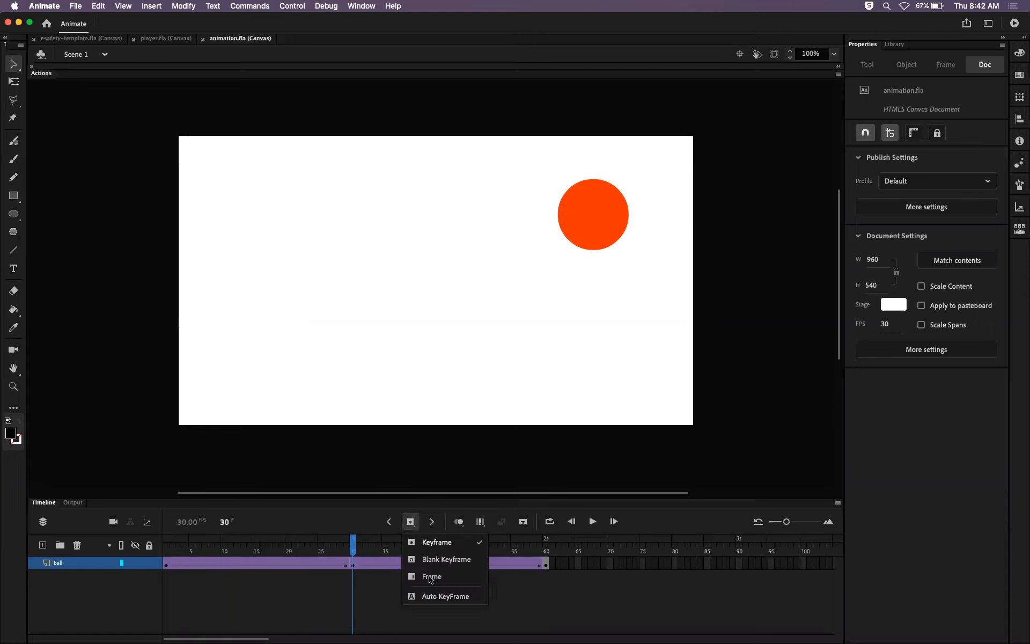
Step: Return the playhead to frame 1 and add a new layer named star above the ball layer
left_click(430, 577)
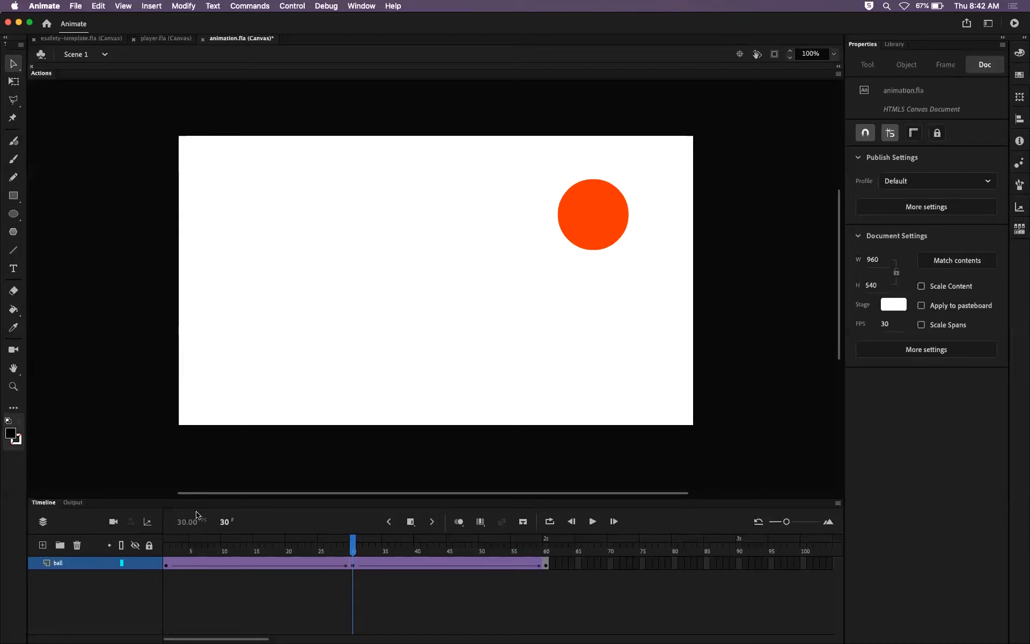
left_click_drag(227, 542, 163, 543)
left_click(42, 544)
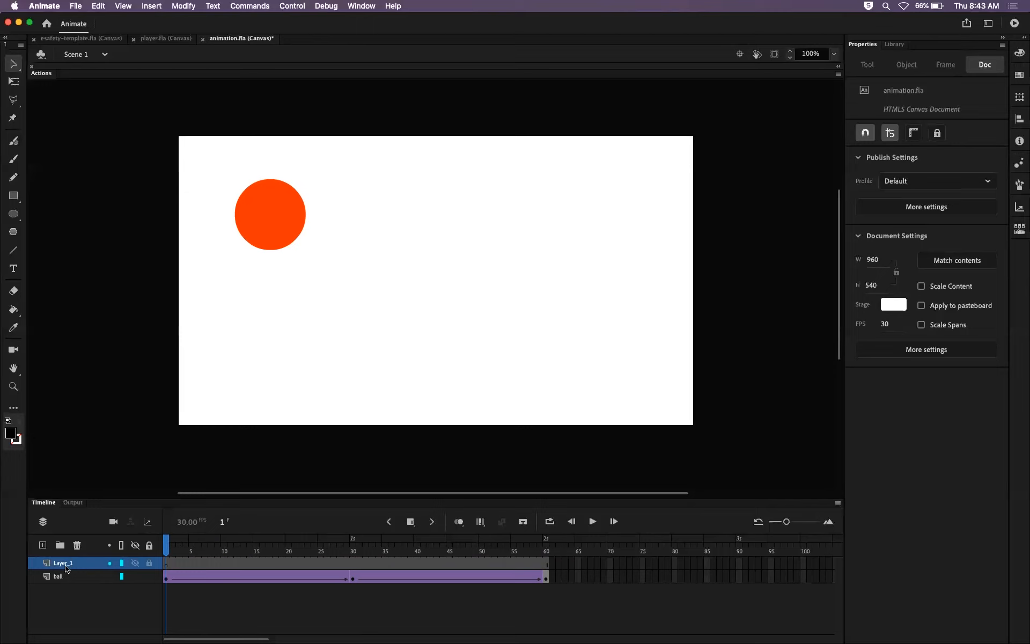
double_click(65, 565)
type("star")
key("Return")
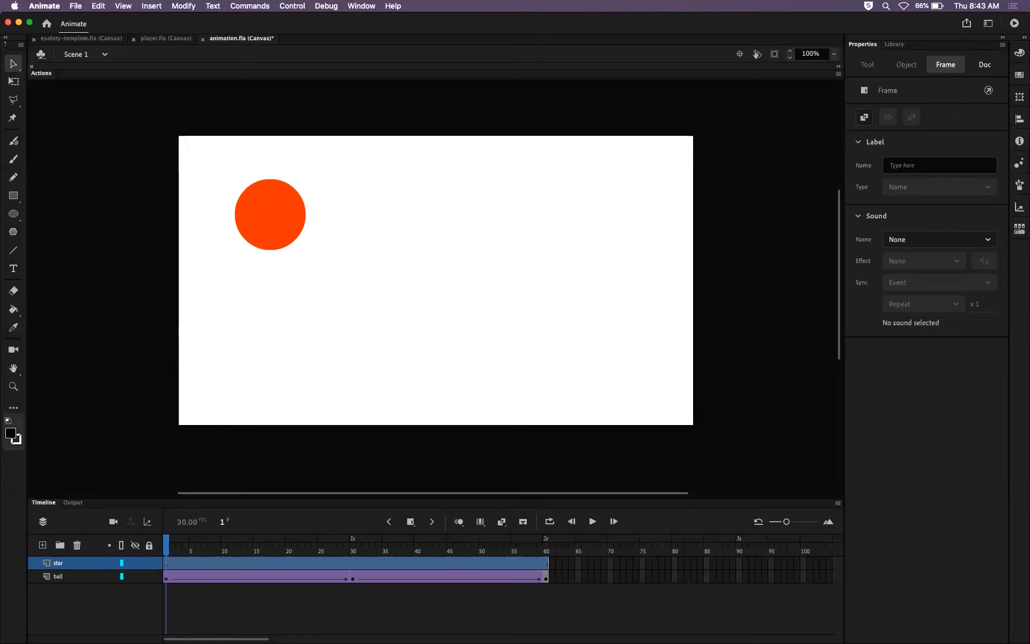
Step: Select frame 1 of the star layer and activate the PolyStar tool
left_click(169, 546)
mouse_move(169, 546)
left_mouse_down()
mouse_move(204, 546)
mouse_move(166, 549)
left_mouse_up()
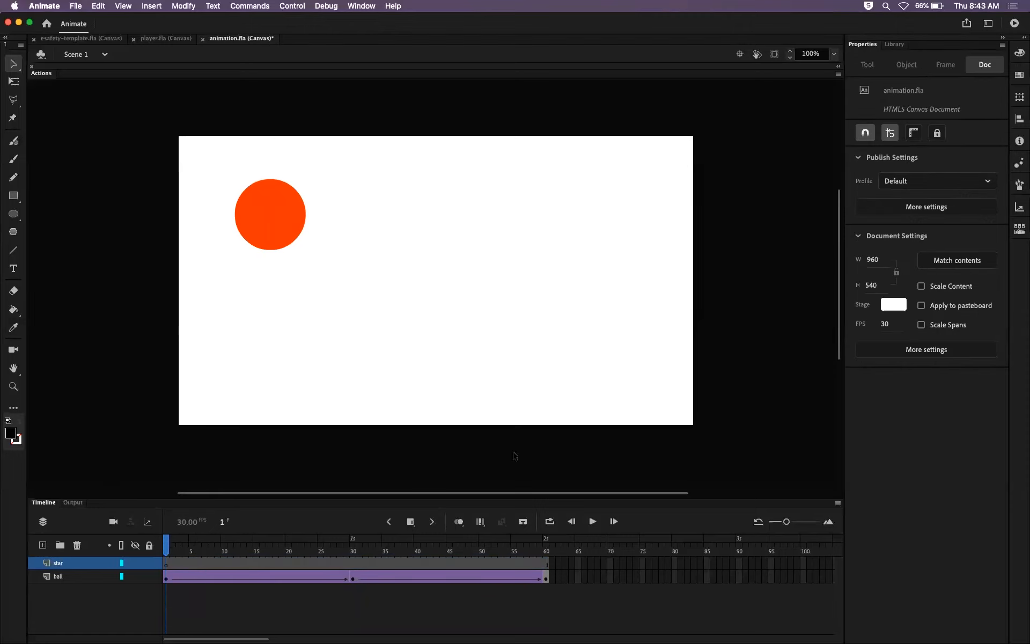
left_click(166, 561)
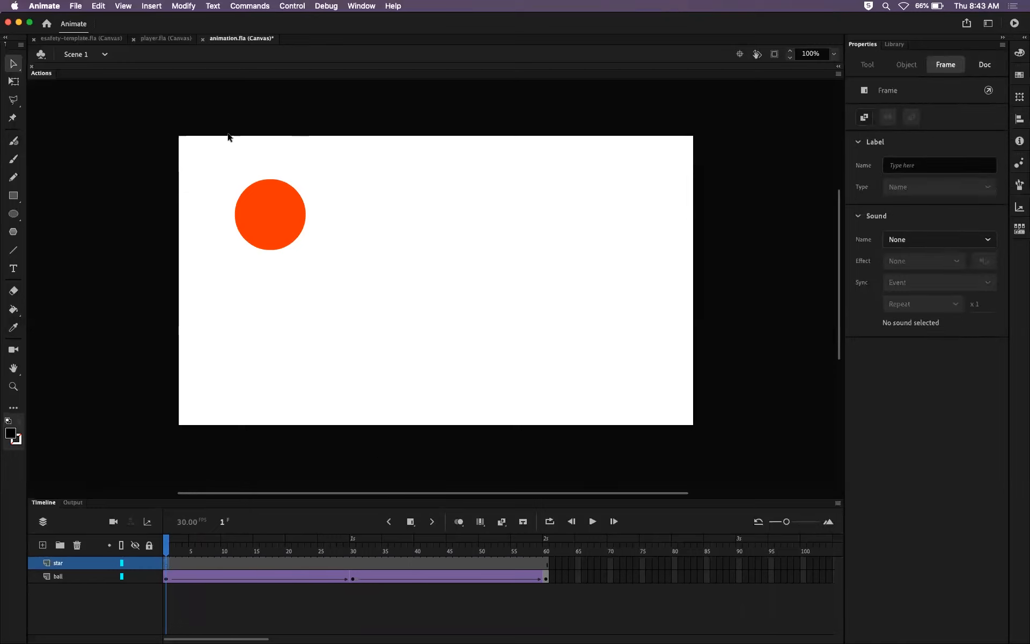
left_click(14, 234)
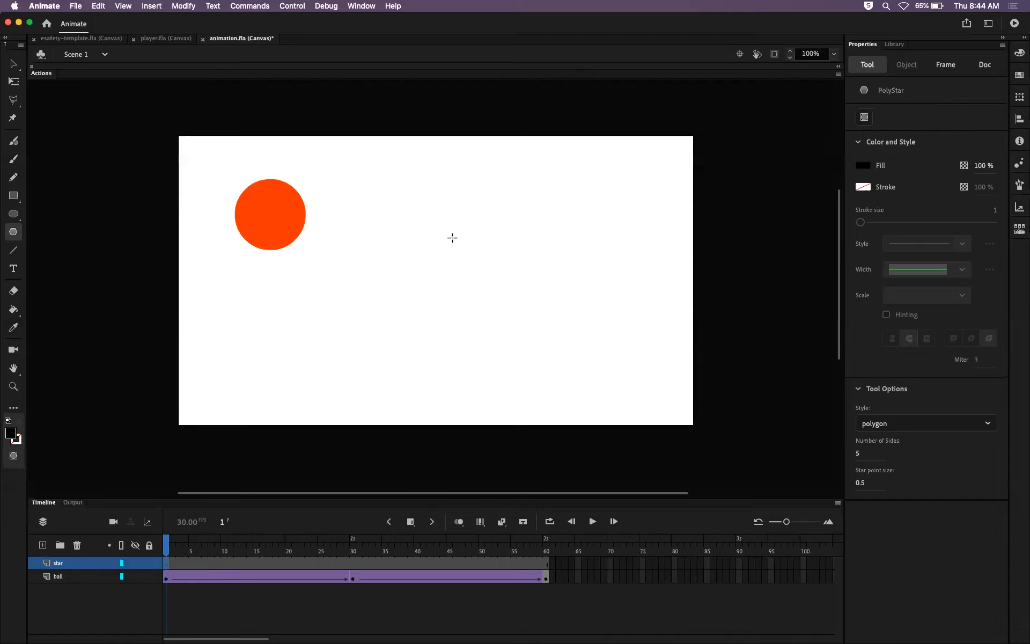
Step: Try drawing a black pentagon and a 12-sided polygon in the middle of the stage, undoing each one
left_click_drag(440, 243, 484, 284)
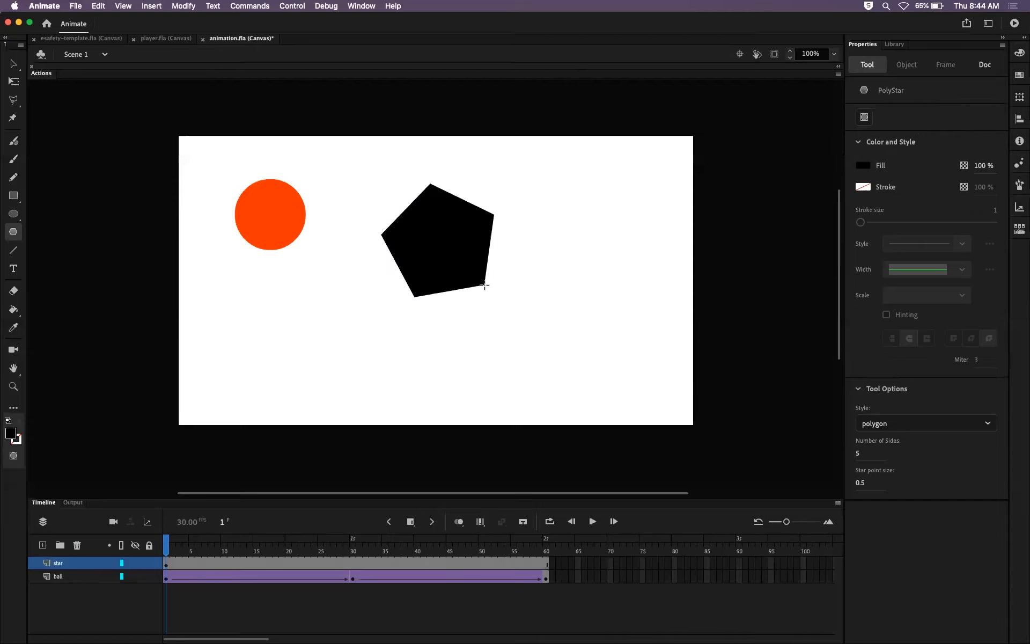
key("super+z")
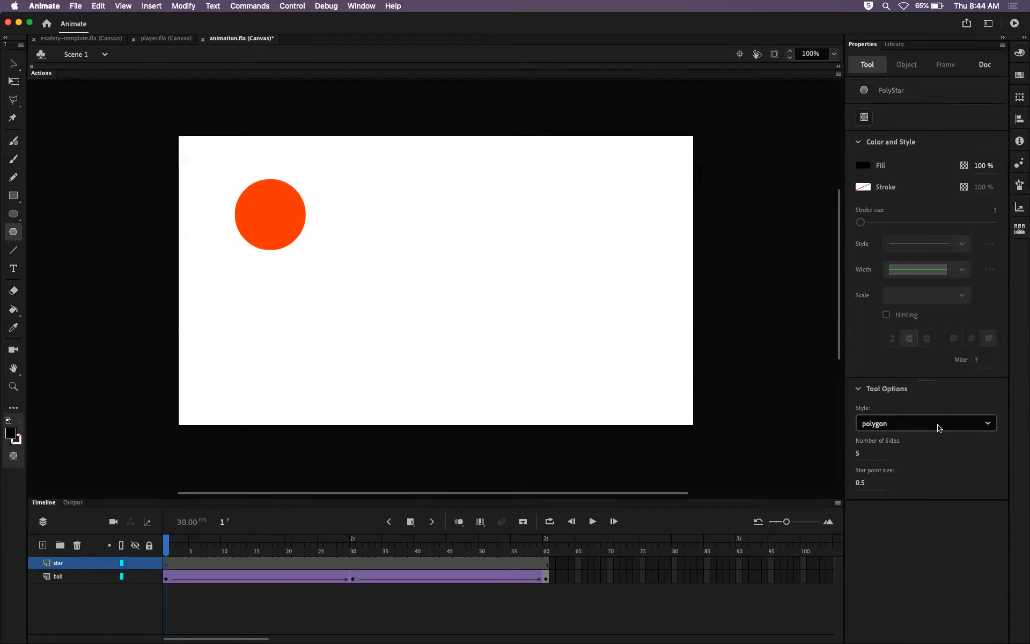
left_click(864, 455)
type("12")
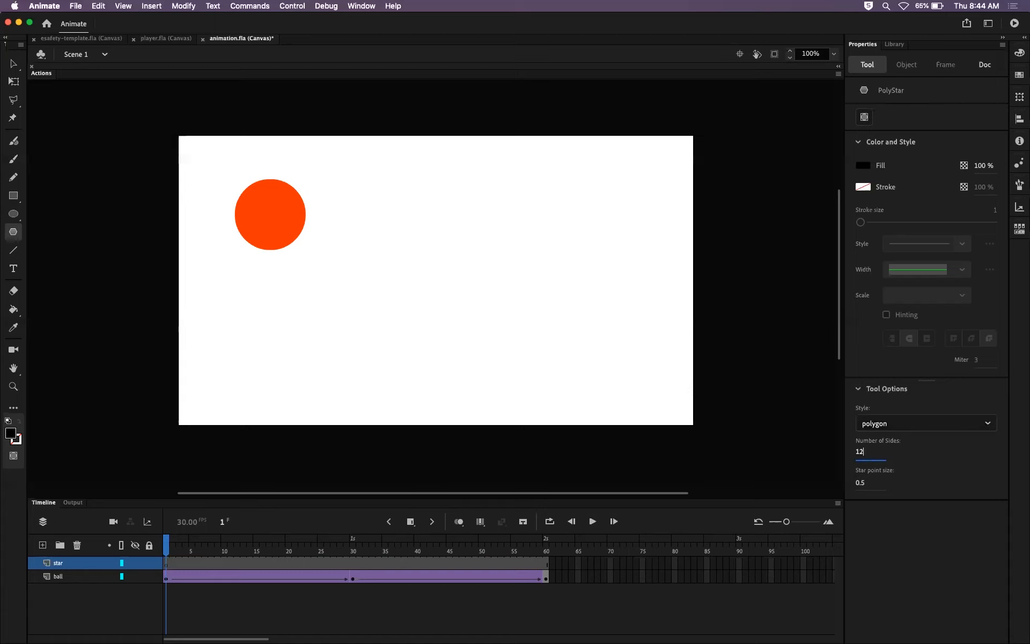
key("Return")
left_click_drag(454, 259, 524, 299)
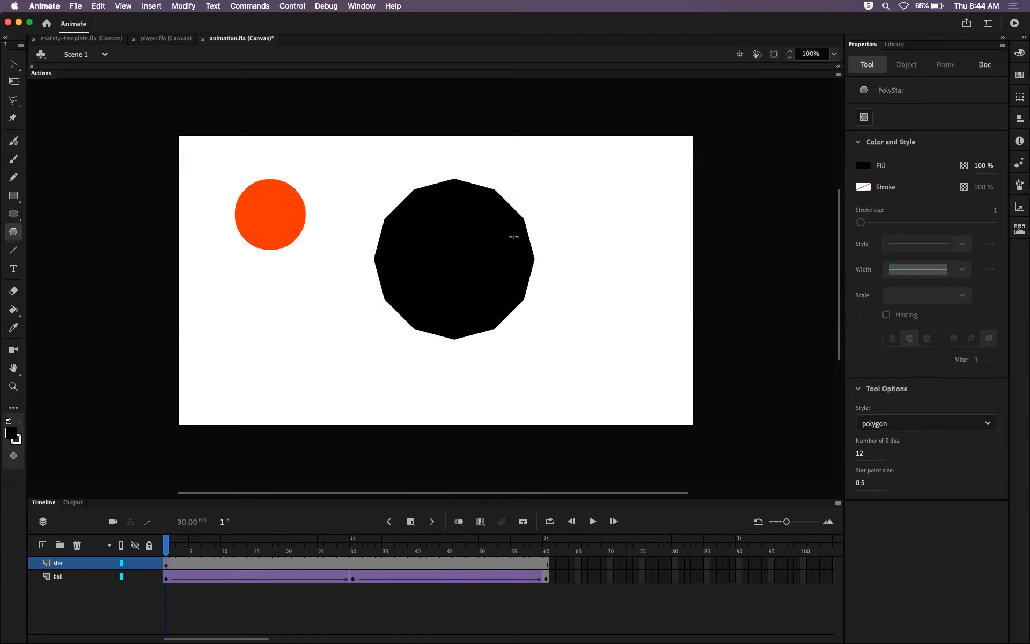
key("super+z")
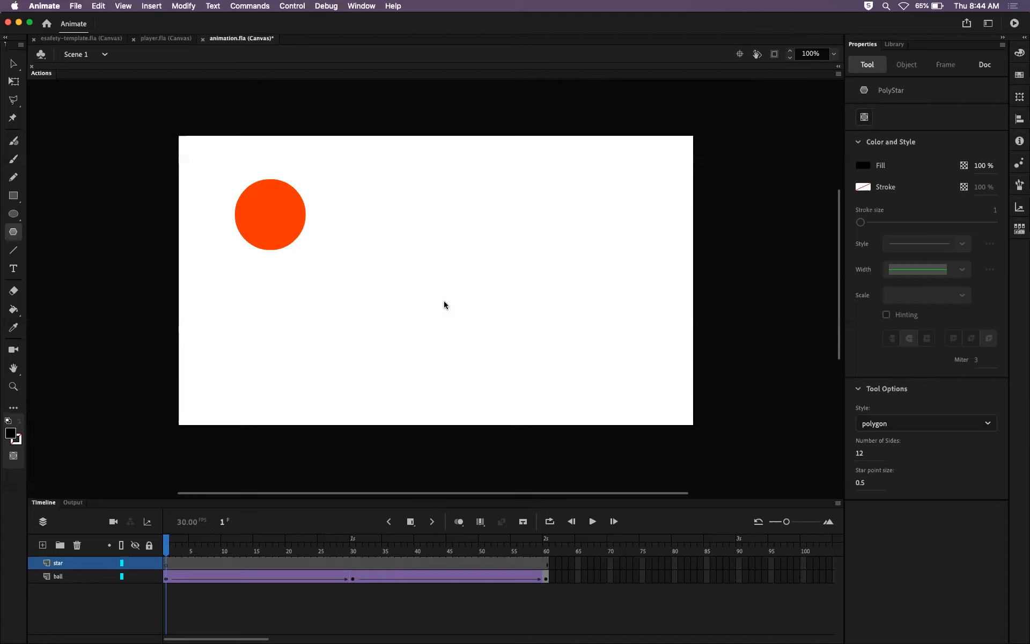
Step: Set the PolyStar style to star
left_click(898, 424)
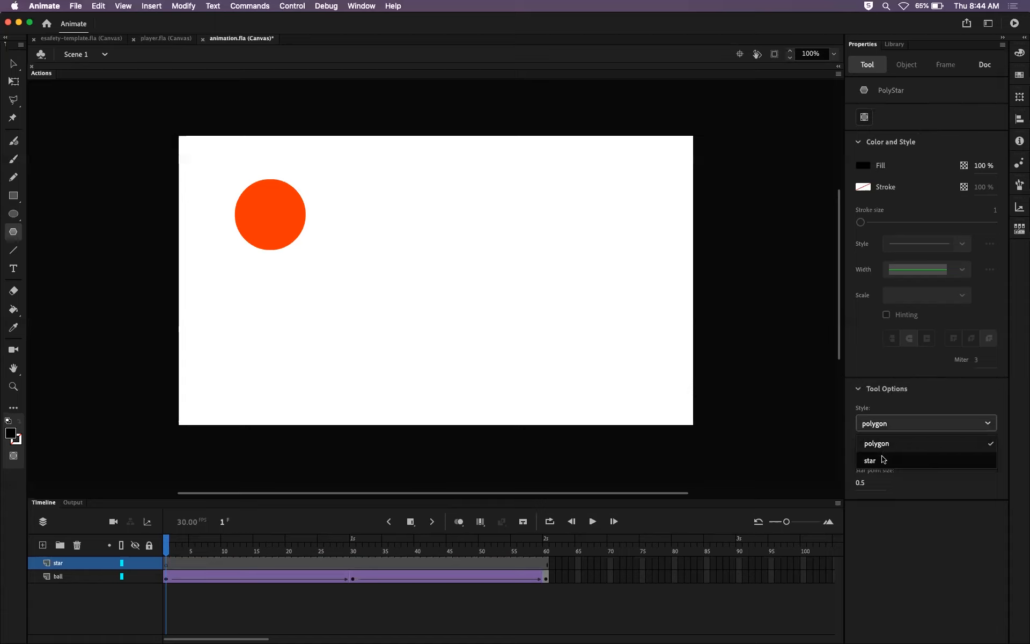
left_click(882, 459)
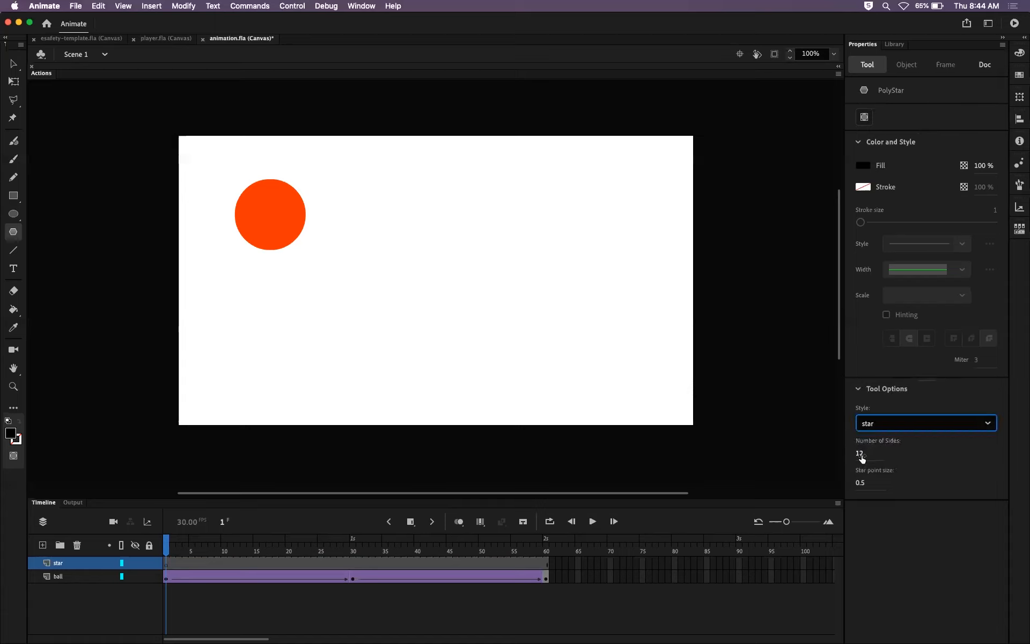
Step: Try drawing a star with 32 sides, undo it, and set the number of sides to 6
left_click(859, 453)
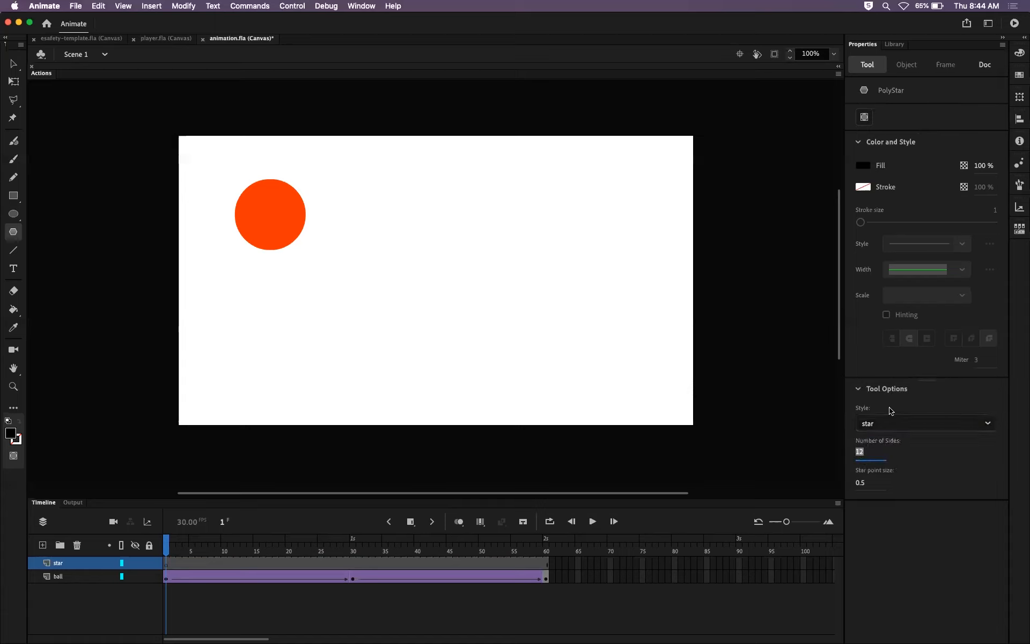
type("32")
left_click_drag(469, 254, 558, 303)
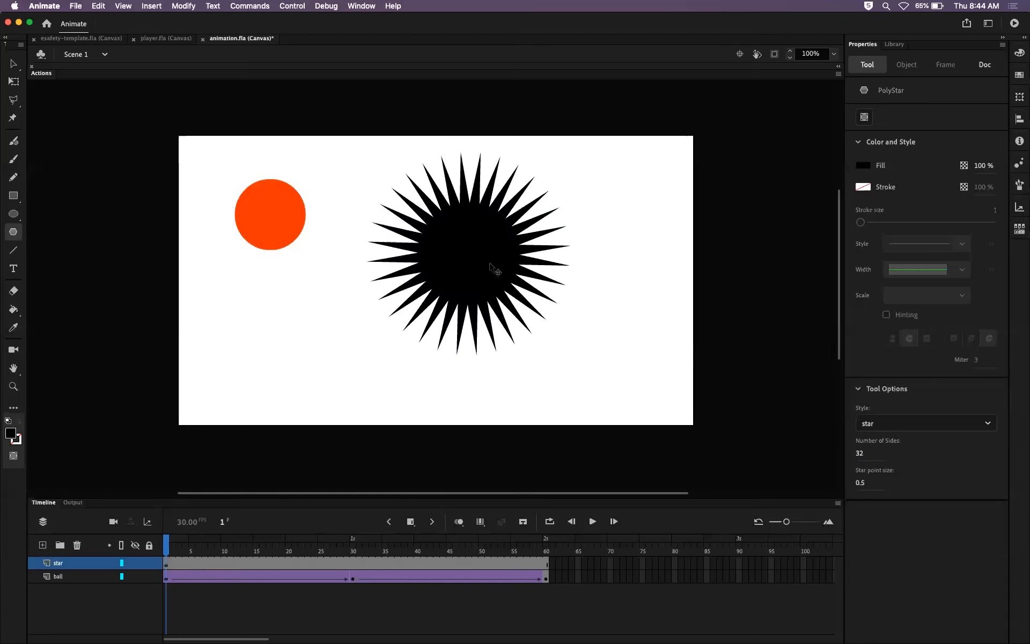
key("super+z")
left_click(860, 452)
type("6")
key("Return")
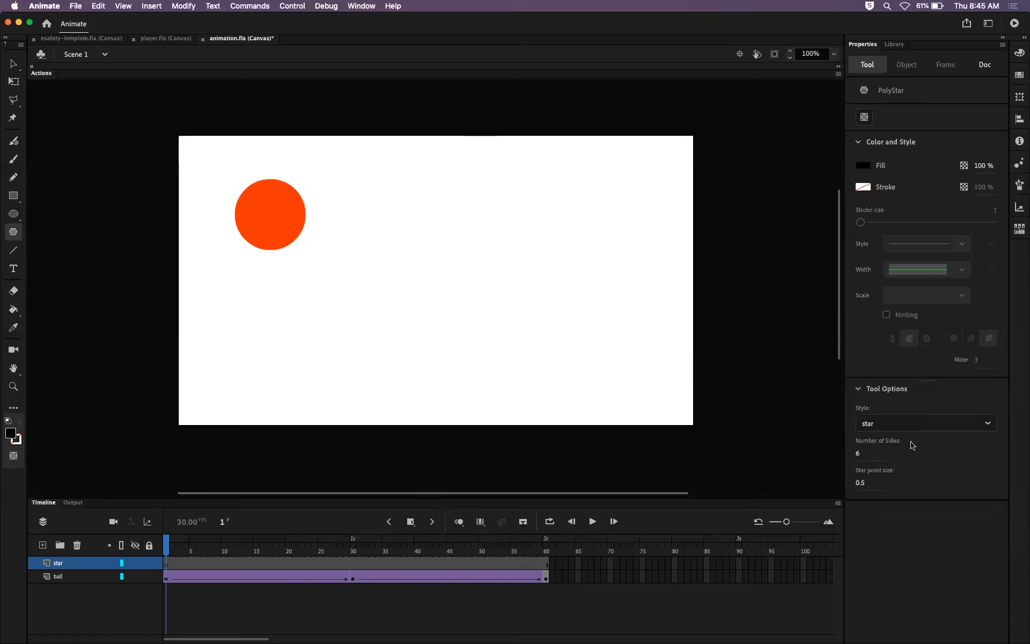
Step: Set the PolyStar tool to 5 sides with a blue fill and no stroke
left_click(857, 454)
type("5")
left_click(863, 166)
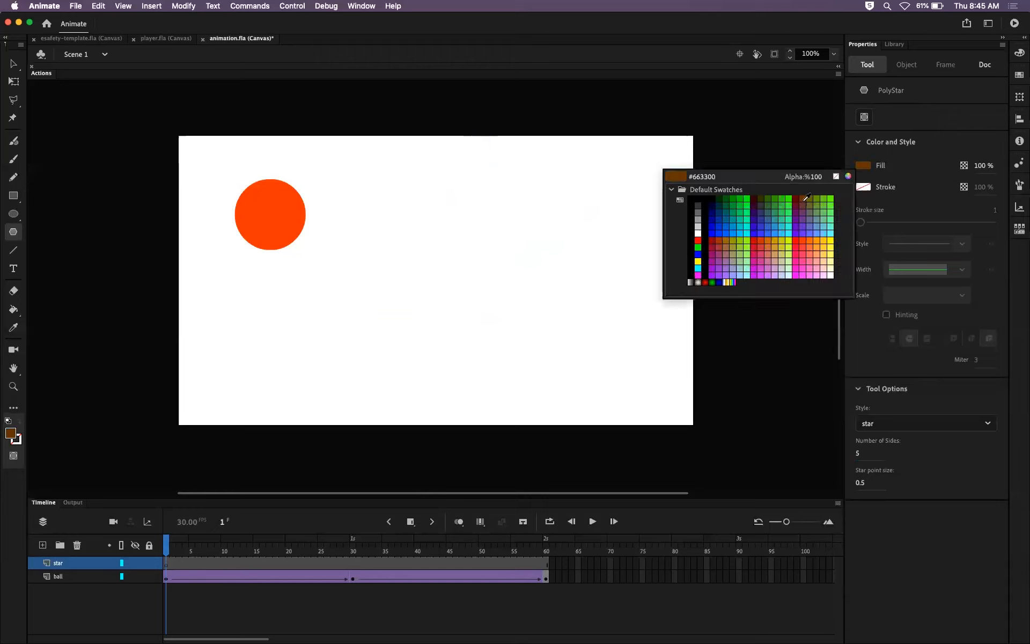
left_click(714, 232)
left_click(863, 187)
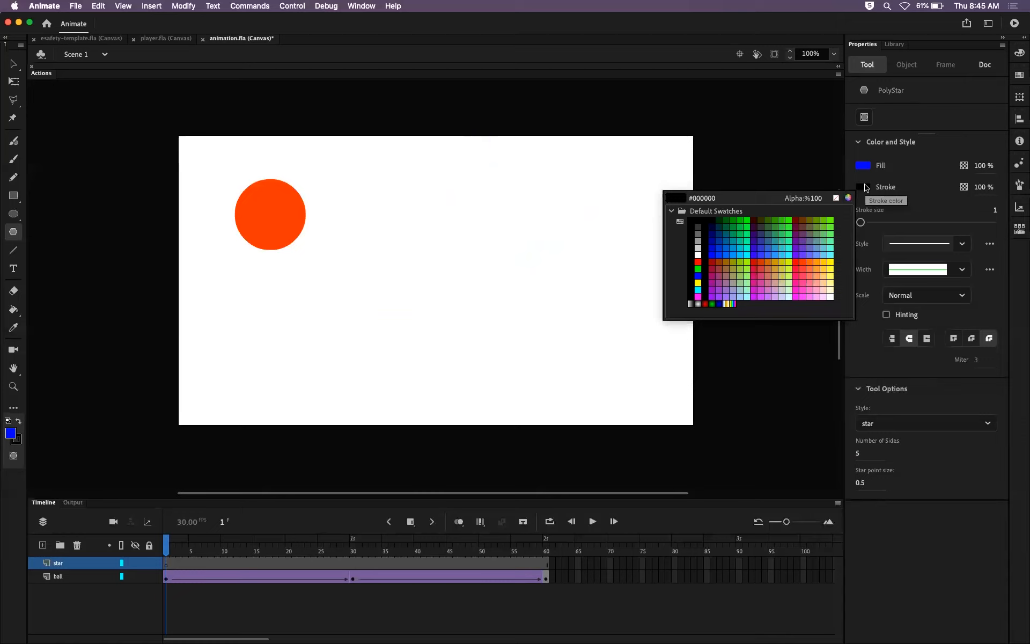
left_click(835, 198)
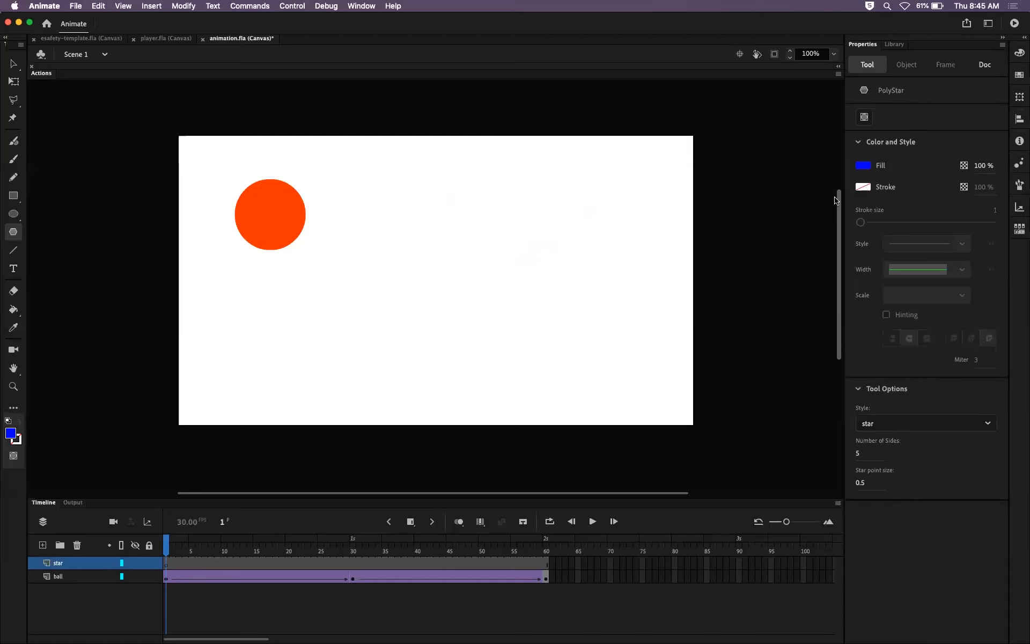
left_click(862, 186)
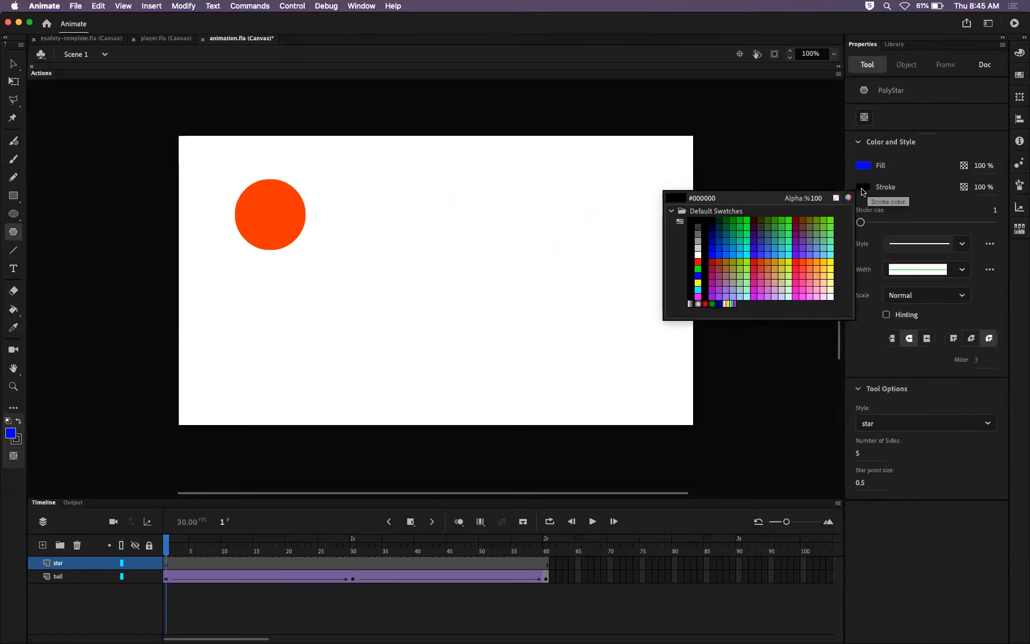
left_click(836, 199)
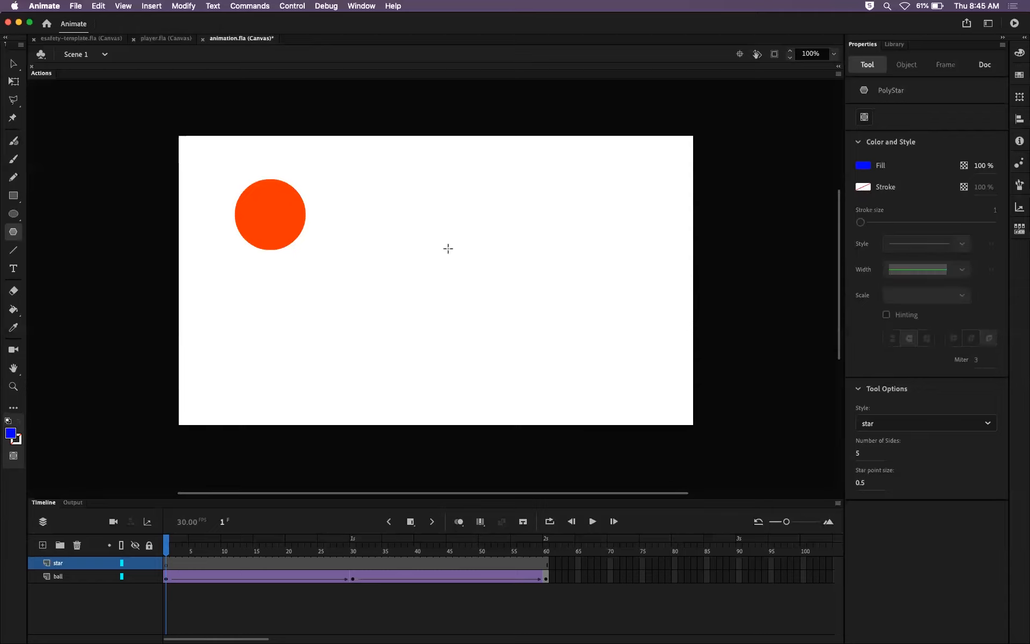
Step: Draw a star about 237 by 228 px below the ball and move it to about X 318, Y 278
left_click_drag(395, 315, 457, 338)
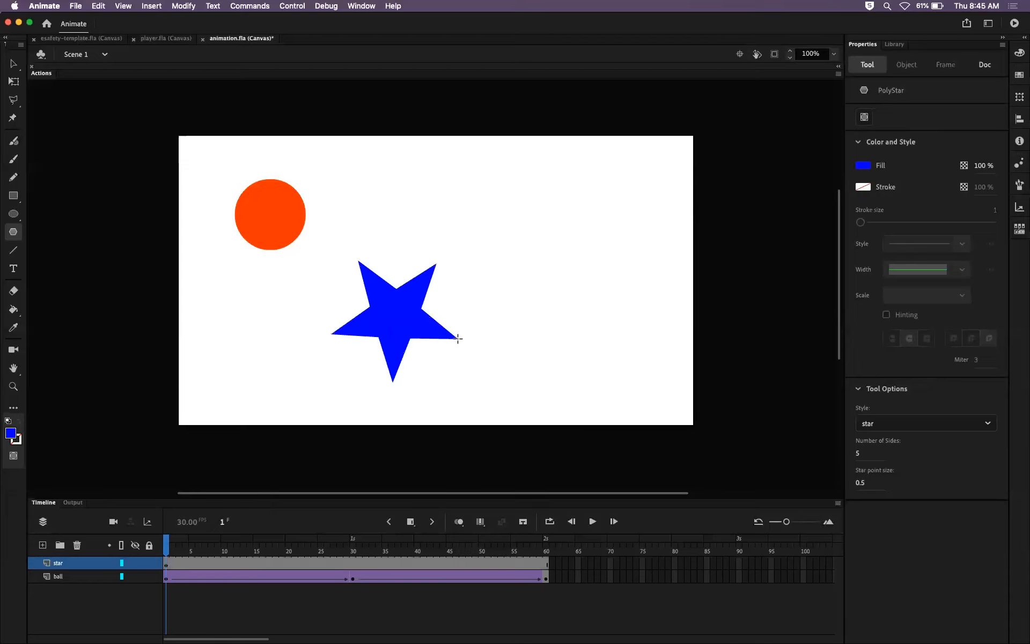
left_click(14, 63)
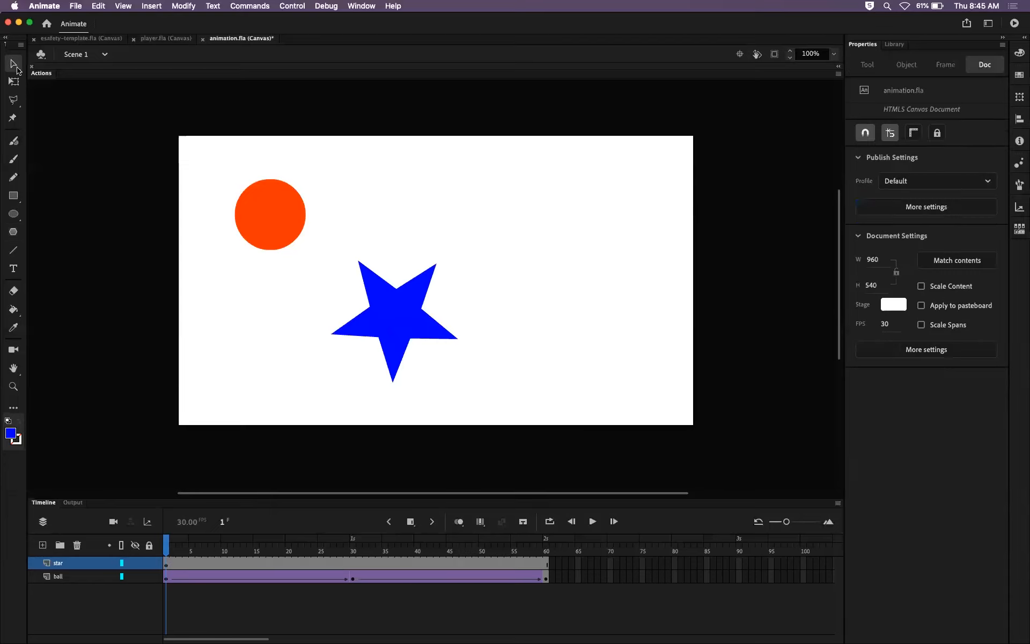
left_click(398, 328)
mouse_move(406, 324)
left_mouse_down()
mouse_move(429, 343)
mouse_move(418, 343)
left_mouse_up()
left_click(549, 309)
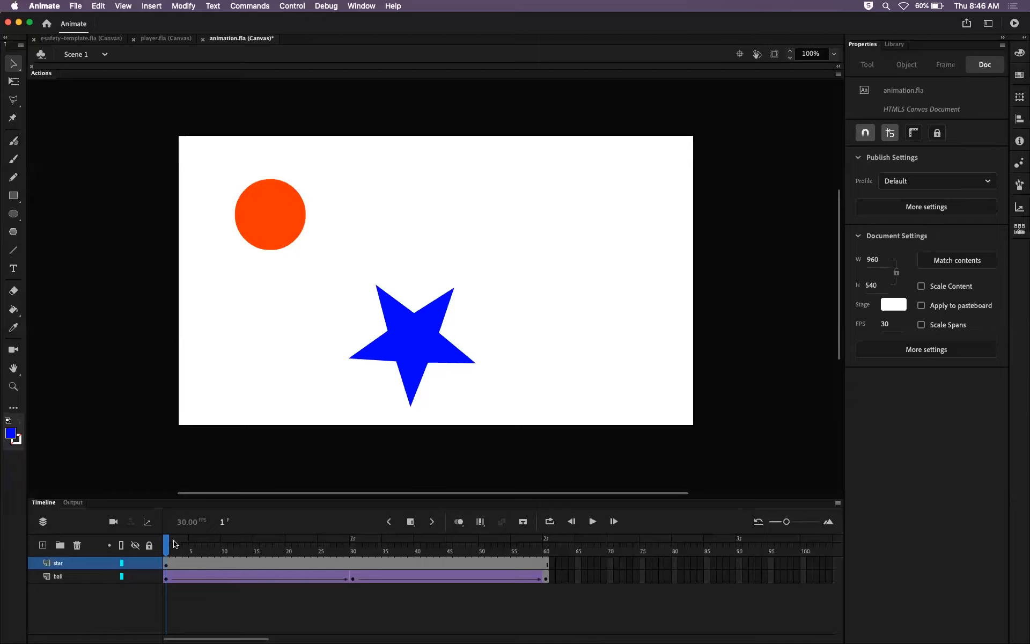
Step: Select the blue star shape and open the Convert to Symbol dialog for it
left_click(431, 342)
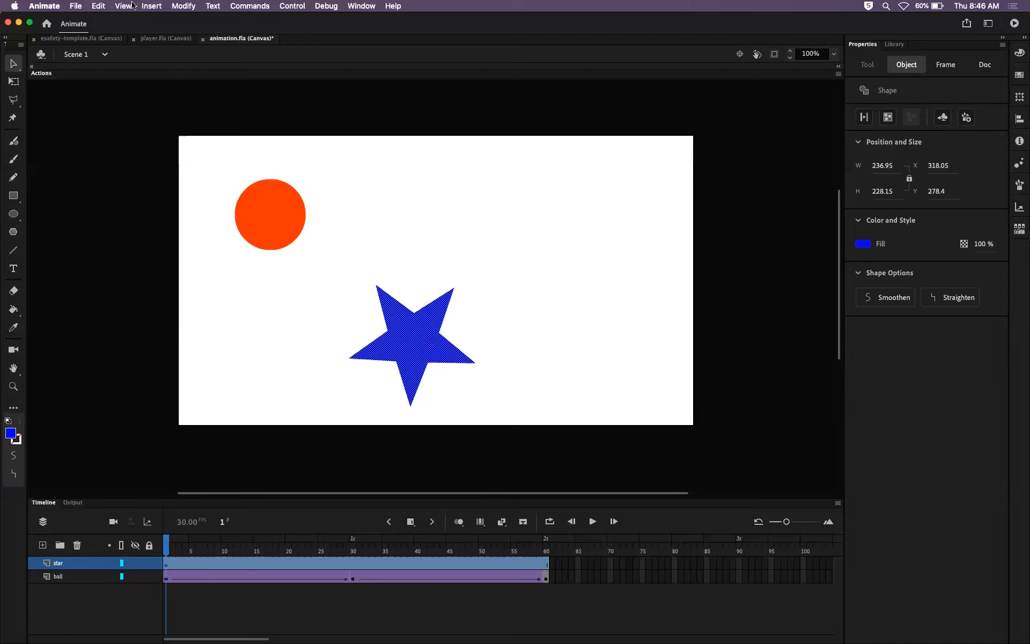
left_click(181, 6)
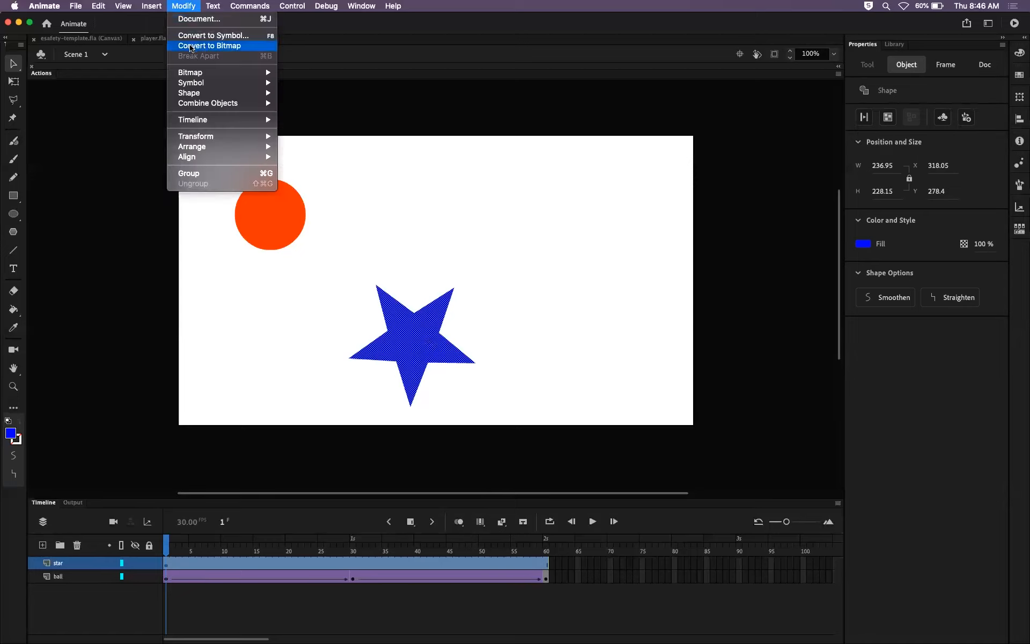
left_click(404, 326)
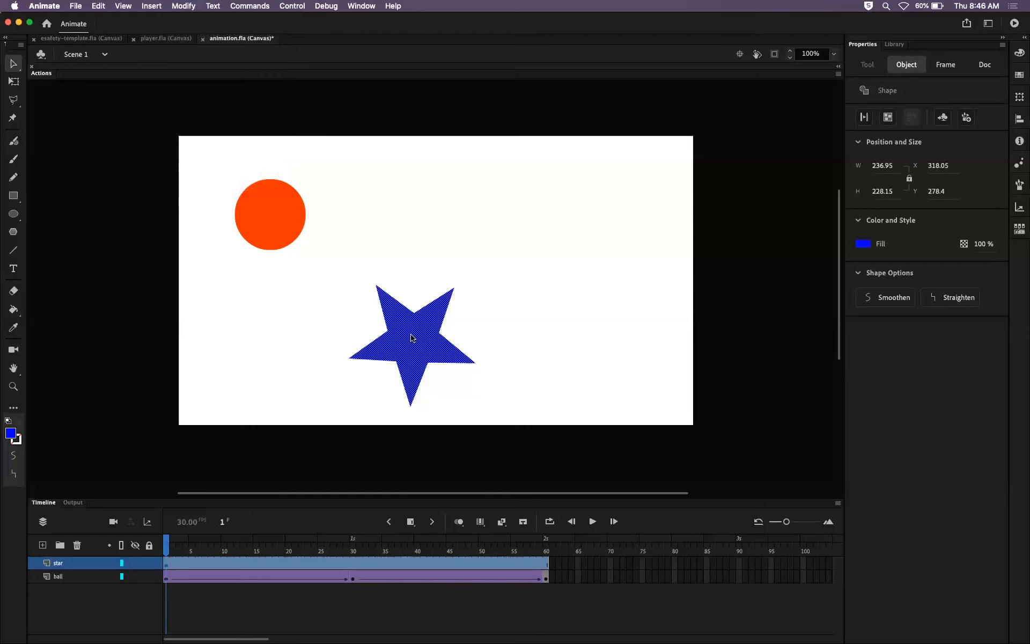
right_click(412, 336)
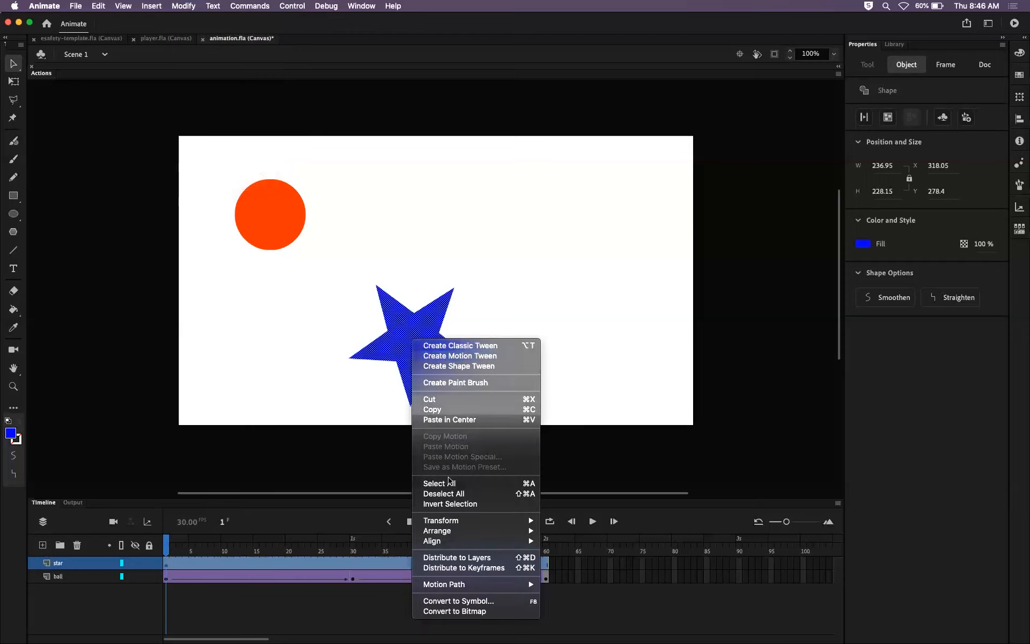
left_click(429, 318)
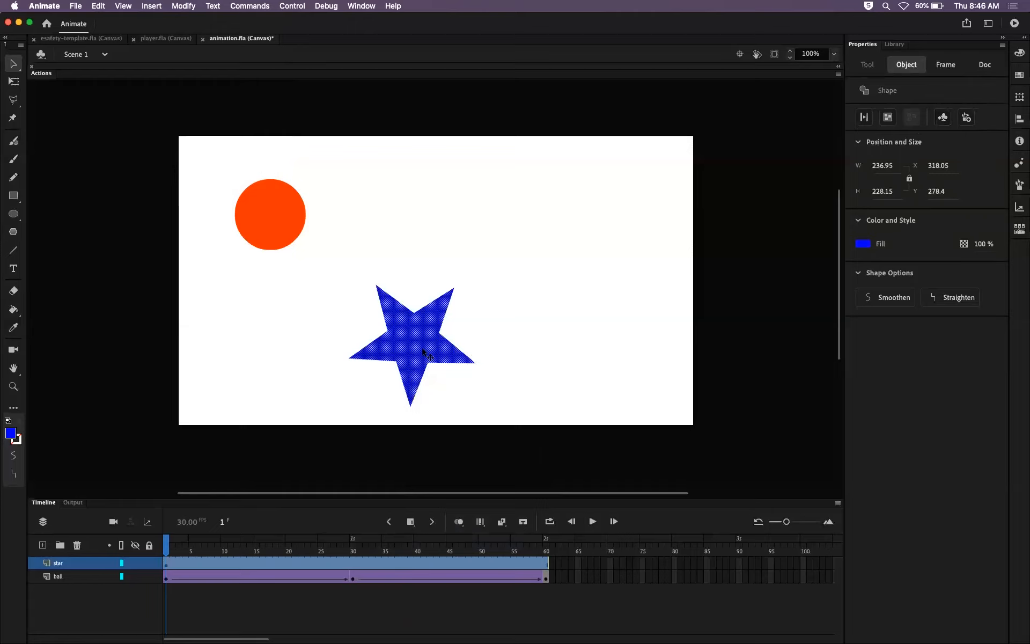
key("F8")
left_click_drag(502, 203, 498, 248)
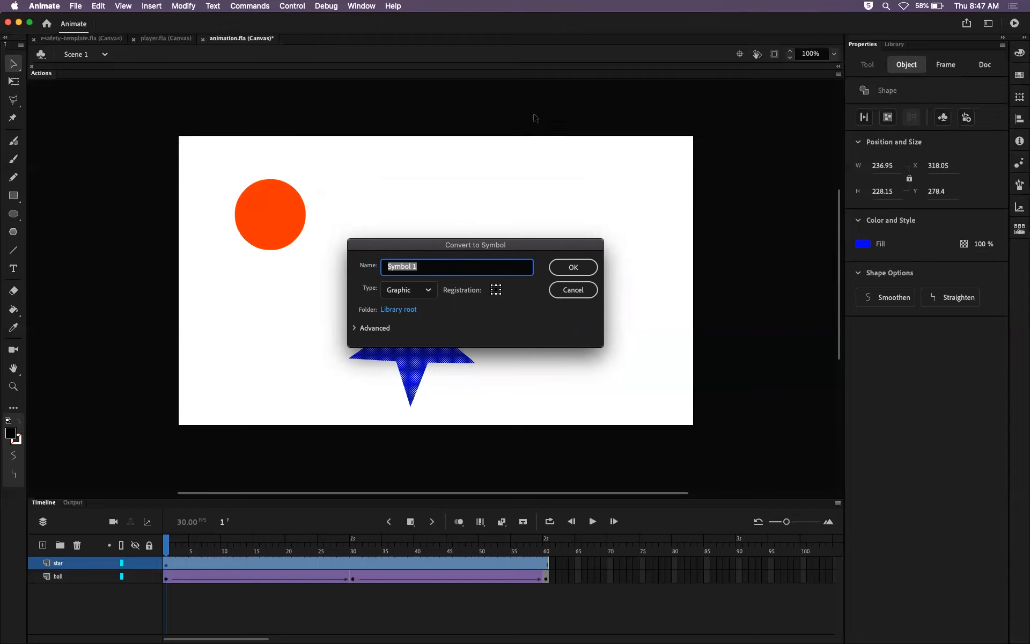
left_click_drag(511, 245, 466, 208)
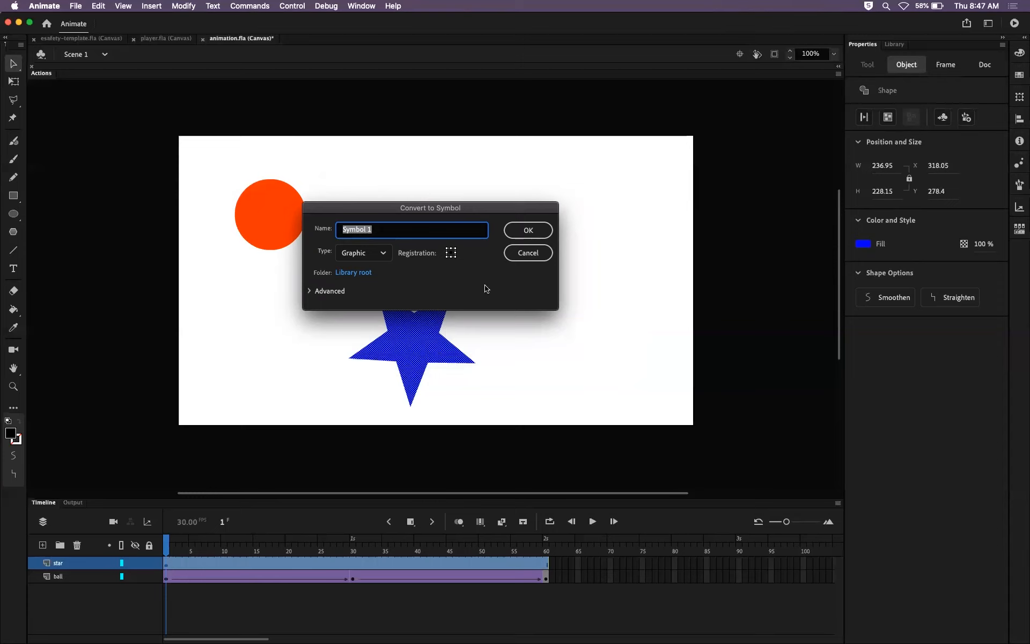
Step: Convert the blue star to a Graphic symbol named "star"
left_click(384, 234)
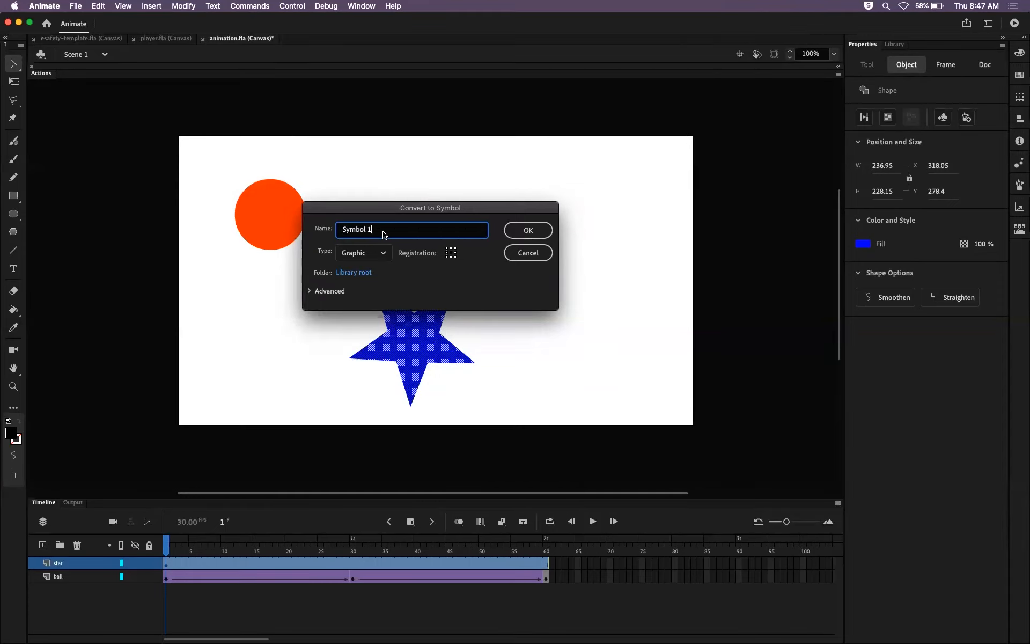
left_click_drag(468, 208, 498, 231)
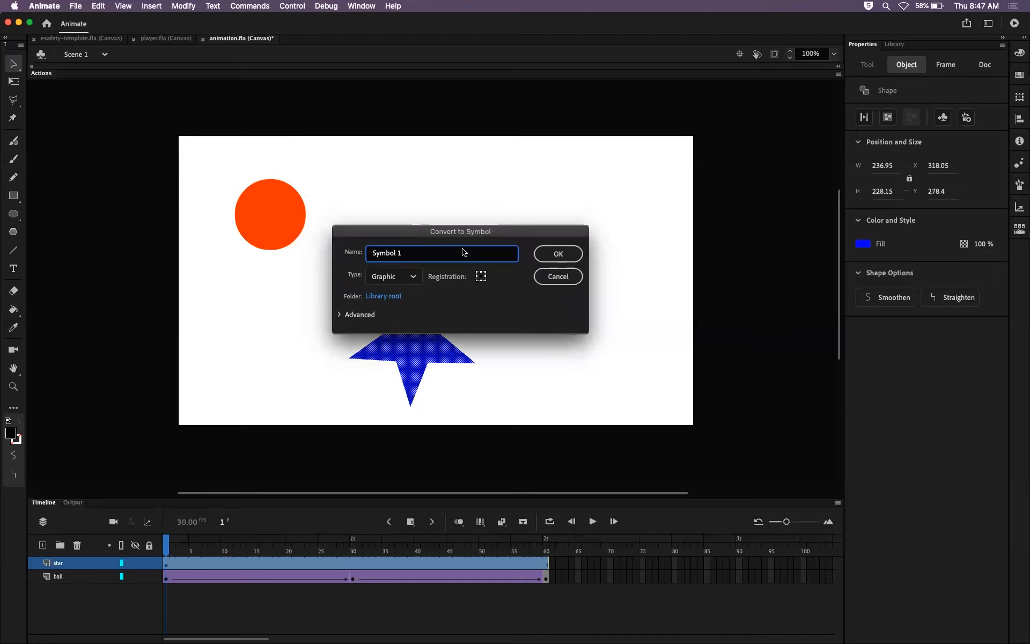
left_click(413, 277)
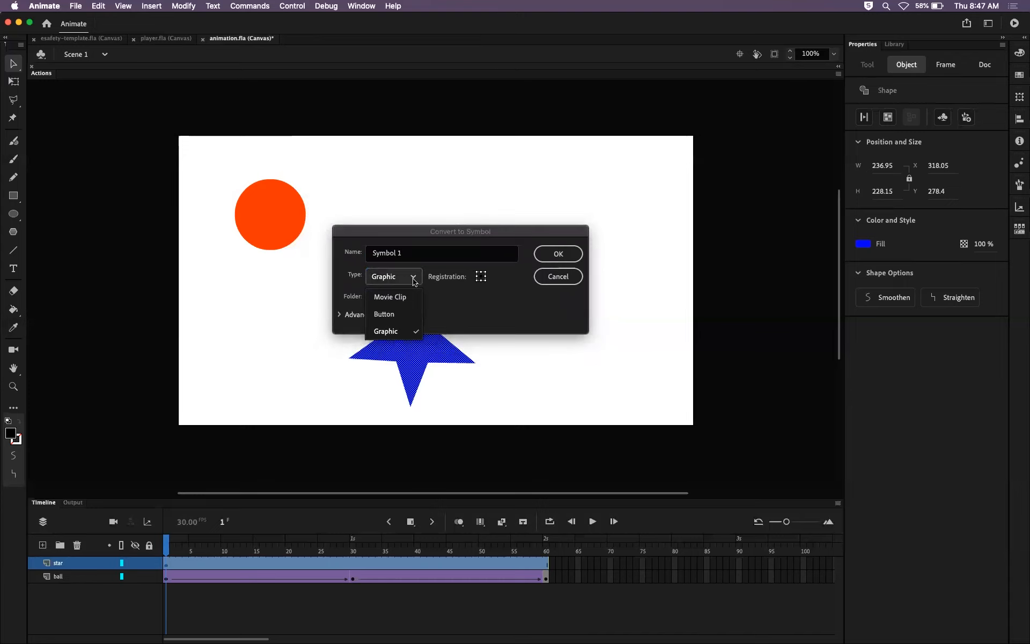
left_click(405, 331)
left_click(417, 253)
left_click_drag(417, 253, 348, 252)
type("star")
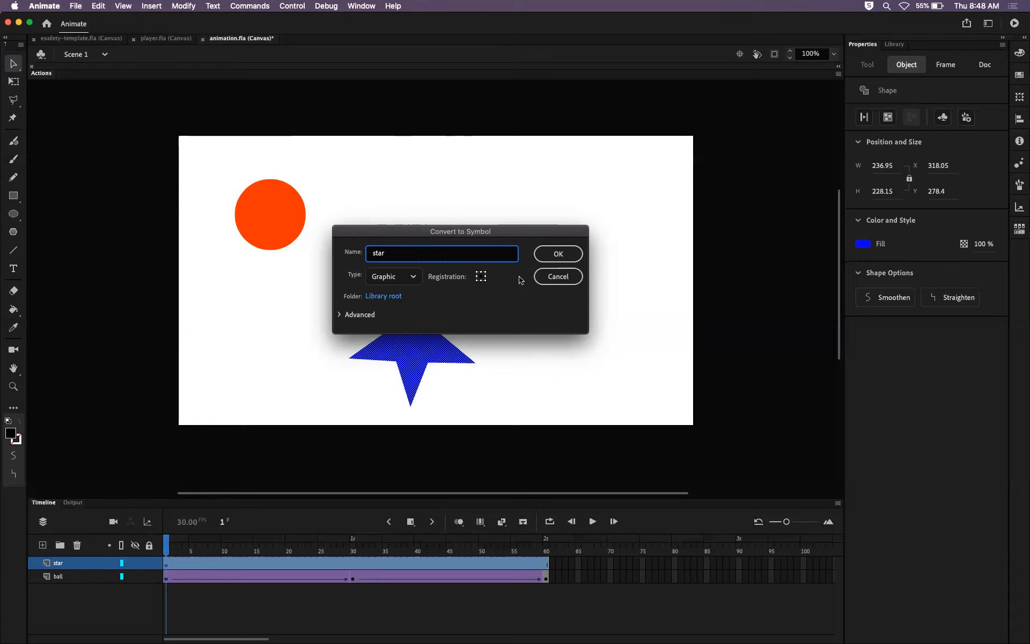
left_click(557, 254)
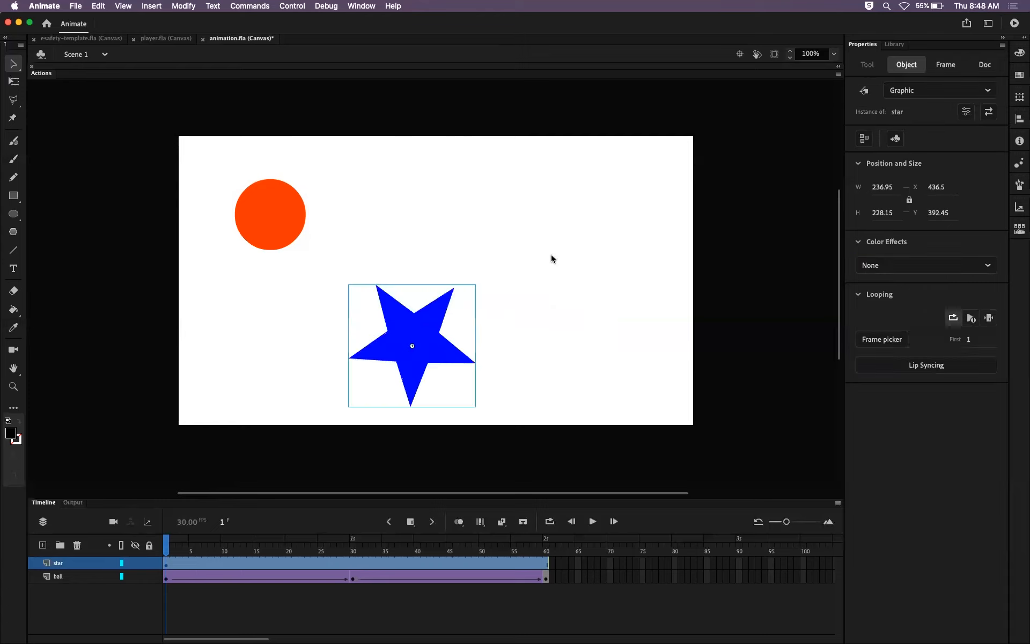
Step: Preview the ball and star symbols in the Library and reselect the star on the stage
left_click(894, 44)
left_click(874, 183)
left_click(871, 195)
left_click(874, 185)
left_click(866, 199)
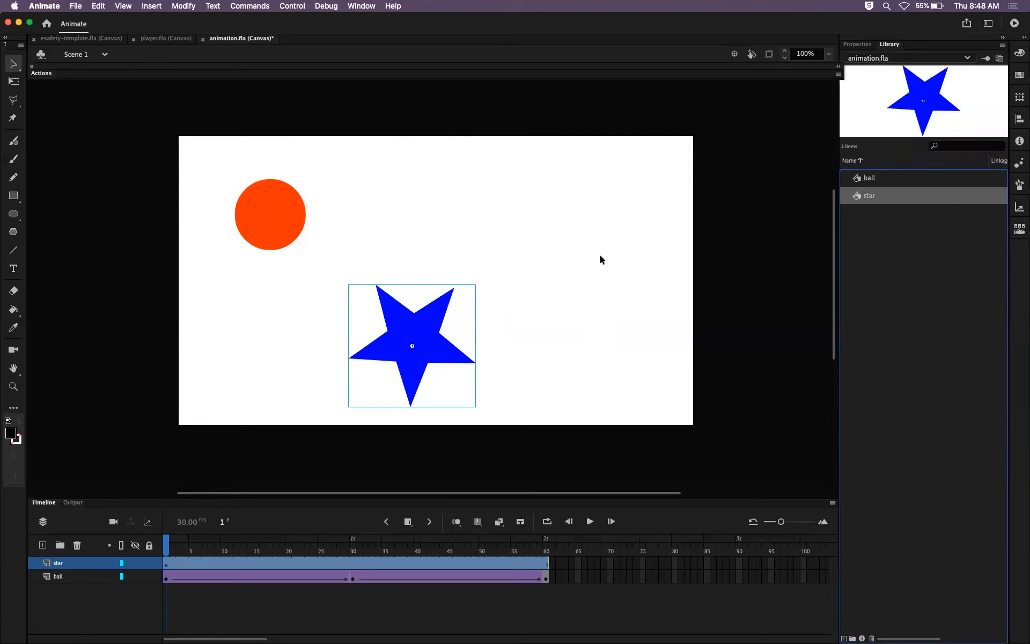
left_click(492, 336)
left_click(429, 346)
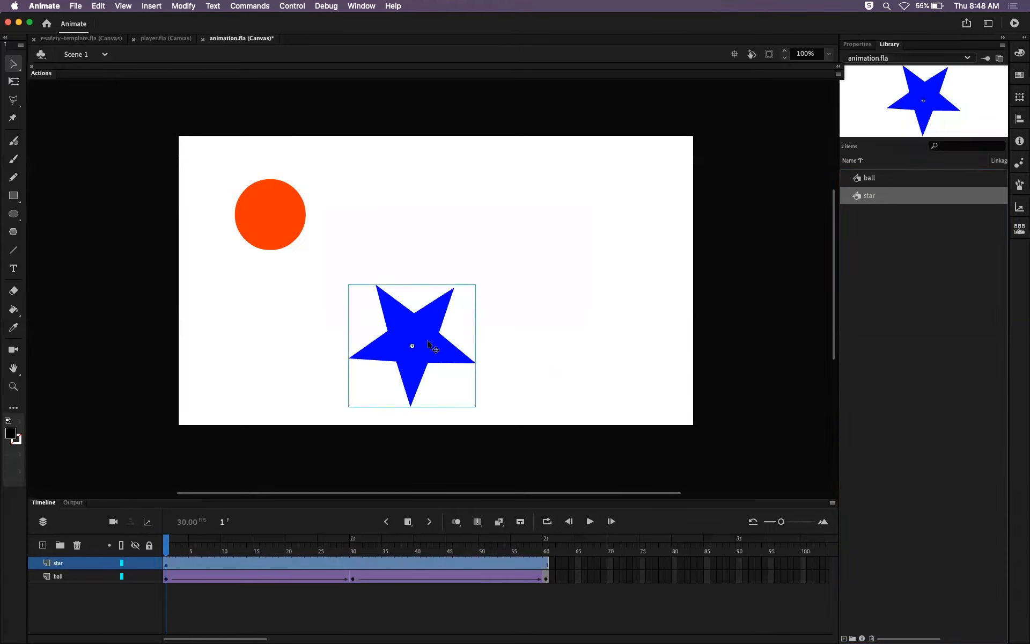
Step: Add two empty layers above the star layer, scrub through the animation, and delete both layers
left_click_drag(166, 544, 347, 543)
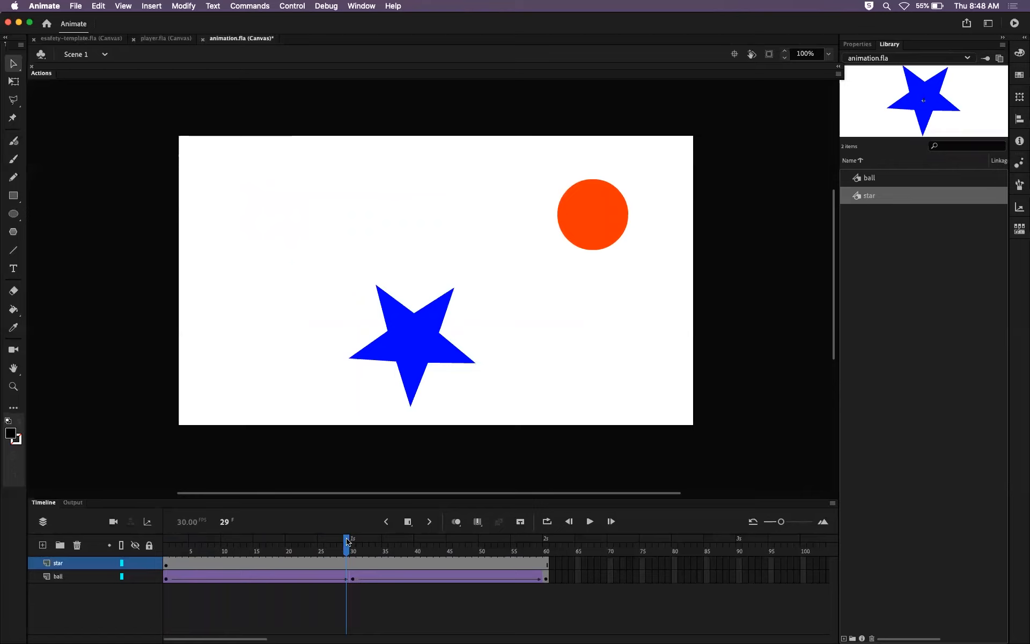
left_click(549, 550)
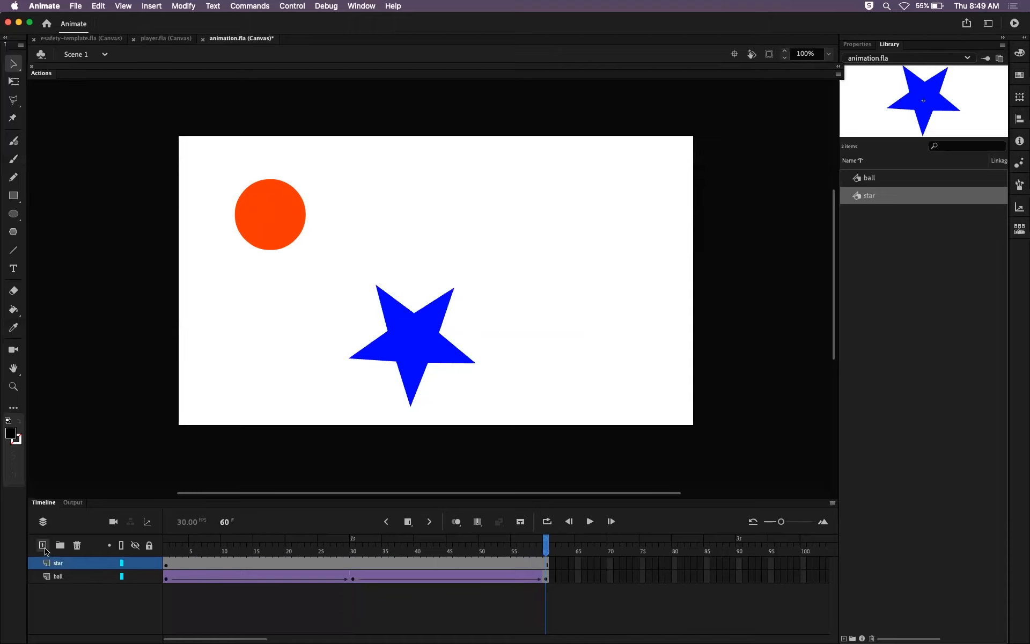
left_click(42, 544)
left_click(43, 545)
left_click_drag(546, 552, 231, 546)
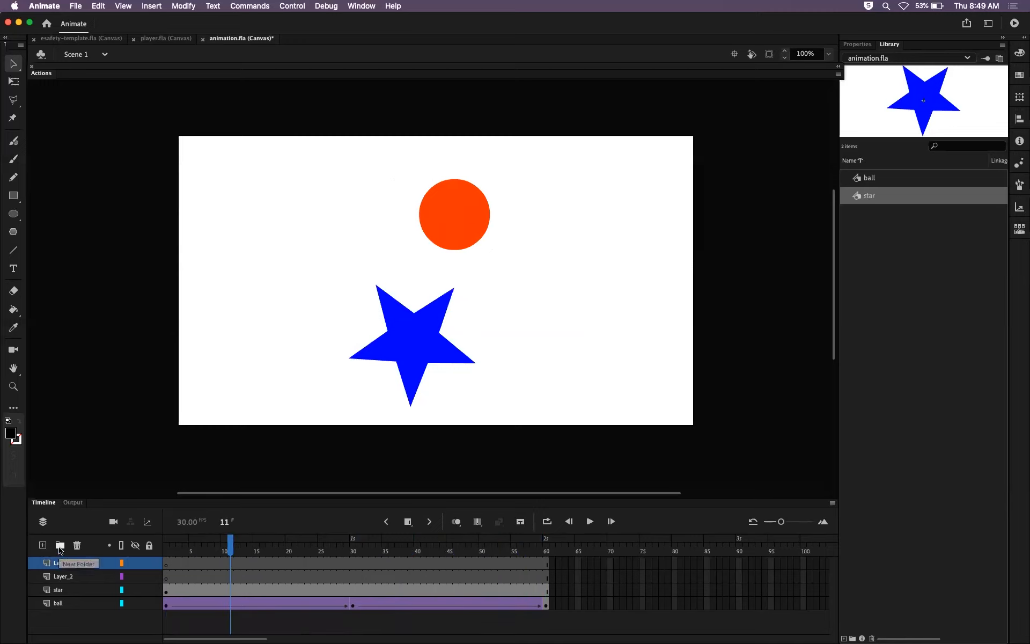
left_click(77, 544)
left_click(77, 544)
left_click_drag(235, 538, 549, 560)
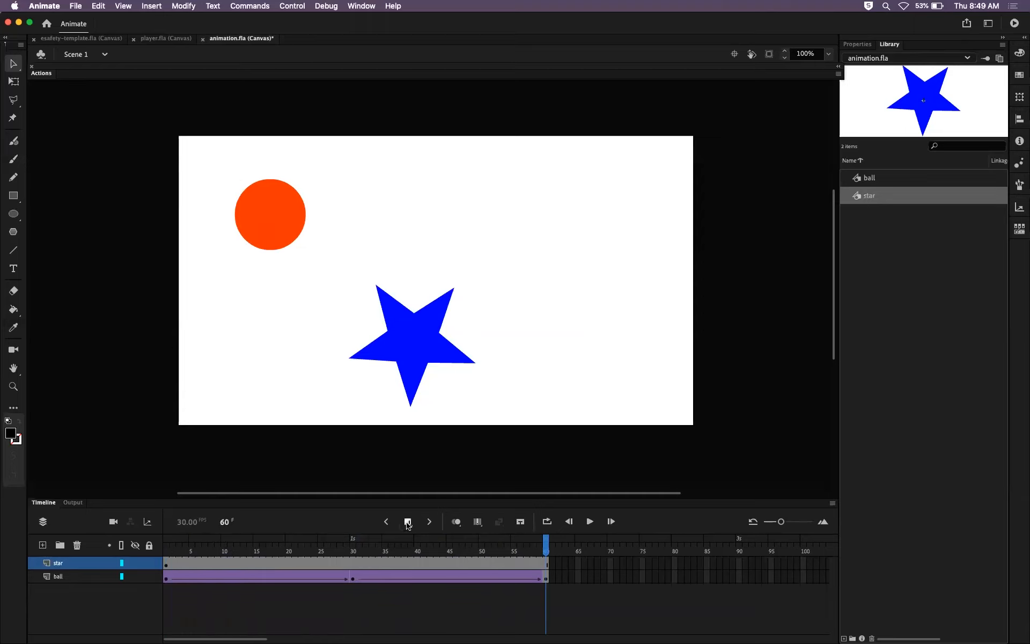
Step: Insert a keyframe at frame 30 on the star layer
left_click(408, 522)
left_click(427, 576)
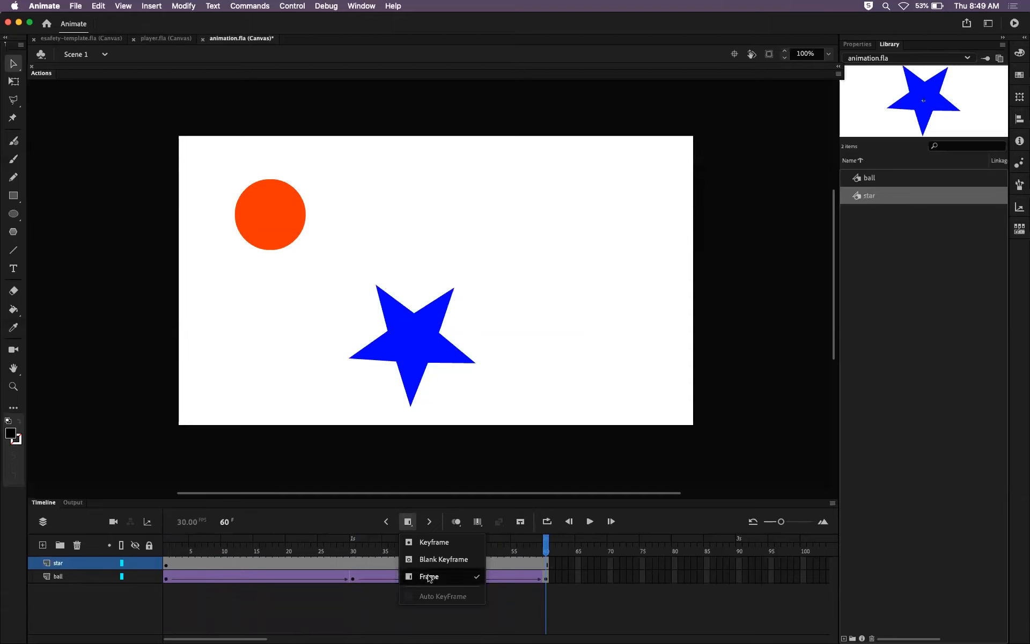
mouse_move(545, 541)
left_mouse_down()
mouse_move(449, 538)
mouse_move(547, 533)
left_mouse_up()
left_click(545, 563)
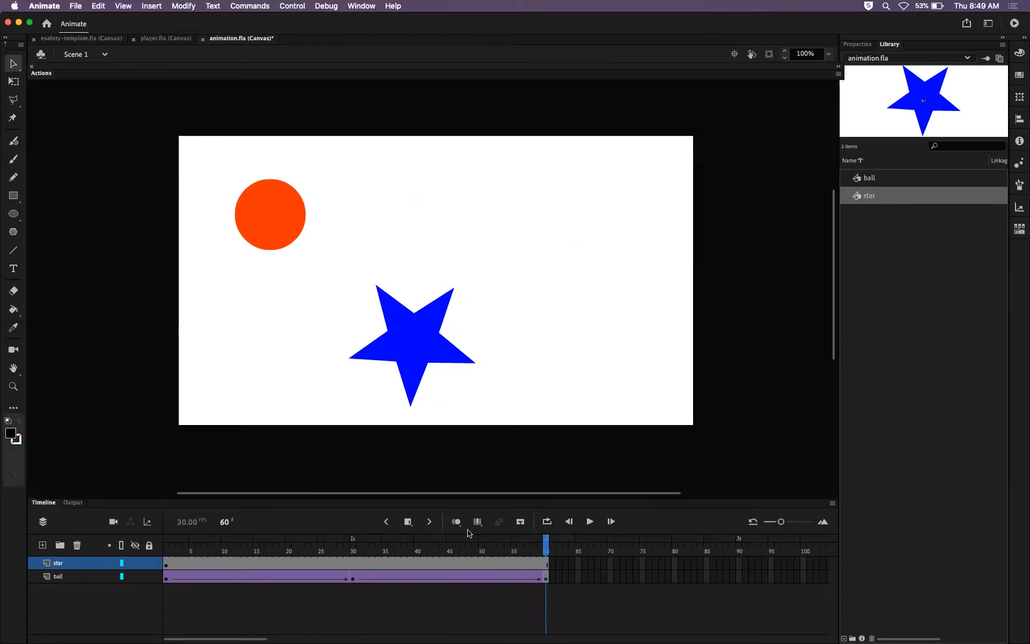
left_click(354, 543)
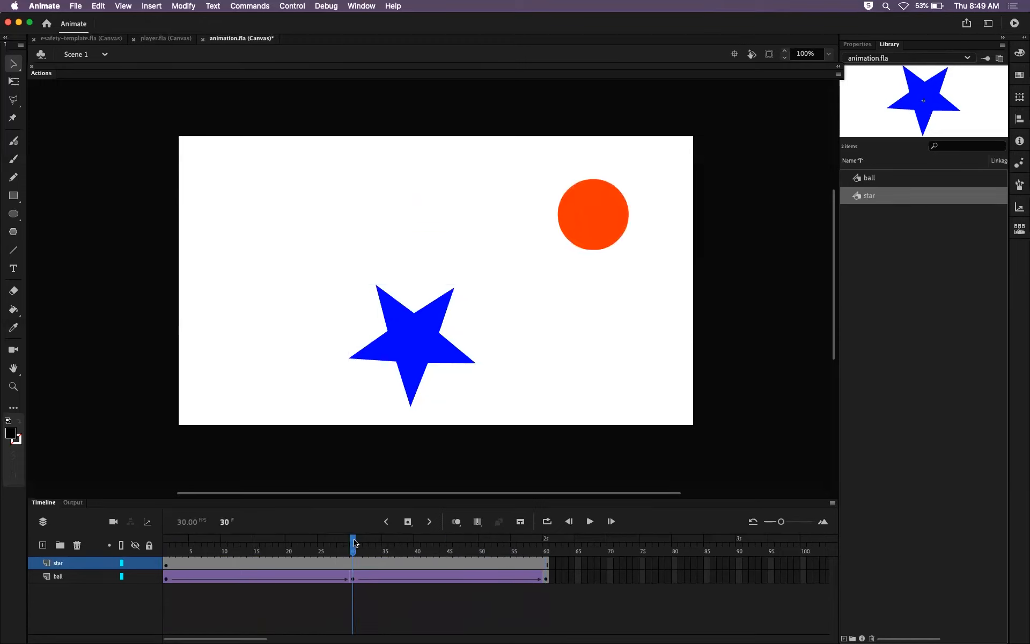
left_click(352, 563)
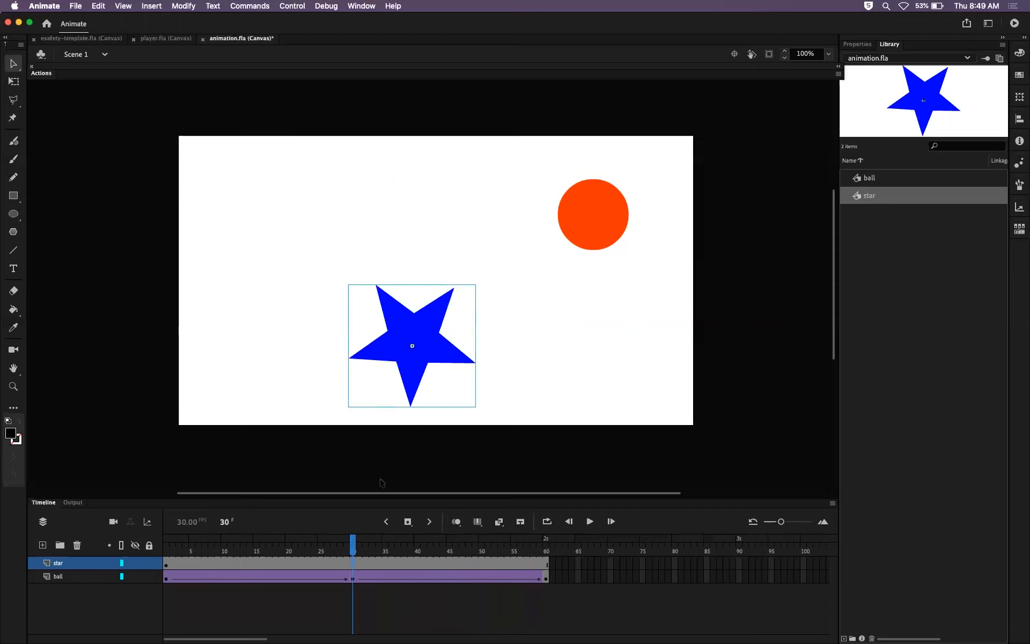
key("F6")
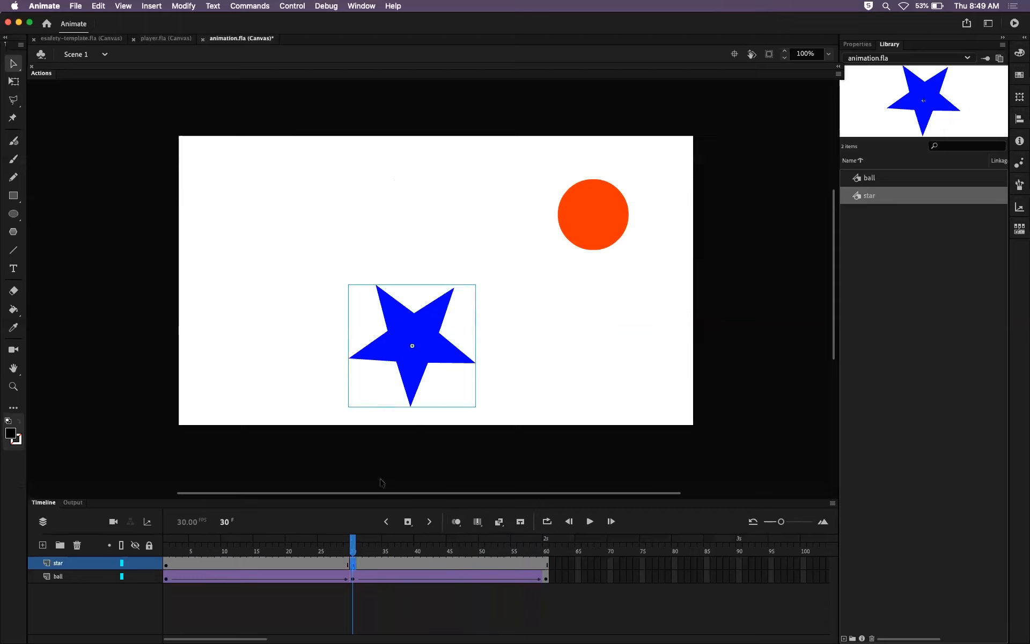
Step: Try deleting the star from its frame 30 keyframe and scrub the playhead across that keyframe
left_click(385, 543)
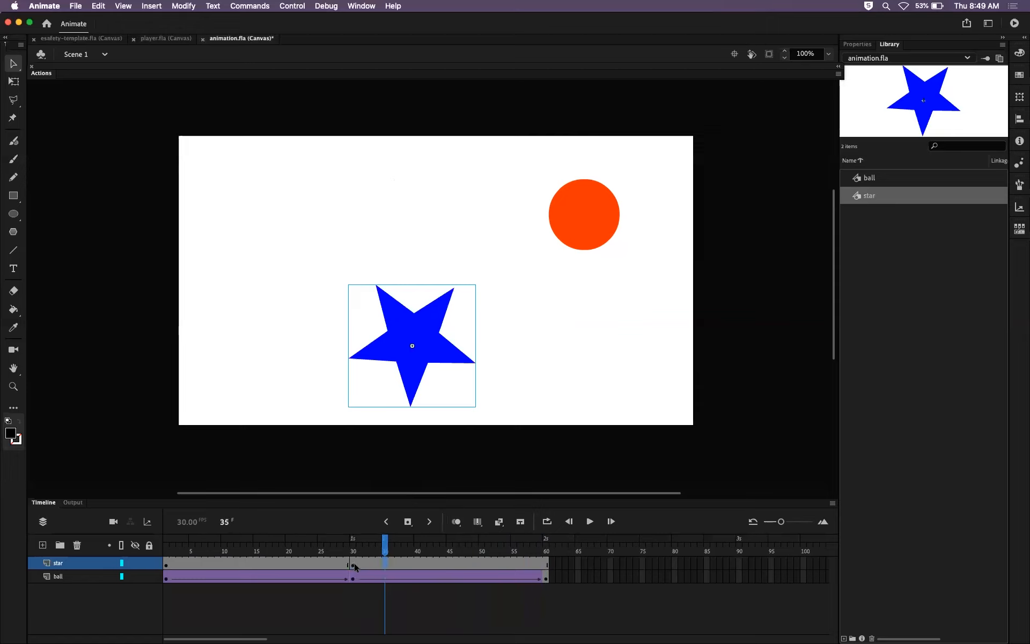
left_click_drag(384, 553, 315, 552)
left_click(352, 566)
left_click(353, 565)
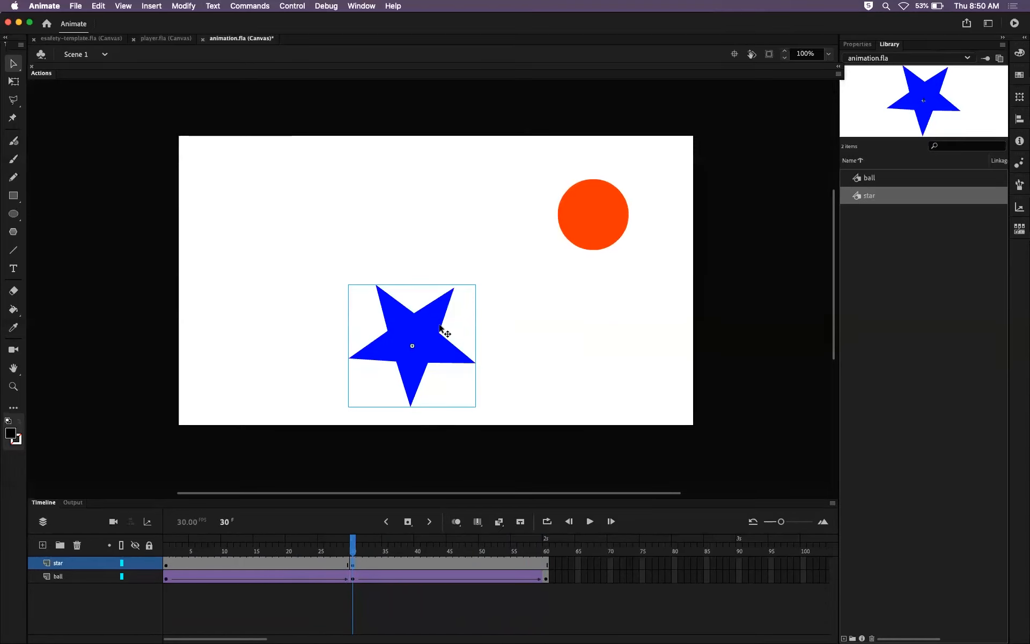
key("Delete")
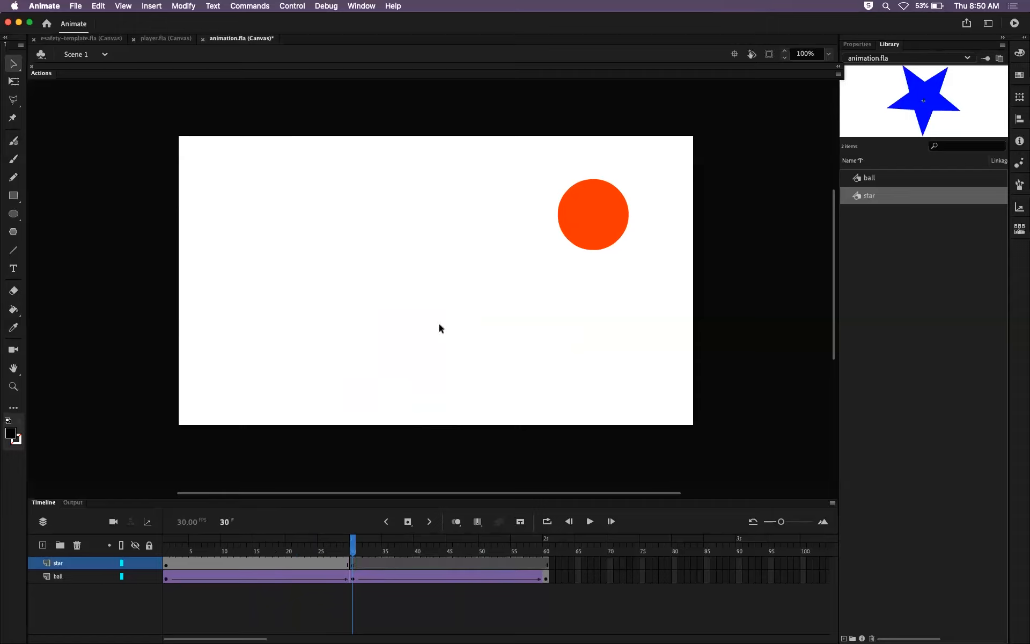
left_click_drag(360, 550, 322, 548)
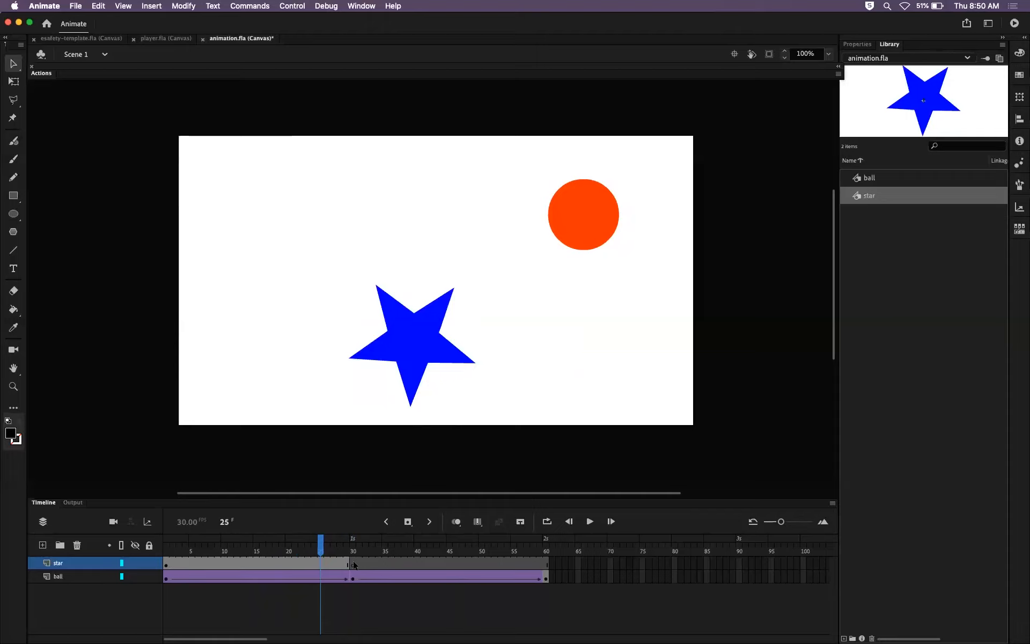
left_click_drag(354, 569, 359, 570)
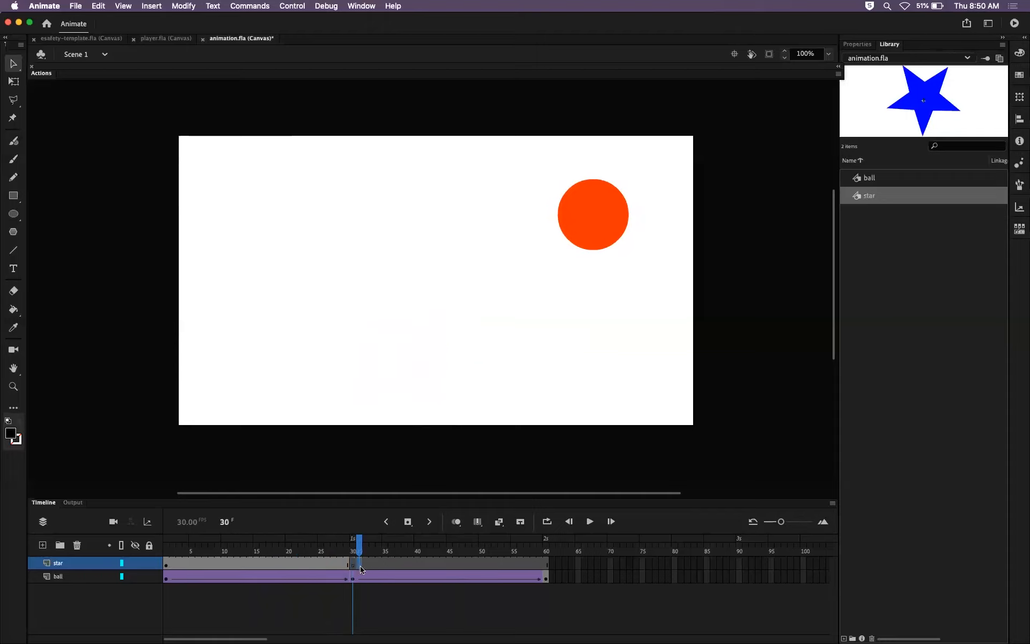
left_click(353, 569)
mouse_move(353, 548)
left_mouse_down()
mouse_move(179, 549)
mouse_move(437, 550)
mouse_move(295, 551)
mouse_move(369, 550)
left_mouse_up()
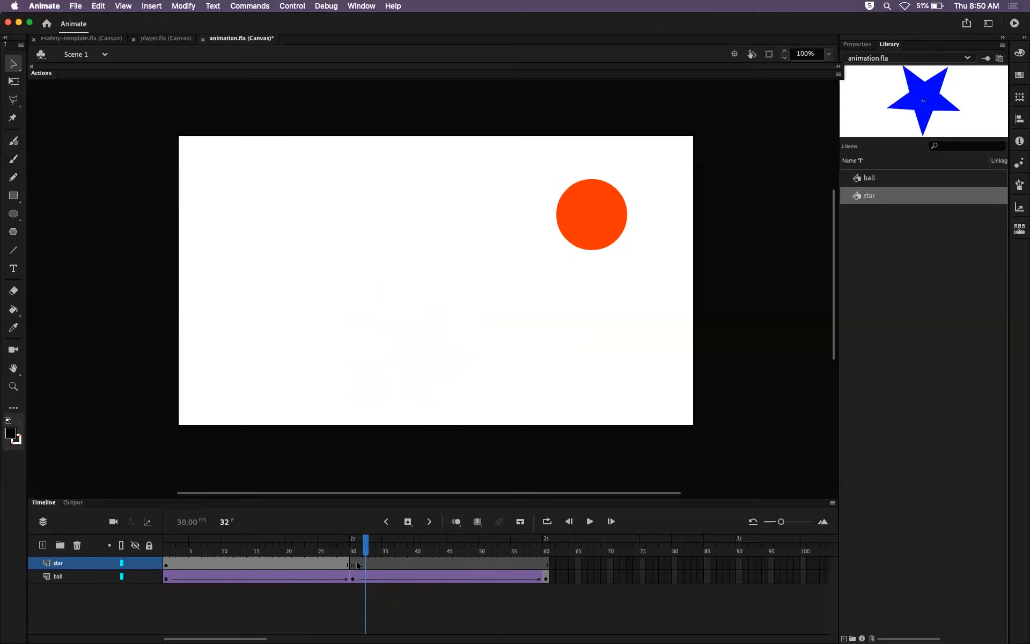
Step: Undo the star's deletion and return to its keyframe at frame 30
key("comma")
key("comma")
key("period")
key("comma")
key("comma")
key("comma")
key("comma")
key("comma")
key("comma")
left_click(356, 562)
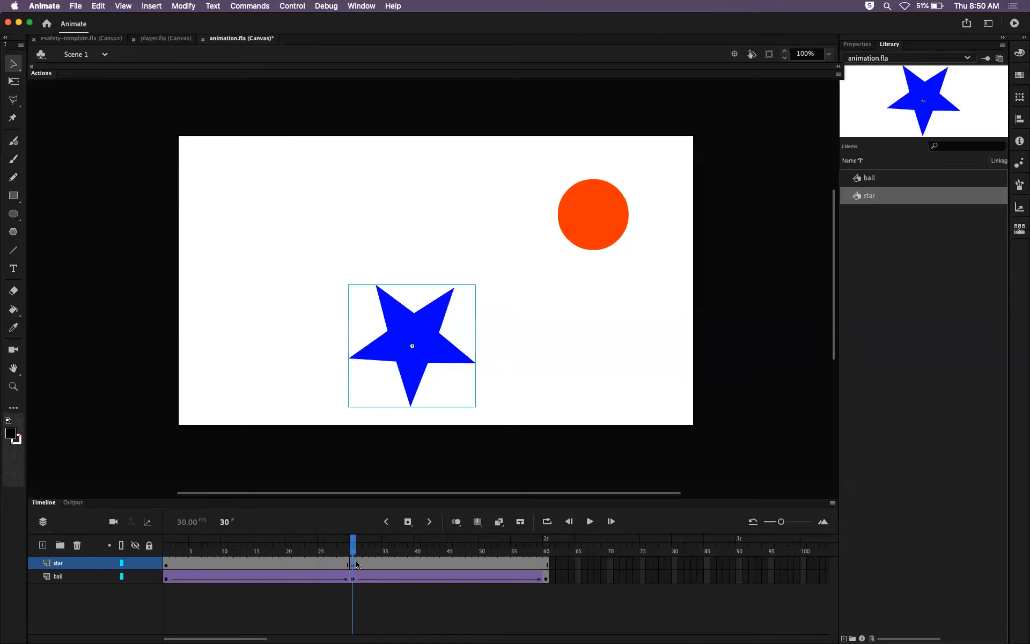
Step: Compare the star layer's keyframes at frames 1 and 30
left_click_drag(352, 550, 213, 560)
left_click(168, 564)
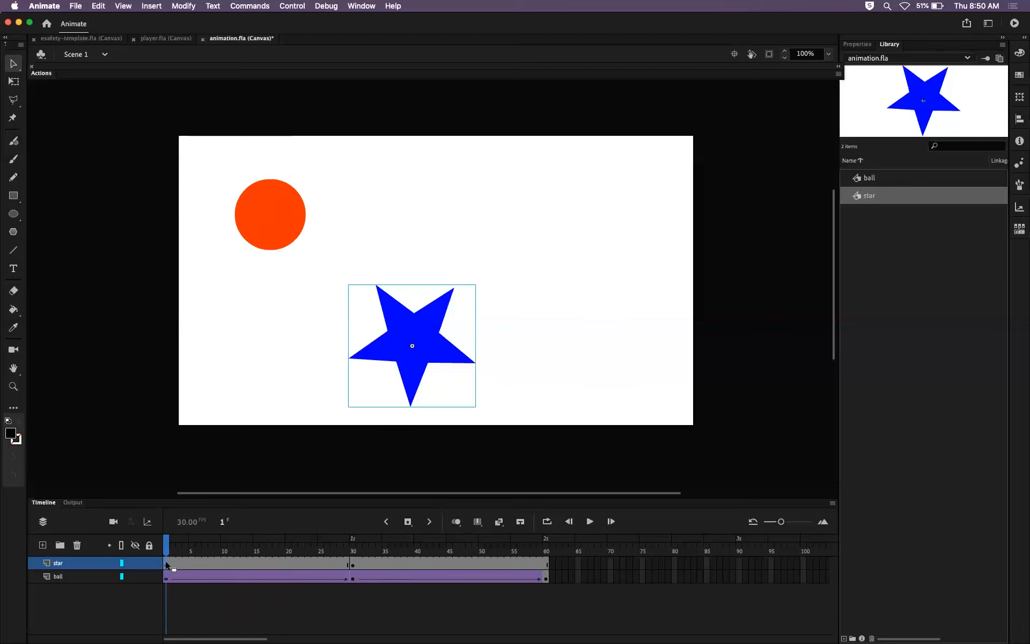
left_click(352, 563)
left_click_drag(353, 545, 353, 542)
left_click(352, 563)
left_click_drag(352, 547, 353, 547)
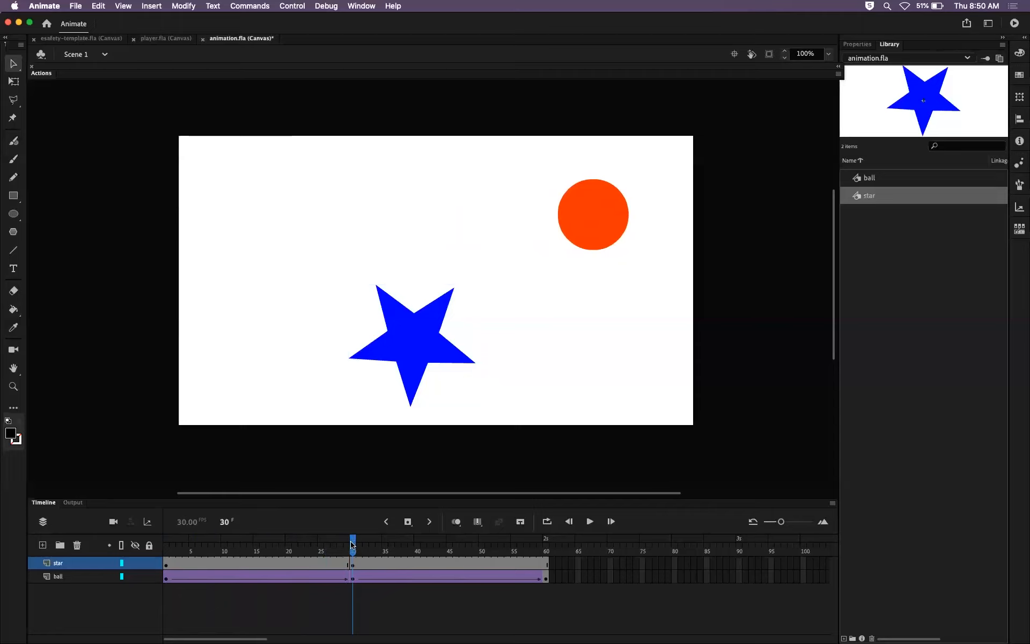
mouse_move(352, 547)
left_mouse_down()
mouse_move(228, 546)
mouse_move(333, 546)
mouse_move(349, 555)
left_mouse_up()
left_click(352, 563)
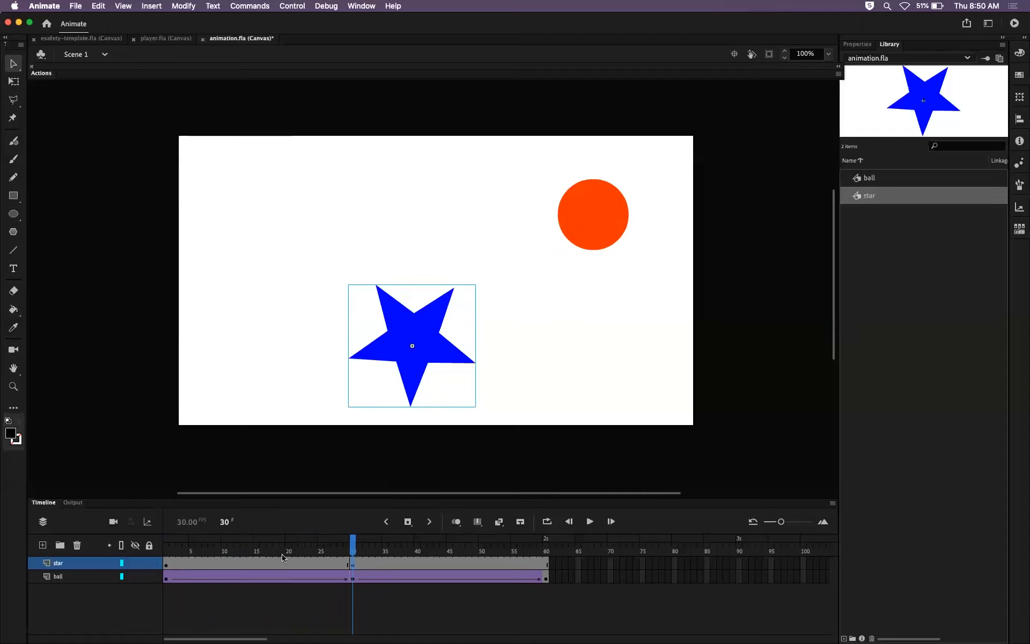
Step: Create a classic tween on the star layer between the keyframes at frames 1 and 30, and scrub through it
left_click(256, 565)
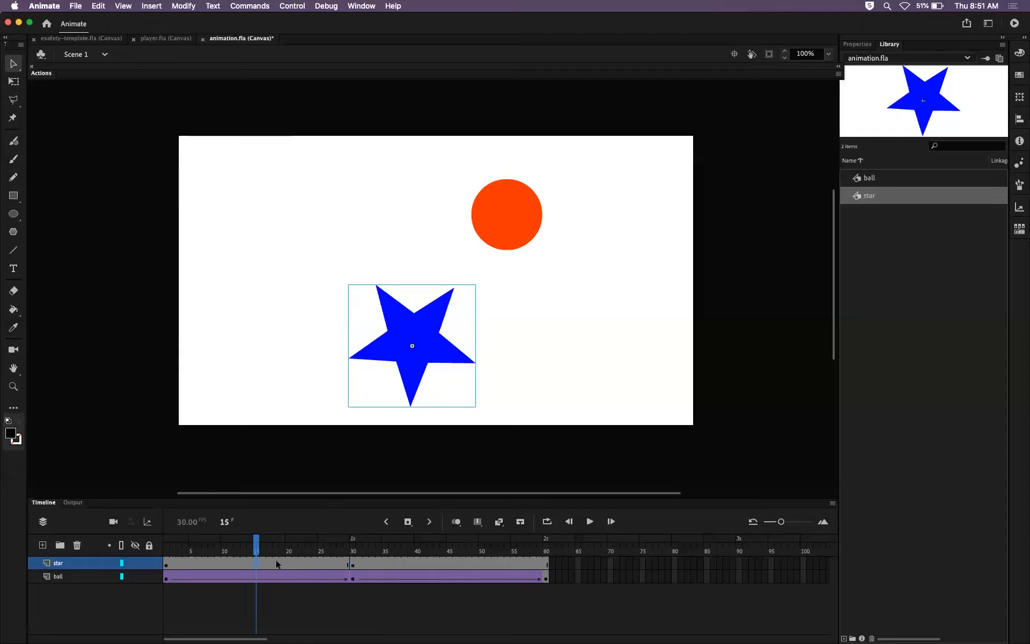
left_click(274, 563)
left_click(223, 563)
left_click(255, 562)
right_click(257, 564)
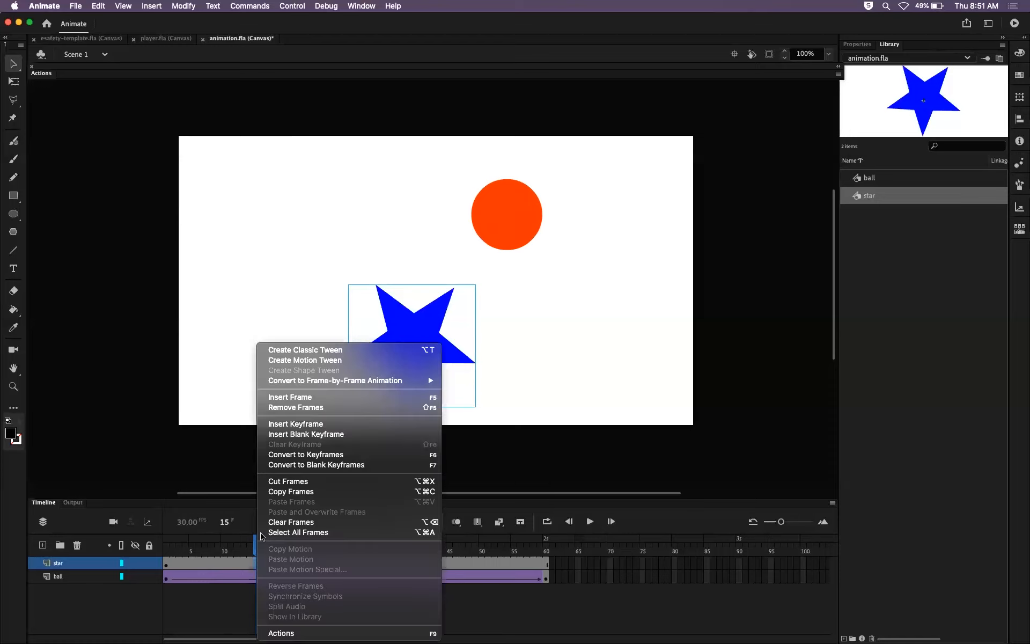
left_click(314, 351)
mouse_move(256, 547)
left_mouse_down()
mouse_move(237, 547)
mouse_move(352, 548)
mouse_move(165, 526)
mouse_move(340, 532)
mouse_move(166, 534)
mouse_move(269, 536)
mouse_move(165, 543)
mouse_move(299, 538)
mouse_move(242, 534)
left_mouse_up()
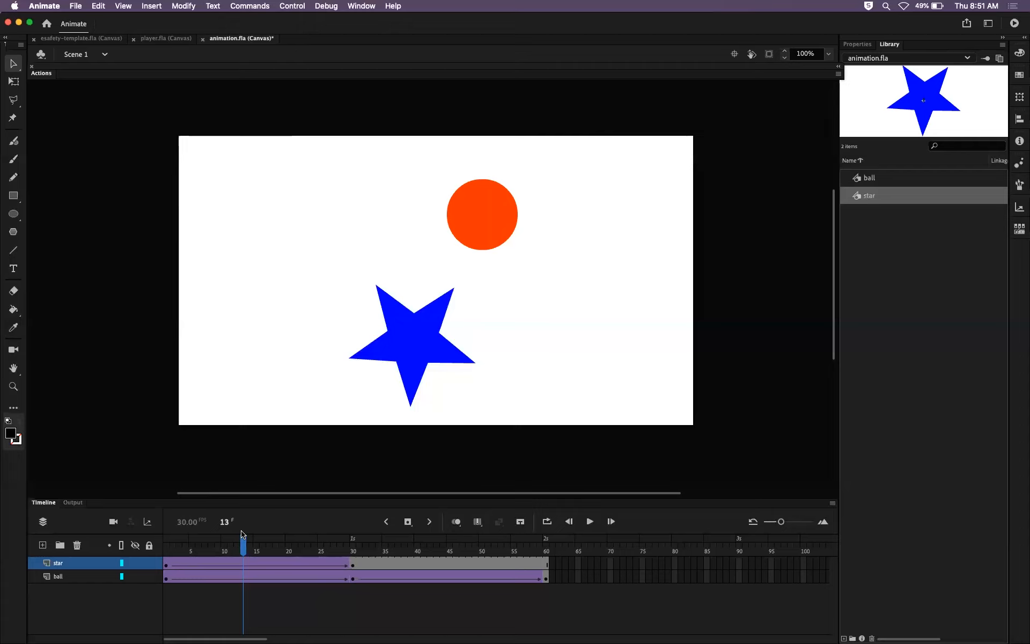
Step: Try moving the star beneath the ball at frame 30, scrub the tween, and undo the move
left_click(352, 562)
left_click_drag(442, 341, 611, 342)
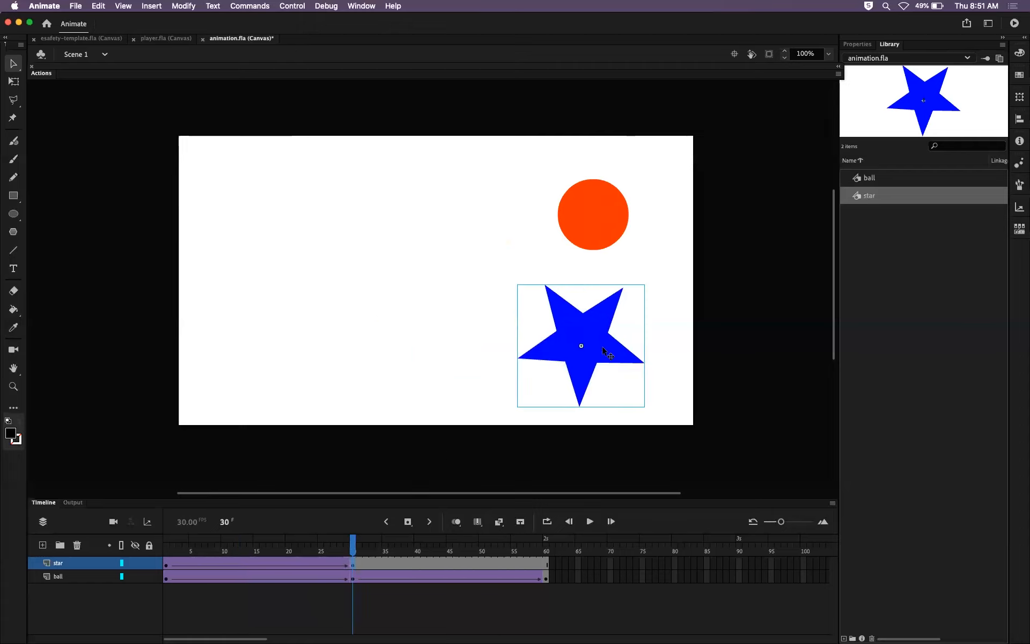
left_click_drag(352, 544, 333, 534)
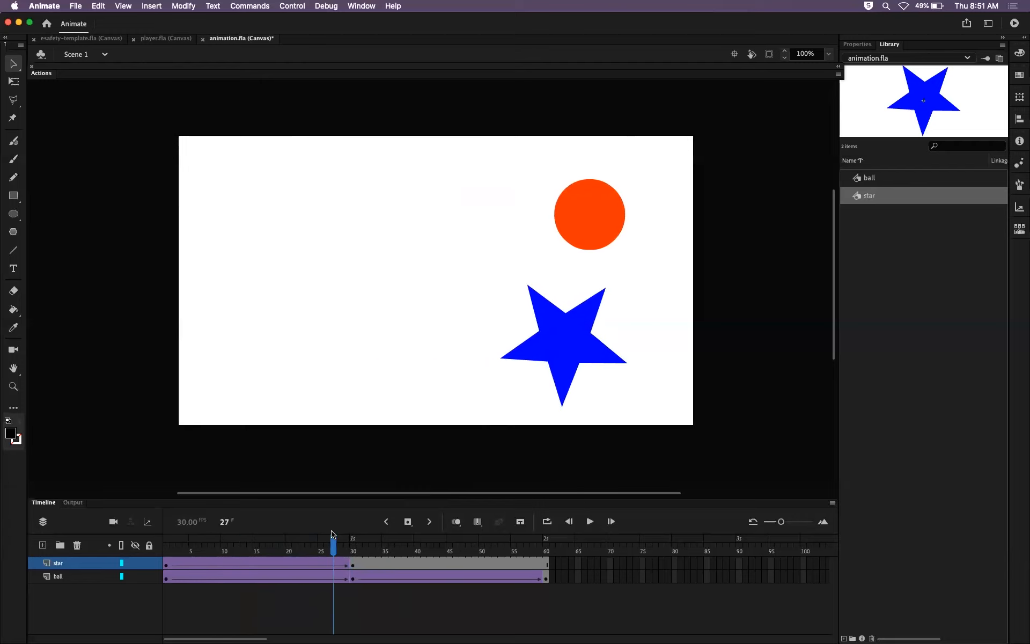
key("super+z")
key("super+z")
Step: Move the star at its frame 30 keyframe to beneath the ball using the Free Transform tool
mouse_move(349, 550)
left_mouse_down()
mouse_move(293, 539)
mouse_move(352, 535)
left_mouse_up()
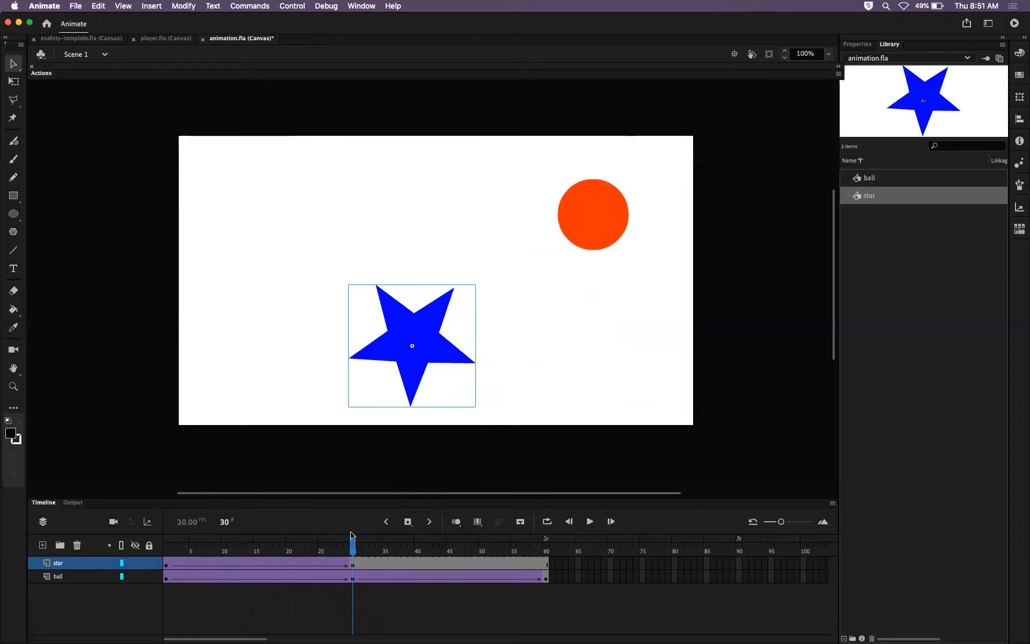
left_click(352, 564)
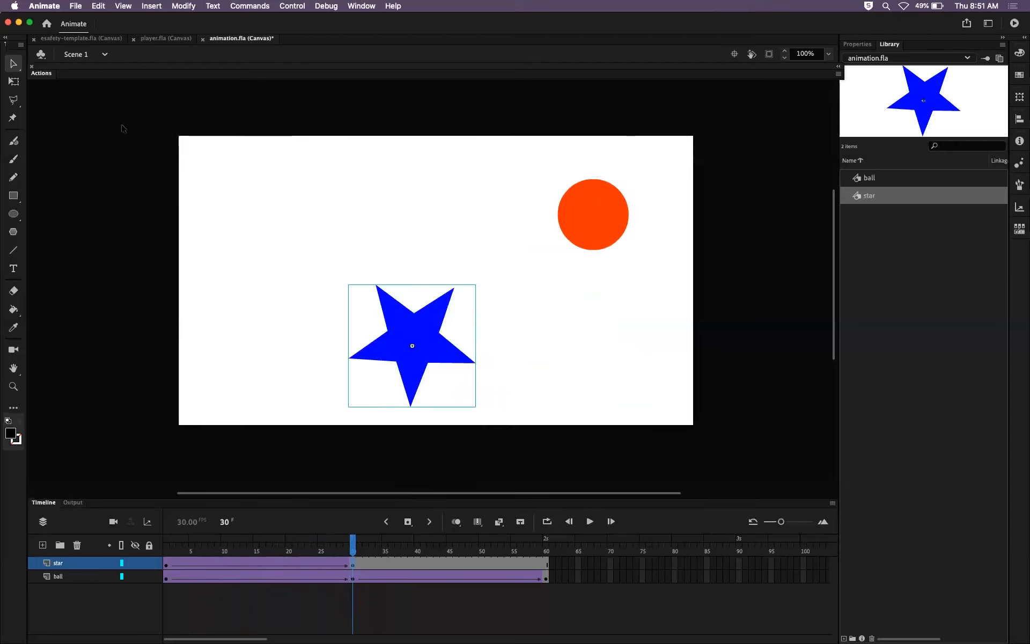
left_click(13, 83)
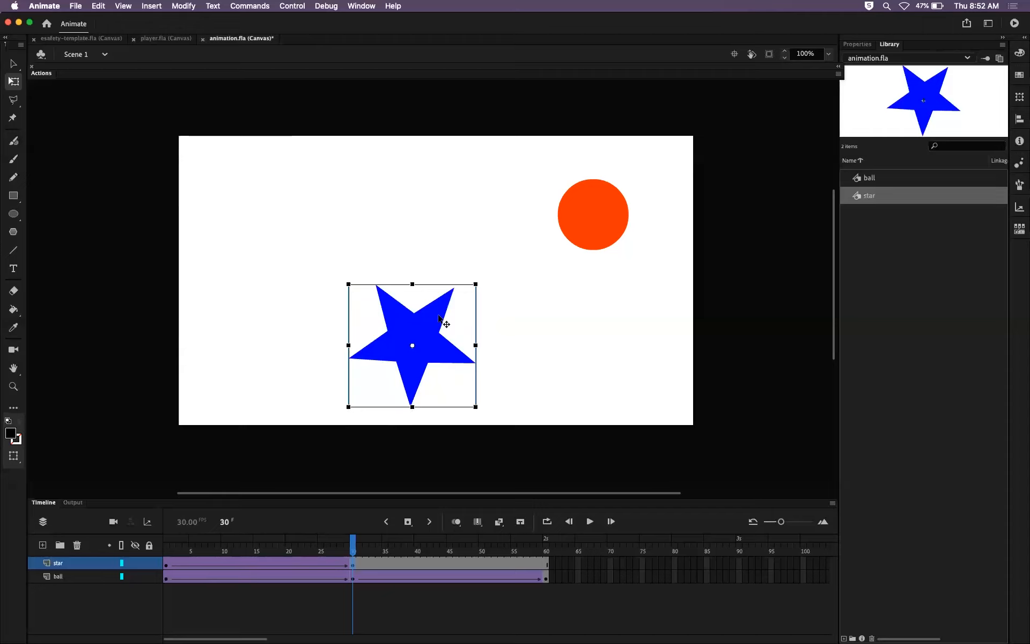
left_click_drag(439, 317, 603, 325)
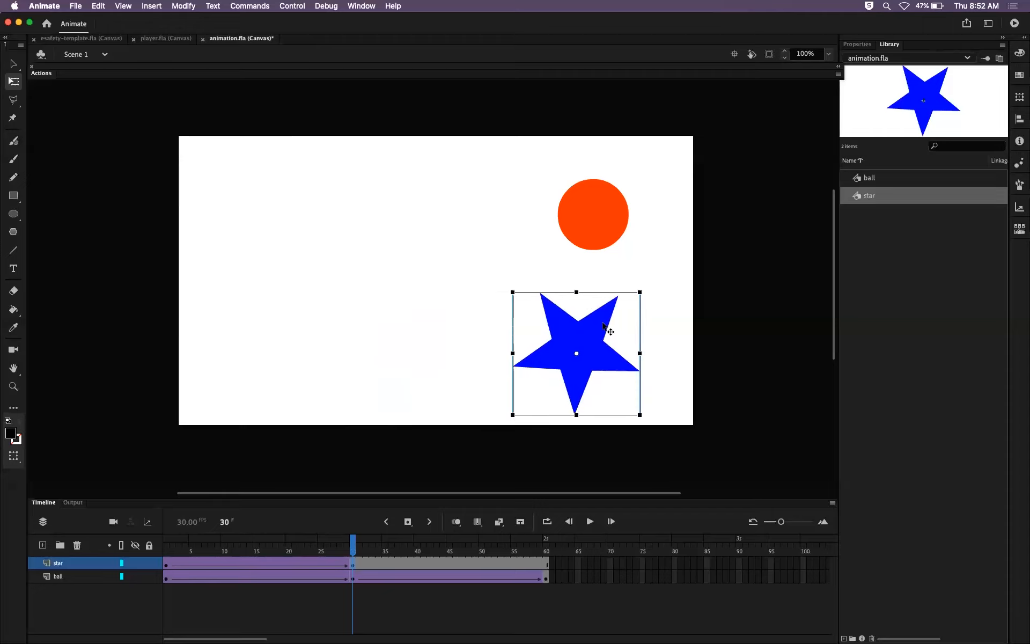
Step: Undo the star's move, try stretching it wide and flat at frame 30 with Free Transform, and revert the stretch
key("super+z")
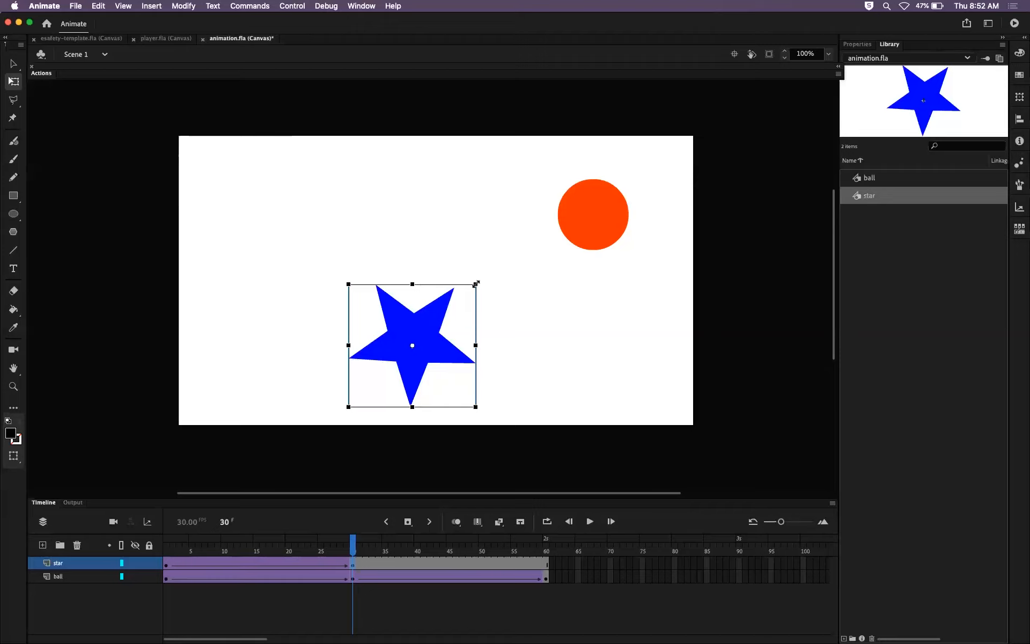
left_click_drag(476, 283, 593, 316)
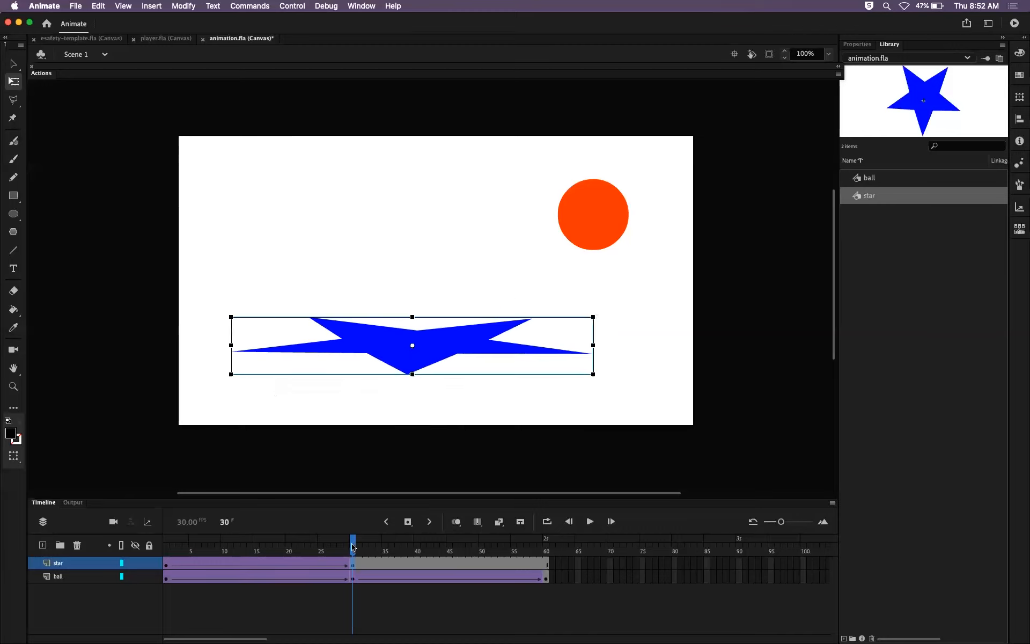
left_click_drag(354, 546, 351, 576)
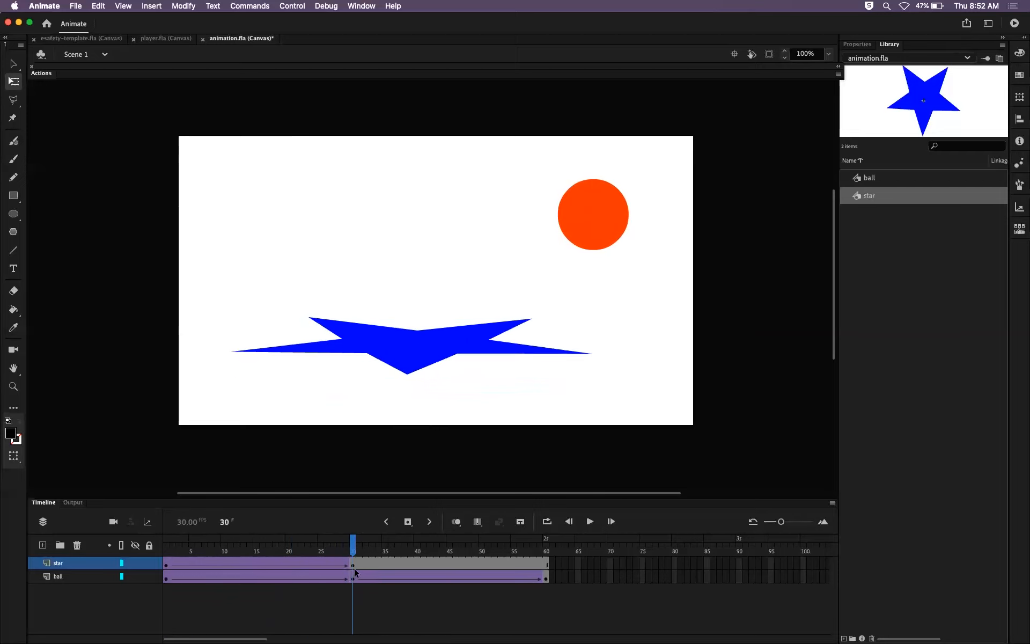
left_click(354, 567)
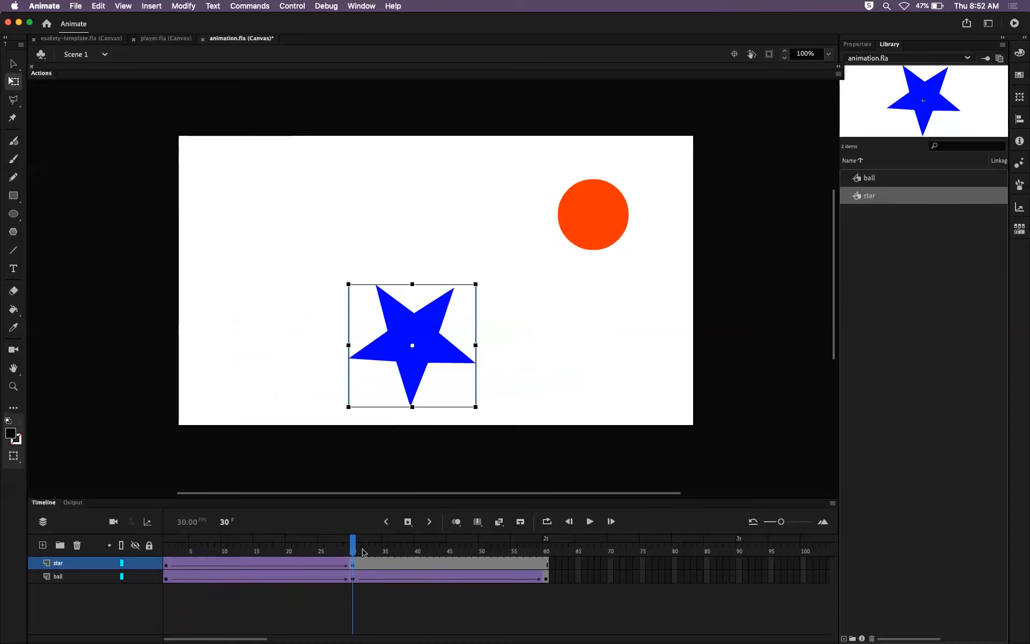
Step: Try scaling the star at frame 30 from its upper-right corner and lower edge with Free Transform
mouse_move(352, 538)
left_mouse_down()
mouse_move(292, 537)
mouse_move(354, 537)
left_mouse_up()
left_click(441, 313)
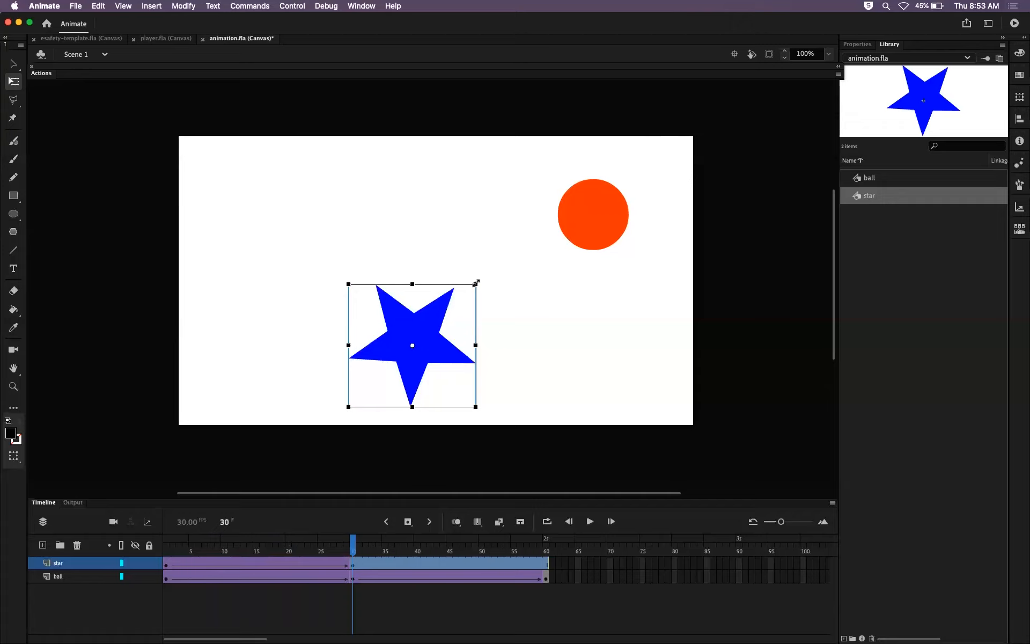
left_click_drag(477, 281, 584, 290)
mouse_move(410, 406)
left_mouse_down()
mouse_move(414, 358)
mouse_move(412, 406)
left_mouse_up()
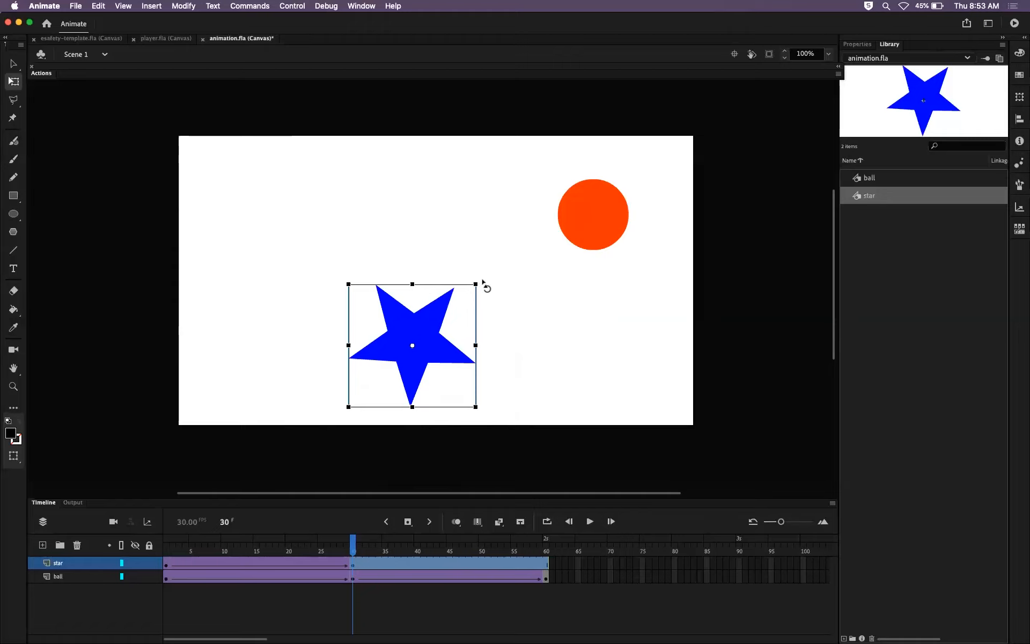
Step: Try rotating the star at frame 30, scrub the tween back to frame 1, and undo the rotation
left_click_drag(482, 282, 401, 345)
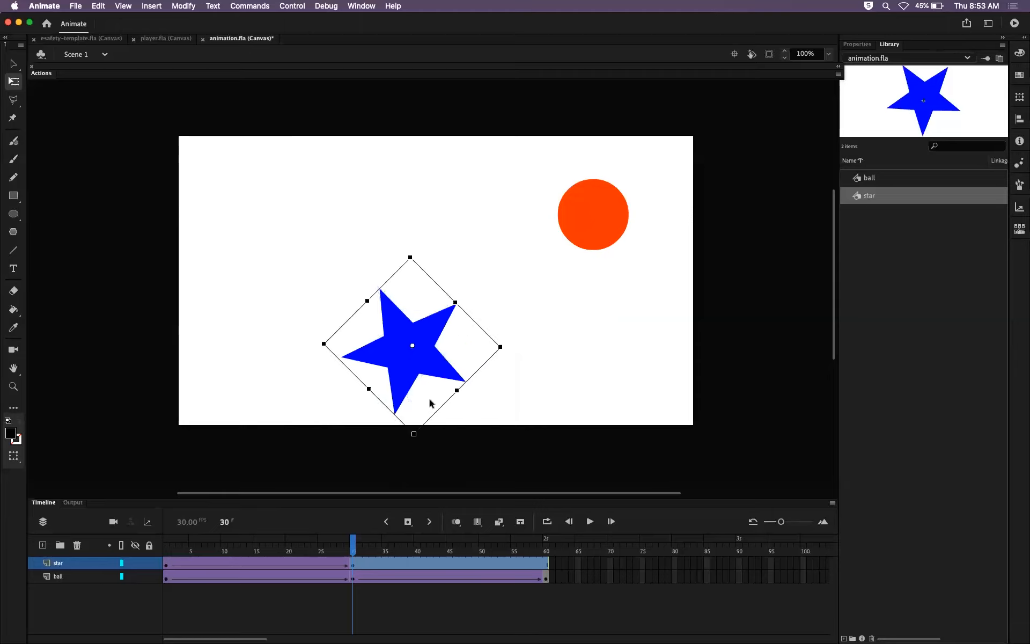
left_click_drag(352, 547, 149, 545)
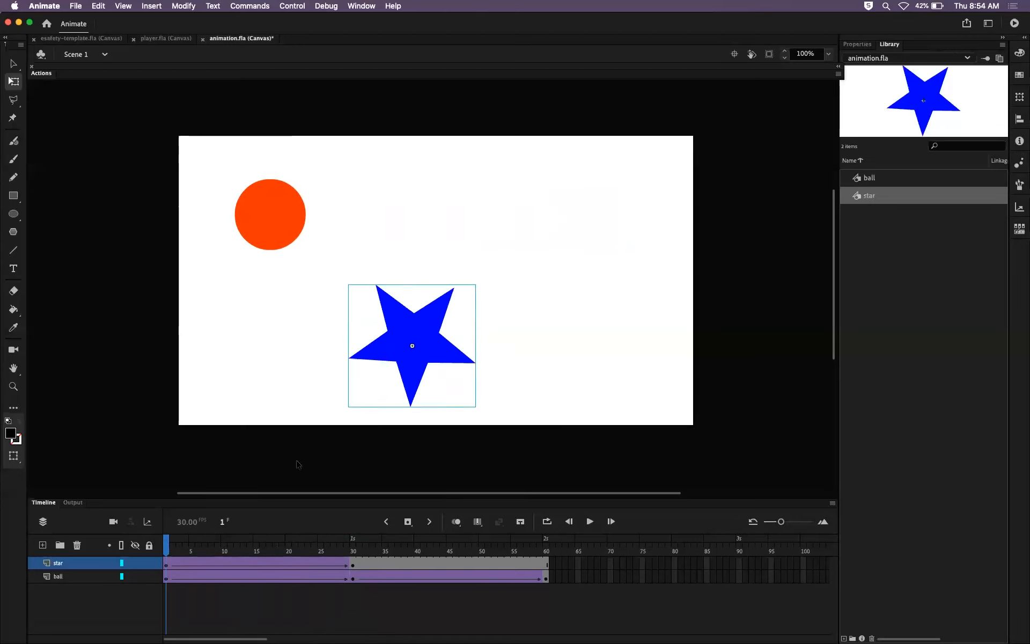
key("super+z")
Step: Try rotating the star at frame 30, moving it beneath the ball, and shrinking it to a small tilted star
left_click_drag(481, 284, 394, 338)
mouse_move(356, 545)
left_mouse_down()
mouse_move(166, 540)
mouse_move(416, 537)
mouse_move(166, 539)
mouse_move(315, 538)
mouse_move(195, 538)
mouse_move(256, 523)
mouse_move(345, 538)
mouse_move(167, 538)
mouse_move(353, 537)
left_mouse_up()
left_click(451, 327)
left_click_drag(434, 343, 603, 345)
left_click_drag(642, 281, 560, 382)
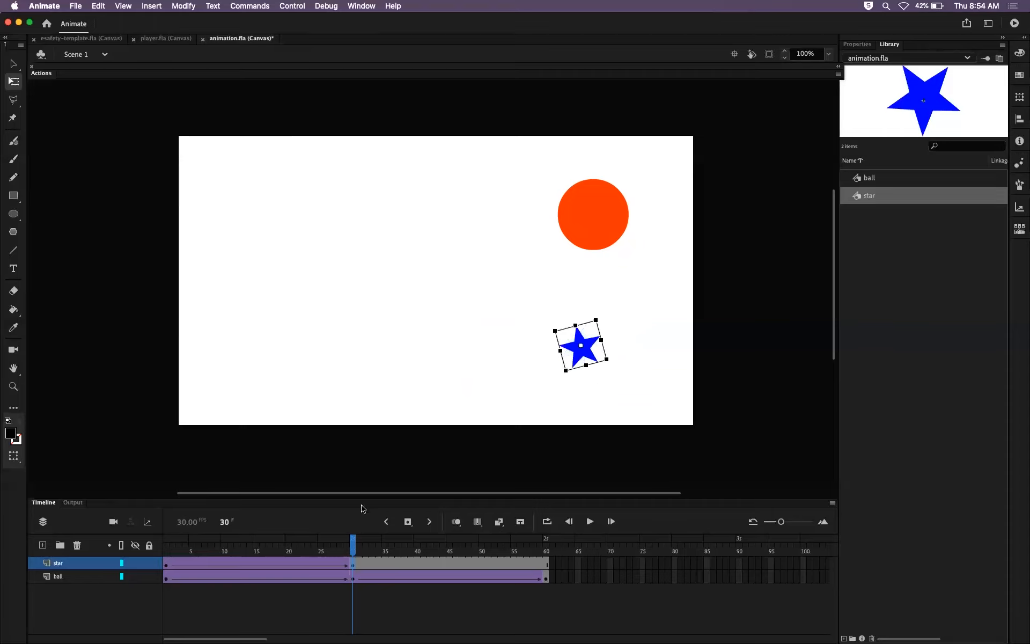
Step: Scrub the combined move, rotation and scale tween between frames 2 and 31, and step through it frame by frame
left_click_drag(352, 560, 173, 553)
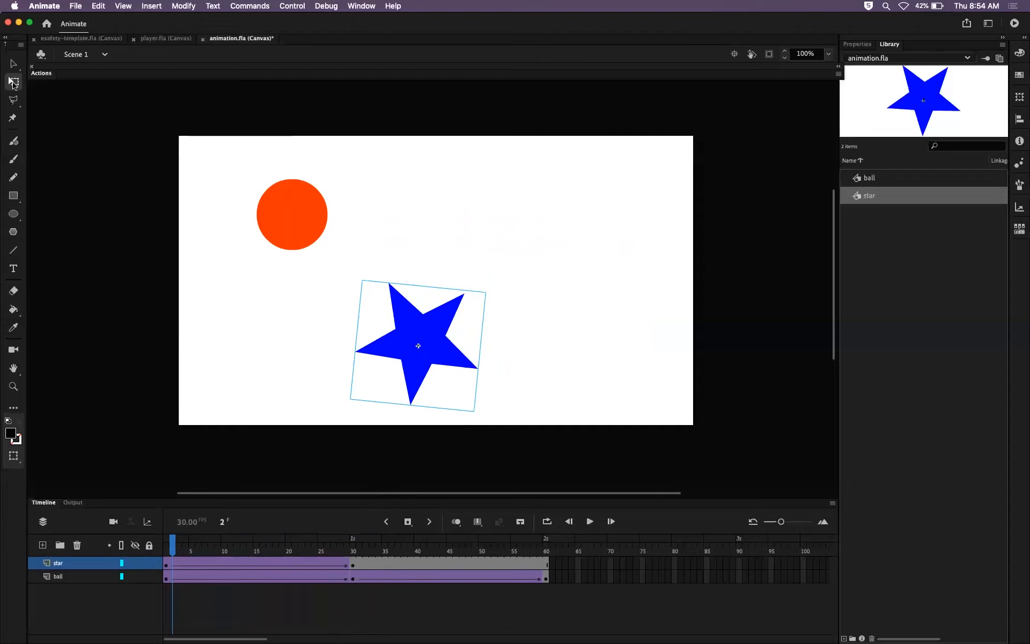
left_click_drag(175, 552, 348, 572)
left_click(359, 564)
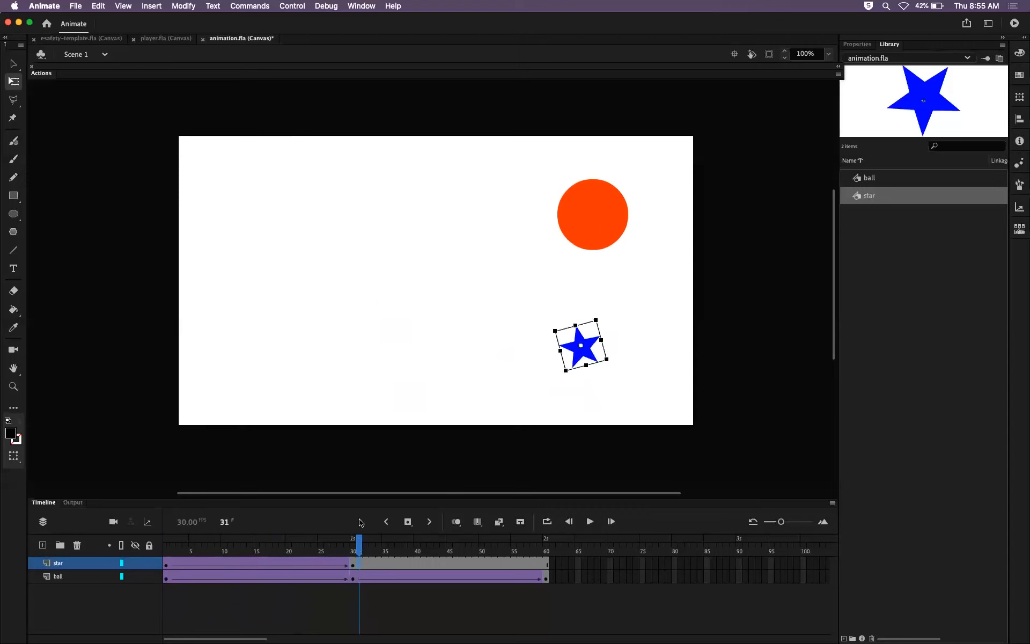
left_click(353, 565)
key("period")
key("comma")
key("comma")
key("comma")
key("comma")
key("comma")
key("comma")
key("comma")
key("comma")
key("comma")
key("comma")
key("comma")
key("comma")
key("comma")
key("comma")
key("comma")
key("comma")
key("comma")
key("comma")
key("comma")
key("comma")
key("comma")
key("comma")
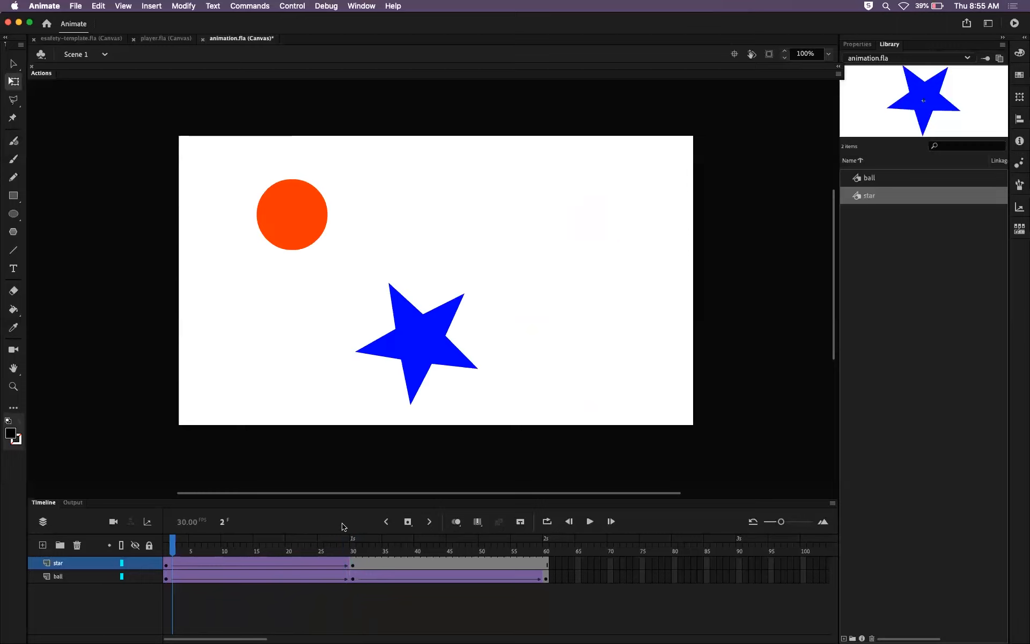
Step: Undo the star's scaling, move and rotation at the frame 30 keyframe
key("alt+period")
key("super+z")
key("super+z")
key("super+z")
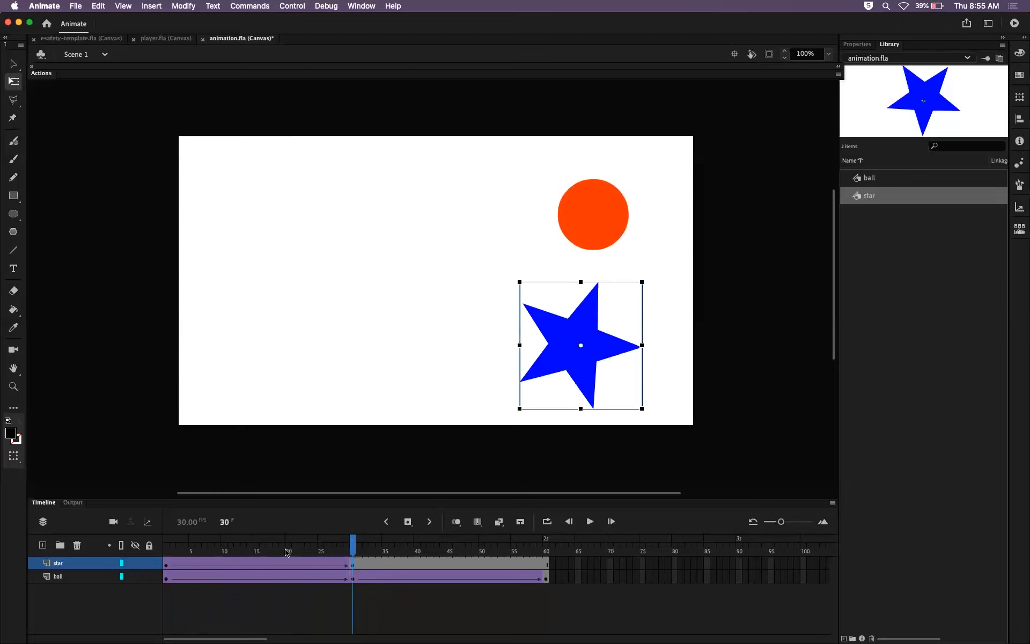
left_click_drag(352, 549, 294, 551)
left_click(352, 564)
key("super+z")
left_click(352, 565)
double_click(351, 565)
key("super+z")
Step: Select the star at frame 30 and view the instance's object properties
mouse_move(353, 555)
left_mouse_down()
mouse_move(202, 556)
mouse_move(346, 558)
left_mouse_up()
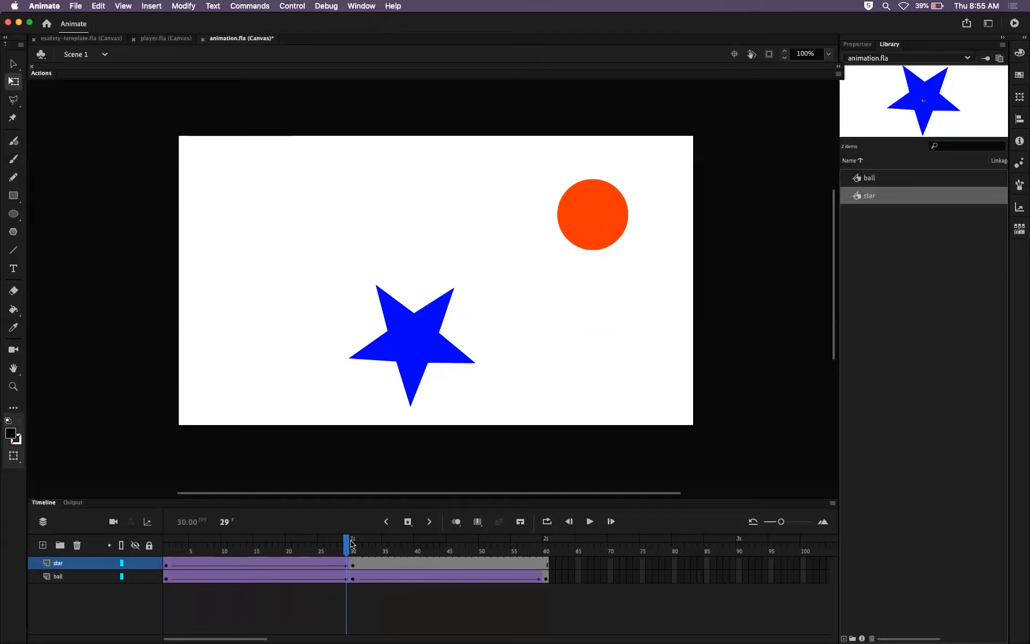
left_click_drag(334, 547, 352, 528)
left_click(414, 331)
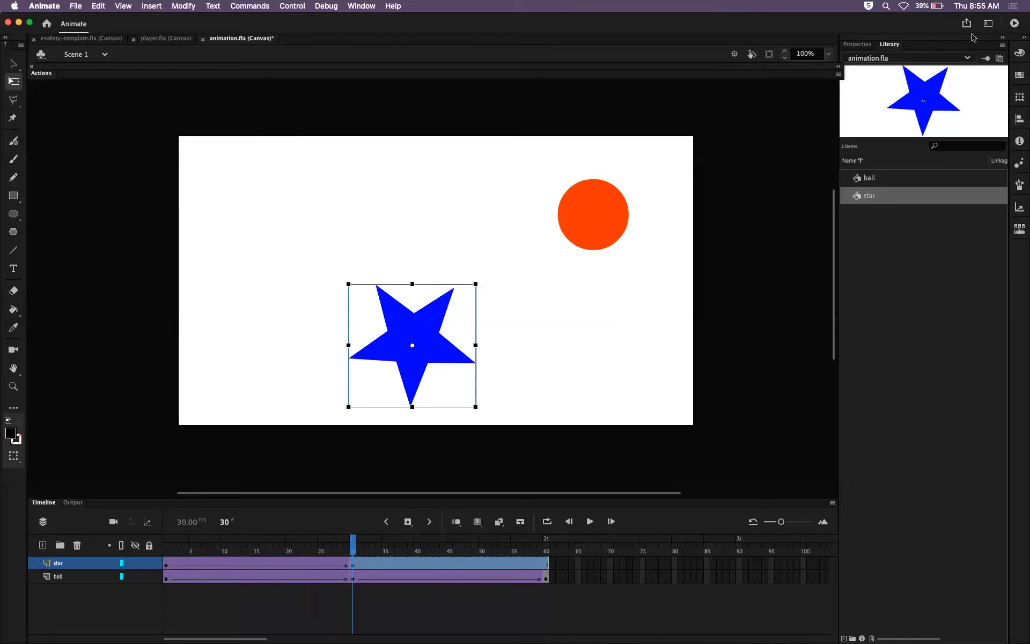
left_click(857, 45)
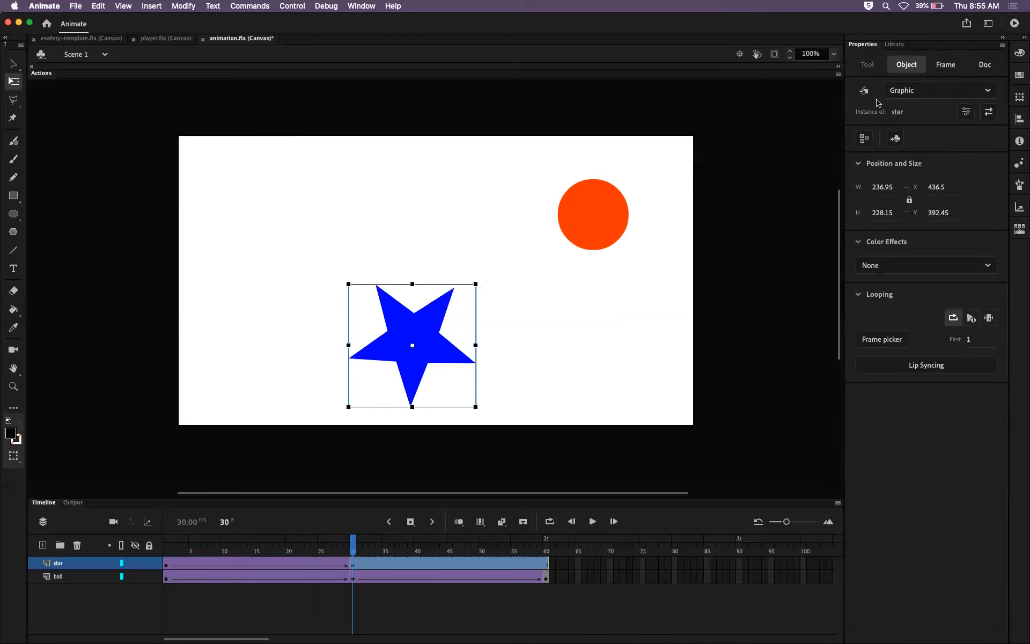
Step: Draw a black rectangle about 70 by 48 px above and beside the star, and select it
left_click(14, 196)
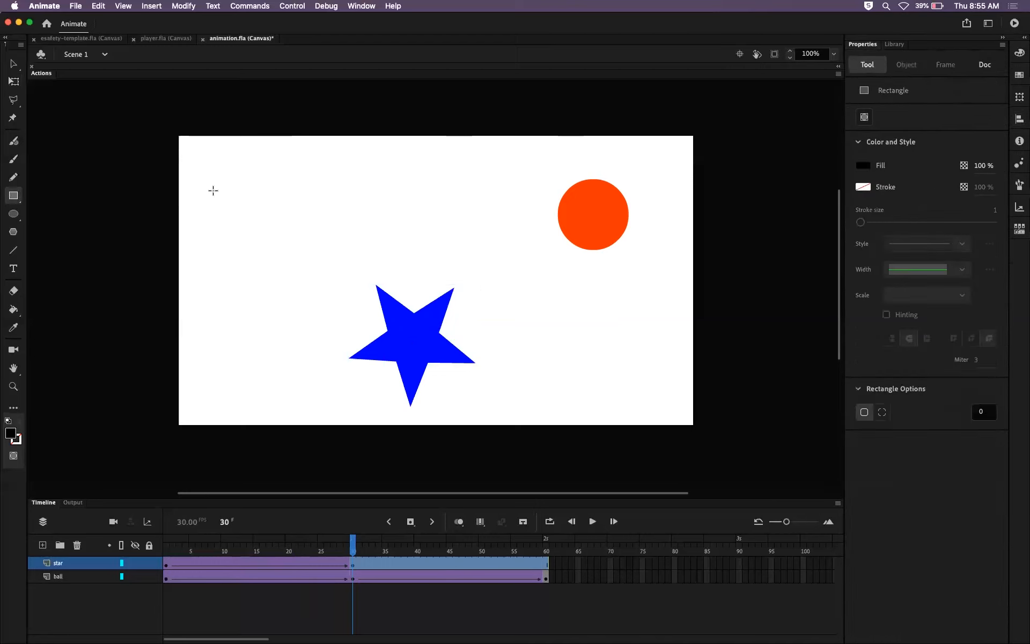
left_click_drag(293, 196, 332, 221)
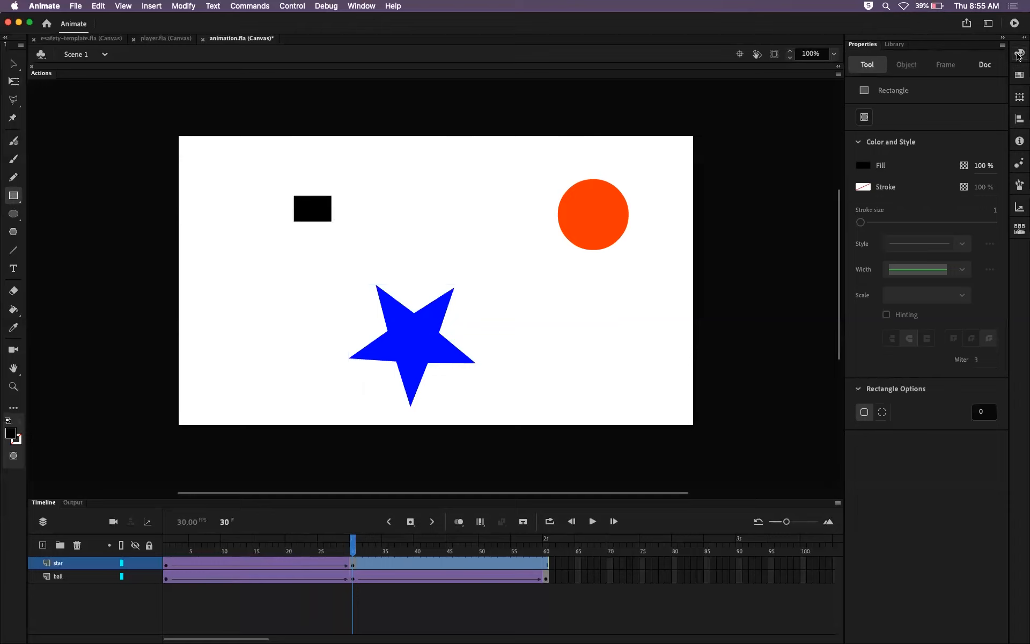
left_click(13, 63)
left_click_drag(267, 179, 413, 270)
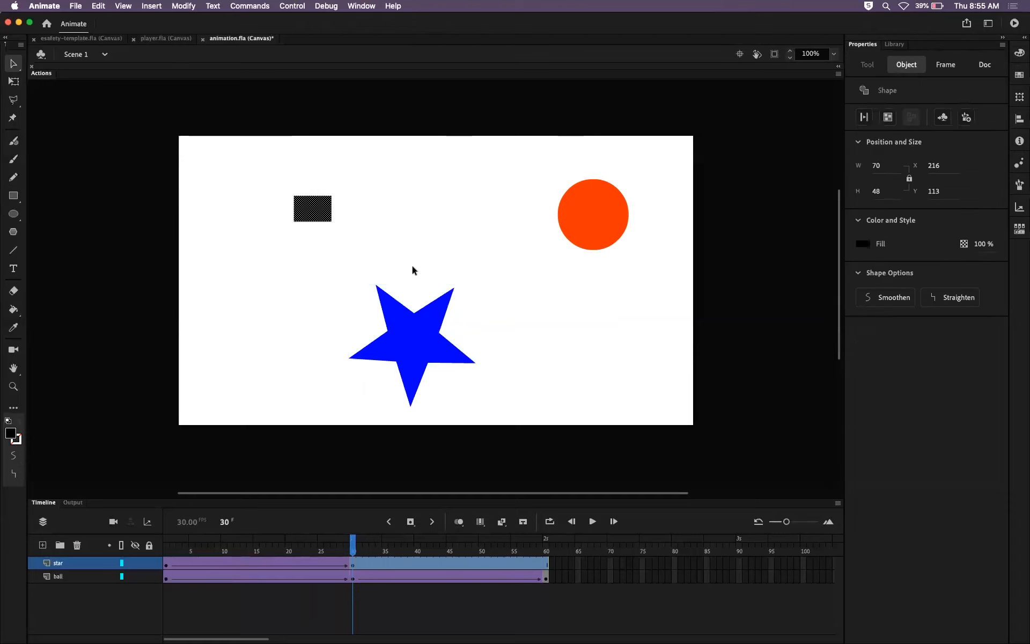
Step: Review the registration setting for converting the black rectangle to a symbol, cancel the conversion, and delete the rectangle
key("F8")
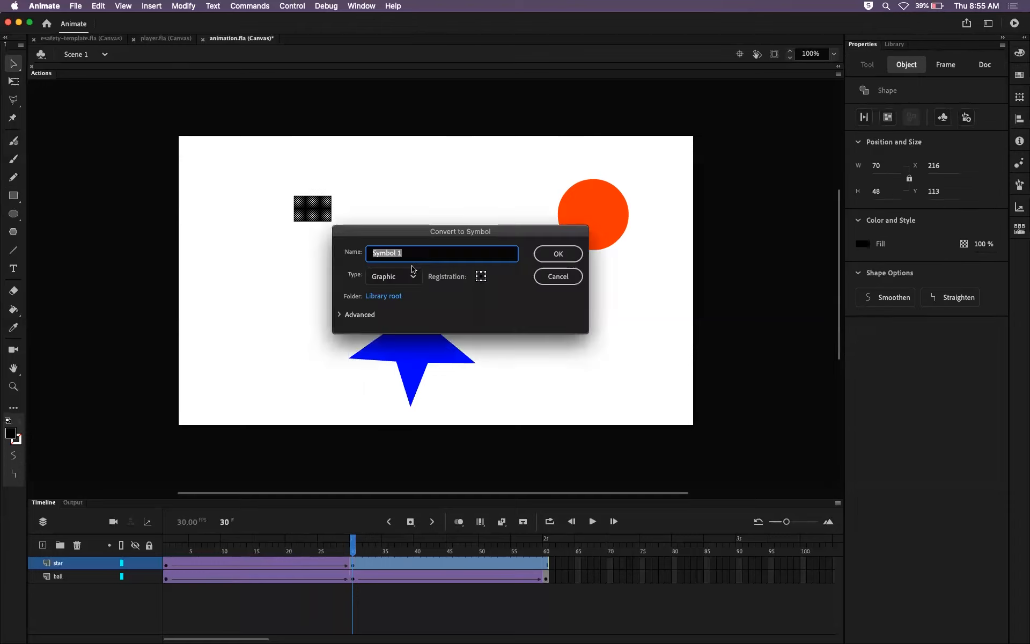
left_click(476, 273)
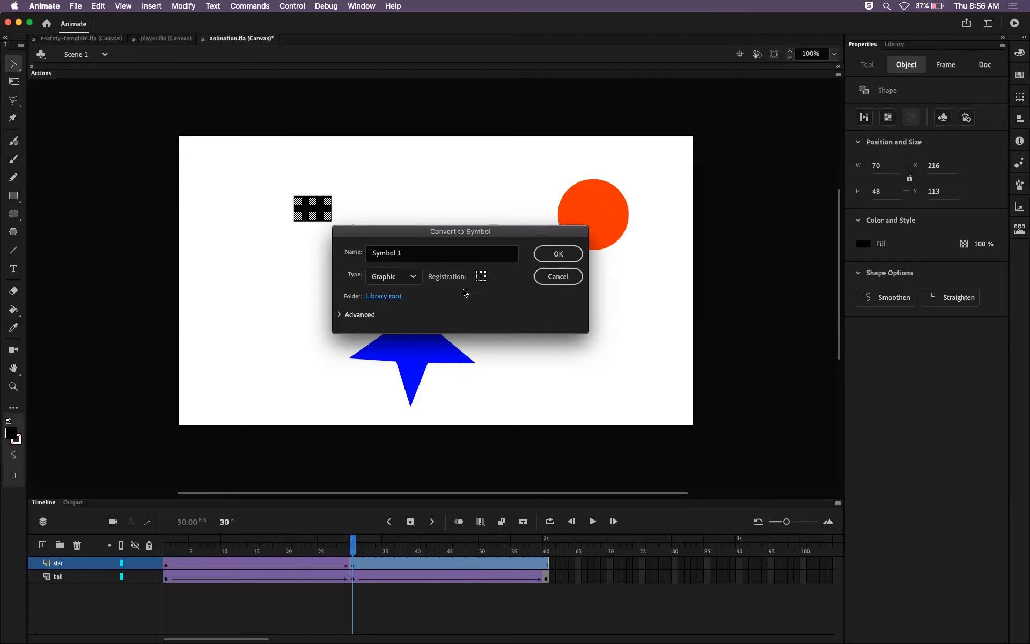
left_click(556, 274)
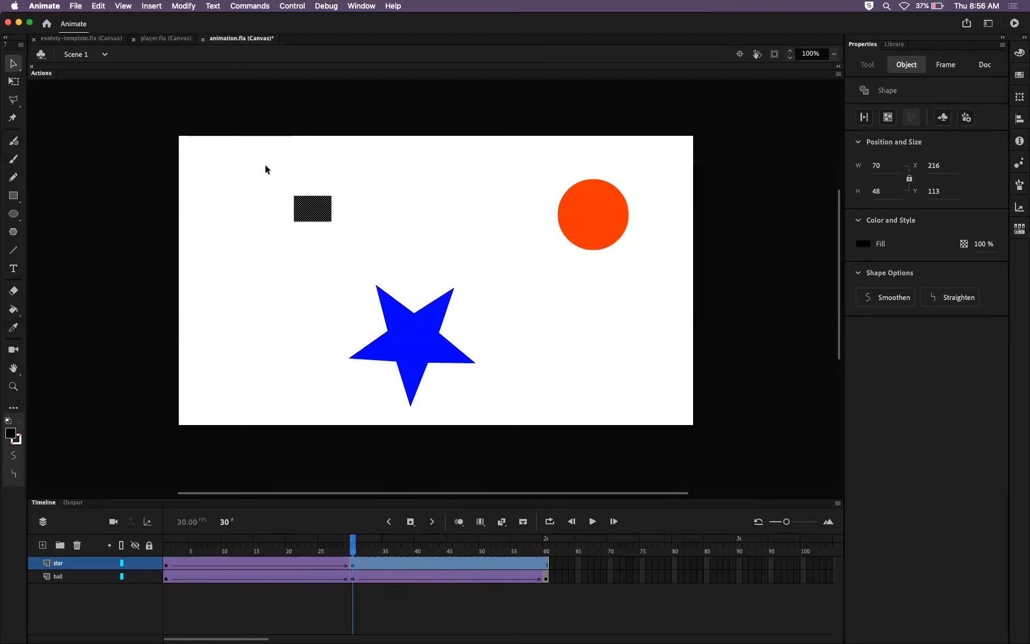
key("Delete")
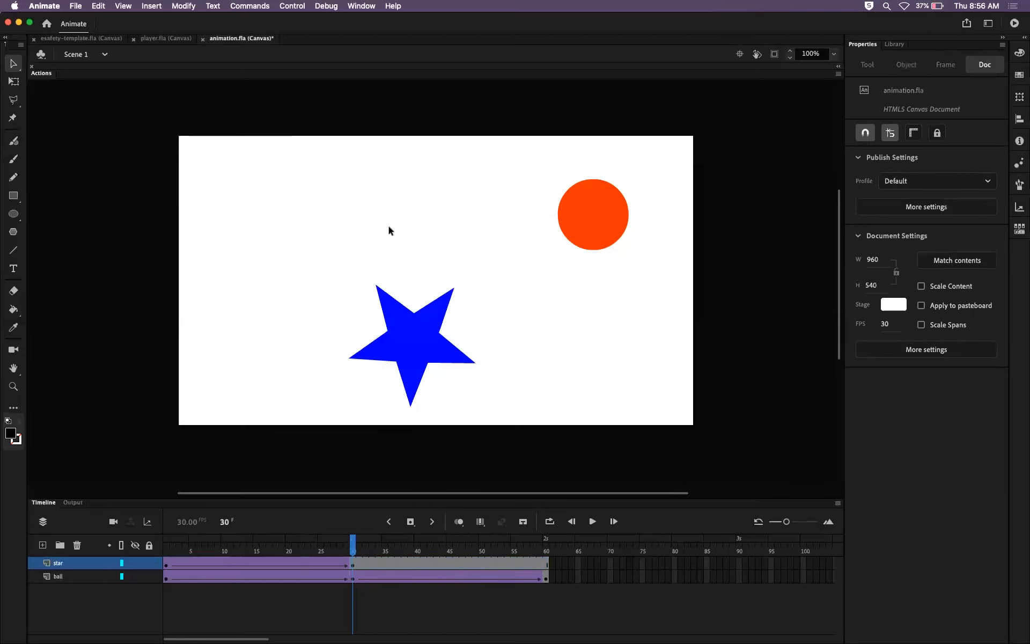
Step: Try rotating the star about its centre at frame 30 with the Free Transform tool, and undo the rotation
left_click(420, 332)
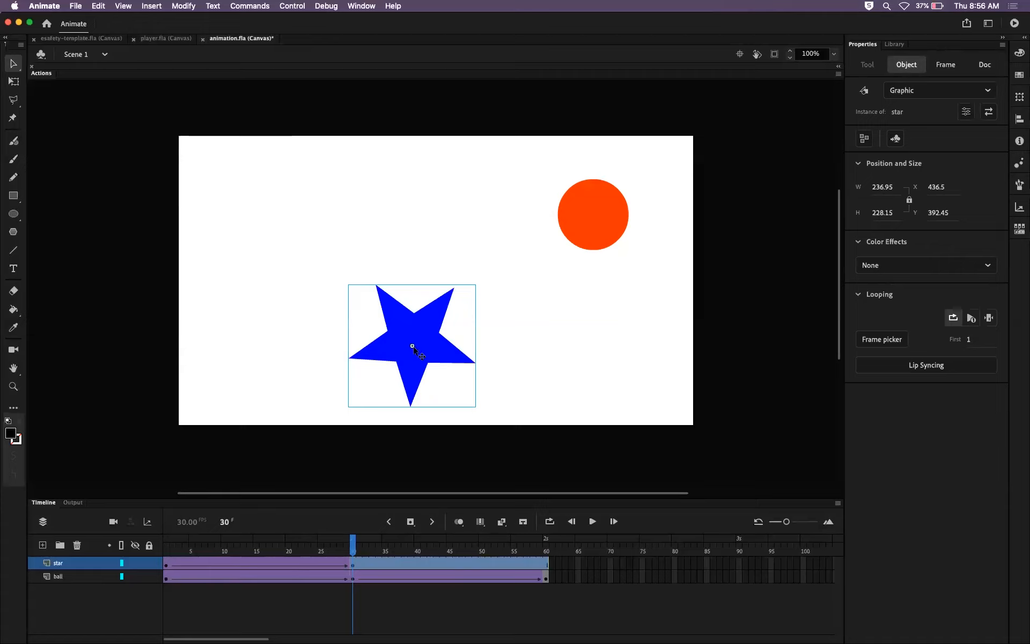
left_click(14, 82)
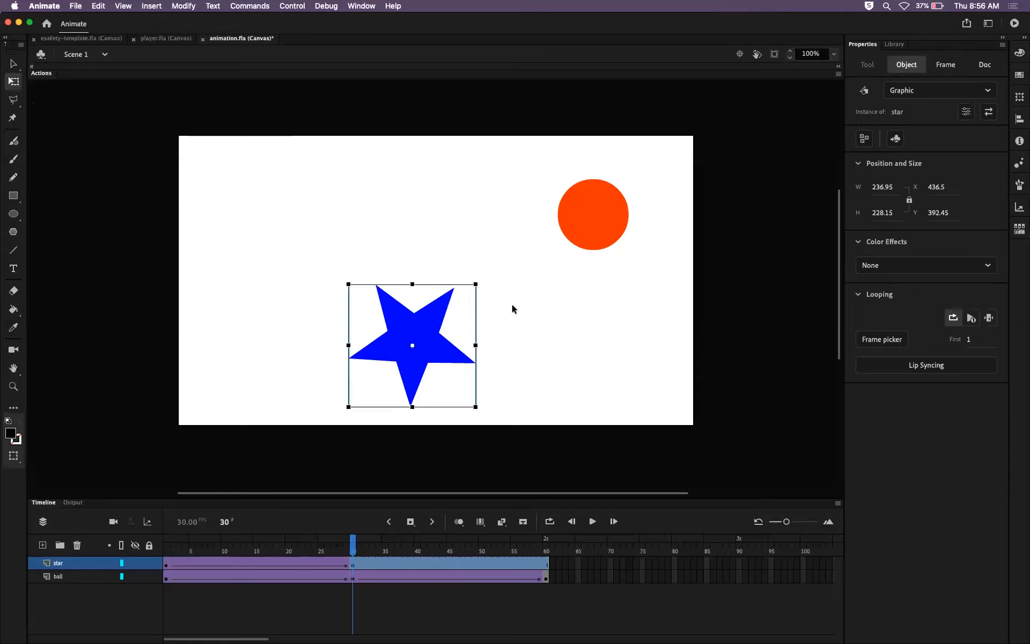
left_click_drag(483, 285, 445, 335)
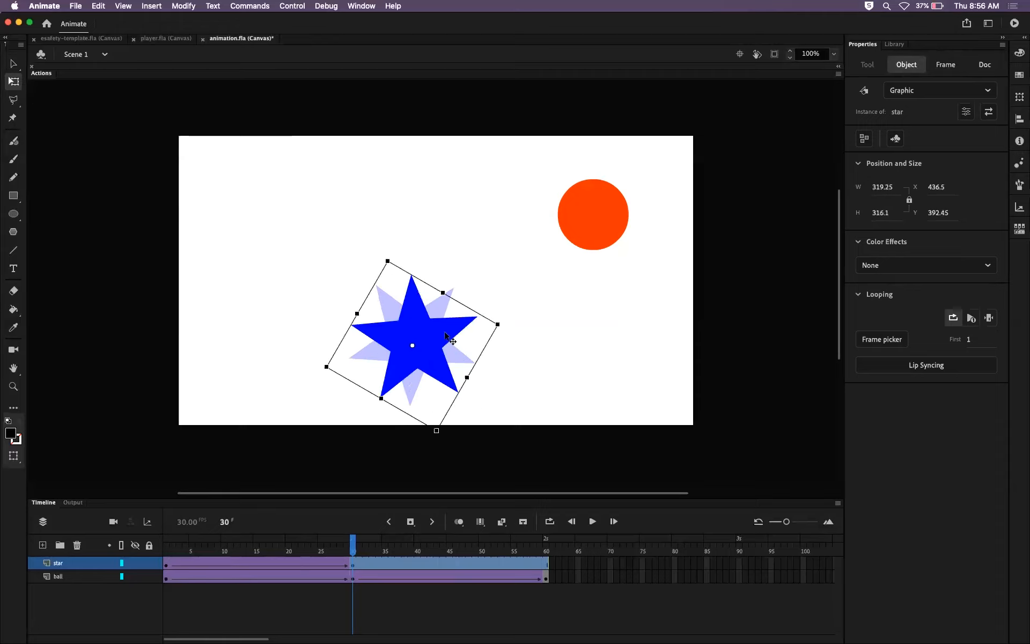
key("super+z")
key("super+z")
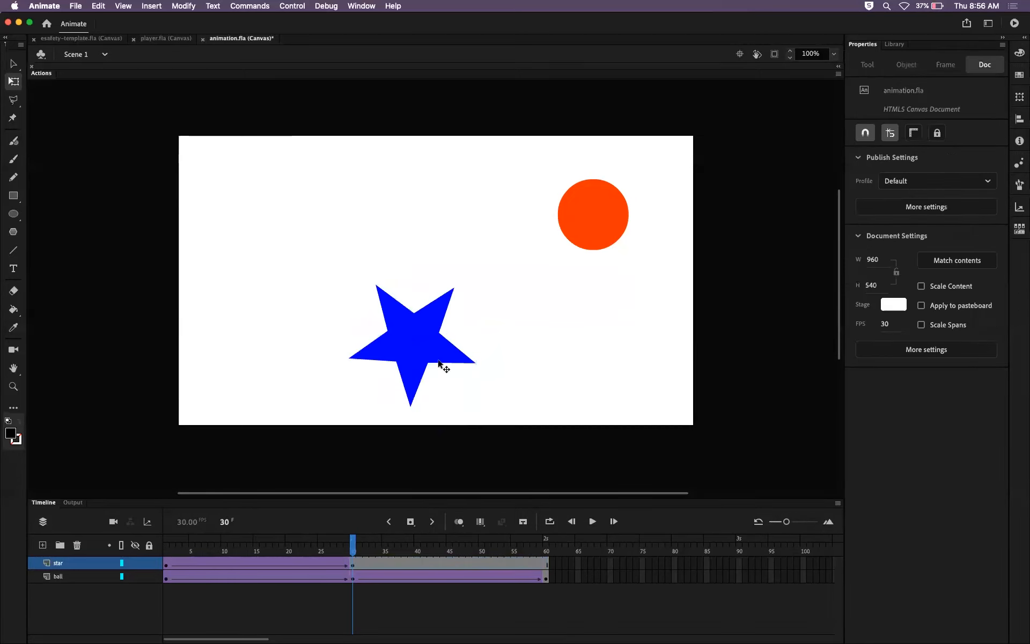
Step: Shift the star's transformation point to the left side of the star, and relocate it to the star's right-hand tip
left_click(416, 358)
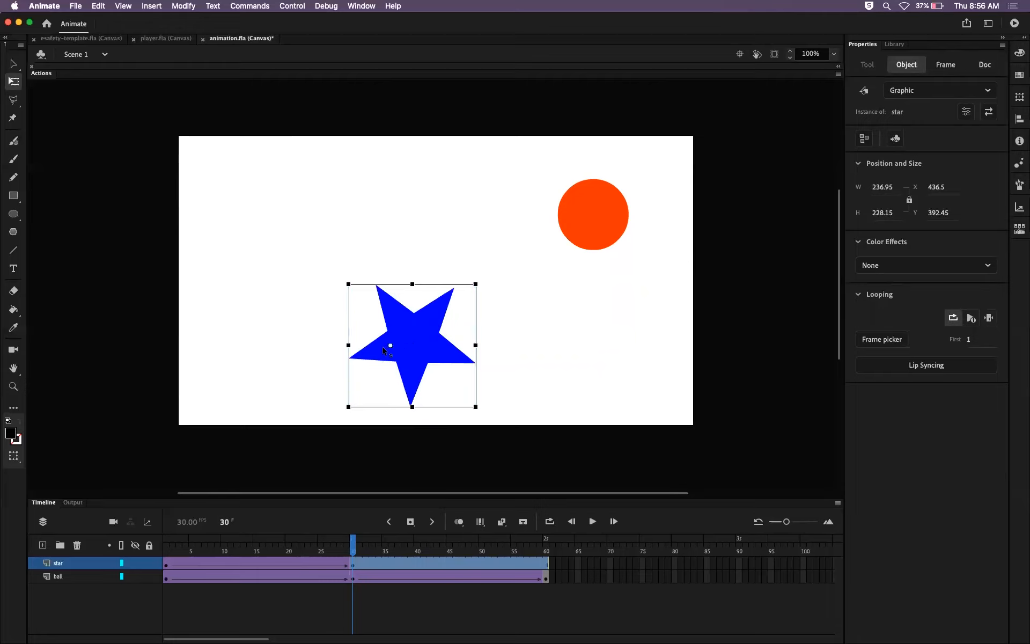
left_click_drag(374, 348, 365, 349)
left_click_drag(353, 365, 474, 363)
double_click(474, 363)
Step: Try rotating the star around its right-hand tip at frame 30, scrub the tween, and undo the rotation
left_click_drag(480, 283, 519, 470)
mouse_move(354, 546)
left_mouse_down()
mouse_move(195, 546)
mouse_move(354, 558)
left_mouse_up()
key("super+z")
key("super+z")
key("super+z")
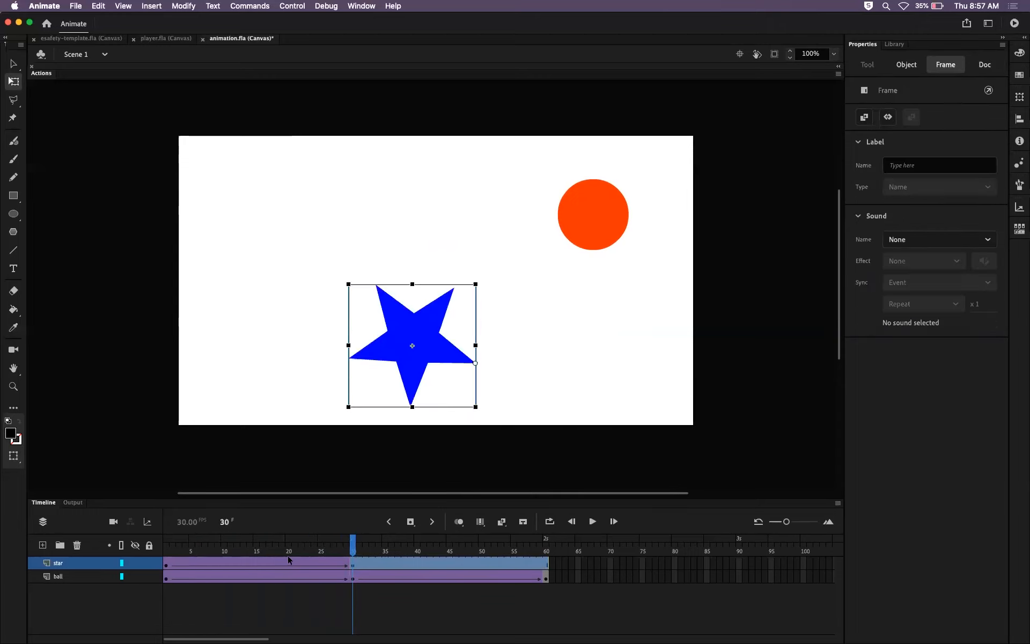
Step: Undo the star's transformation point changes and clear the leftover rectangle area on the stage
key("super+z")
key("super+z")
left_click(272, 160)
left_click_drag(257, 165, 392, 247)
key("BackSpace")
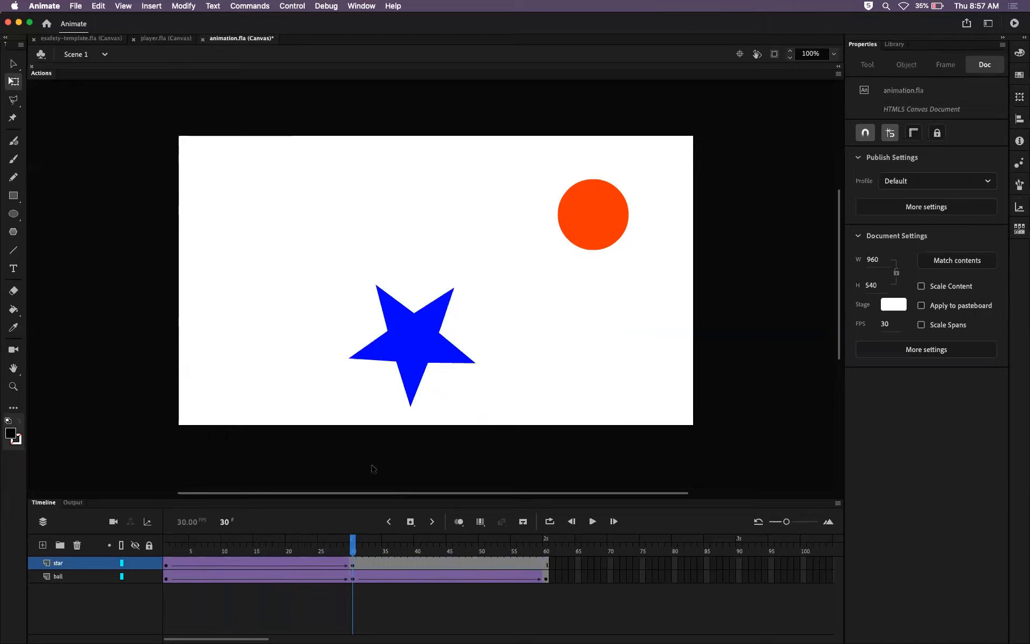
Step: Move the star's transformation point at frame 30 to its right-hand tip, and check the start of the tween
left_click(354, 558)
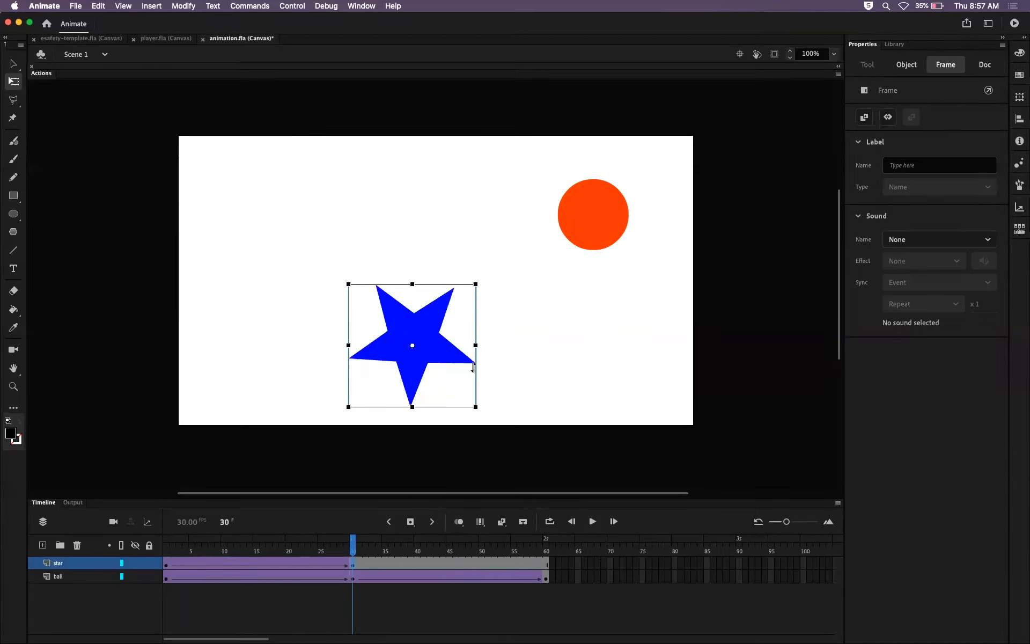
left_click(276, 566)
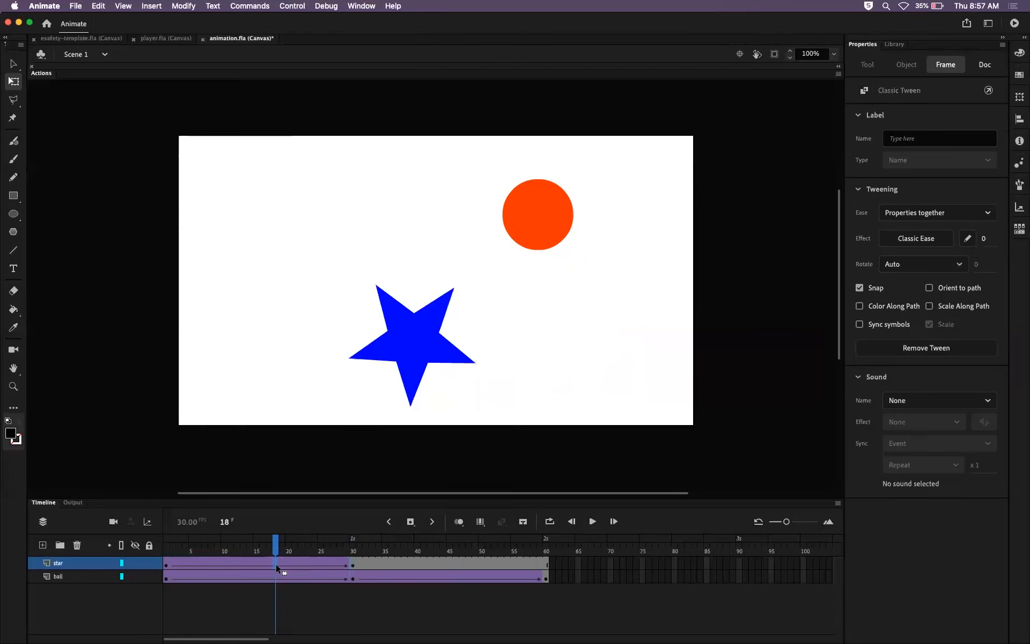
left_click(353, 565)
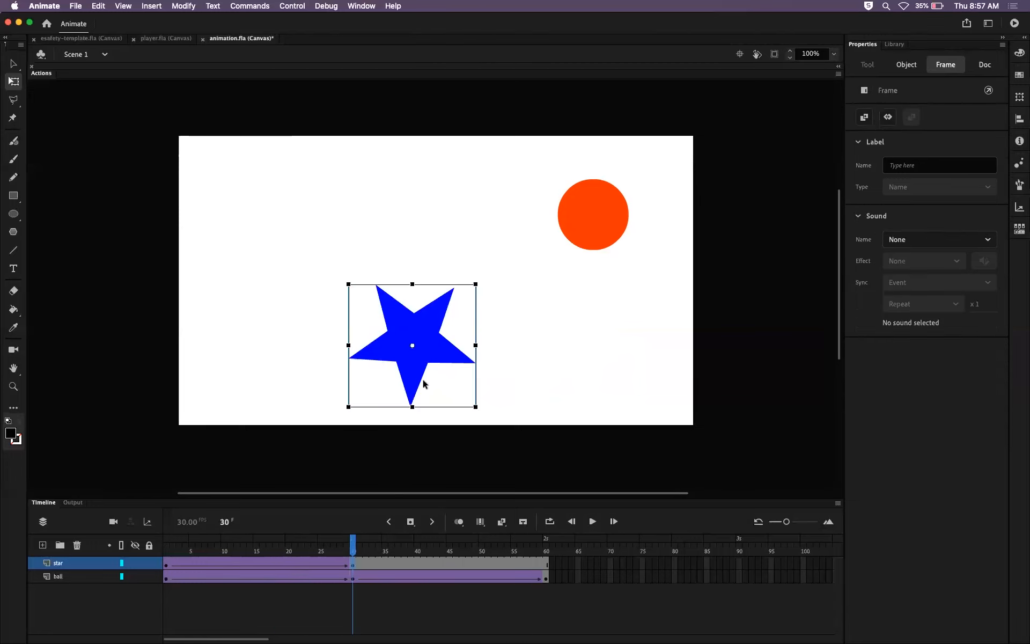
left_click(424, 350)
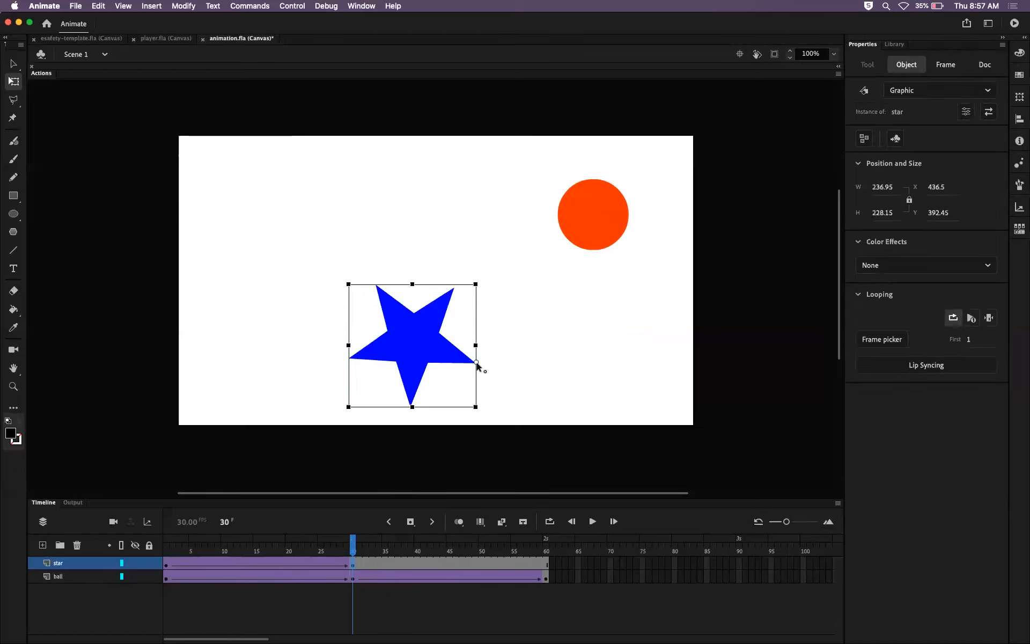
left_click(166, 561)
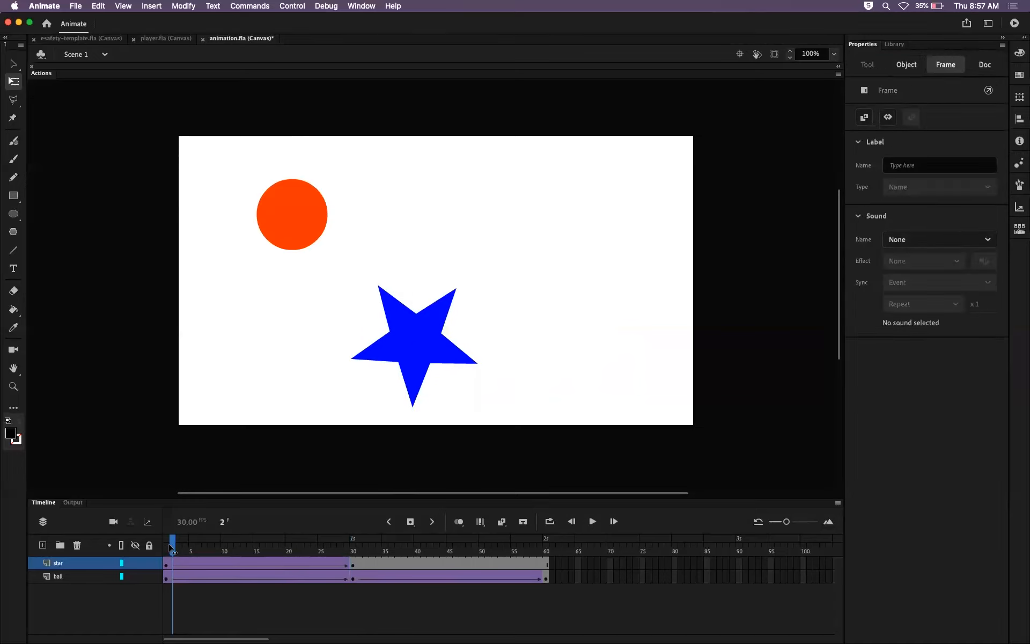
Step: Set the star's transformation point to its right-hand tip at the tween's start, and rotate the star clockwise around that tip at frame 30
left_click(418, 354)
left_click_drag(448, 354, 475, 364)
left_click_drag(183, 550, 352, 538)
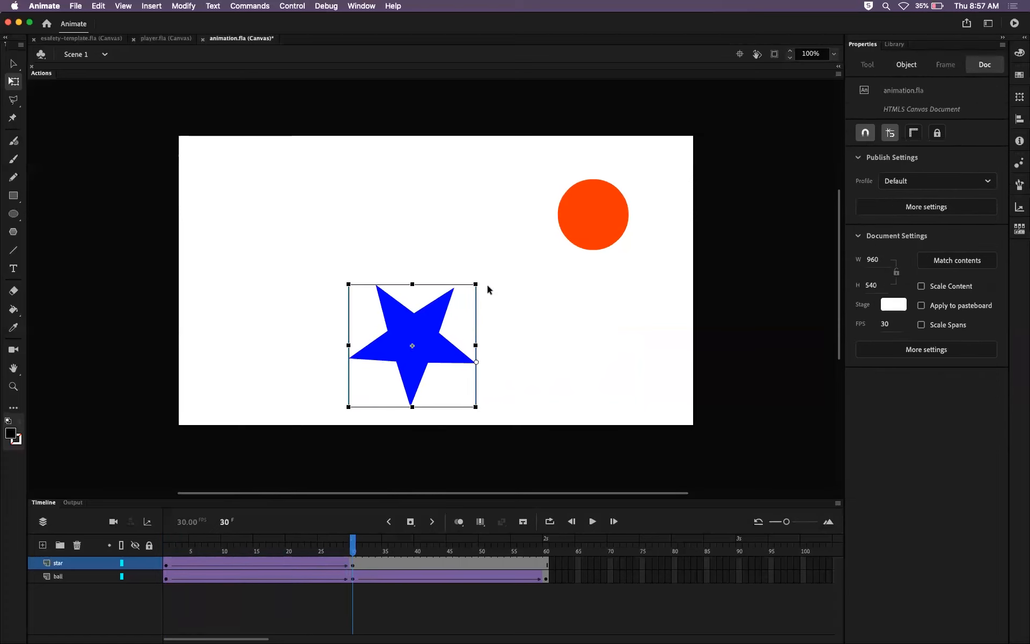
left_click_drag(487, 287, 585, 418)
left_click_drag(355, 548, 160, 518)
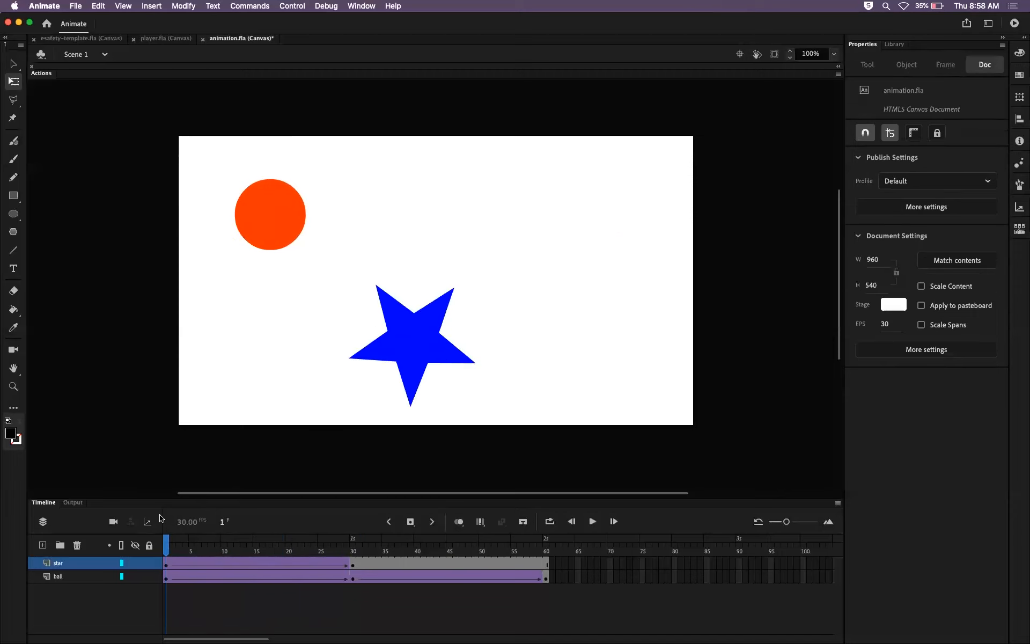
mouse_move(163, 551)
left_mouse_down()
mouse_move(310, 552)
mouse_move(166, 555)
left_mouse_up()
Step: Move the star straight down to Y 360.3 at its frame 30 keyframe, and scrub the tween to check the motion
left_click(350, 564)
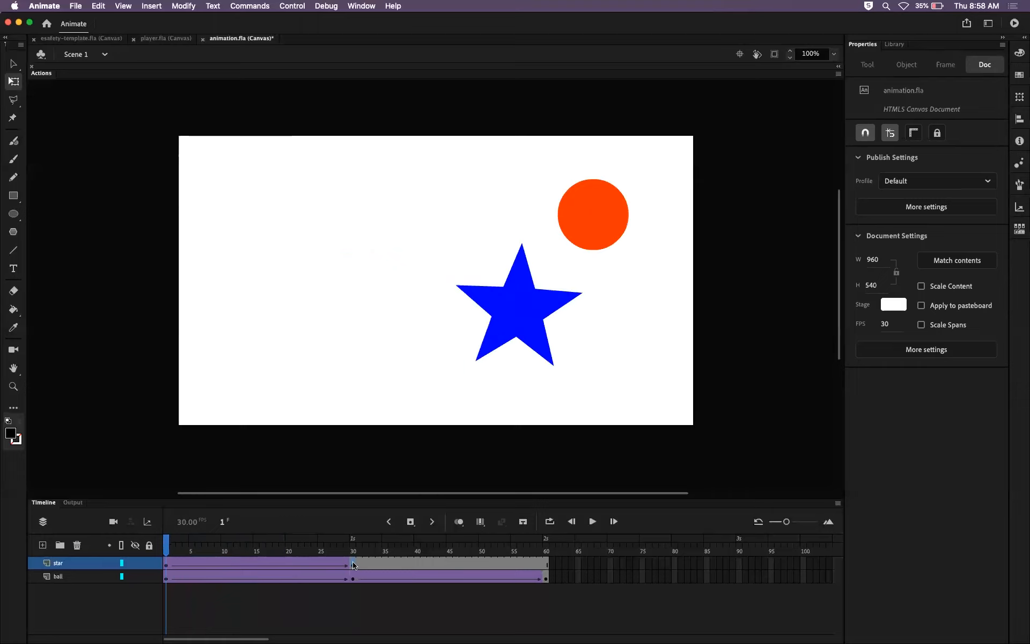
left_click(521, 315)
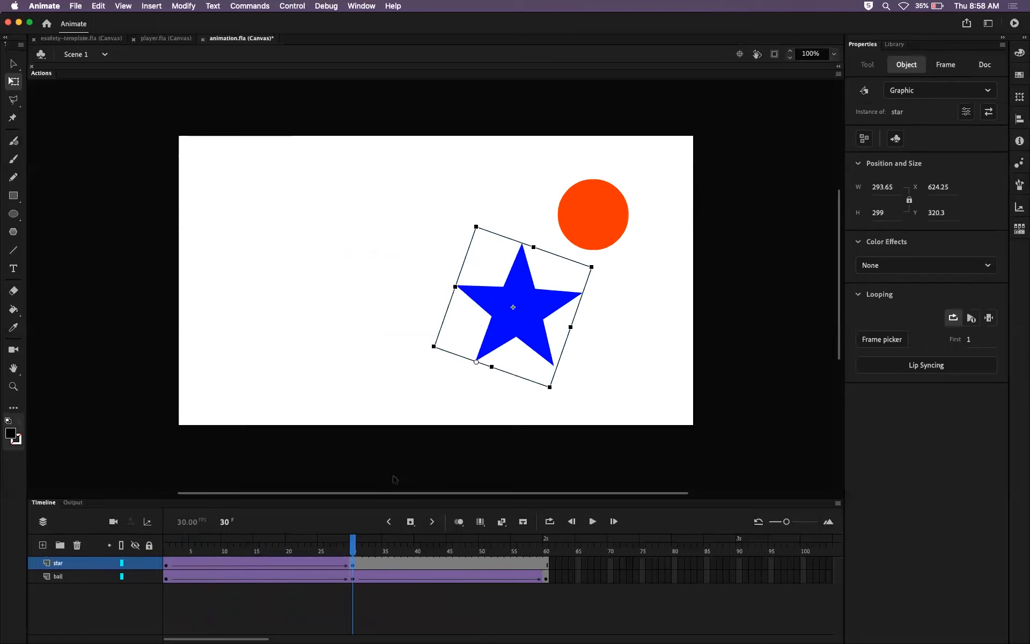
mouse_move(354, 546)
left_mouse_down()
mouse_move(162, 553)
mouse_move(352, 550)
left_mouse_up()
left_click(516, 315)
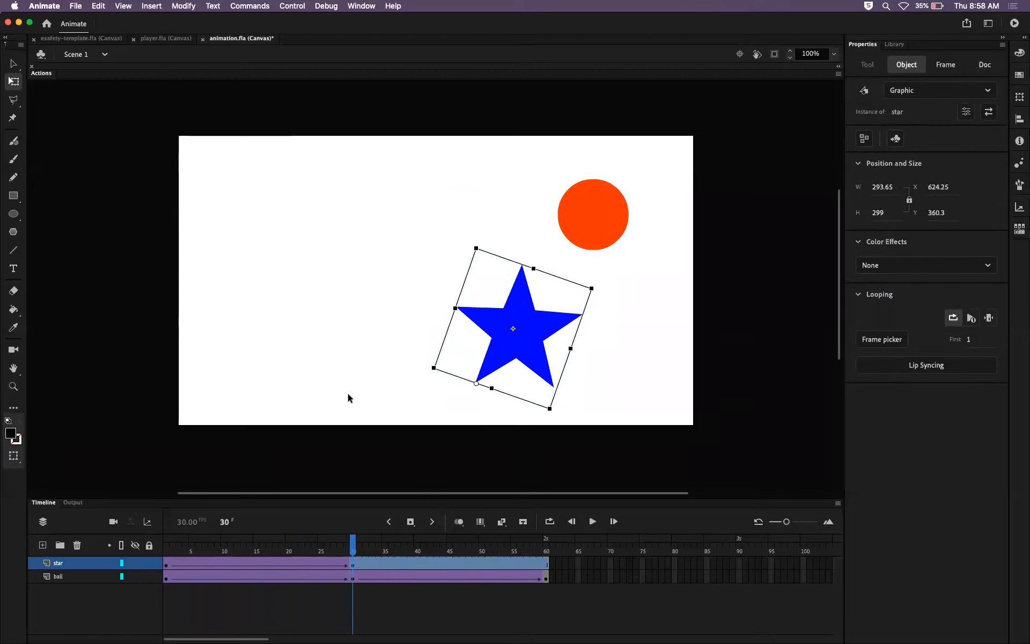
left_click_drag(351, 543, 208, 541)
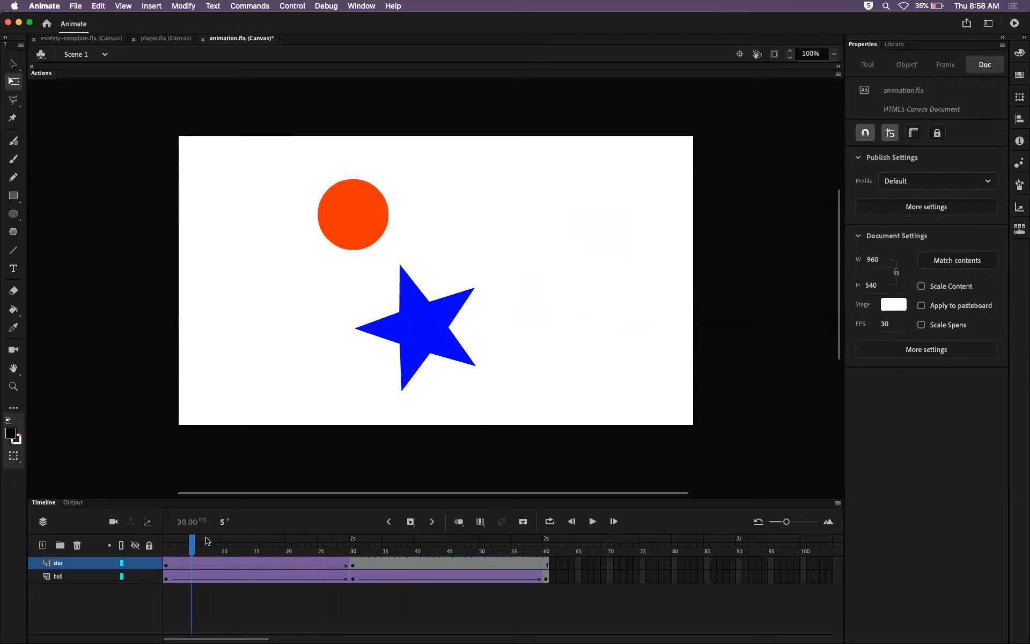
Step: Set the star's first classic tween to Classic Ease-Out with strength 100, and scrub back to frame 1
left_click(250, 567)
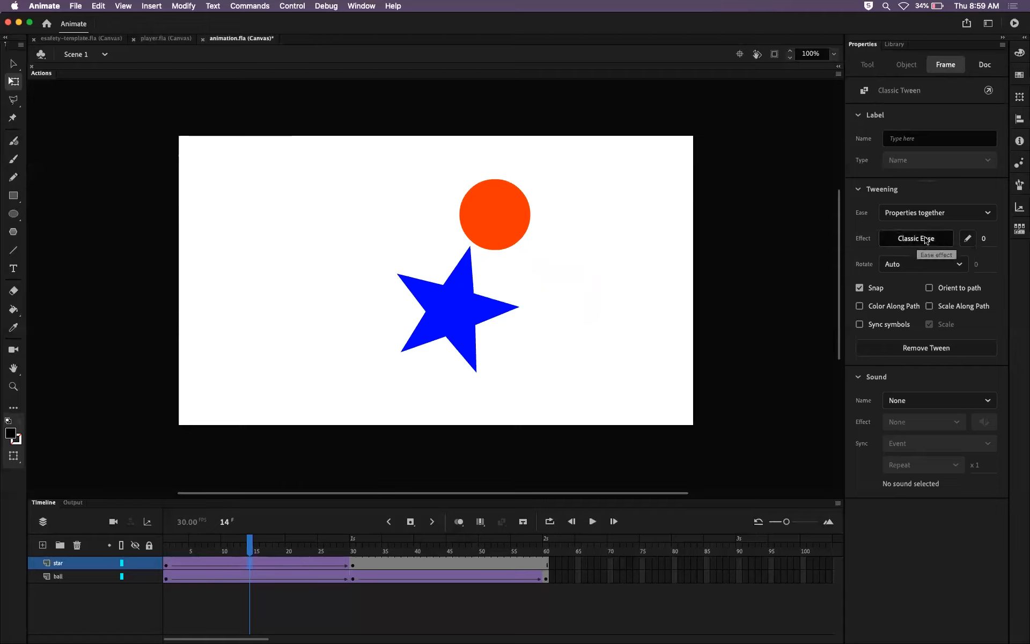
left_click_drag(985, 238, 1016, 244)
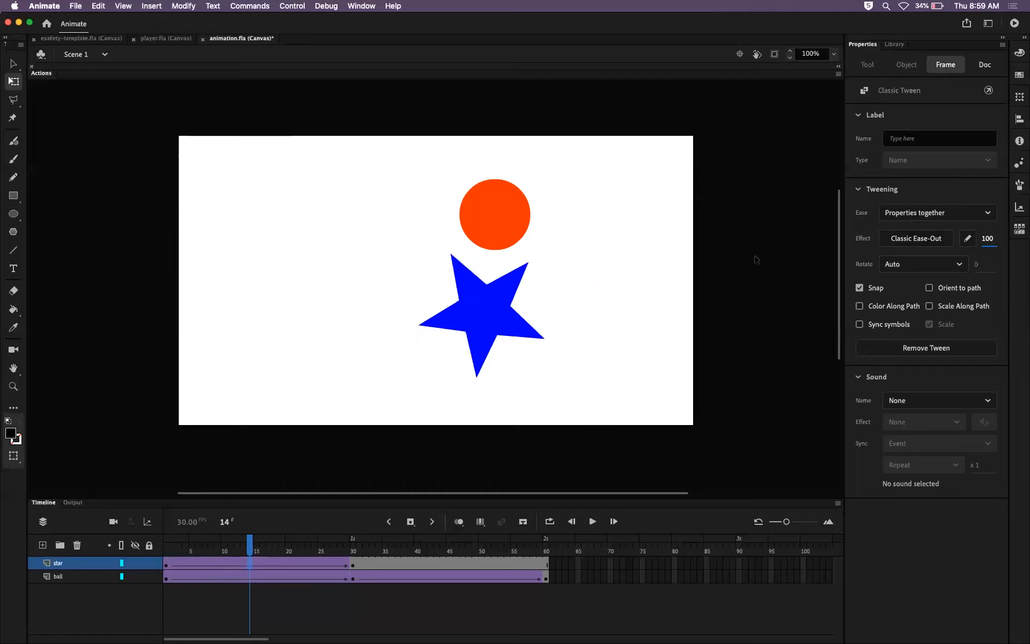
left_click_drag(252, 543, 159, 542)
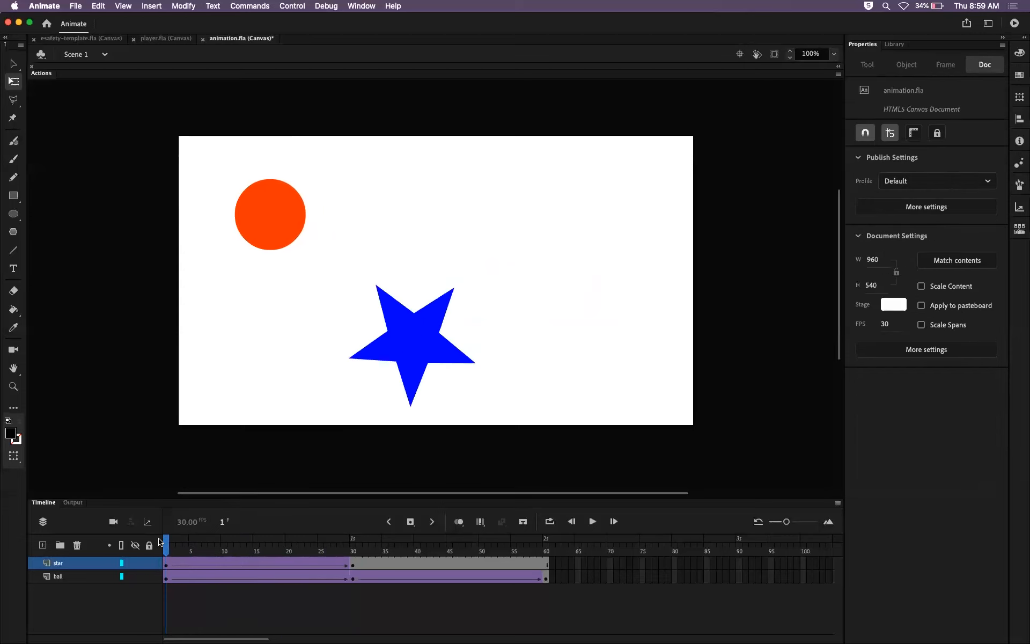
Step: Test the movie in the Chrome browser, return to Animate, and scrub the first tween in the timeline
key("super+Return")
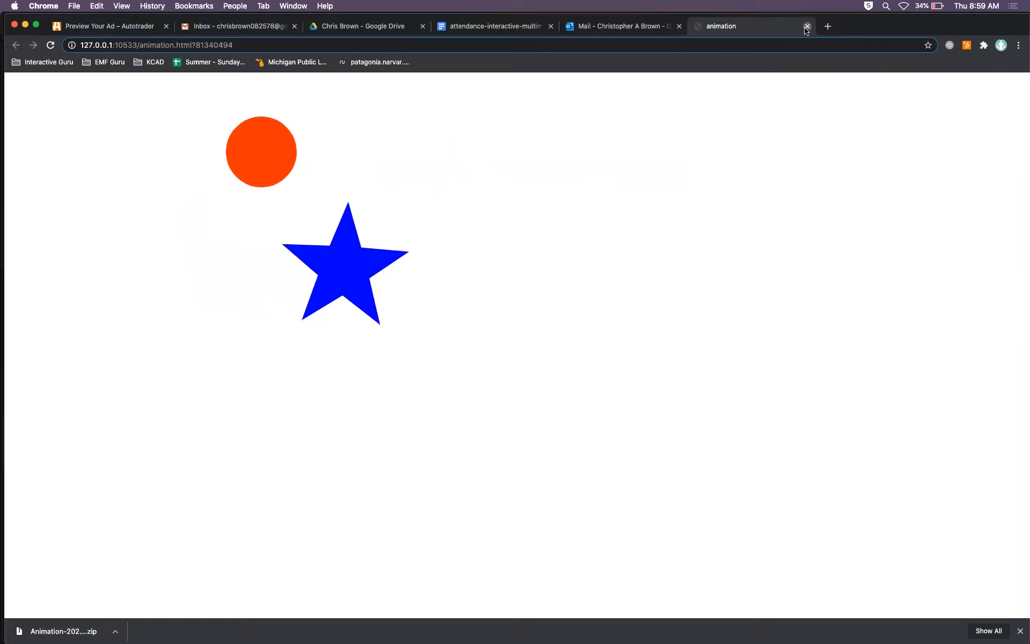
key("super+Tab")
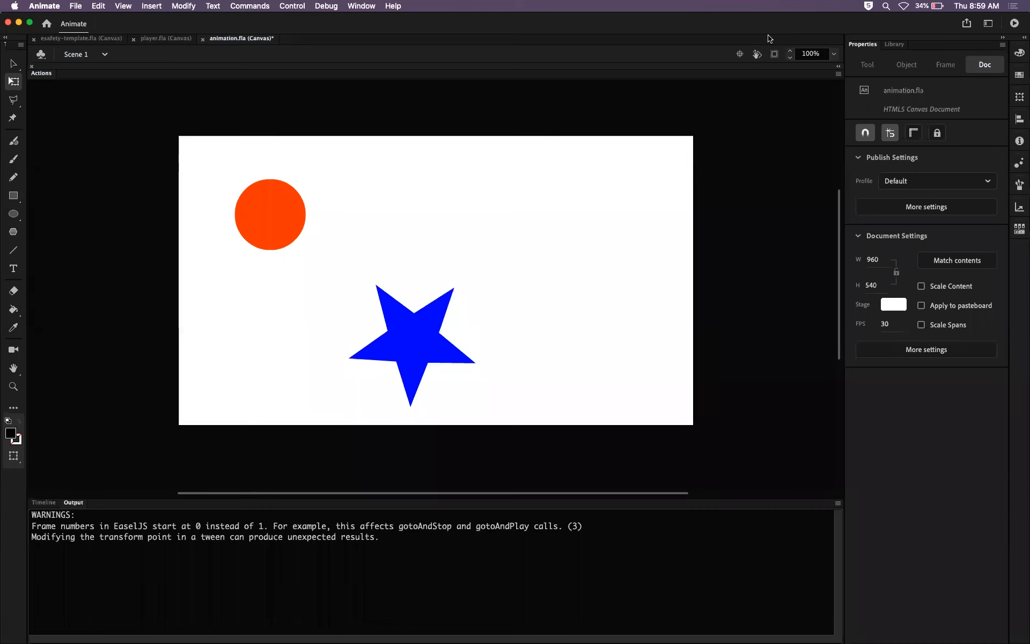
left_click(43, 502)
left_click_drag(183, 542, 333, 541)
Step: Insert a keyframe at frame 60 on the star layer and create a classic tween between frames 30 and 60
left_click_drag(239, 542, 544, 555)
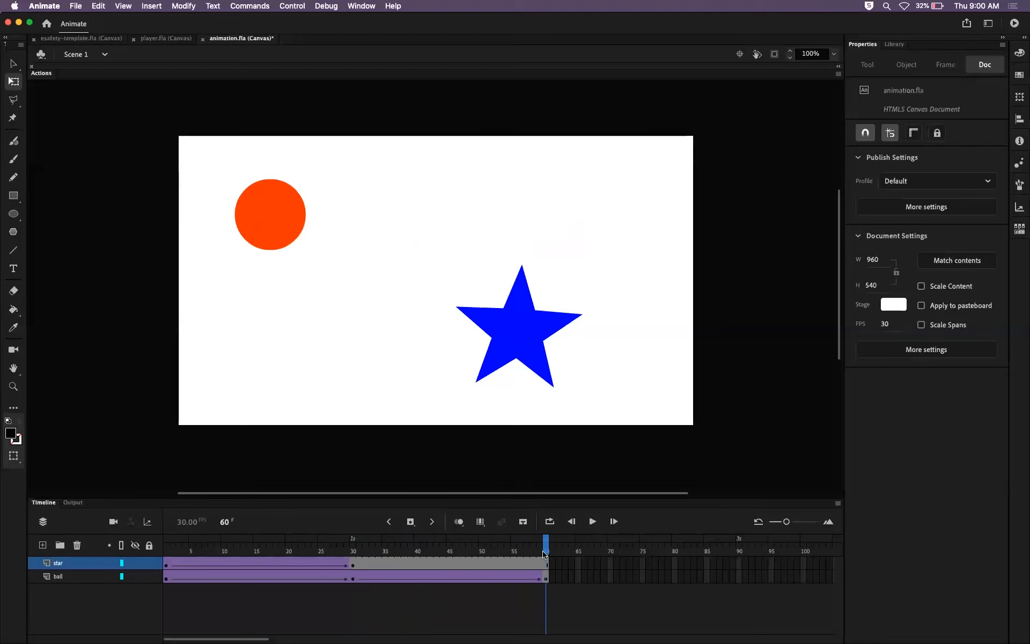
left_click(545, 563)
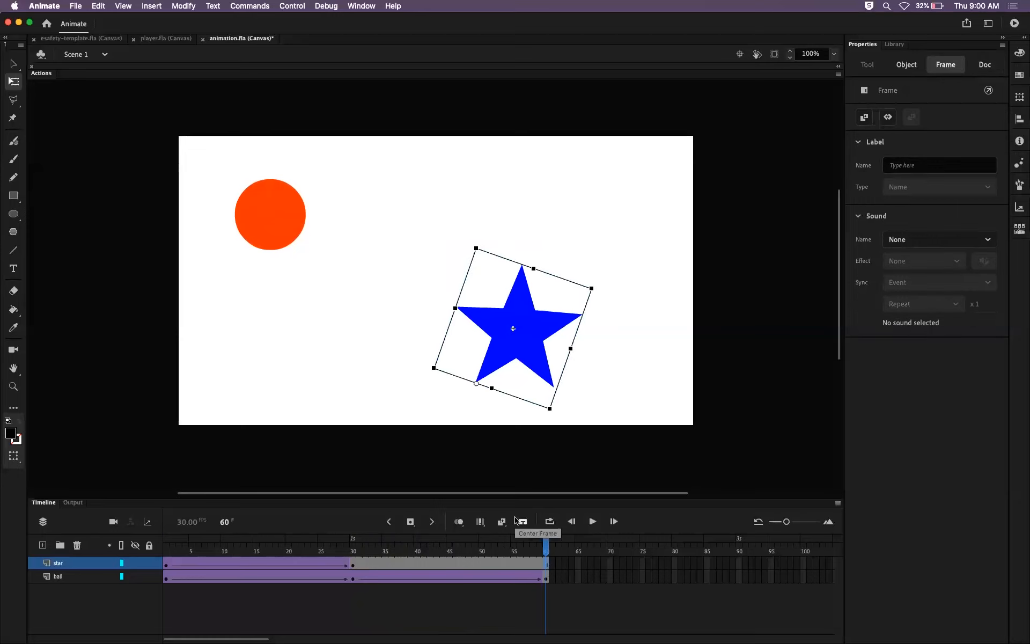
key("F6")
left_click_drag(546, 541, 444, 544)
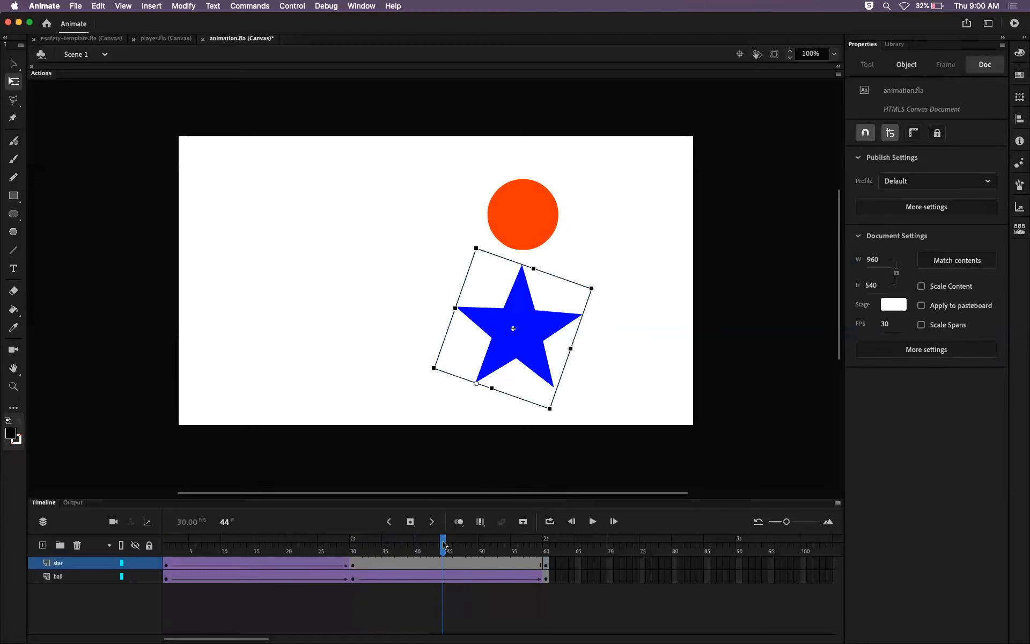
left_click(443, 562)
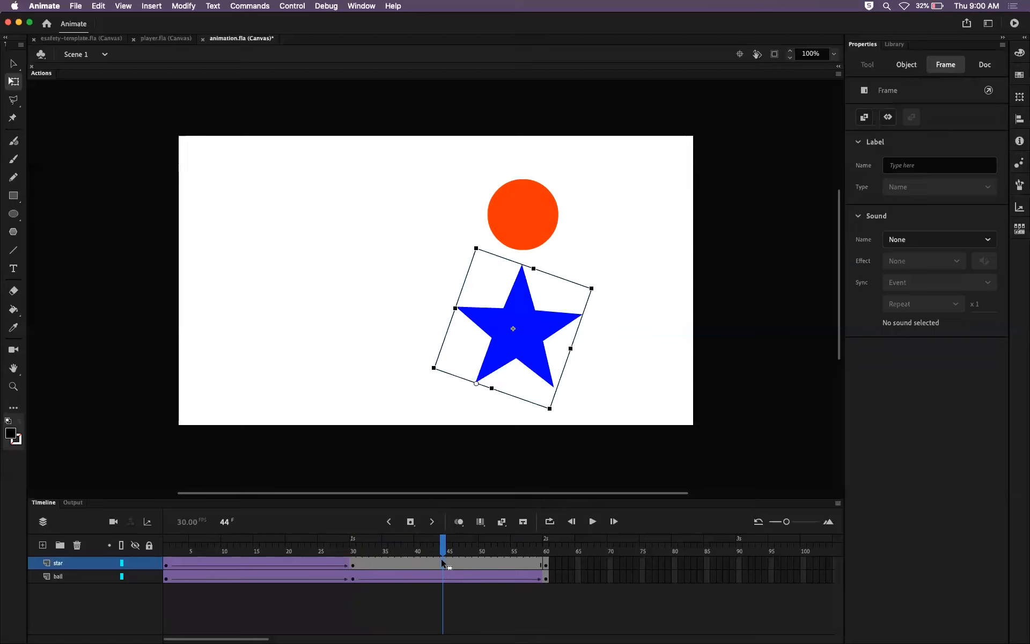
right_click(441, 559)
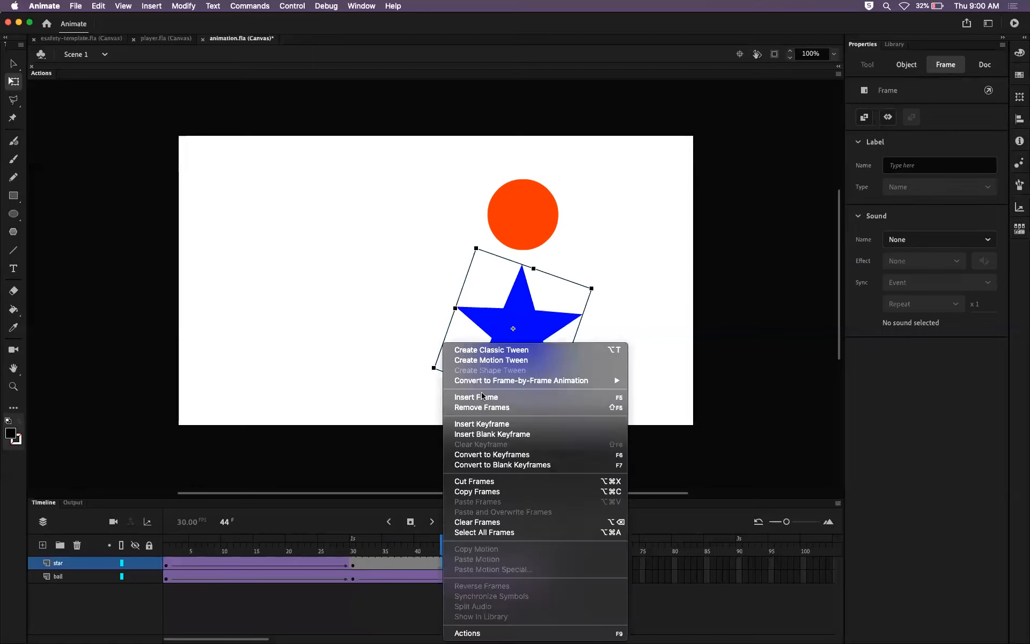
left_click(488, 350)
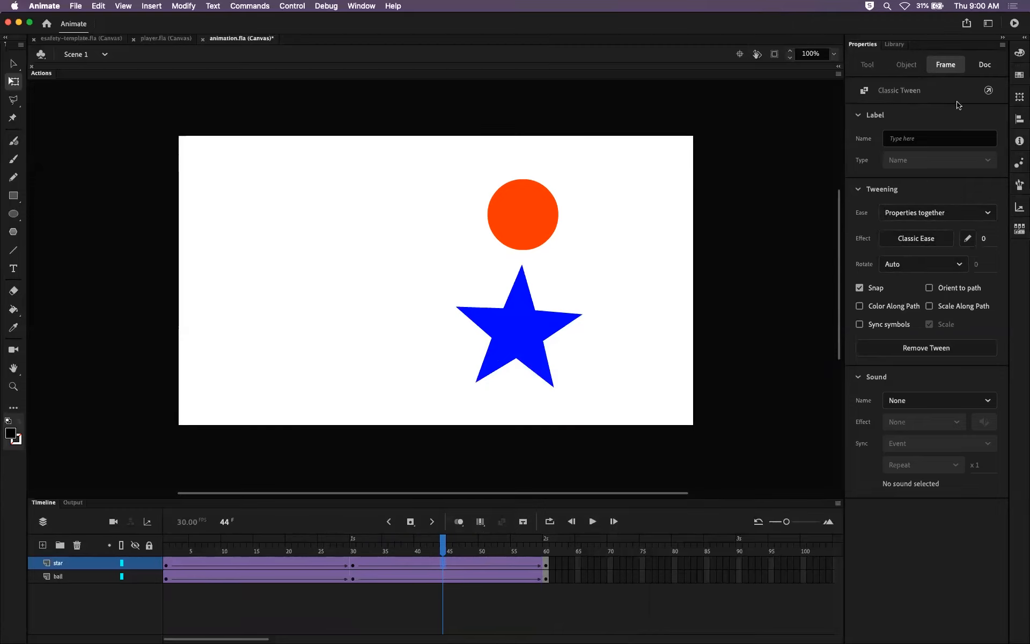
Step: Set the star's second tween to Classic Ease-In with strength -100, and scrub between frames 30 and 60
left_click_drag(984, 238, 932, 239)
left_click_drag(446, 542, 432, 572)
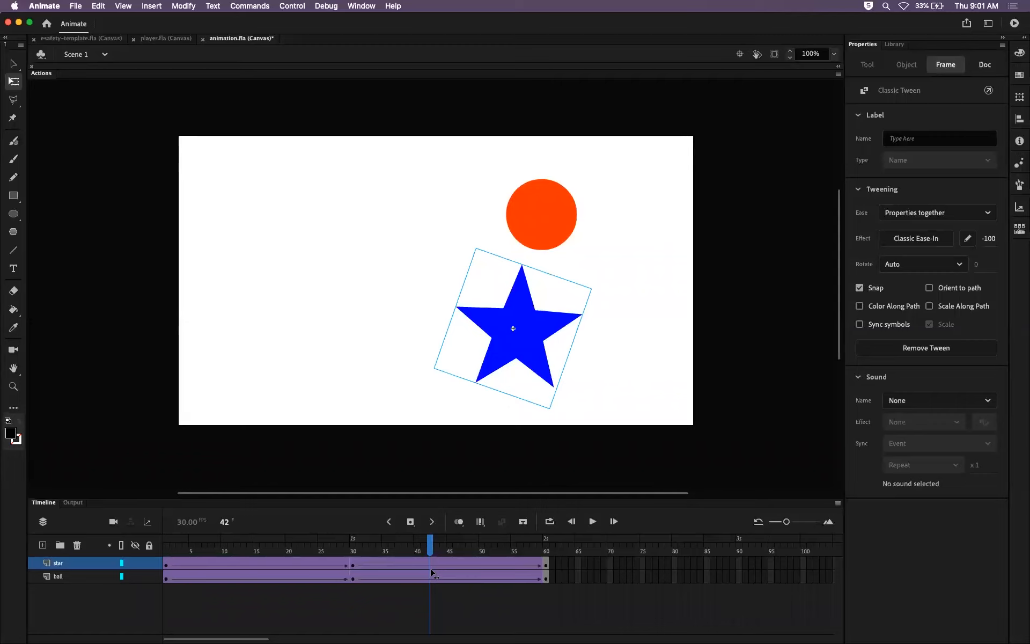
mouse_move(431, 573)
left_mouse_down()
mouse_move(400, 575)
mouse_move(450, 573)
left_mouse_up()
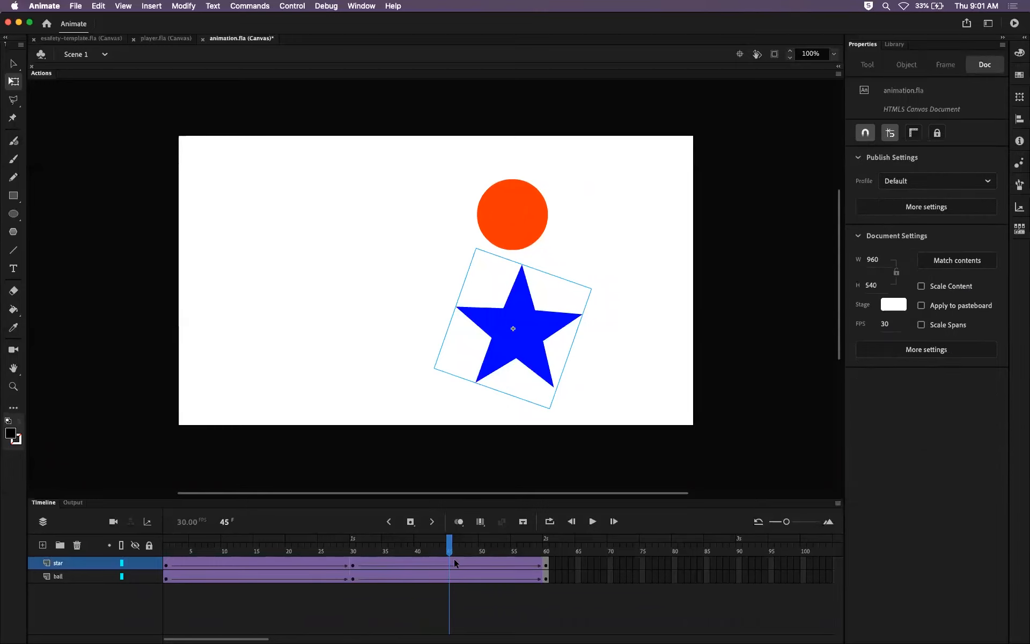
left_click_drag(450, 541, 494, 542)
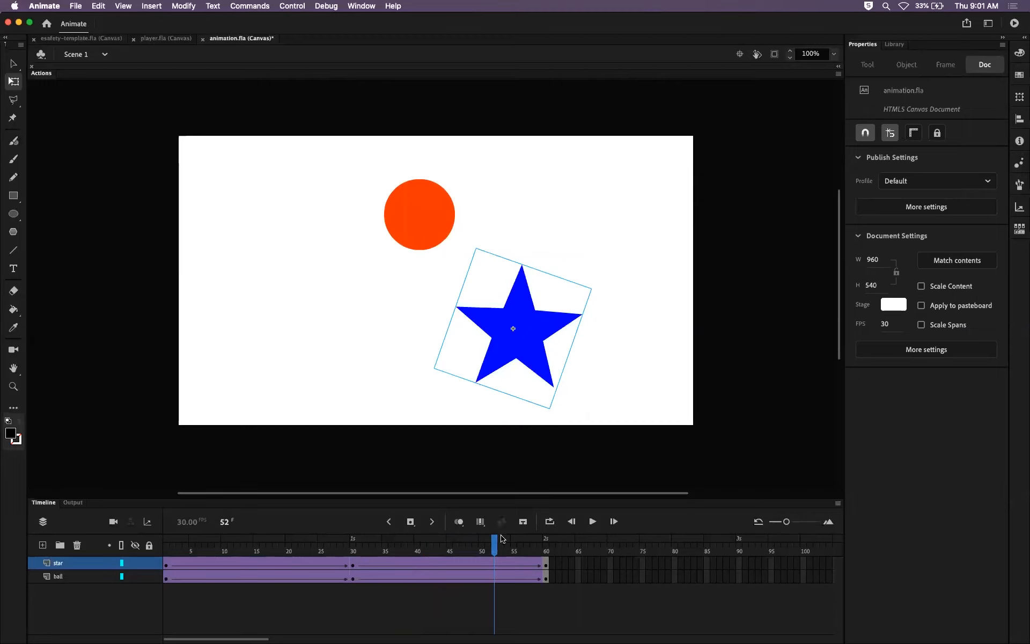
left_click_drag(481, 551, 436, 542)
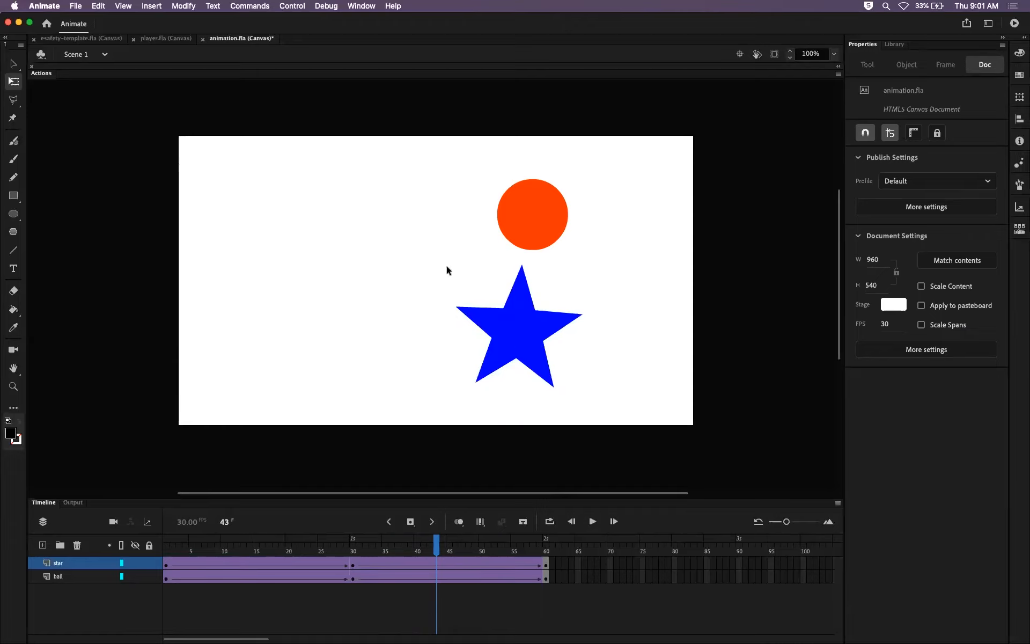
Step: Select the star and the ball in turn at frame 60, comparing their selection outlines with the Free Transform and Selection tools
left_click_drag(443, 542, 557, 545)
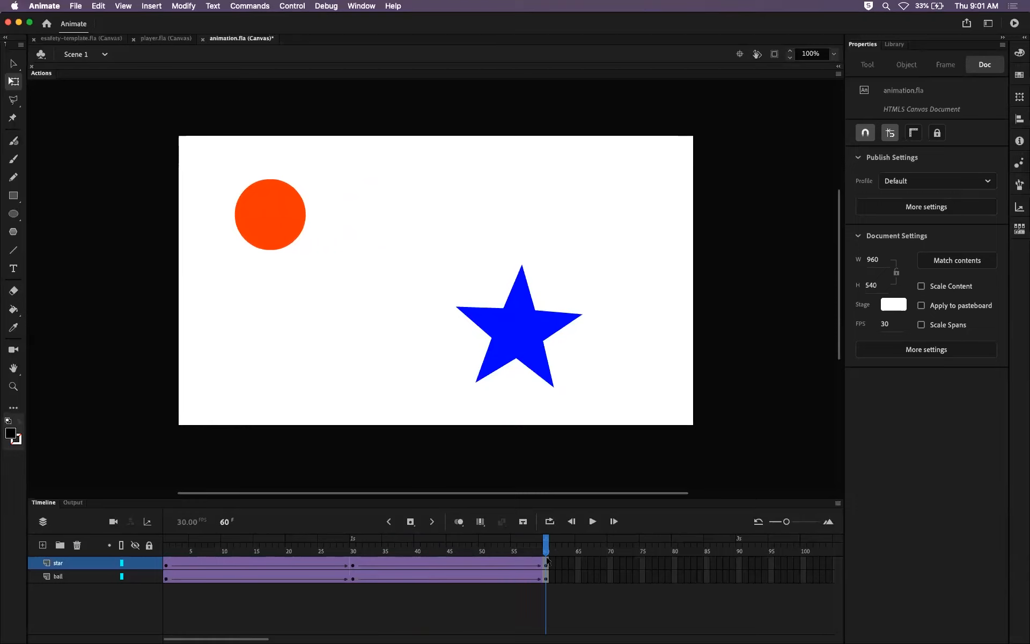
left_click(527, 329)
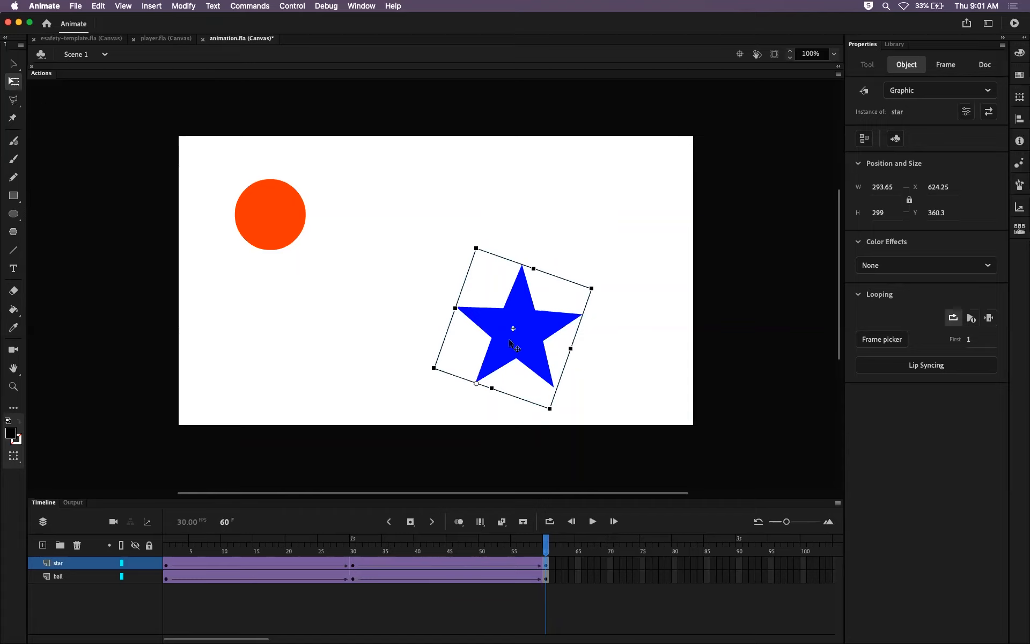
left_click(290, 232)
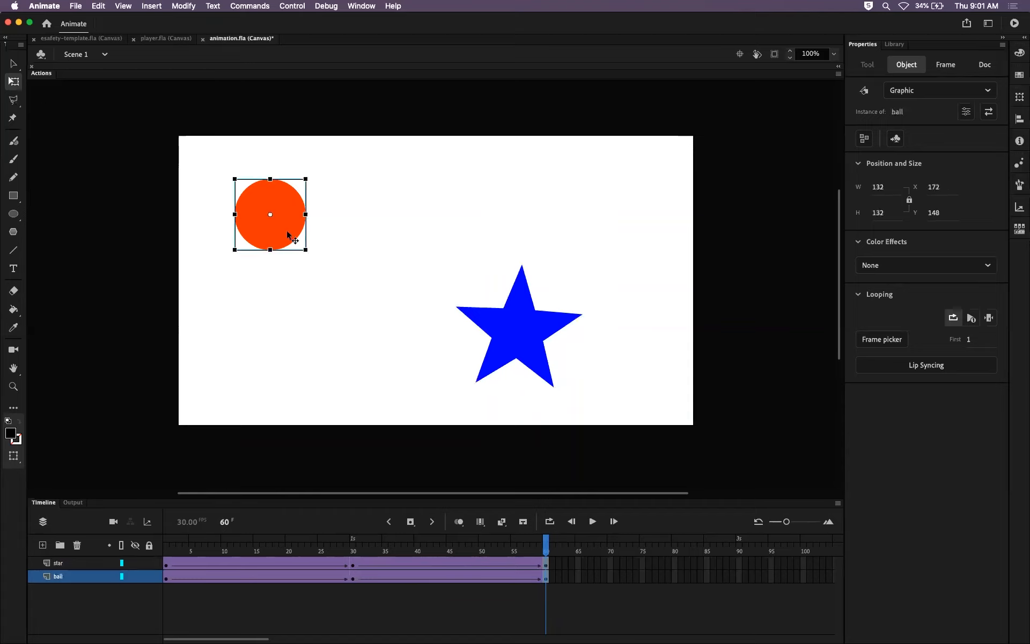
left_click(531, 343)
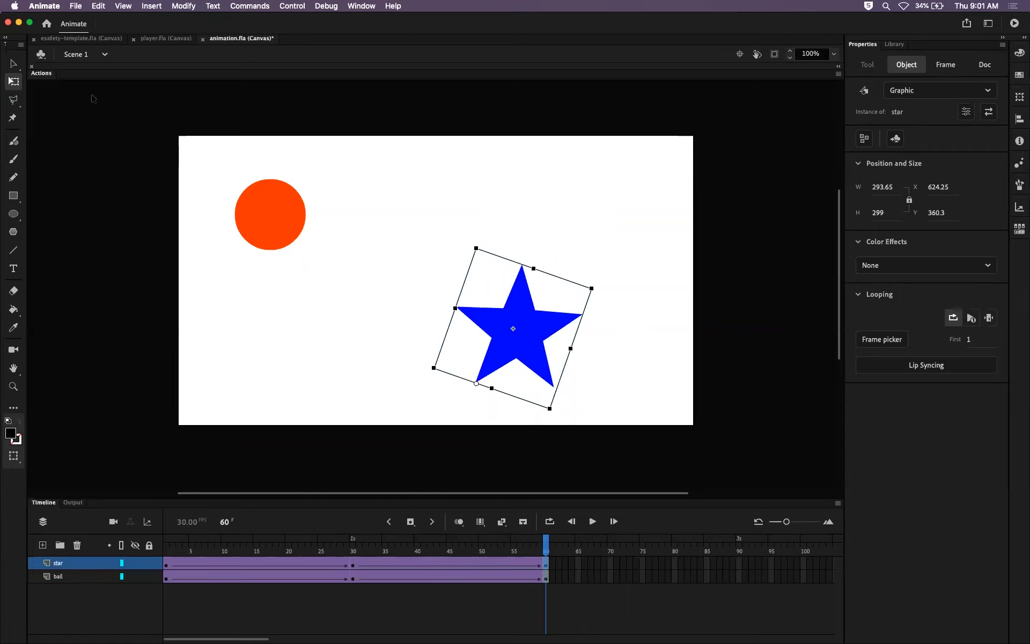
left_click(13, 65)
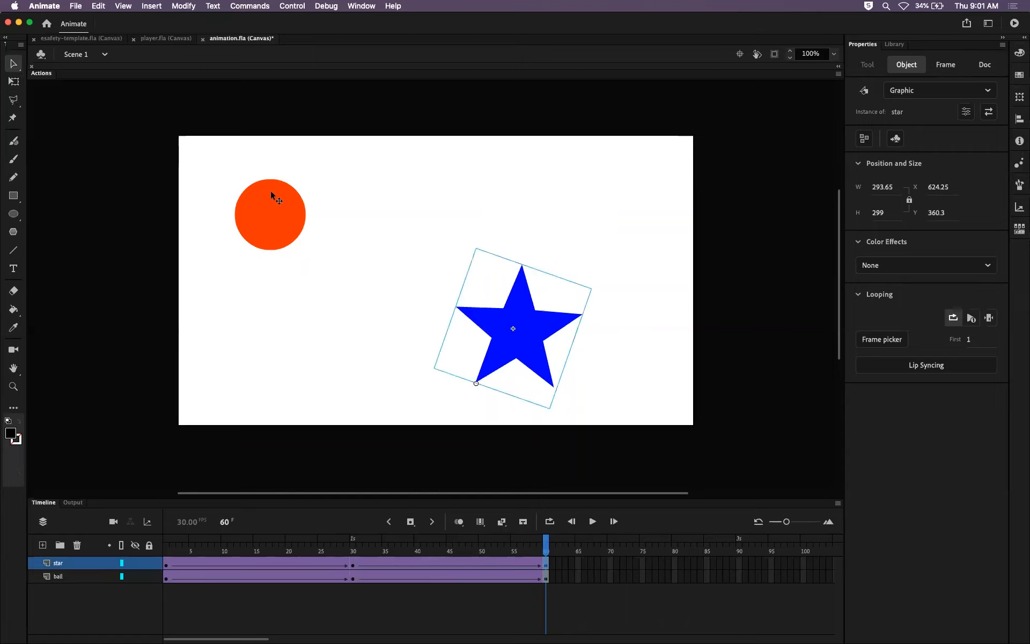
left_click(279, 225)
left_click(536, 339)
Step: Open the star symbol for editing, examine its shape and single-frame timeline, and return to Scene 1
double_click(532, 322)
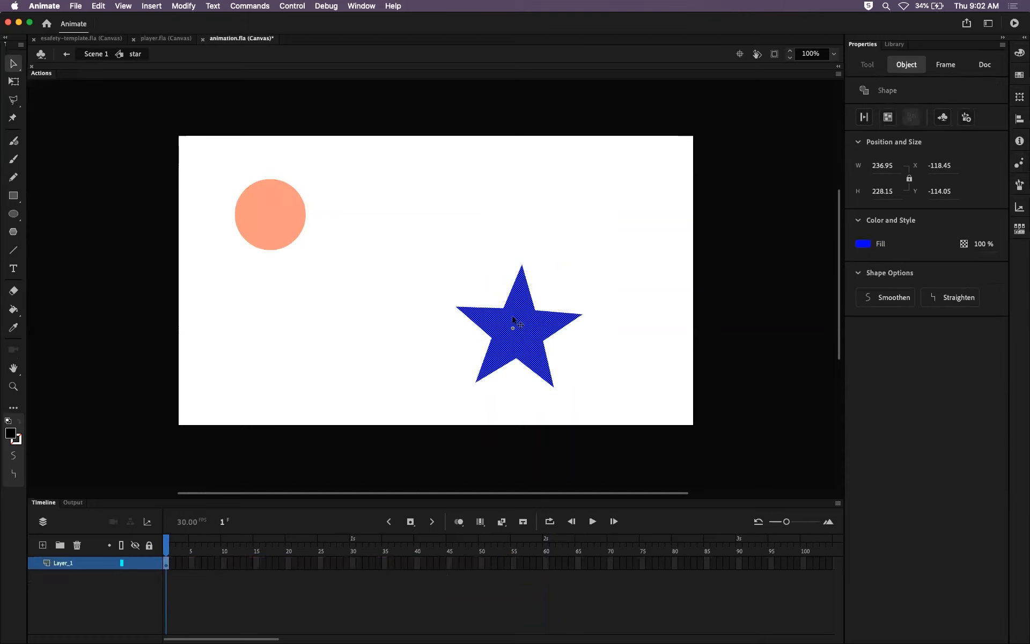
left_click(462, 280)
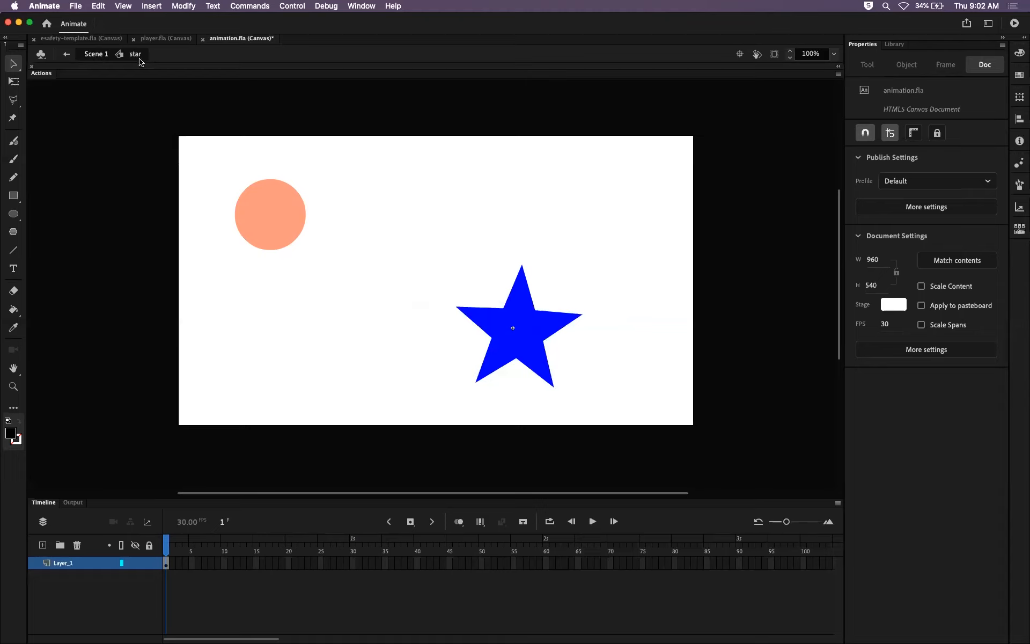
left_click(166, 565)
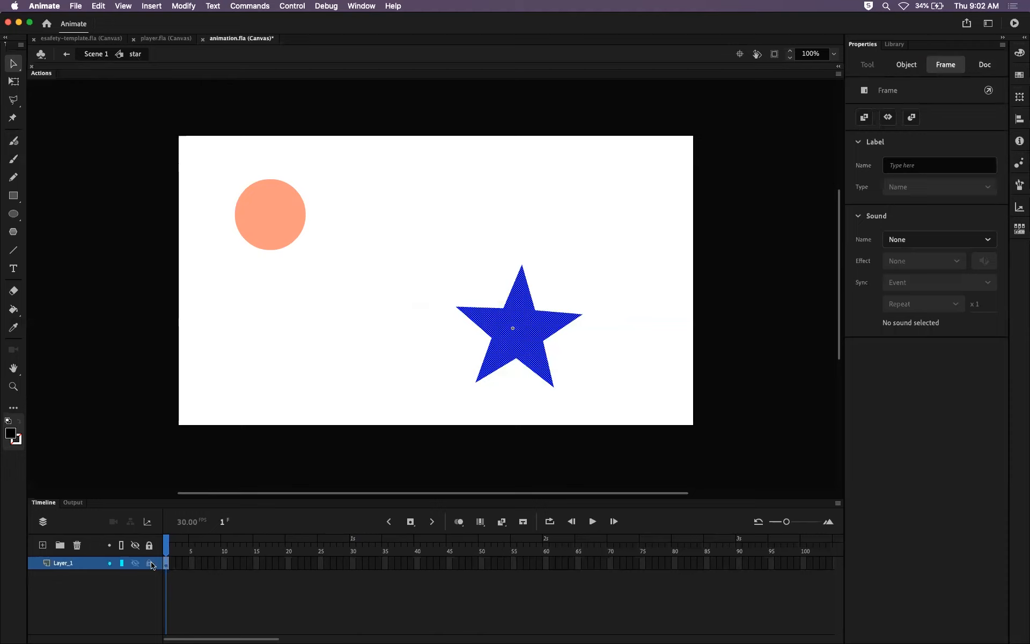
left_click(97, 54)
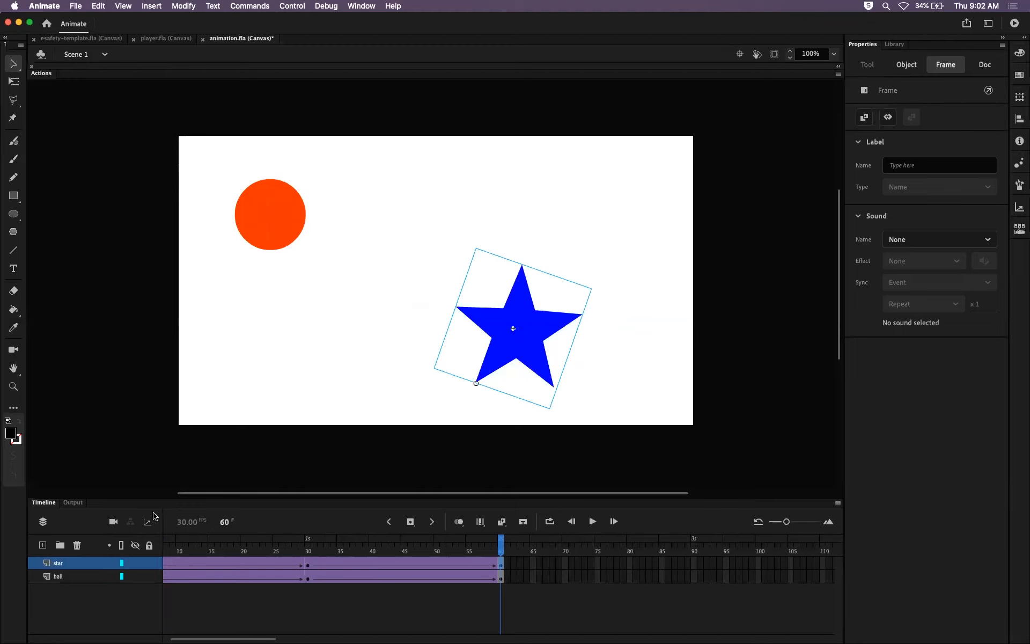
Step: Select the star at frame 60 and examine its X, Y, width, height and proportion lock settings
mouse_move(481, 545)
left_mouse_down()
mouse_move(437, 545)
mouse_move(501, 541)
left_mouse_up()
left_click(534, 338)
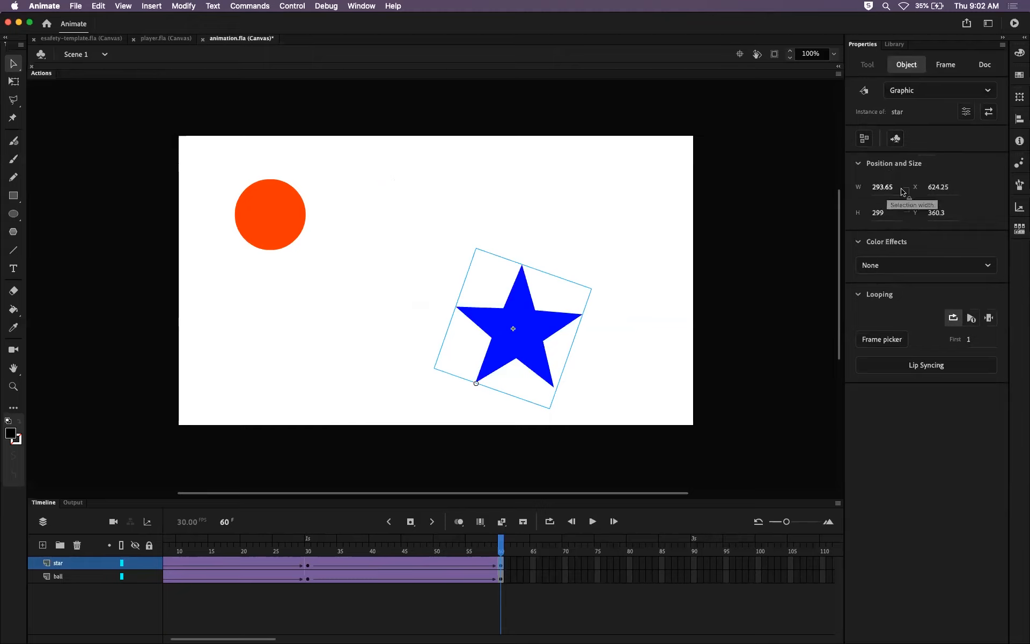
left_click(938, 186)
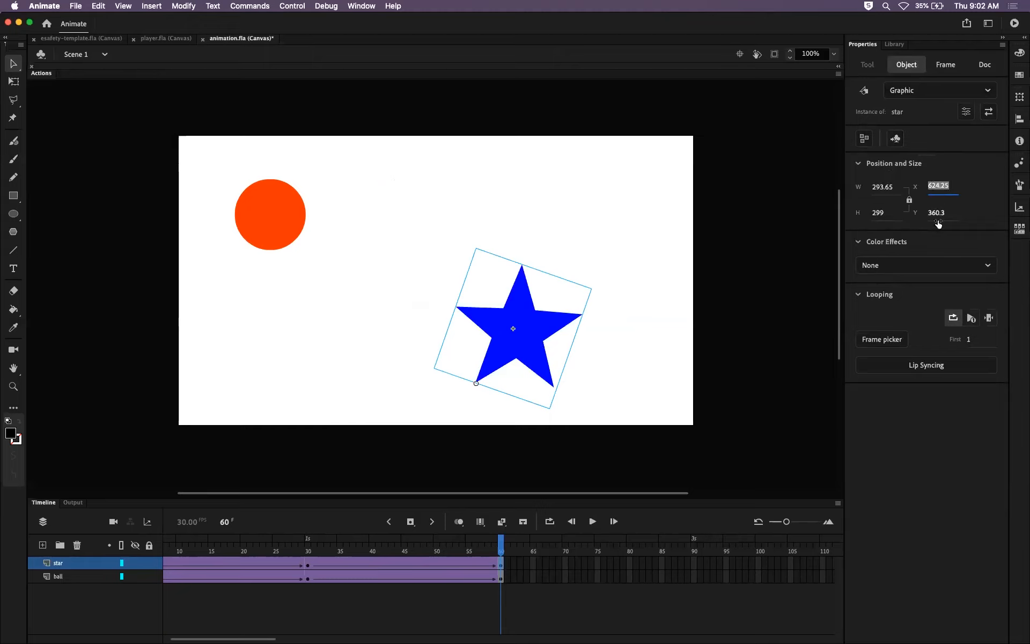
left_click(935, 213)
left_click(882, 188)
left_click(878, 214)
left_click(886, 190)
left_click(910, 200)
left_click(911, 200)
left_click(858, 164)
left_click(858, 164)
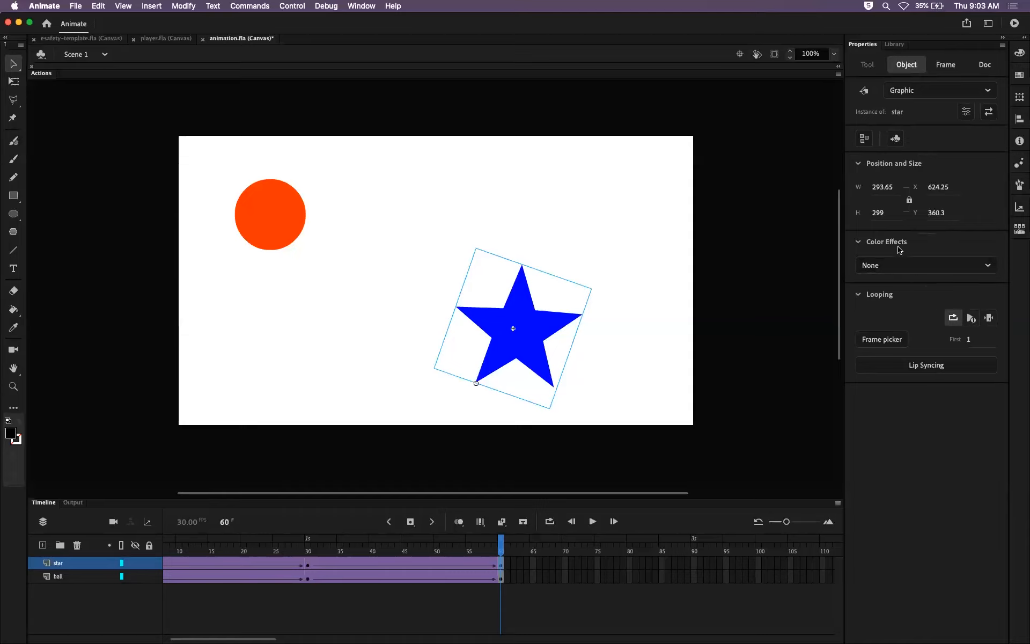
Step: Apply the Alpha color effect to the star at frame 60, and try its transparency range, ending at 100%
left_click(970, 265)
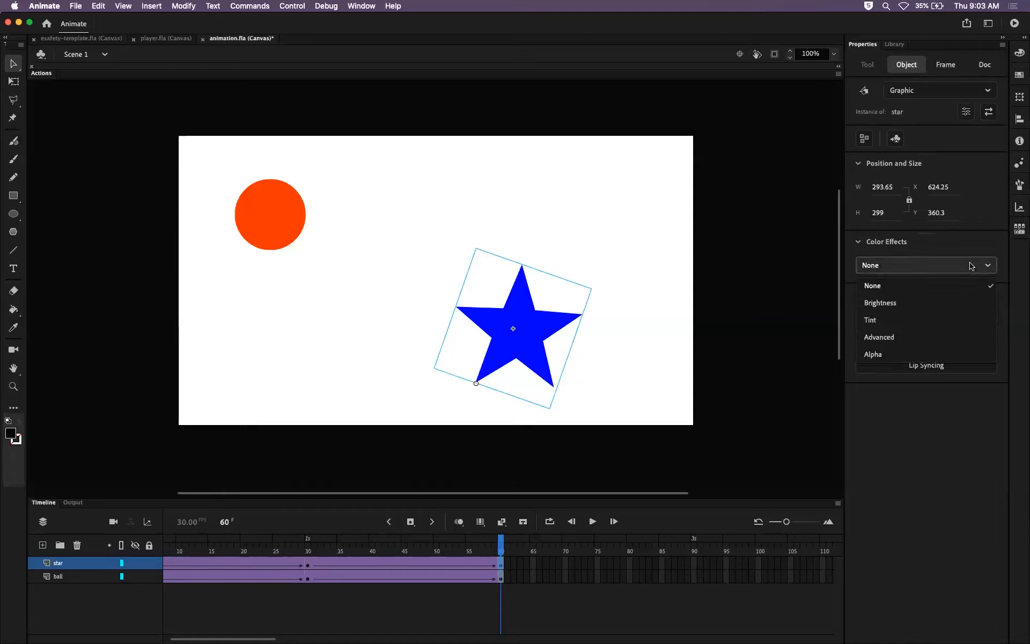
left_click(929, 355)
left_click_drag(926, 296, 1024, 285)
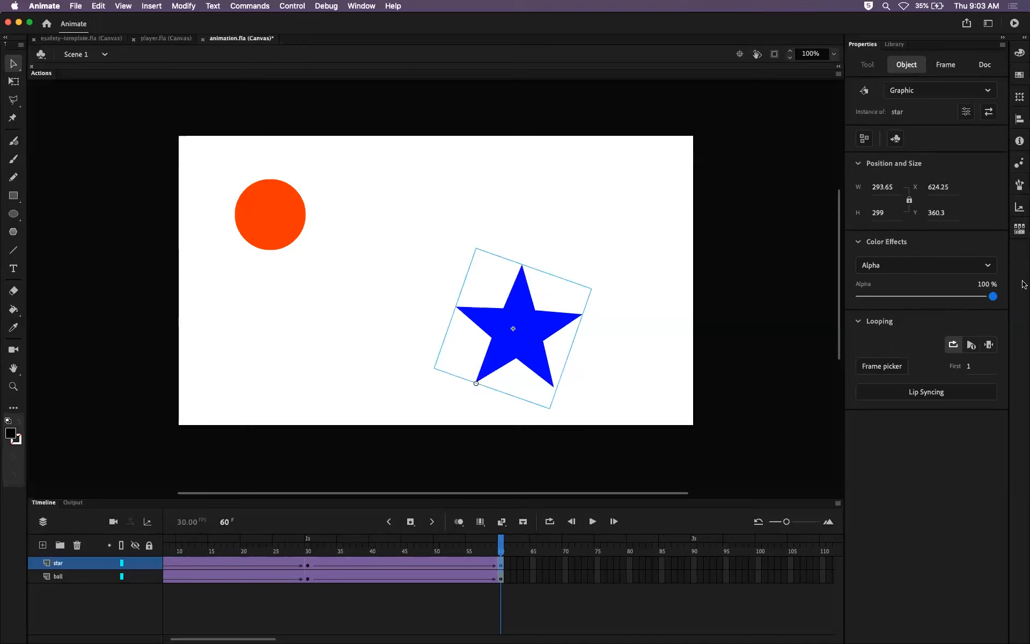
Step: Set the star's alpha at frame 60 to 0%, and preview the fade in the browser
left_click_drag(992, 296, 926, 291)
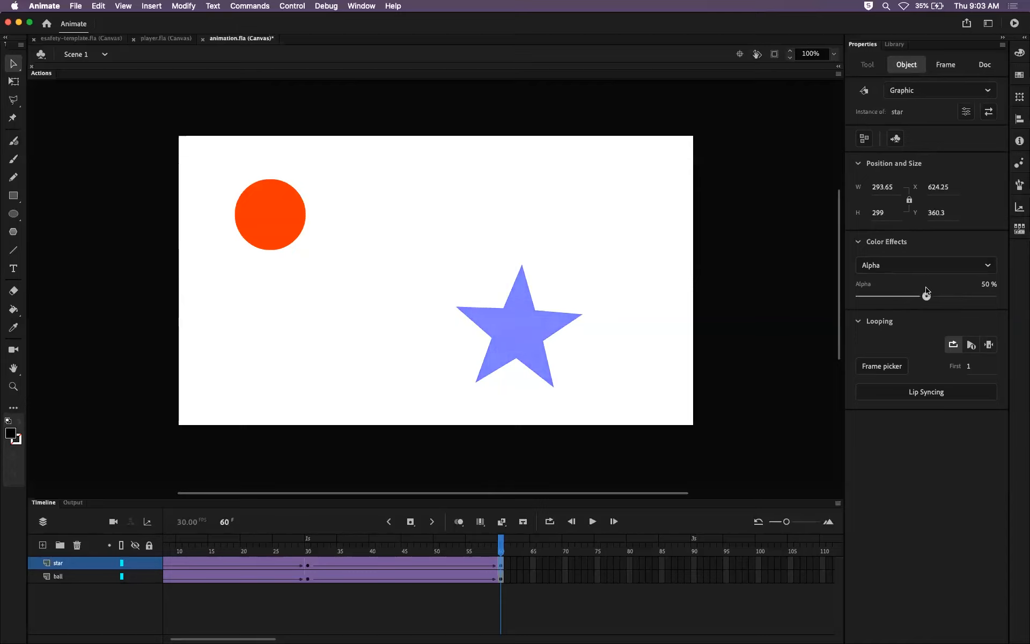
left_click_drag(927, 292, 840, 304)
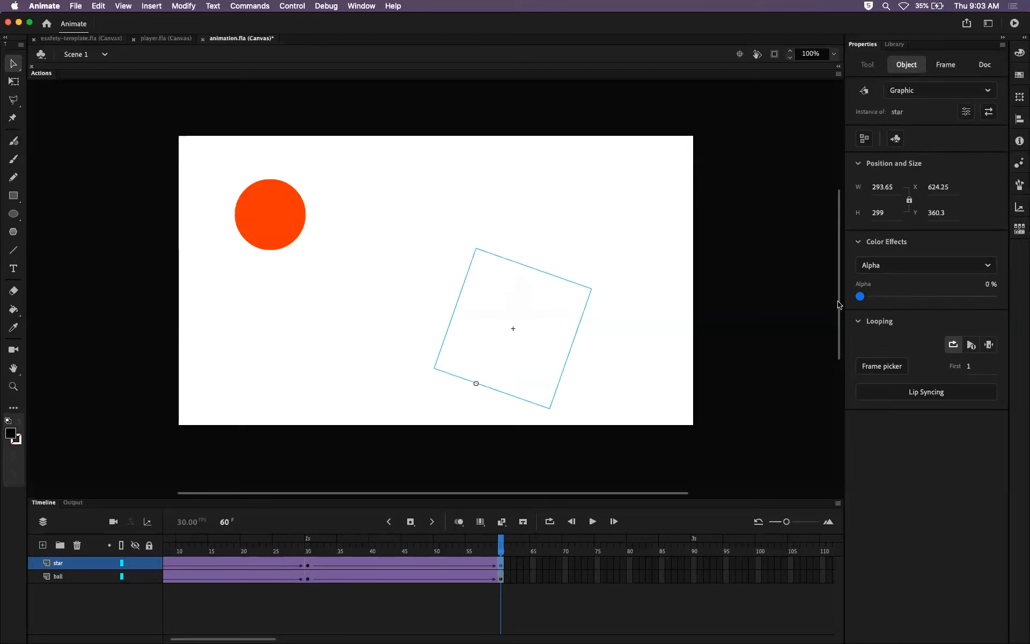
left_click_drag(499, 548, 386, 573)
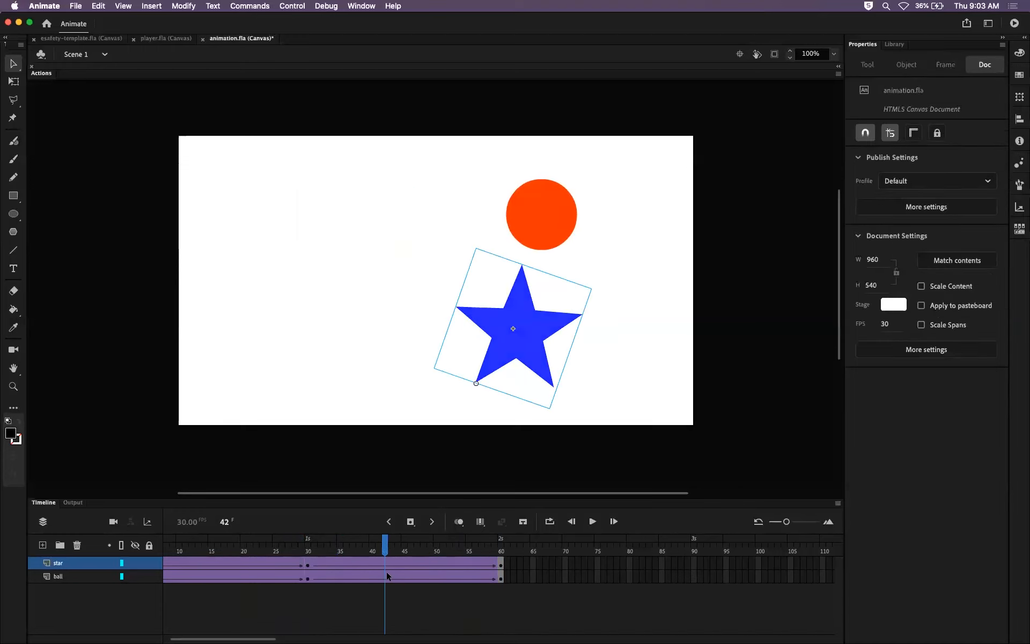
key("super+Return")
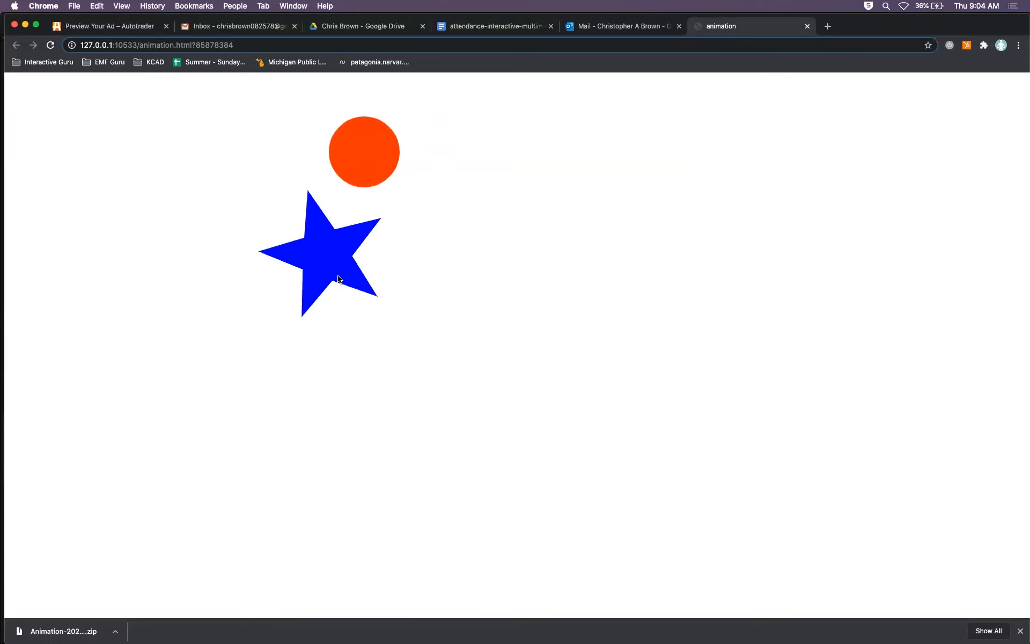
key("super+Tab")
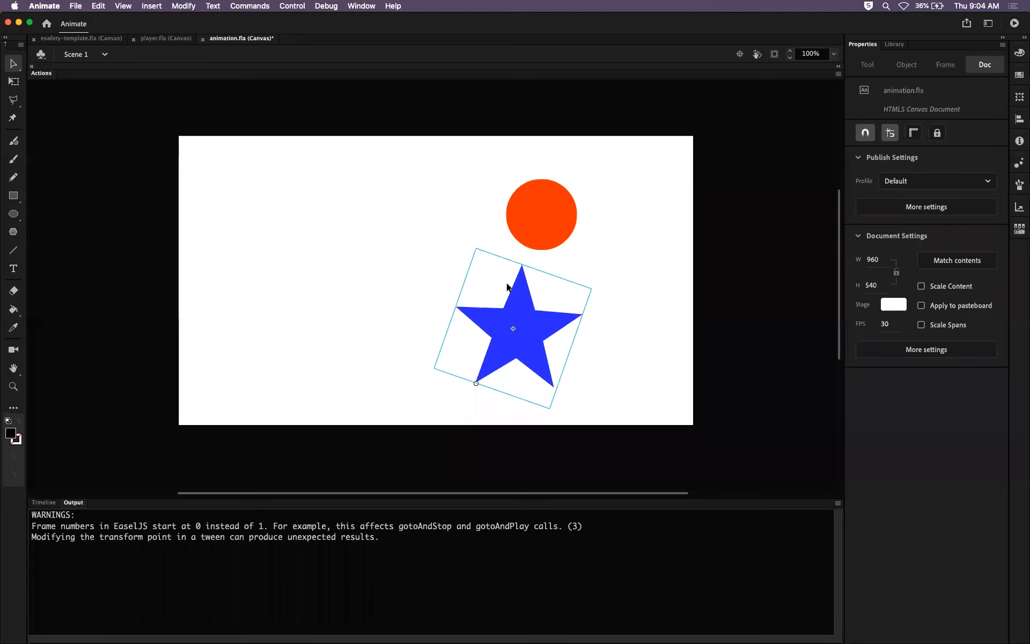
Step: Scale the invisible star at frame 60 down to about 73 × 74 px with the Free Transform tool
left_click(44, 503)
left_click_drag(384, 545, 504, 530)
left_click(518, 333)
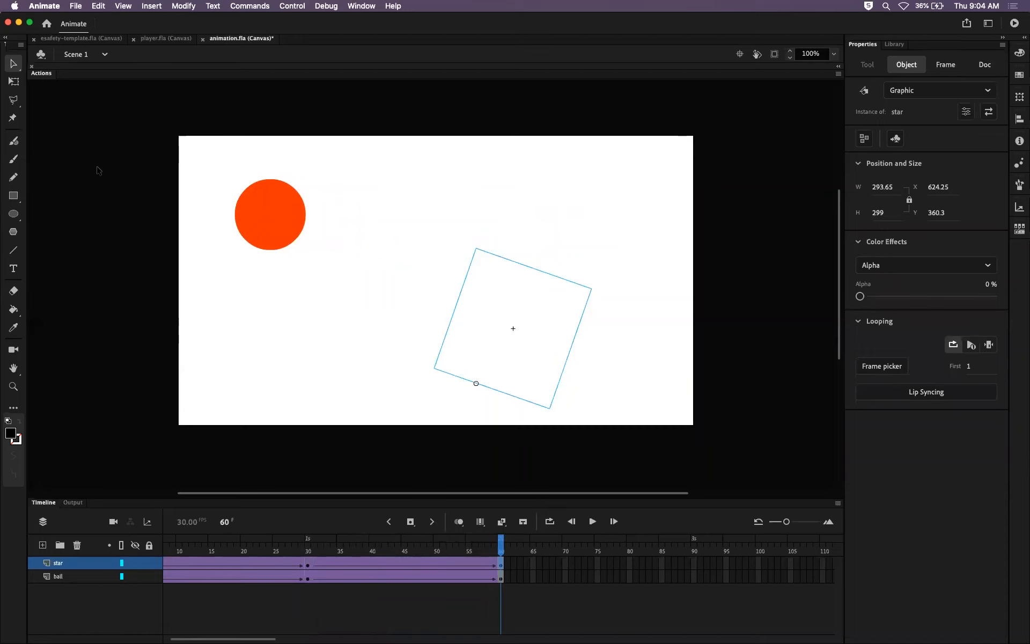
left_click(11, 82)
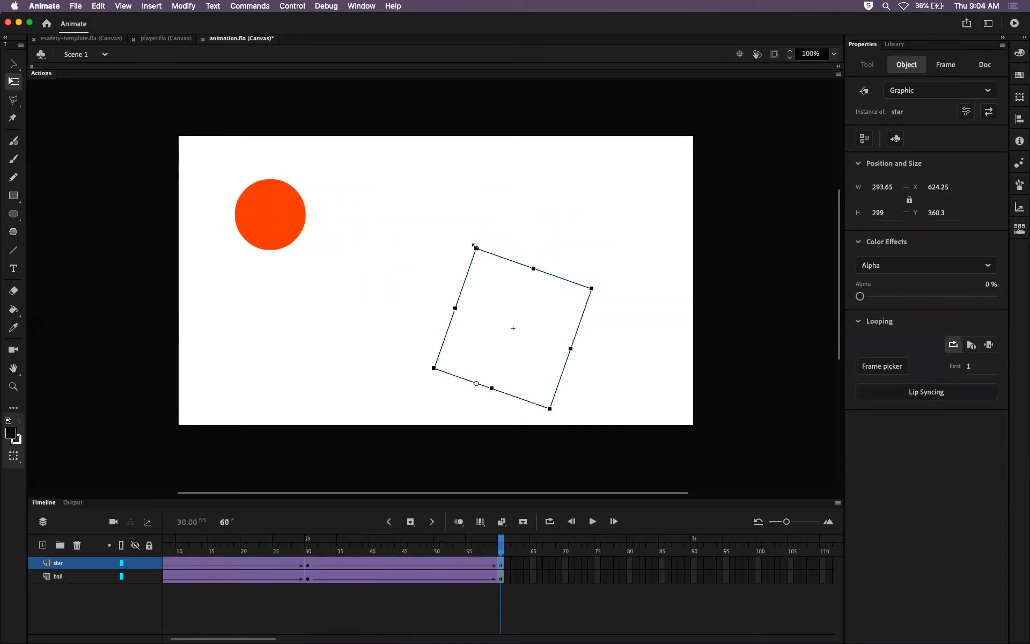
left_click_drag(482, 250, 502, 263)
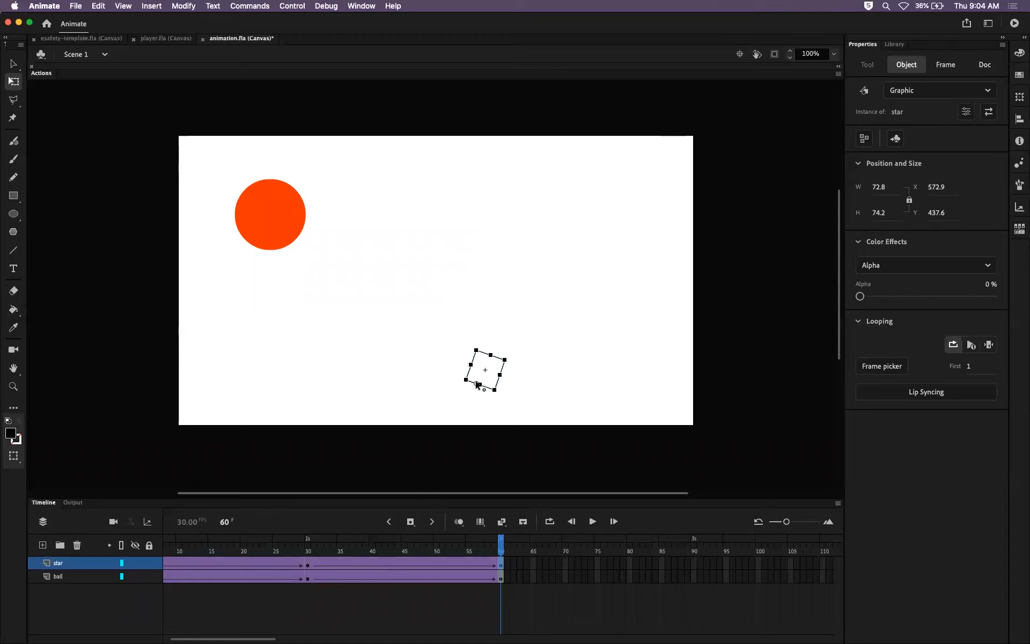
Step: Preview the shrinking, fading star in the browser, and scrub the timeline from frame 1 to frame 53
left_click_drag(500, 541, 154, 561)
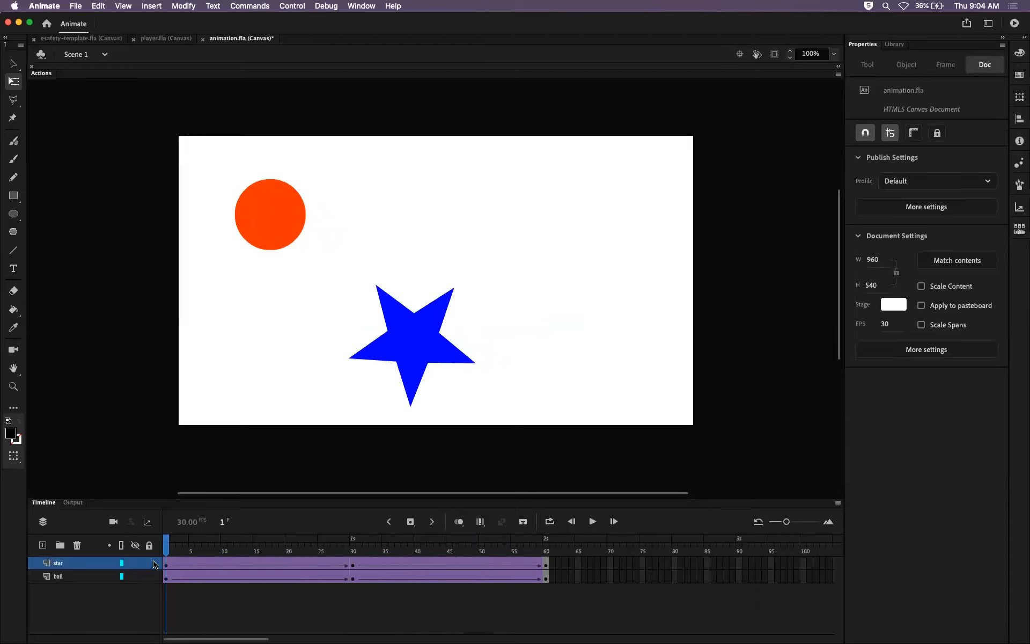
key("super+Return")
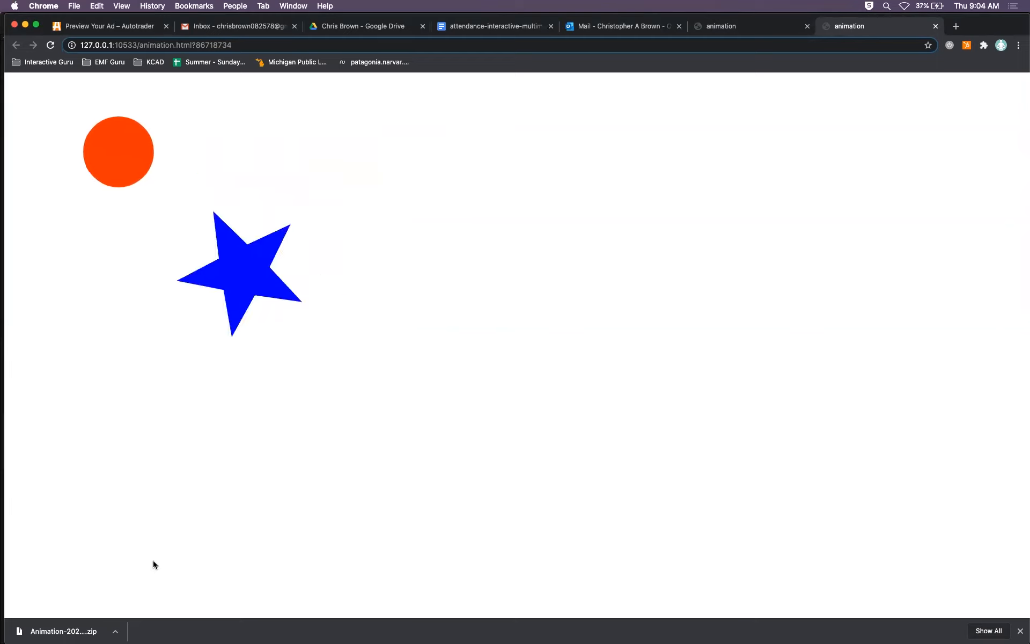
key("super+Tab")
left_click(44, 502)
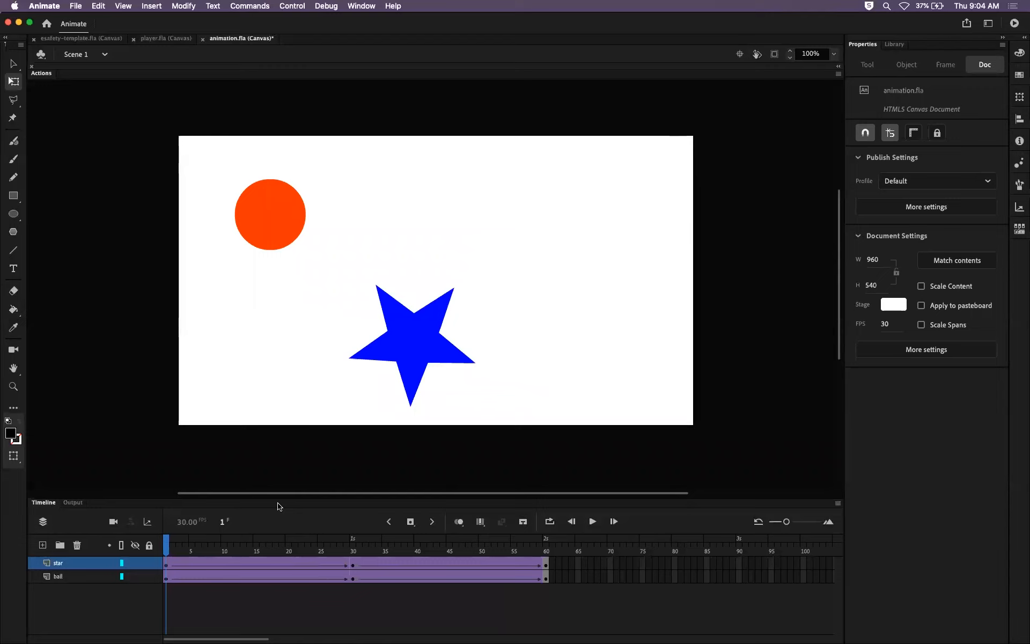
left_click_drag(254, 538, 503, 535)
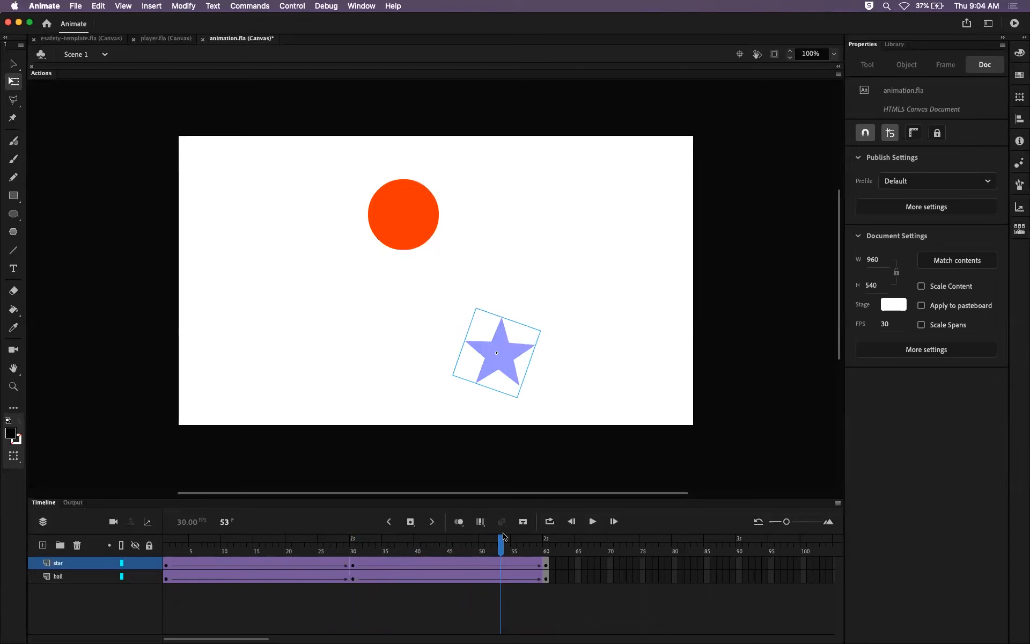
Step: Undo the scaling of the star at frame 60, keeping its 0% alpha
key("super+z")
key("super+z")
key("super+z")
key("super+z")
key("super+z")
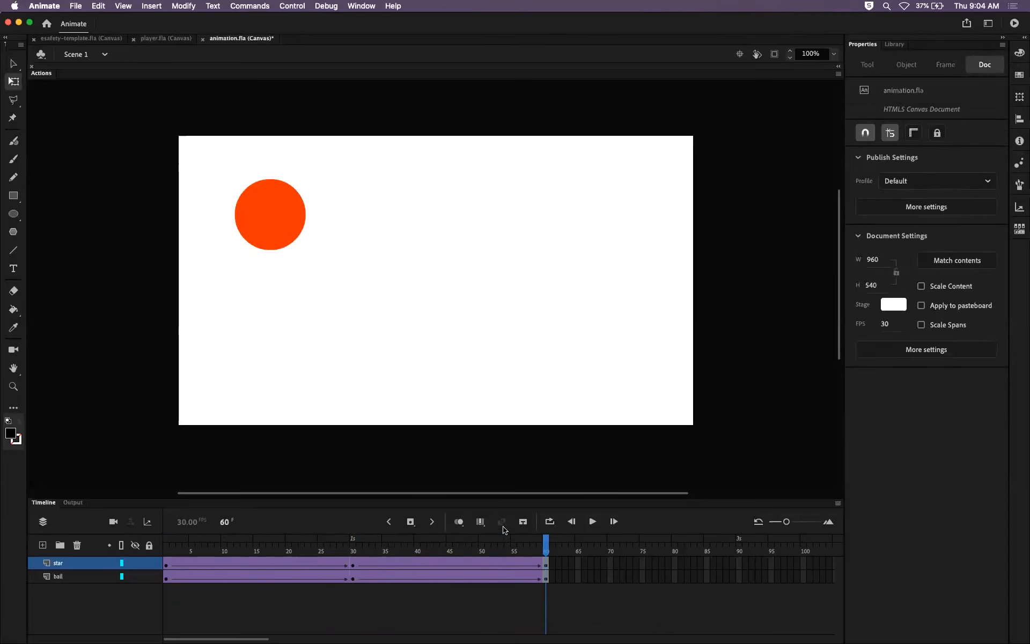
Step: Scrub through the star's fade between frames 15 and 53, and examine its tween settings at frame 51
left_click_drag(546, 544, 256, 544)
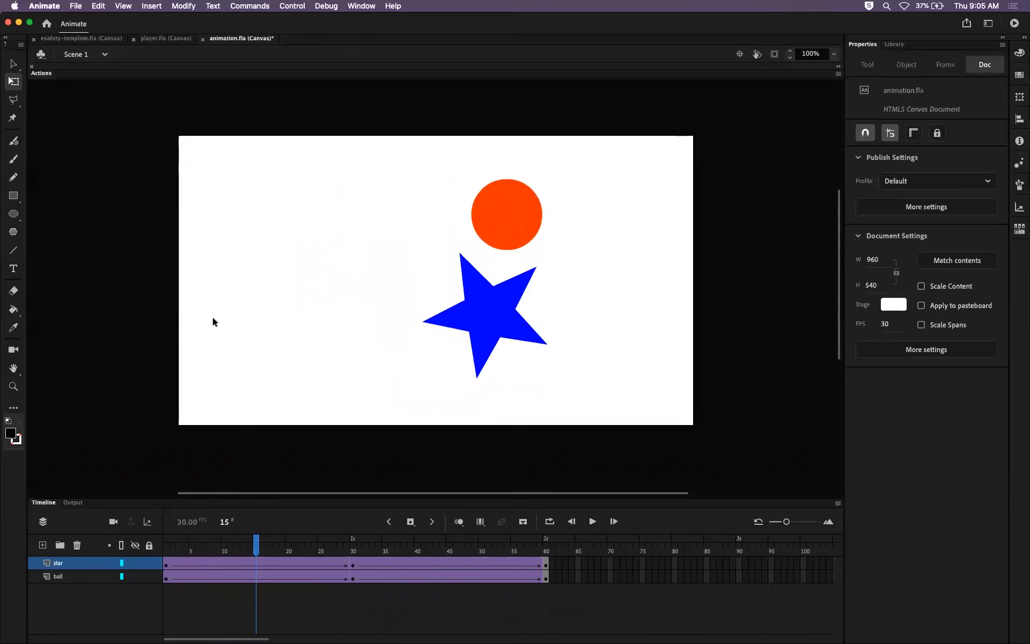
left_click_drag(258, 545, 504, 537)
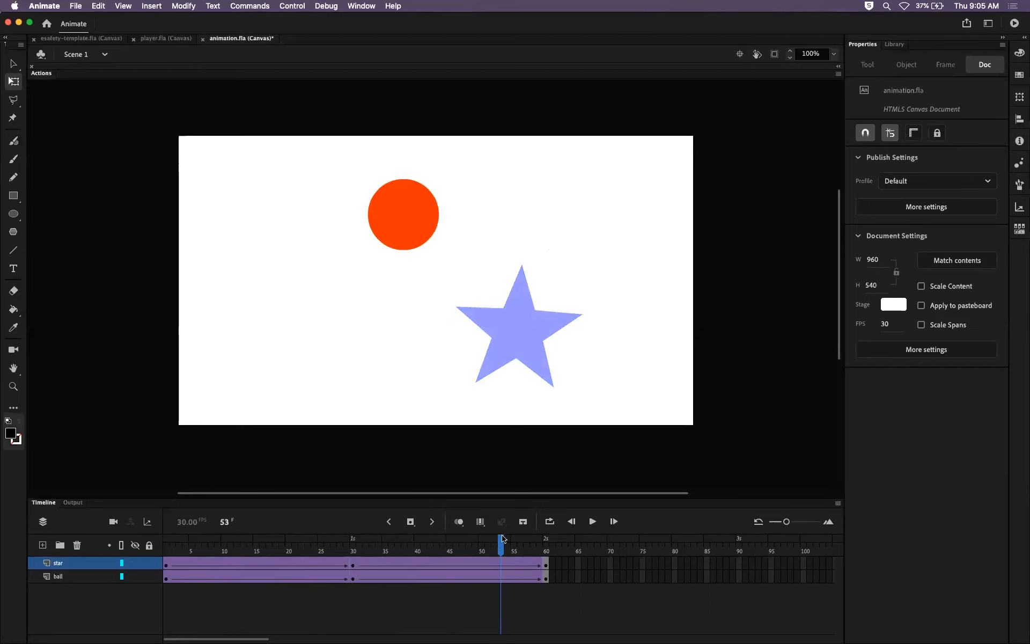
mouse_move(501, 544)
left_mouse_down()
mouse_move(410, 543)
mouse_move(494, 547)
left_mouse_up()
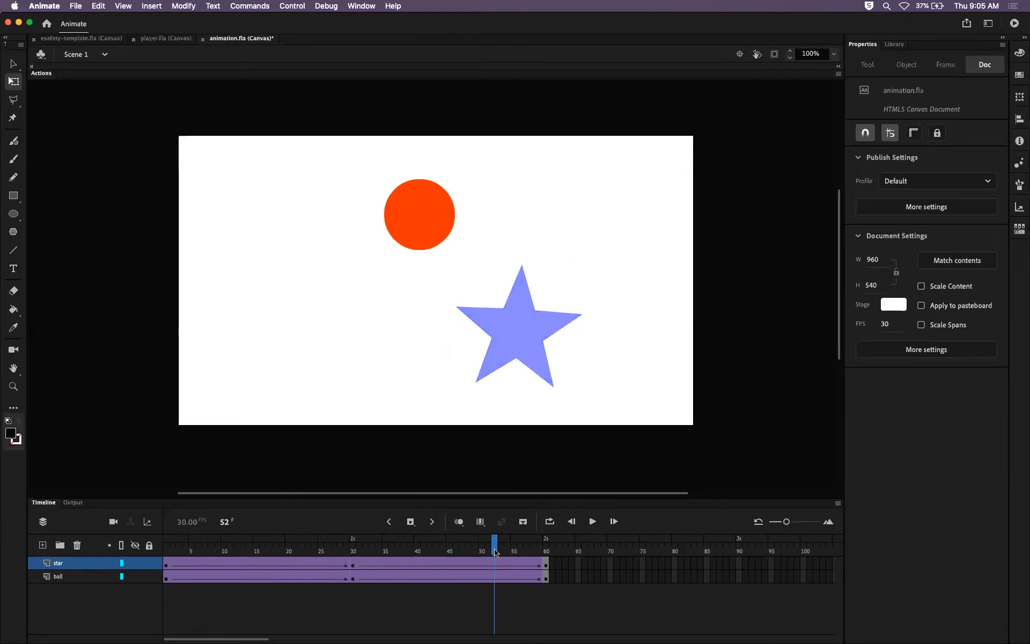
left_click(486, 562)
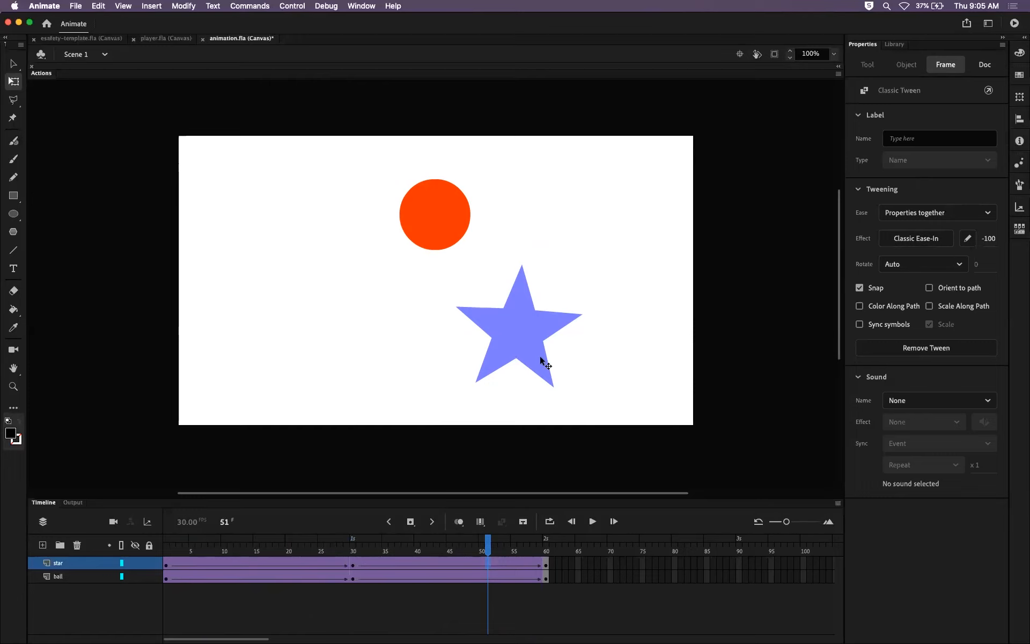
left_click_drag(460, 546, 486, 541)
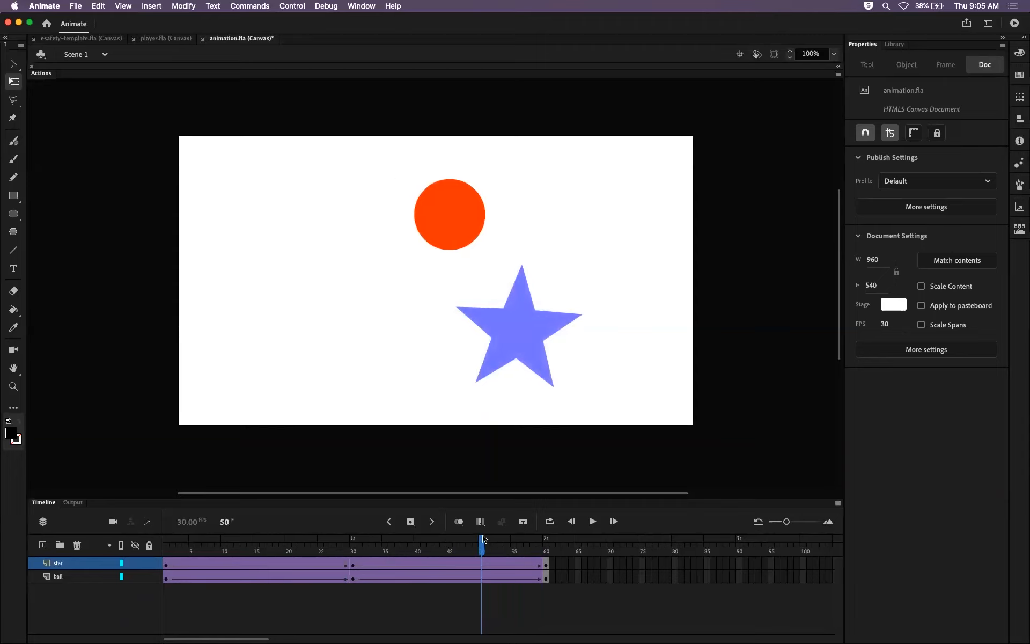
left_click_drag(483, 538, 355, 544)
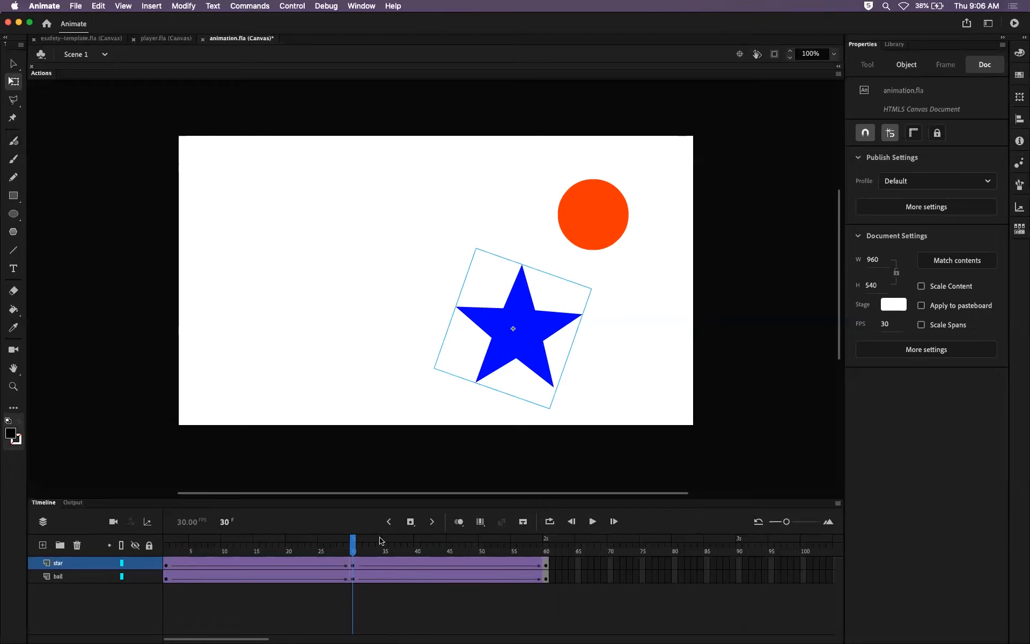
Step: Scrub the animation back to frame 20 and save the document
left_click_drag(355, 552, 385, 532)
left_click_drag(453, 530, 287, 536)
key("super+s")
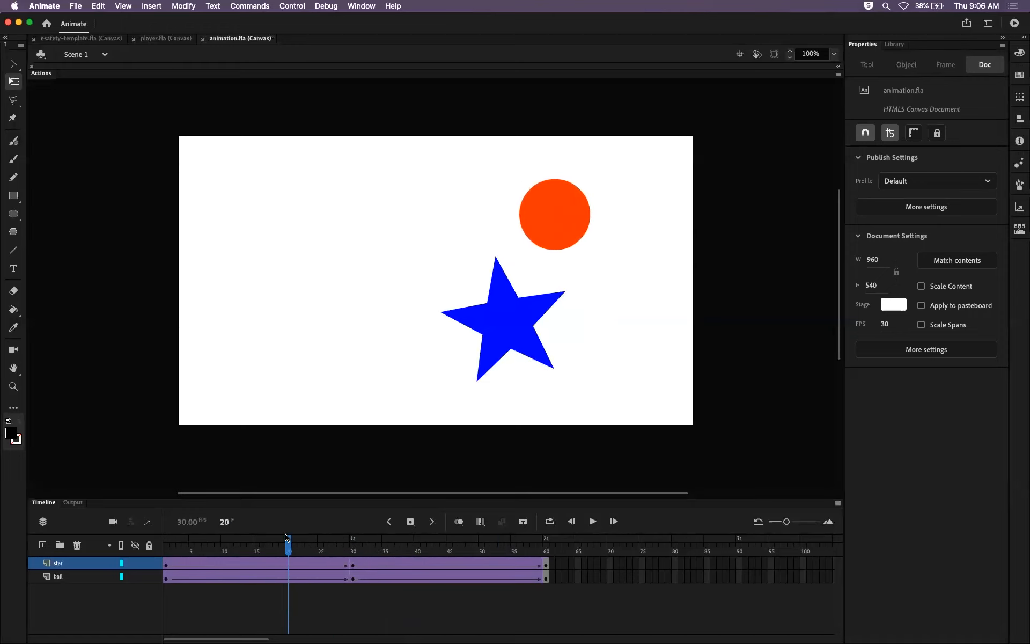
Step: Add a new layer above the star layer and name it test
left_click(43, 547)
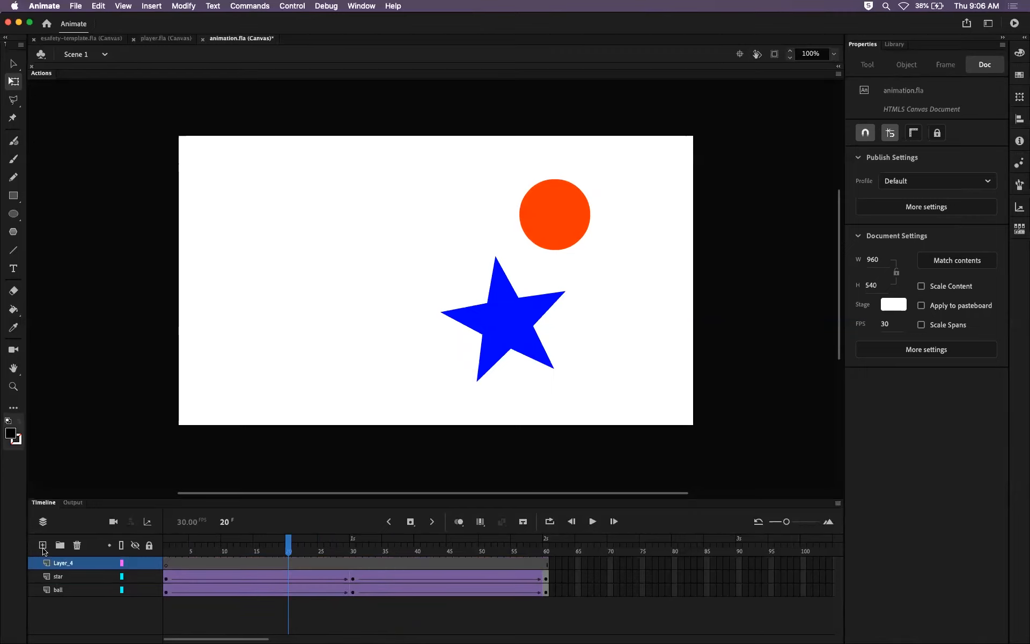
left_click(84, 563)
double_click(84, 562)
type("test")
key("Return")
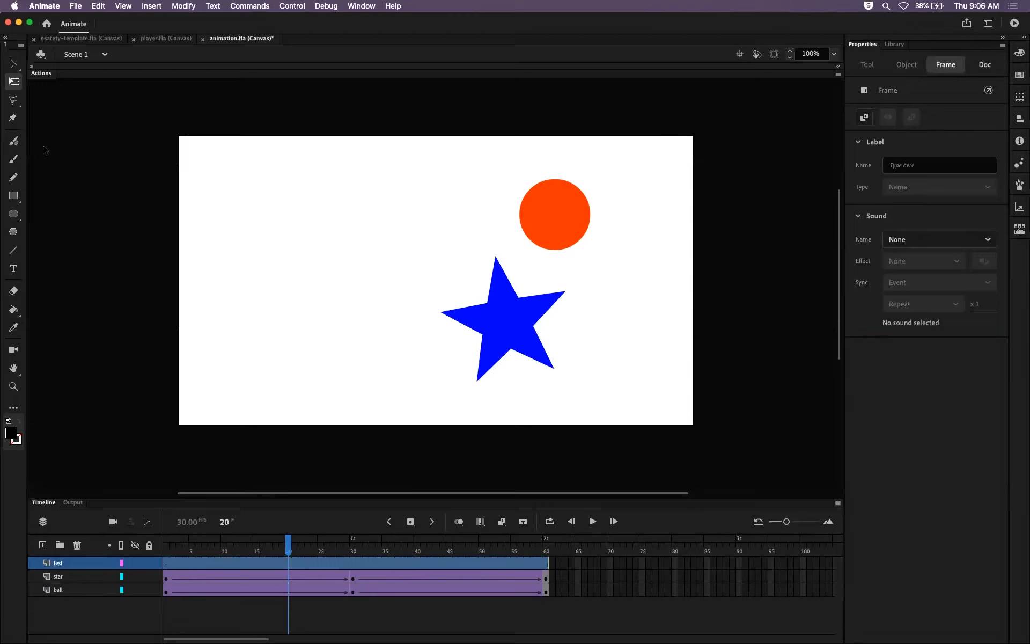
Step: Paint a light blue zigzag stroke about 471 × 241 px on the test layer with the Classic Brush
left_click(20, 158)
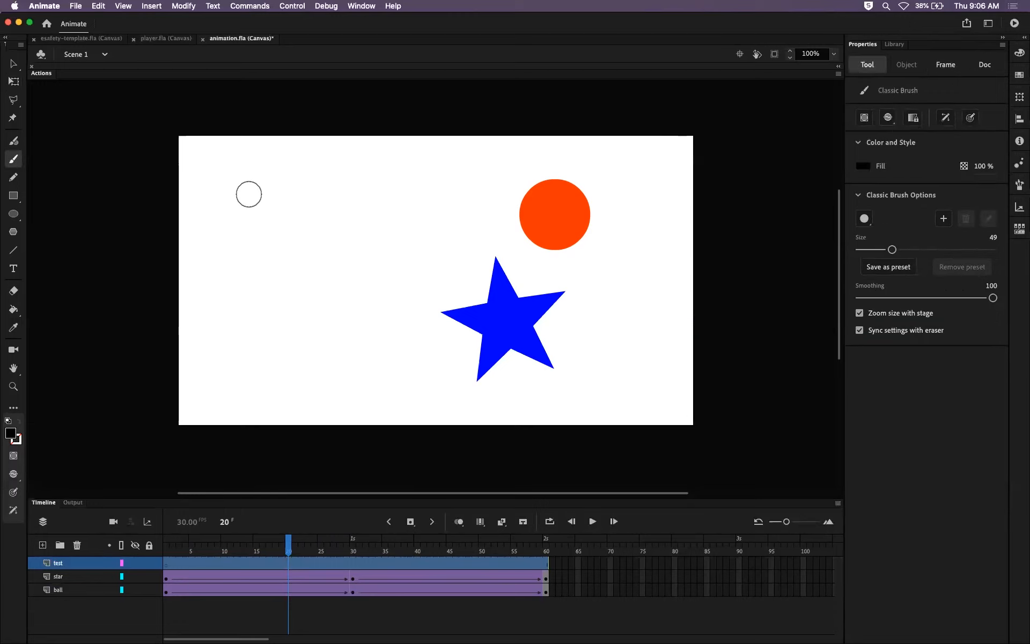
left_click(864, 167)
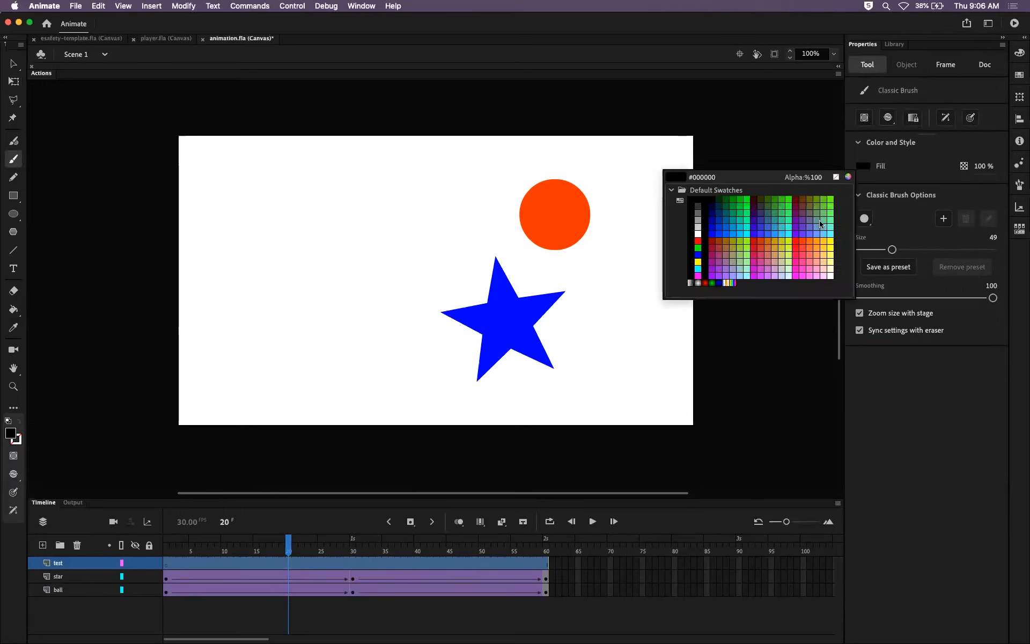
left_click(774, 226)
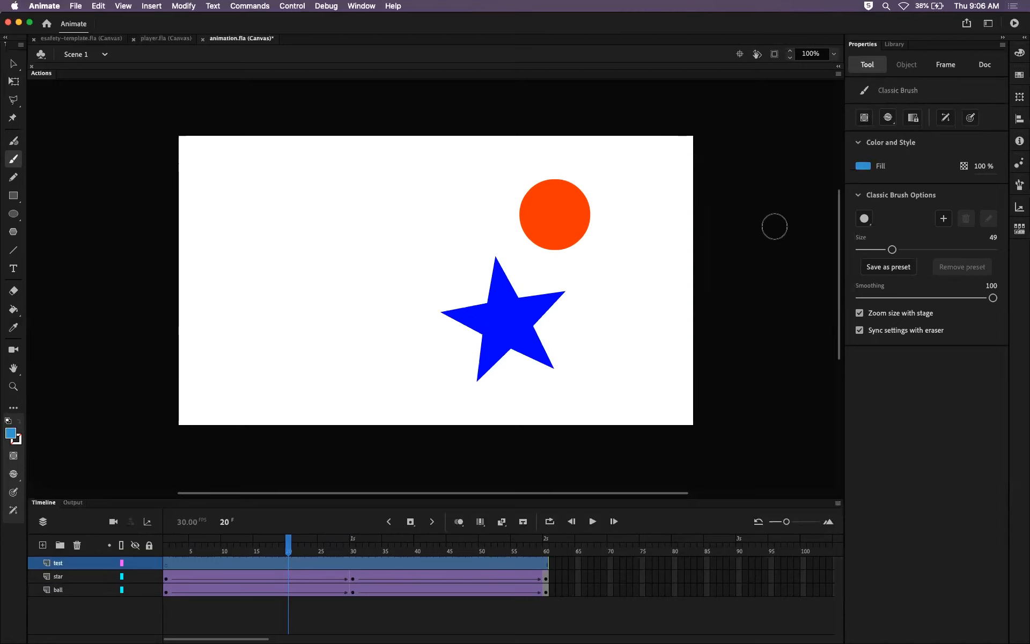
mouse_move(207, 182)
left_mouse_down()
mouse_move(315, 216)
mouse_move(432, 274)
left_mouse_up()
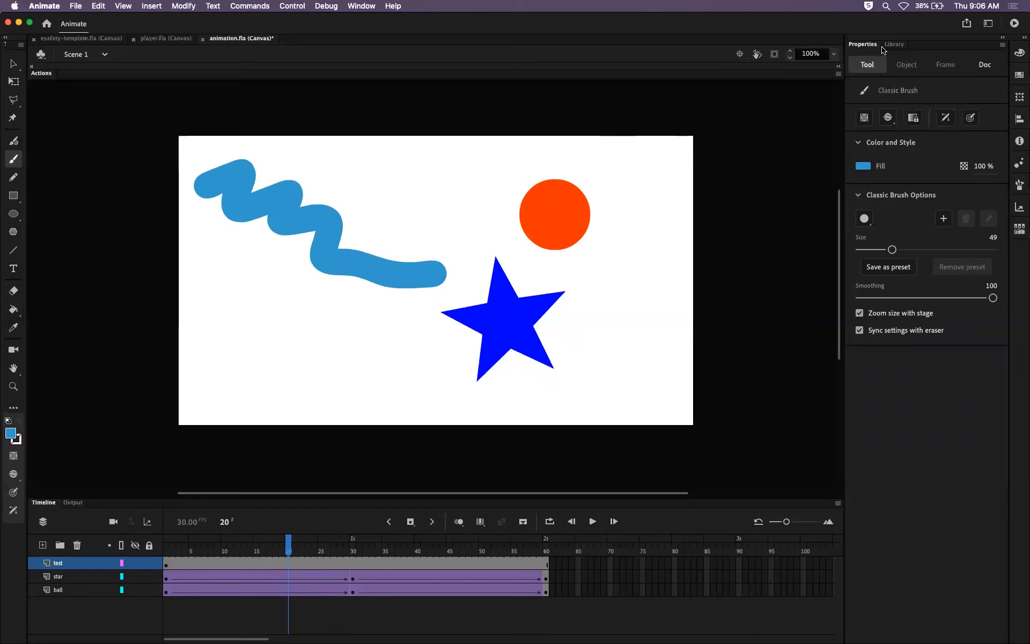
Step: Select the painted stroke to examine its object type, and check which symbols the library contains
left_click(14, 63)
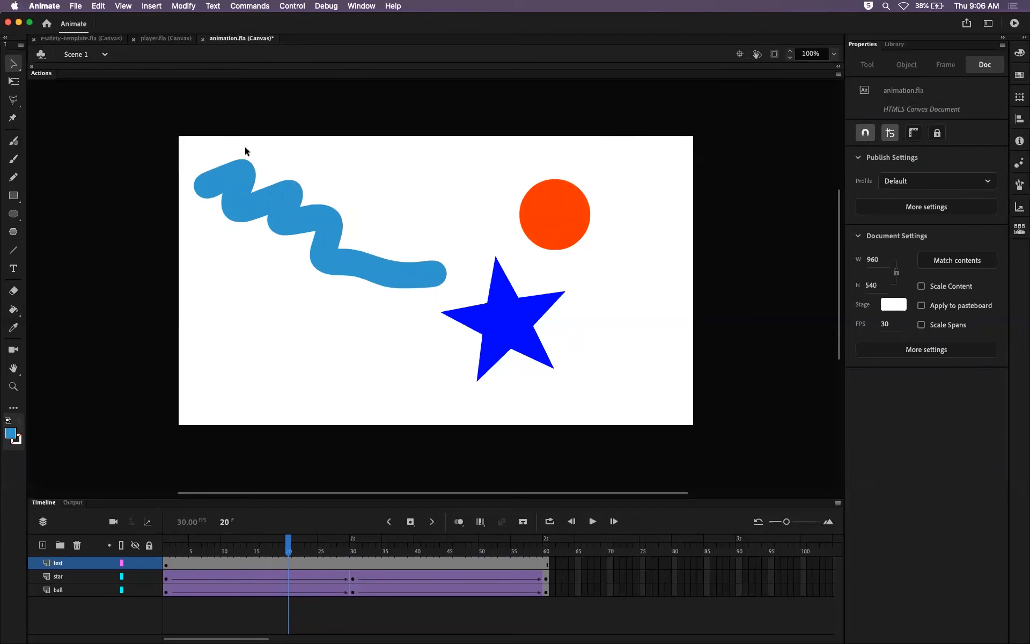
left_click(256, 191)
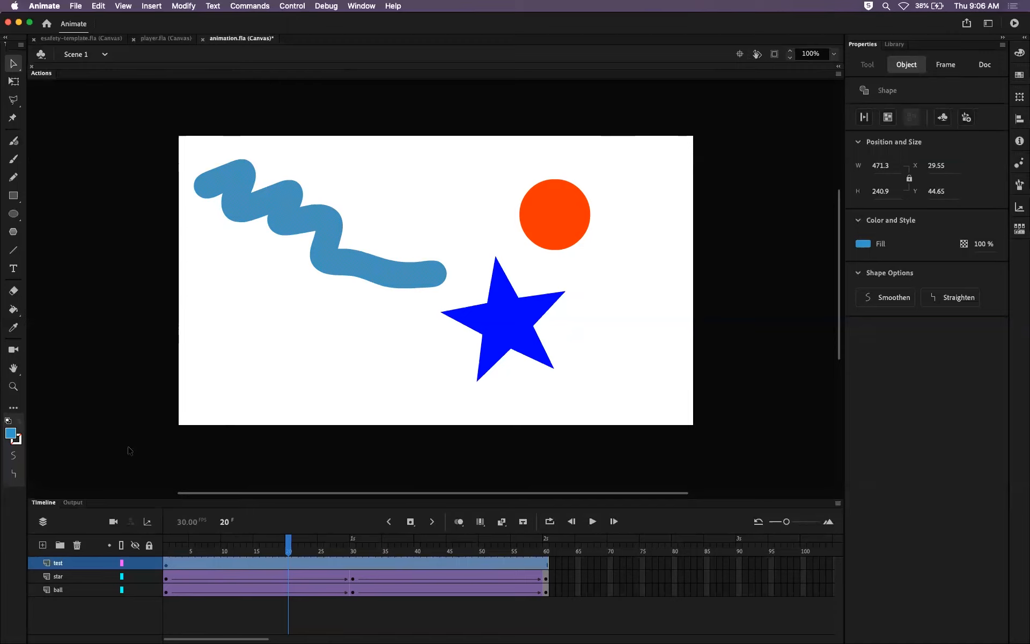
left_click(290, 552)
left_click(901, 48)
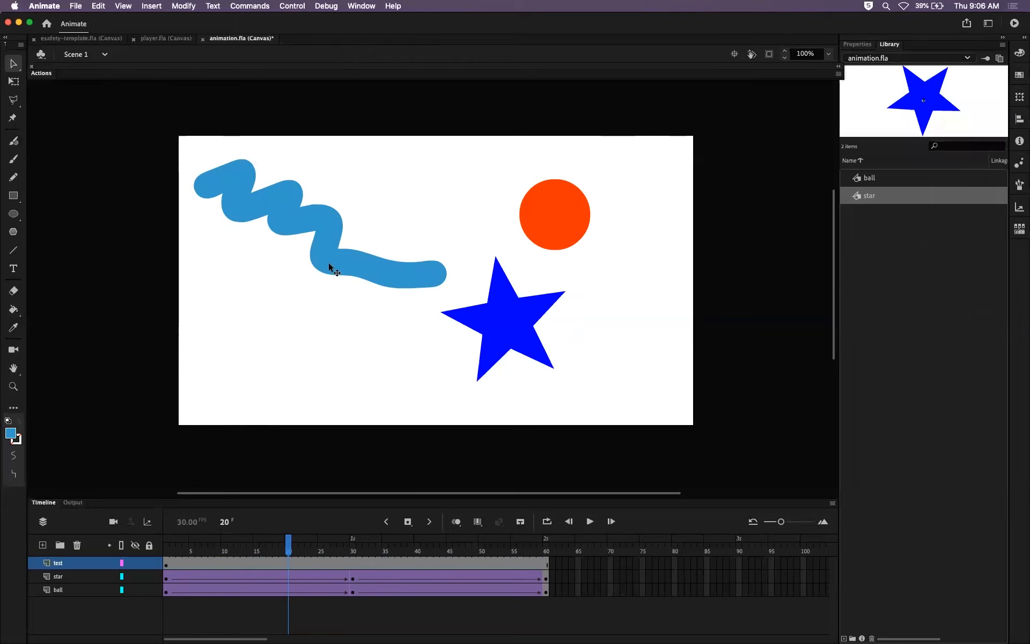
Step: Insert a keyframe at frame 15 of the test layer
left_click(231, 563)
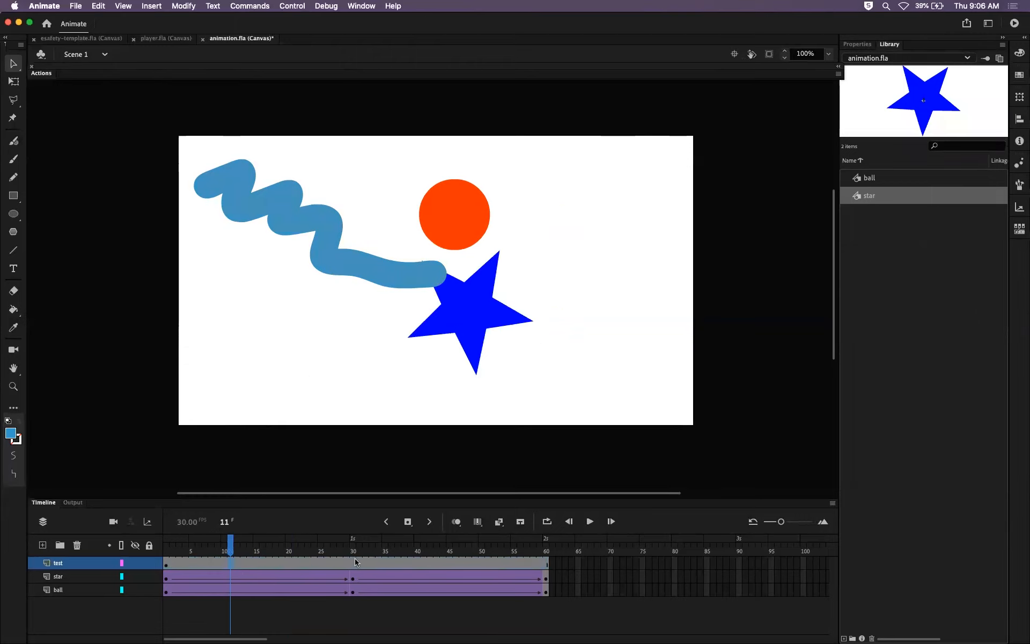
left_click(355, 562)
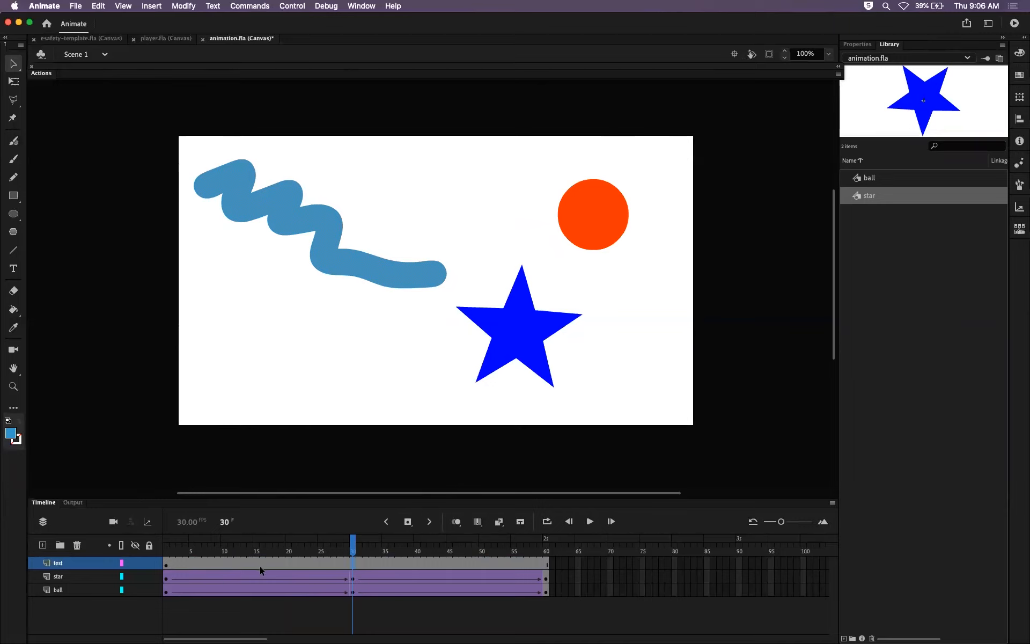
mouse_move(257, 551)
left_mouse_down()
mouse_move(267, 559)
mouse_move(255, 565)
mouse_move(265, 555)
left_mouse_up()
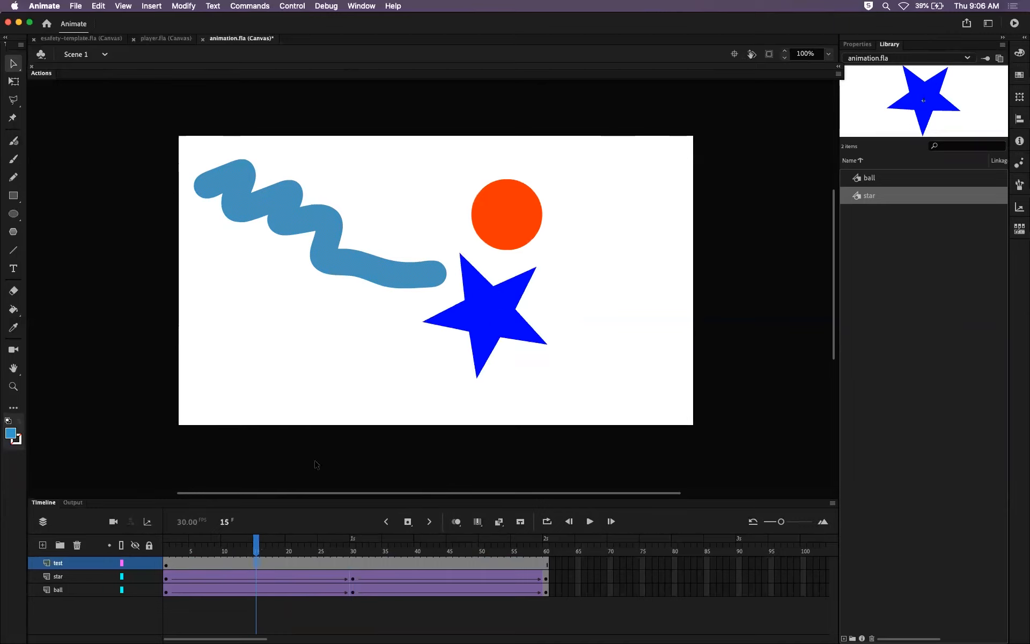
left_click_drag(255, 545, 224, 549)
left_click(256, 566)
Step: Create a classic tween on the test layer between frames 1 and 15, accepting the conversion of the stroke to symbols
left_click(199, 566)
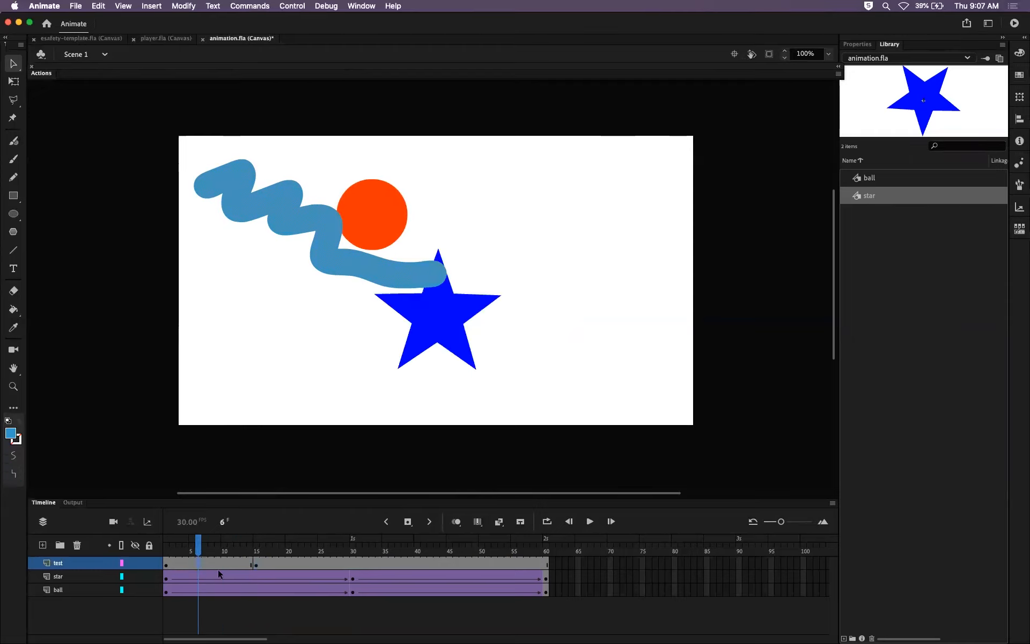
right_click(201, 563)
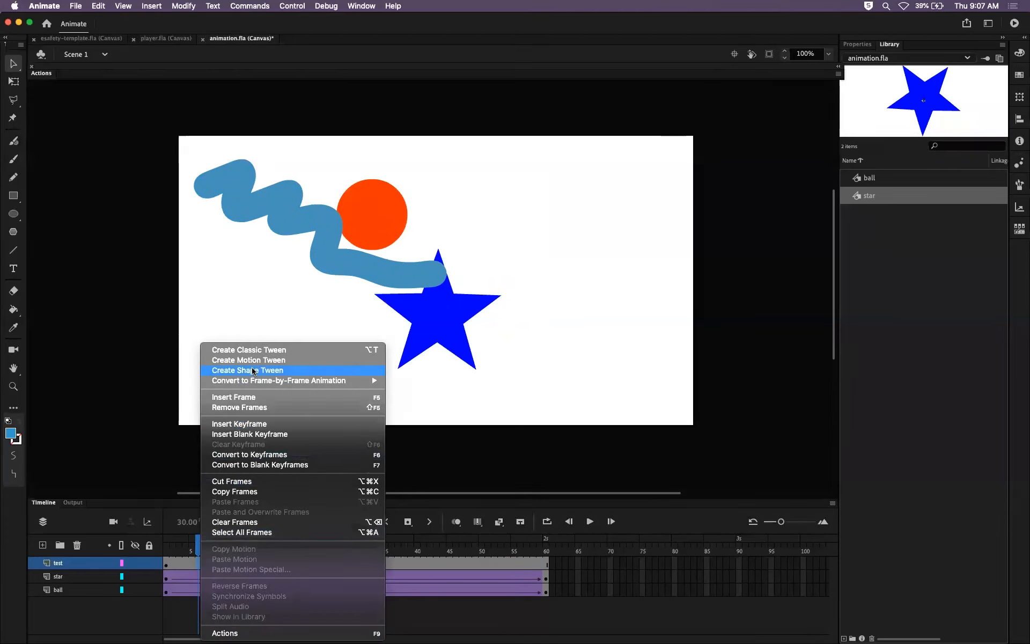
left_click(266, 350)
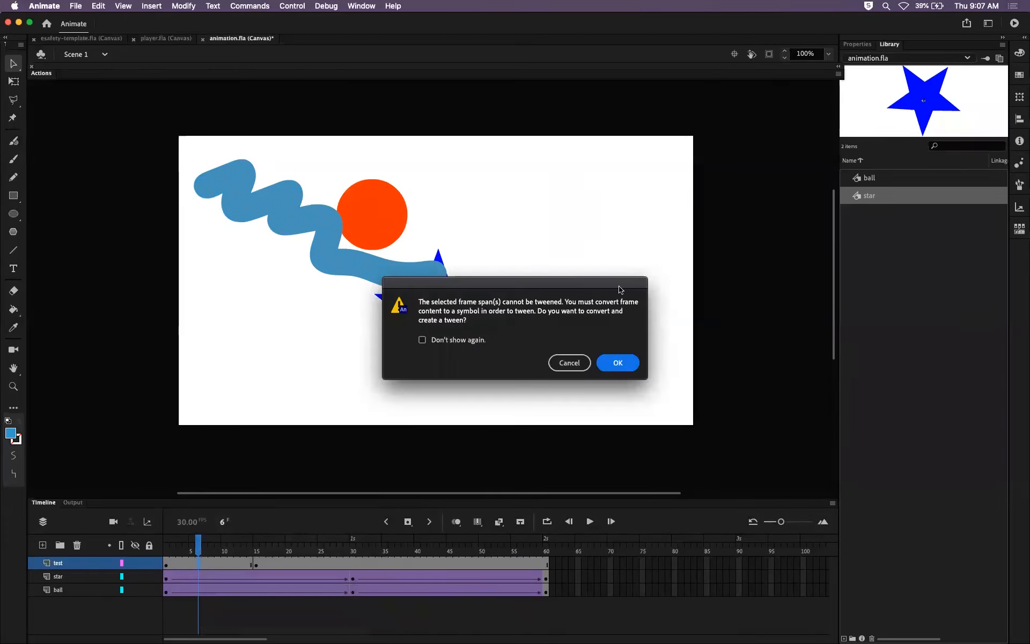
left_click_drag(603, 283, 586, 257)
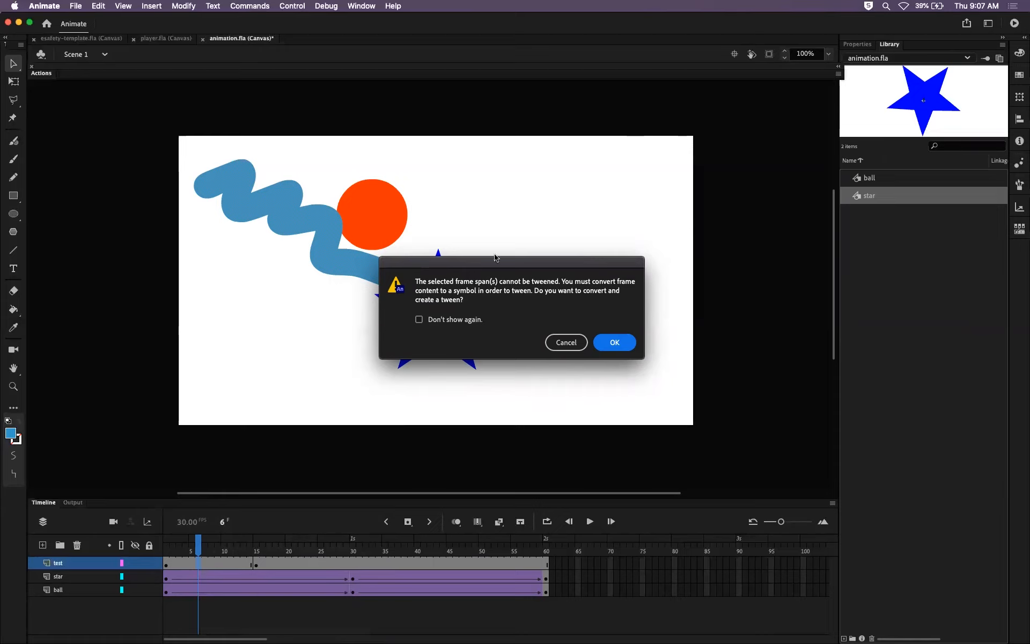
left_click_drag(519, 263, 448, 267)
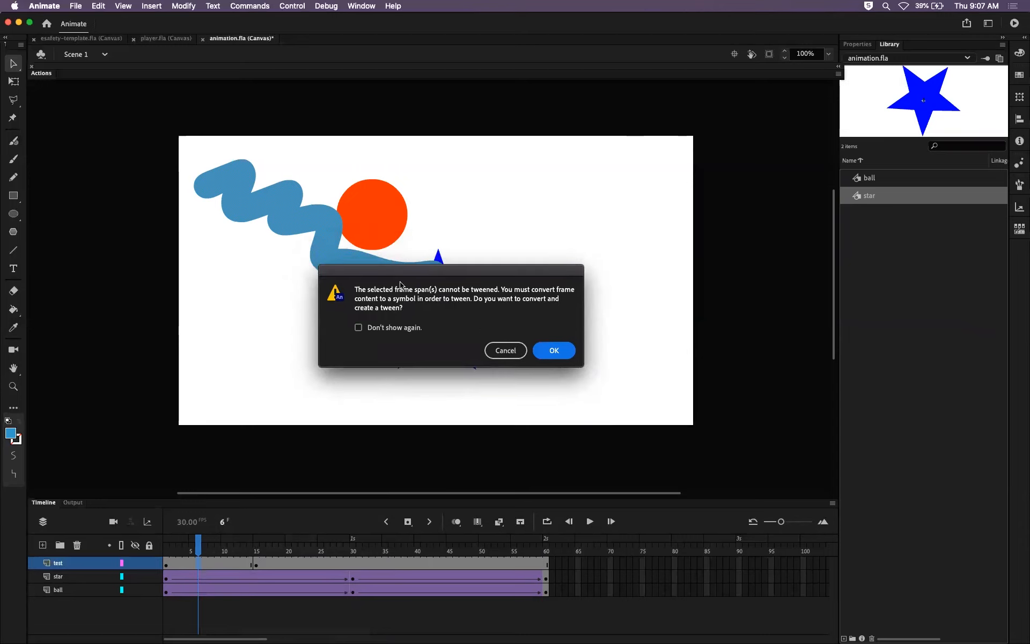
left_click(552, 351)
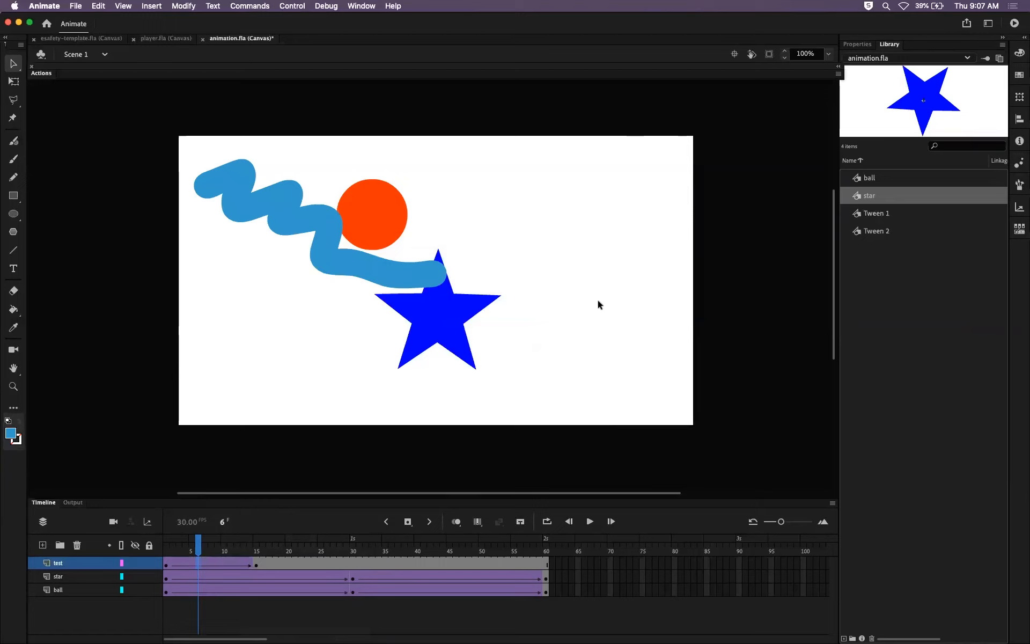
Step: Undo the classic tween on the test layer and delete the Tween 1 and Tween 2 symbols from the library
key("super+z")
key("super+z")
key("super+z")
key("super+z")
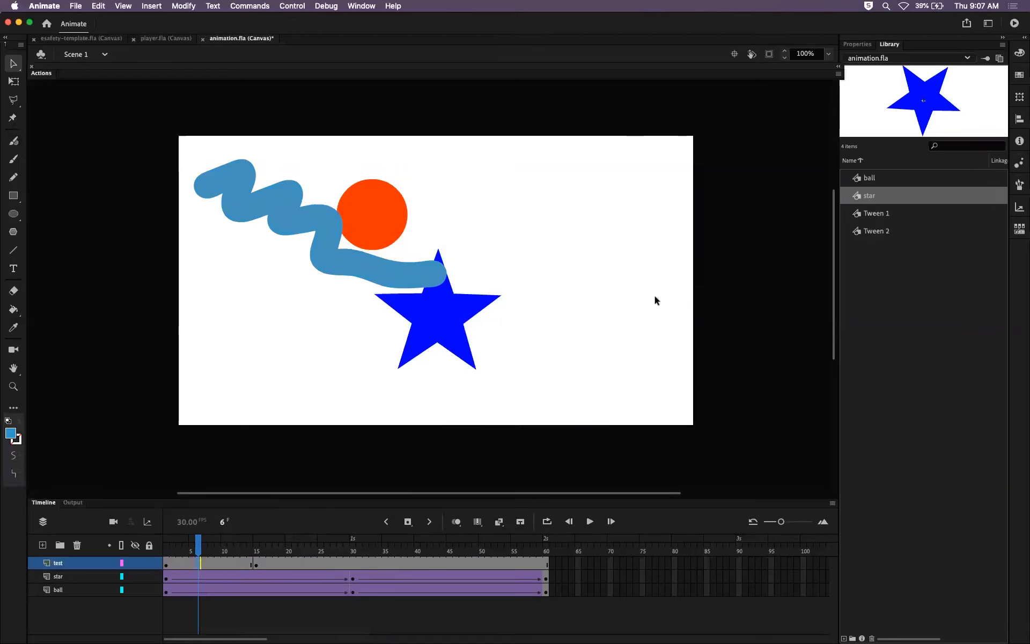
left_click(883, 220)
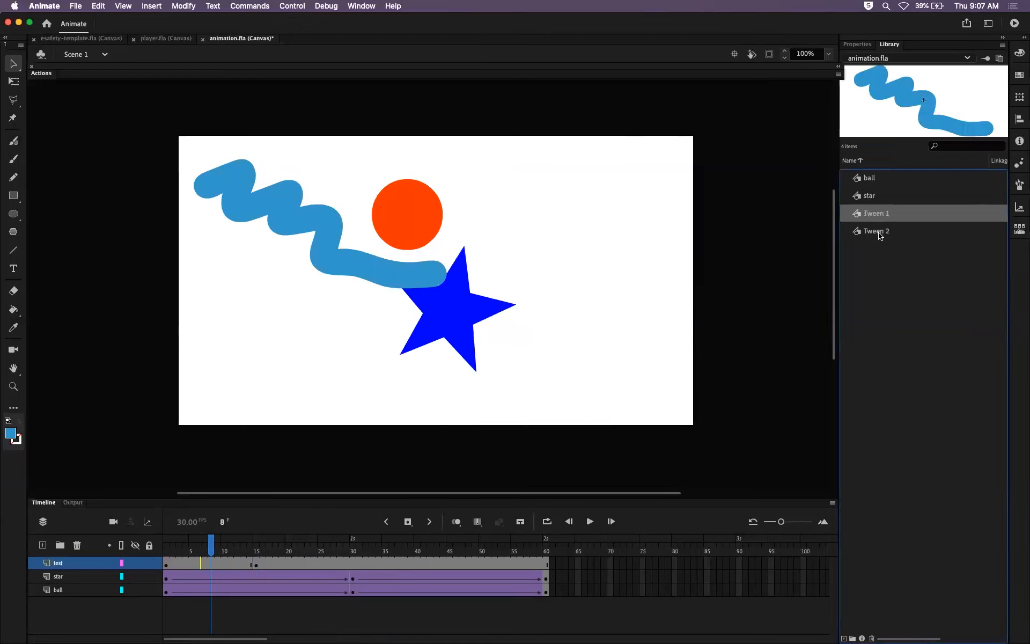
left_click(881, 234, "shift")
key("Delete")
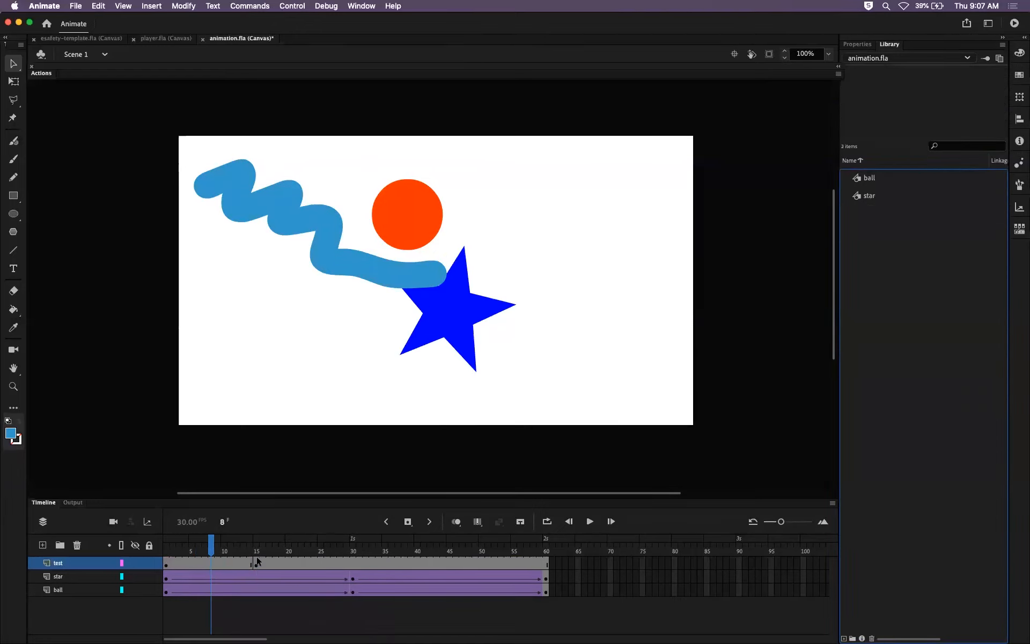
Step: Recreate the classic tween between the test layer's two keyframes, allowing the stroke in both to be converted to symbols
left_click(256, 562)
left_click_drag(257, 546, 166, 549)
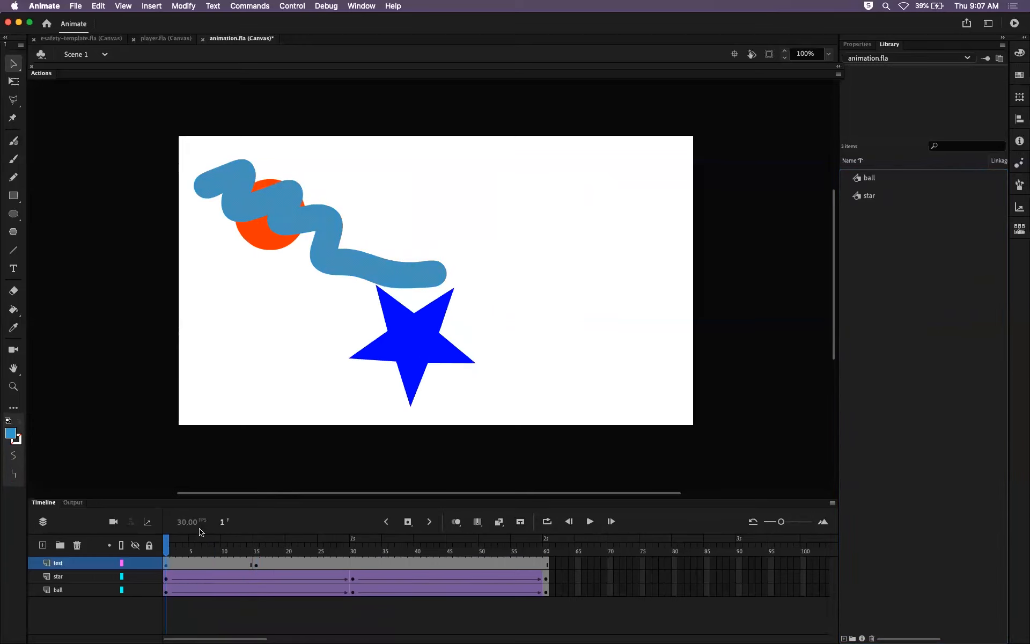
left_click_drag(175, 544, 256, 547)
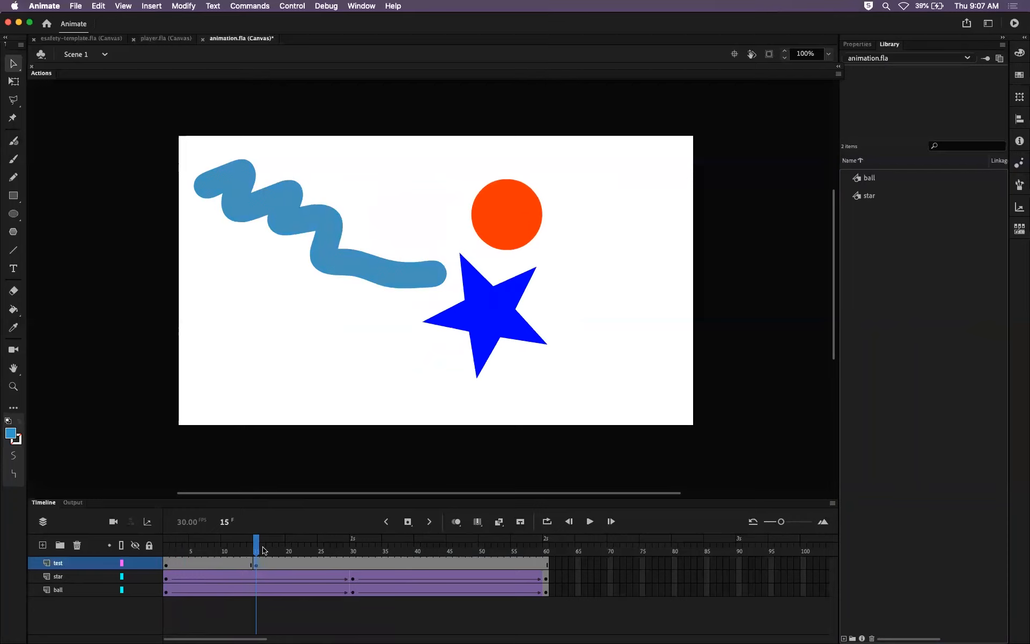
left_click(211, 564)
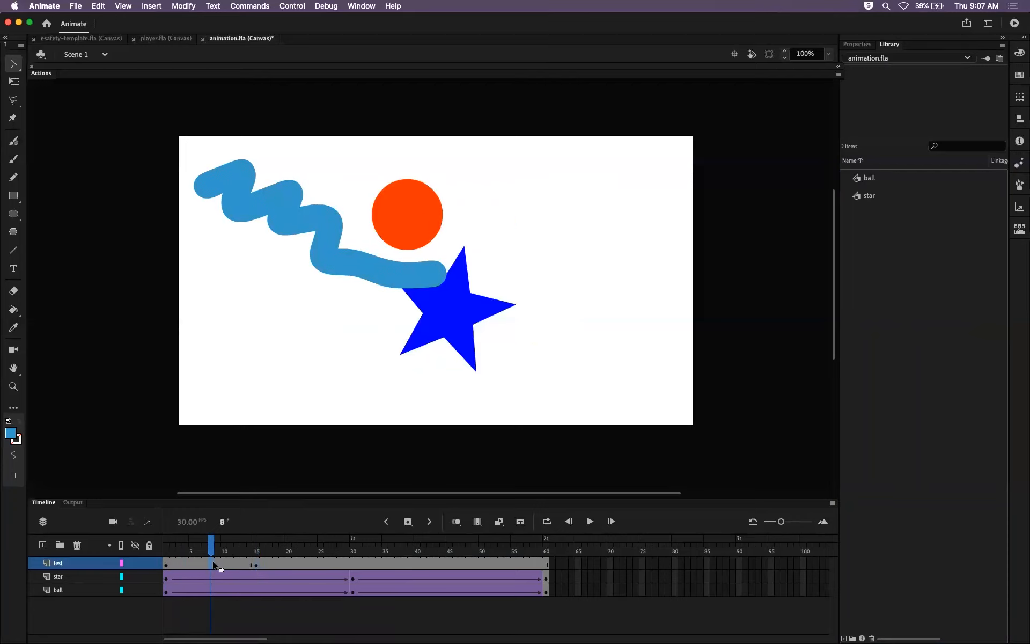
right_click(207, 563)
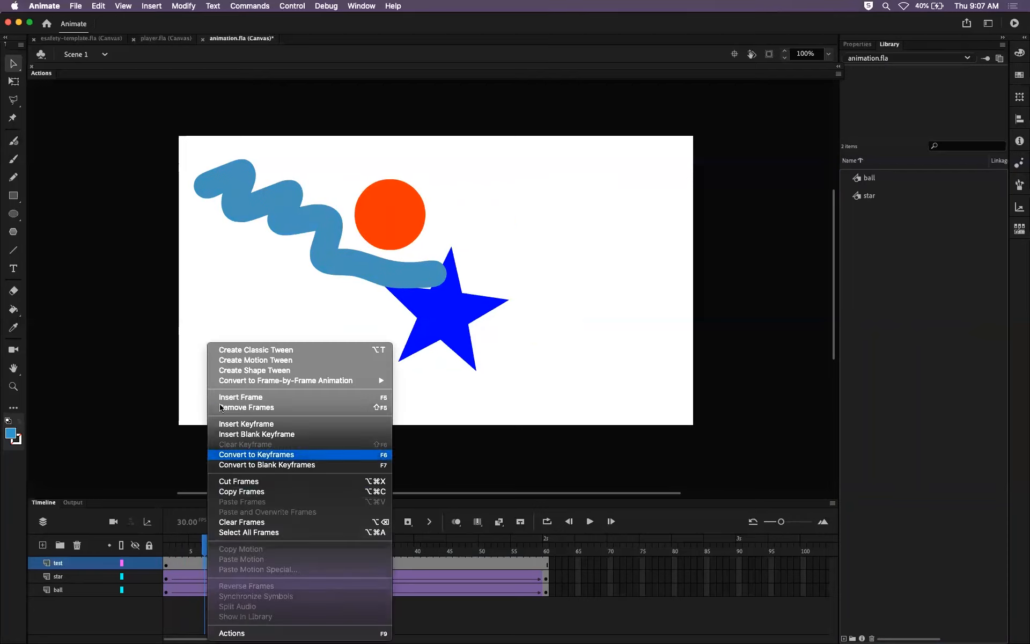
left_click(245, 365)
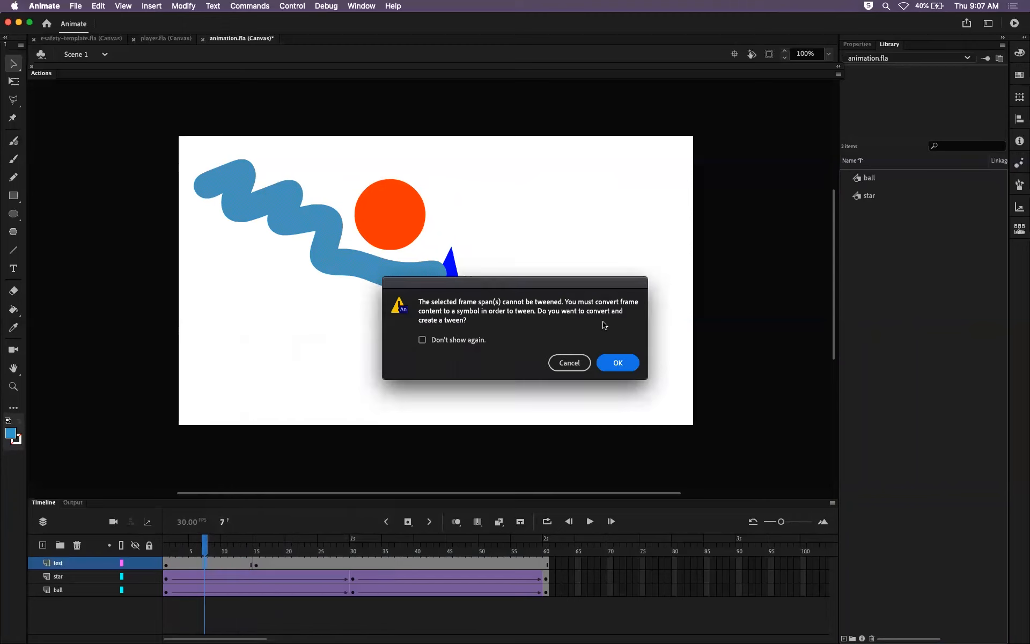
left_click_drag(554, 282, 514, 276)
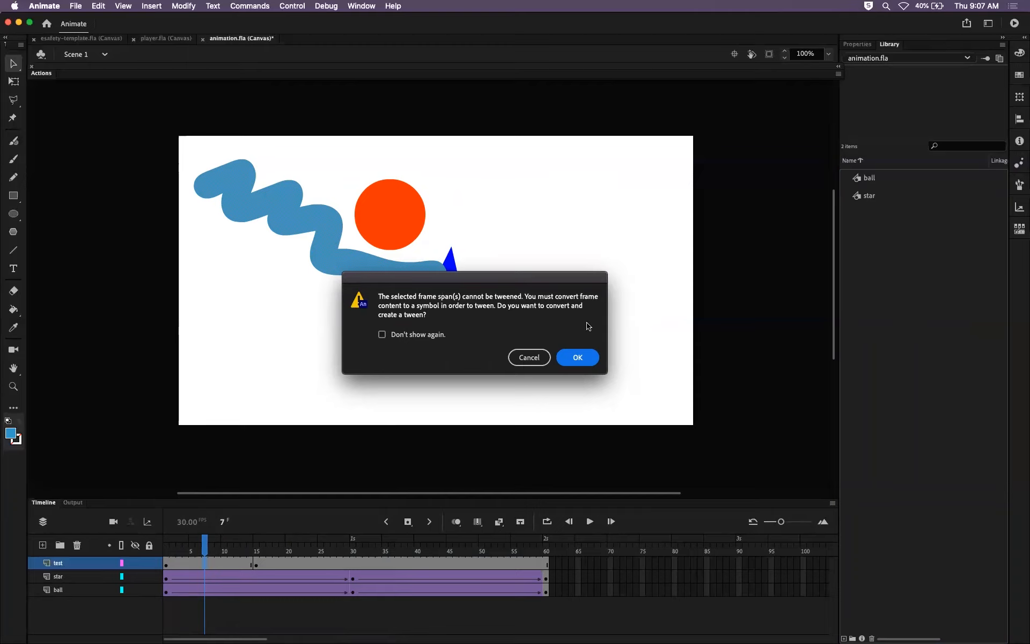
left_click(584, 361)
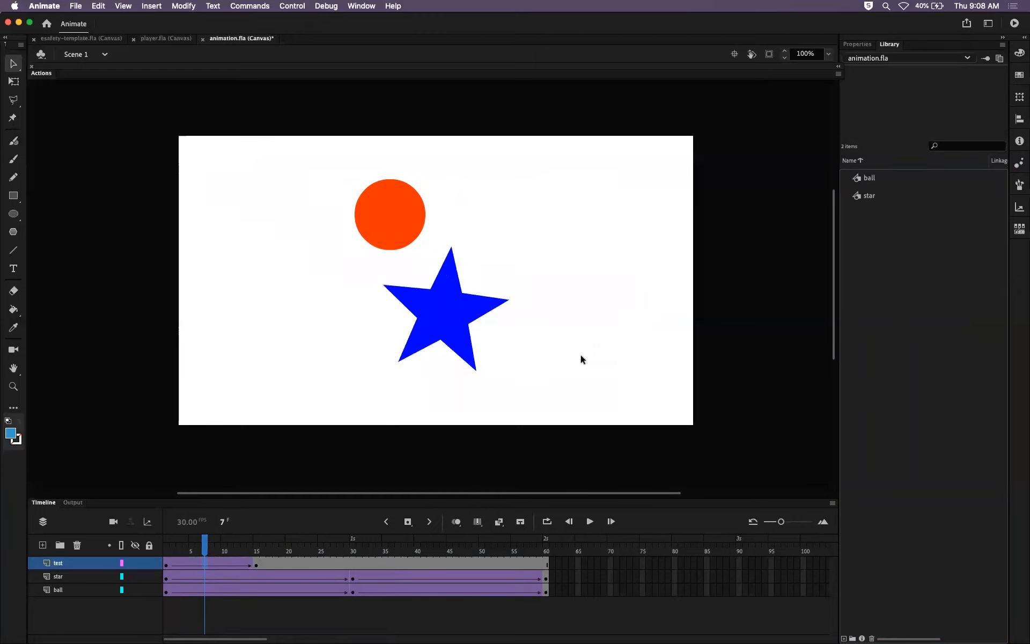
Step: Compare the library previews of the Tween 3 and Tween 4 symbols
left_click(882, 217)
left_click(879, 234)
left_click(883, 216)
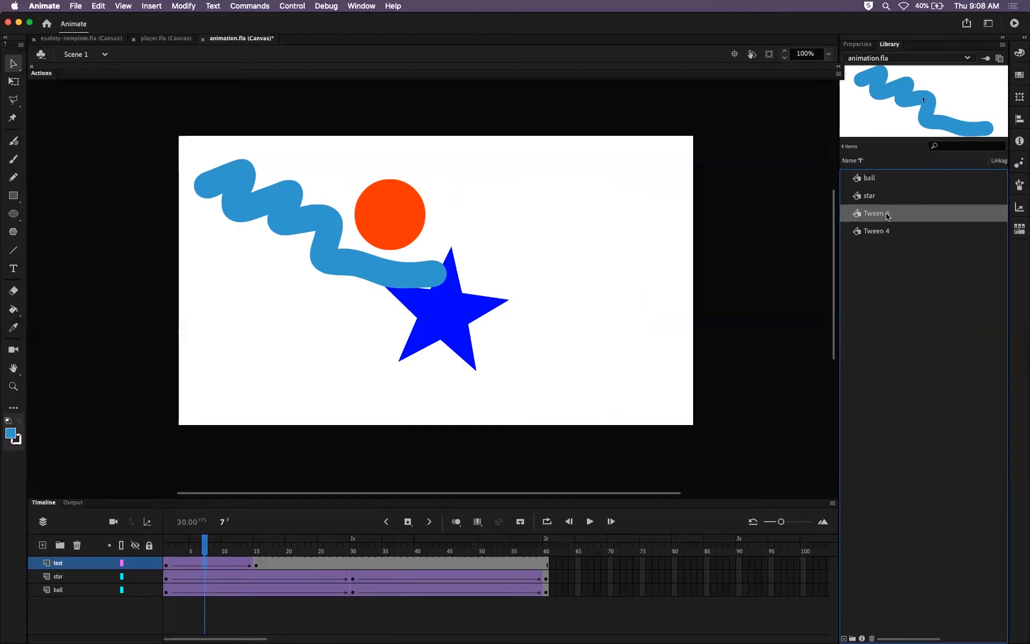
left_click(883, 234)
left_click(885, 216)
left_click(875, 232)
left_click(877, 216)
left_click(874, 232)
left_click(878, 212)
left_click(876, 231)
left_click(877, 213)
left_click_drag(205, 543, 179, 542)
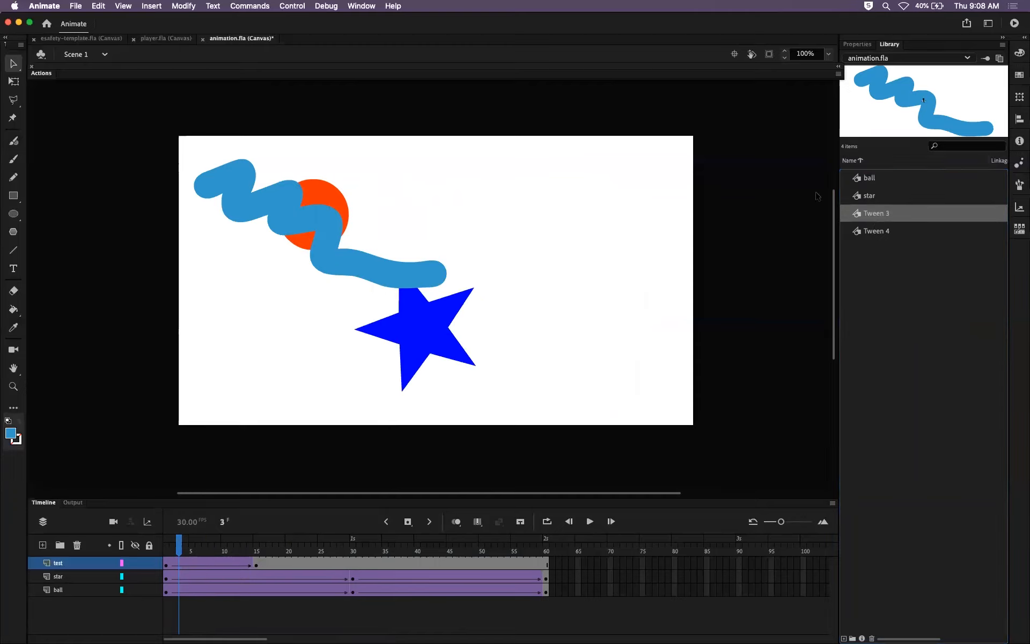
left_click(868, 234)
left_click(880, 217)
left_click(879, 231)
left_click(879, 214)
left_click(877, 231)
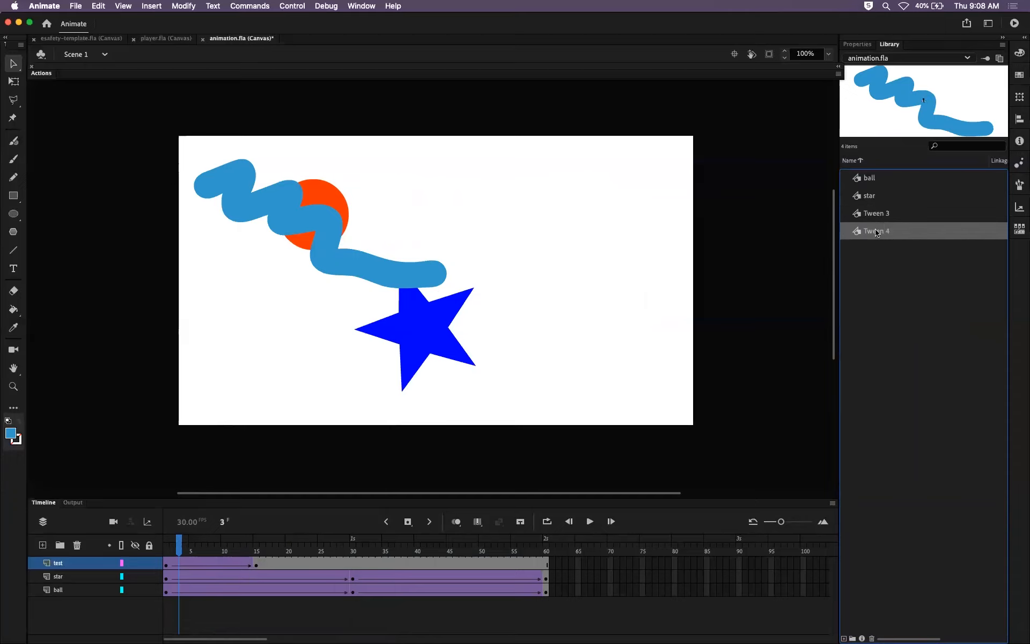
left_click(879, 213)
left_click(878, 231)
left_click(880, 214)
left_click(877, 230)
left_click(886, 215)
left_click(880, 231)
left_click(888, 215)
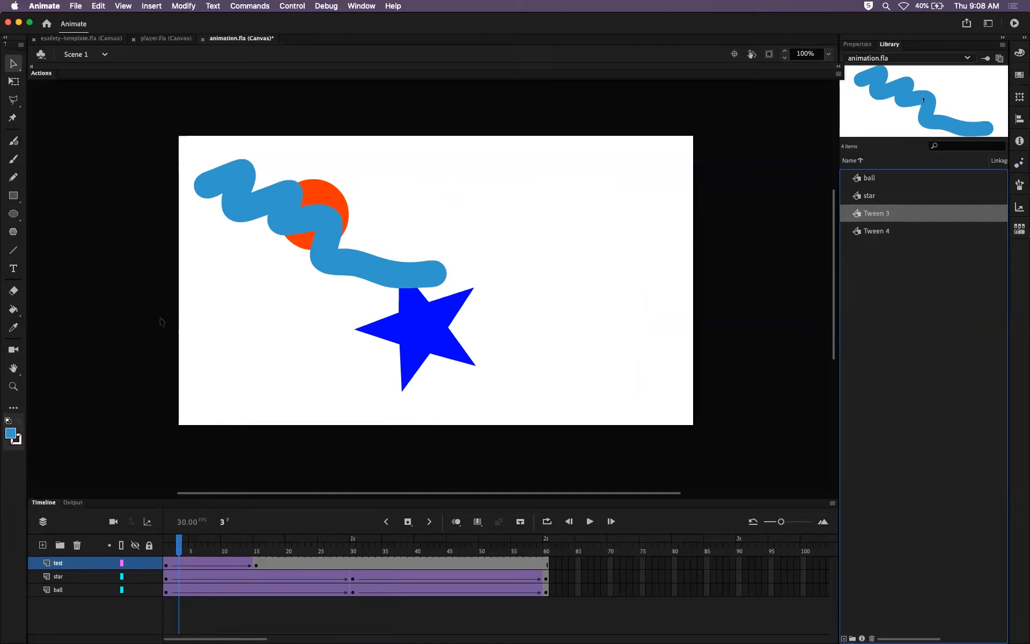
key("Down")
key("Up")
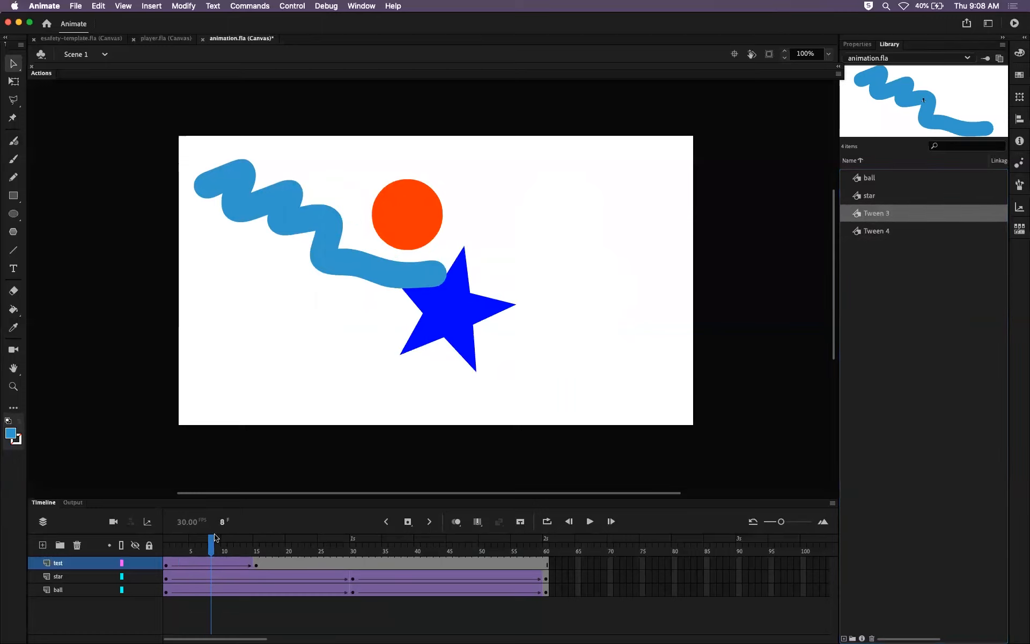
Step: Undo the test layer's classic tween and remove the Tween 3 and Tween 4 symbols from the library
key("super+z")
key("super+z")
key("super+z")
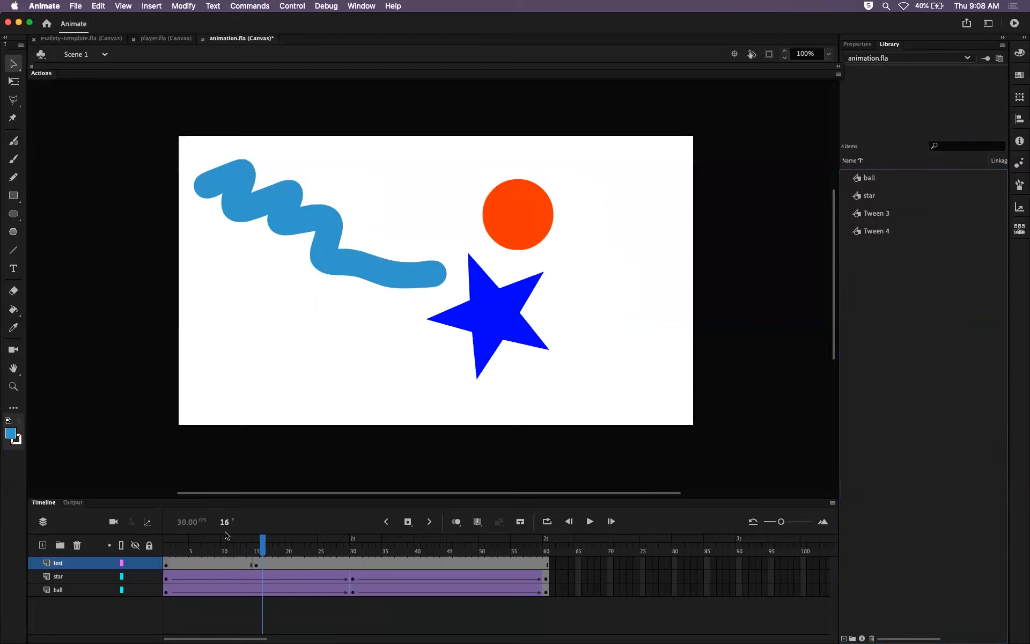
left_click(256, 564)
left_click(880, 214)
left_click(879, 231)
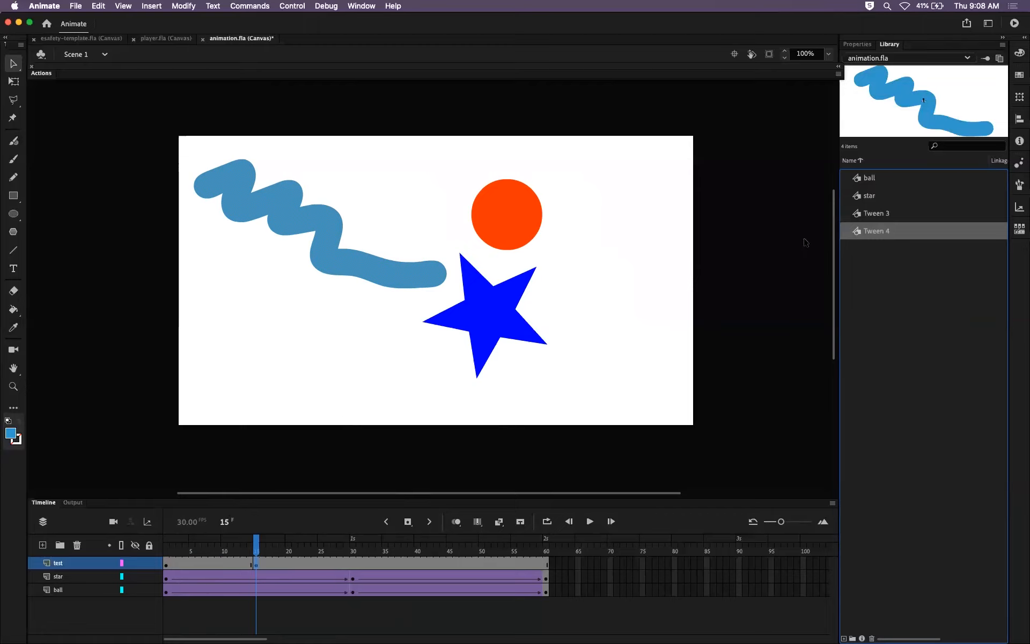
left_click(877, 220)
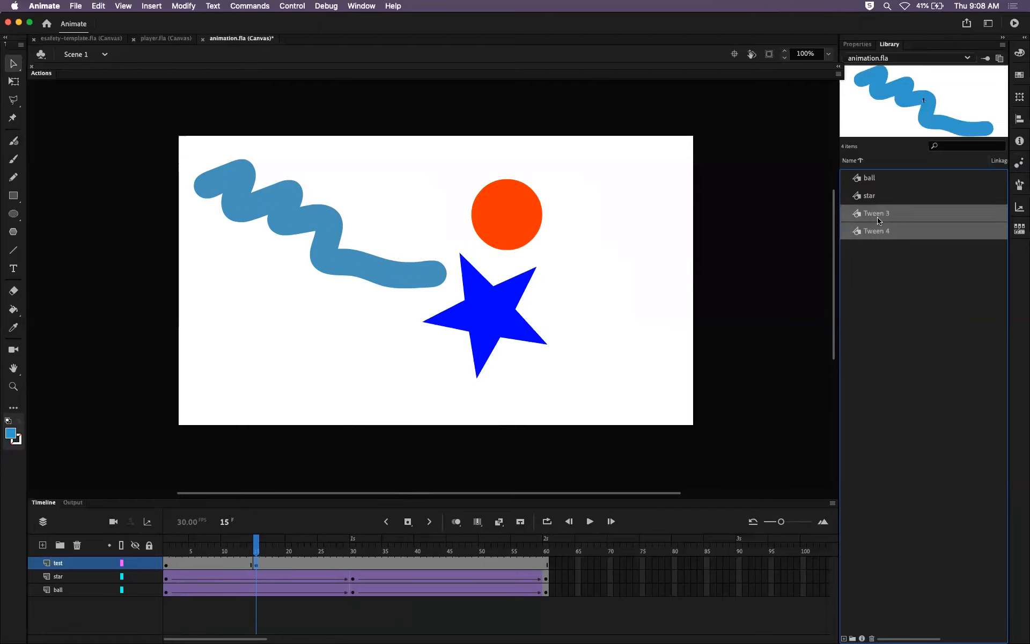
left_click(867, 231)
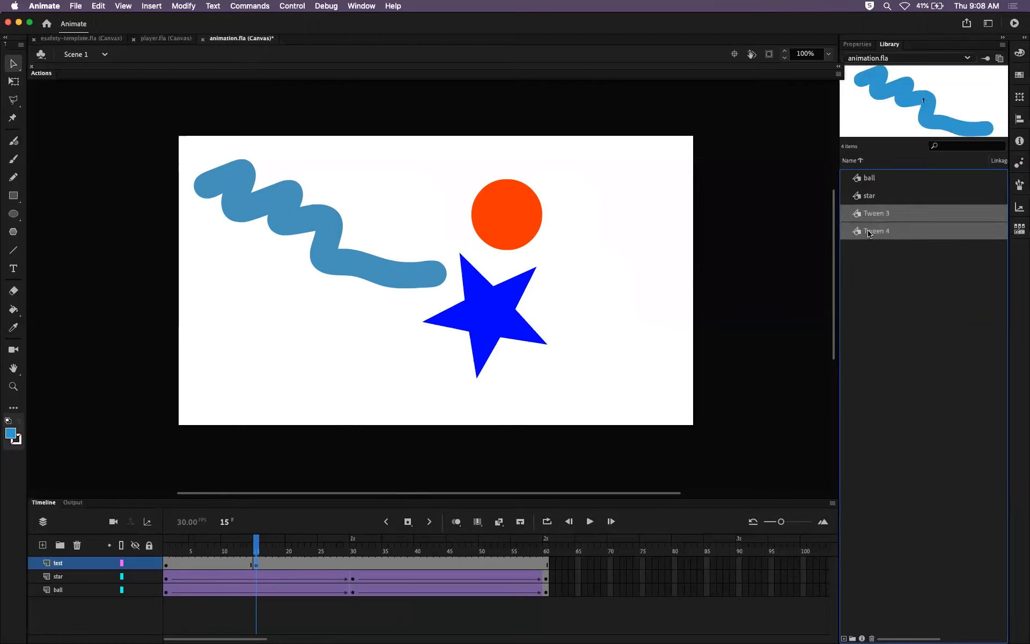
left_click(871, 638)
Step: Insert additional keyframes at frames 4, 7 and 10 of the test layer
left_click(187, 564)
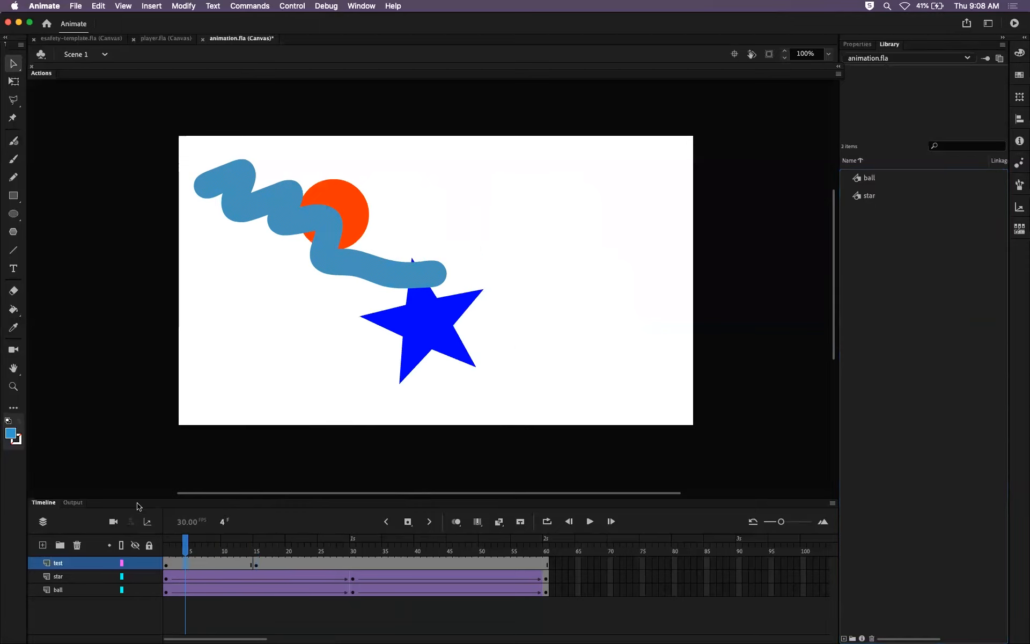
left_click(202, 544)
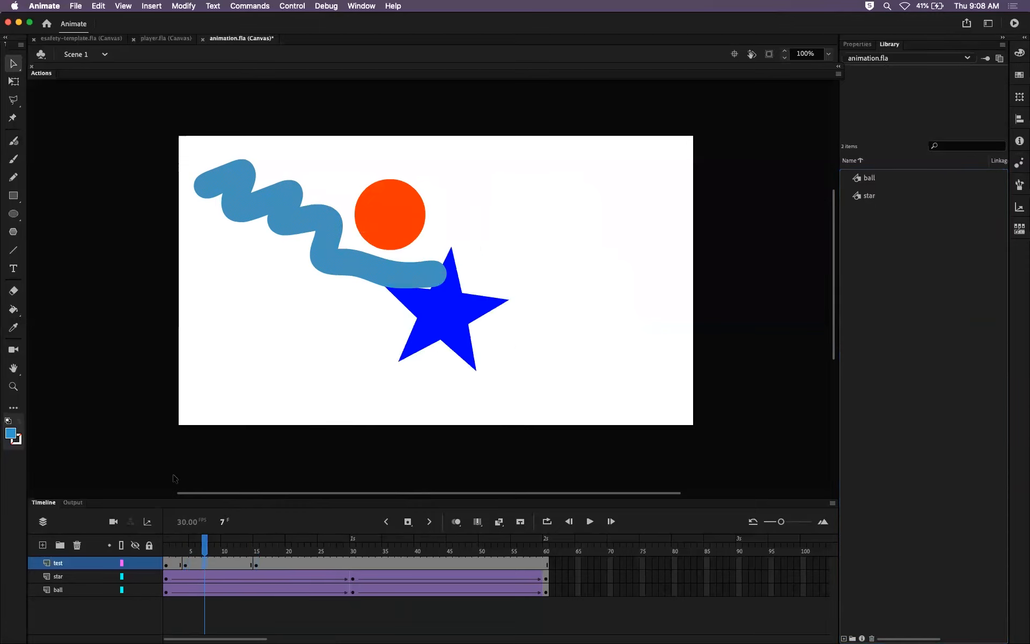
left_click(226, 541)
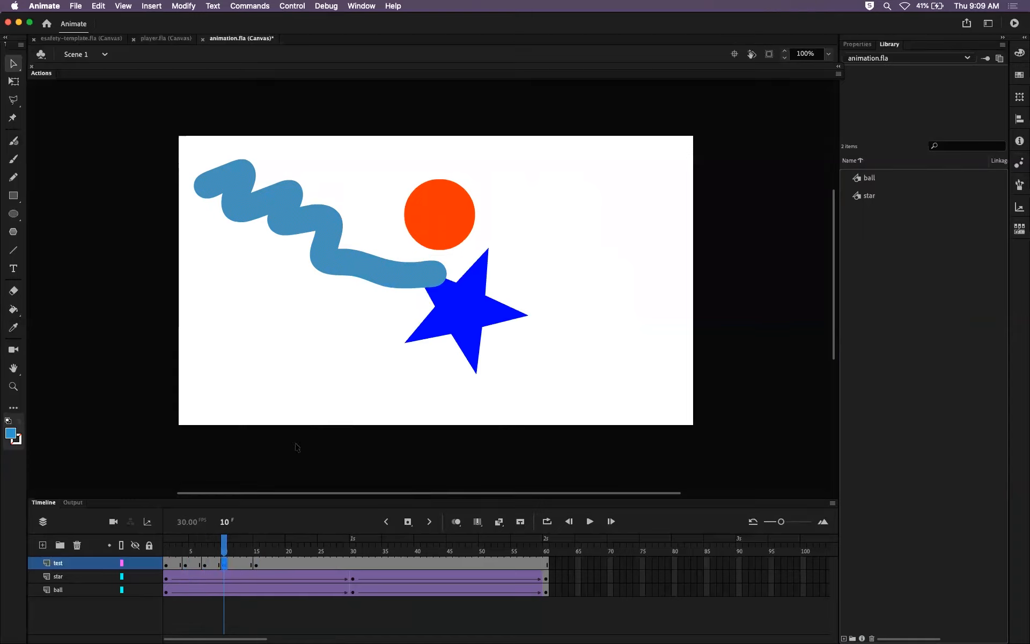
Step: Apply classic tweens to frames 1 through 13 of the test layer, accepting the conversion of each keyframe's stroke to a symbol
left_click(244, 552)
left_click_drag(166, 567, 244, 563)
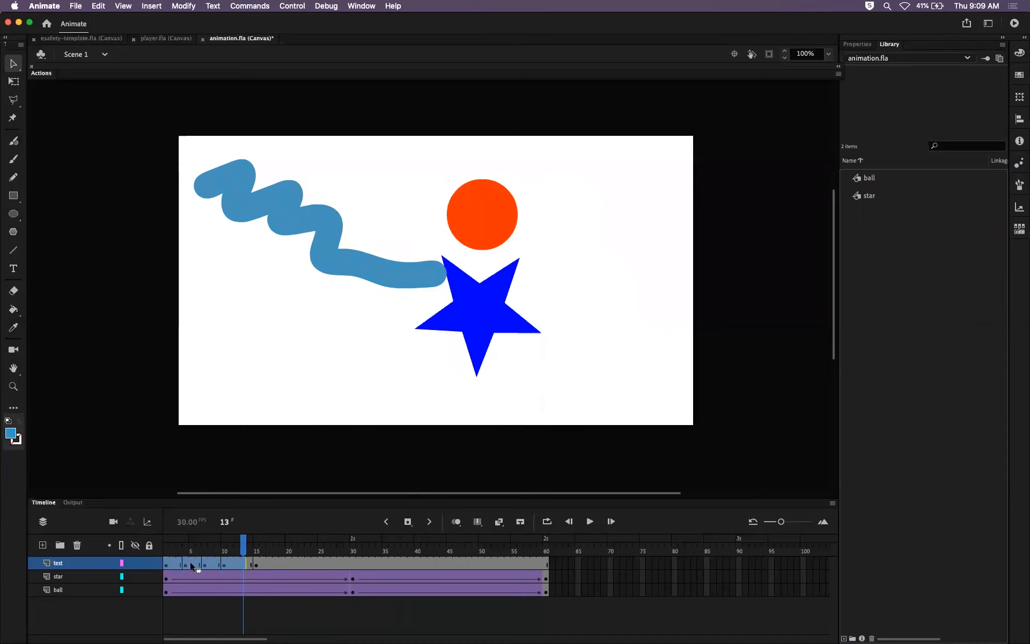
right_click(212, 567)
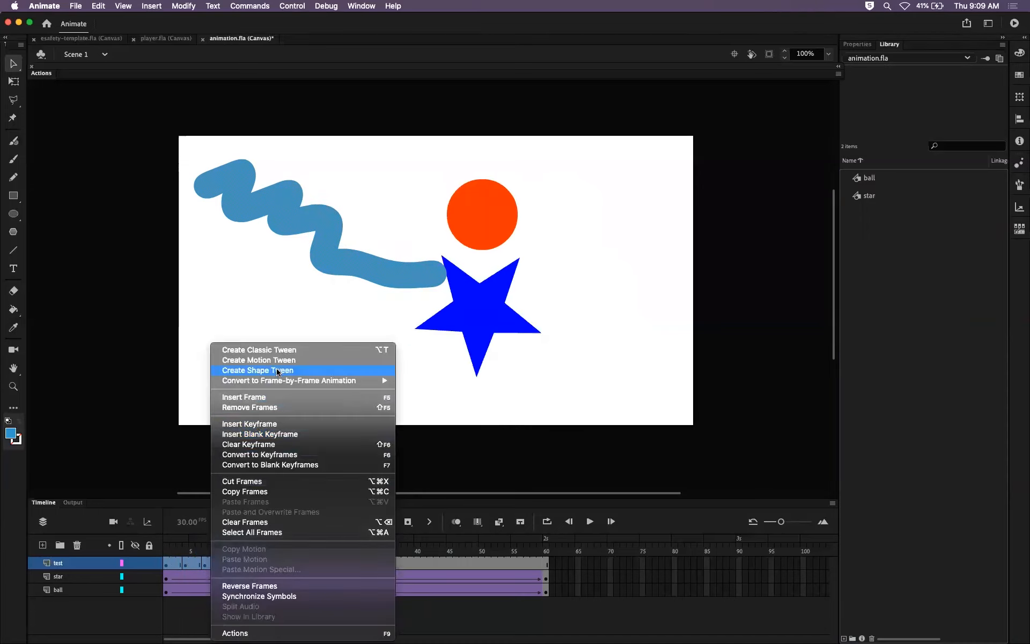
left_click(286, 350)
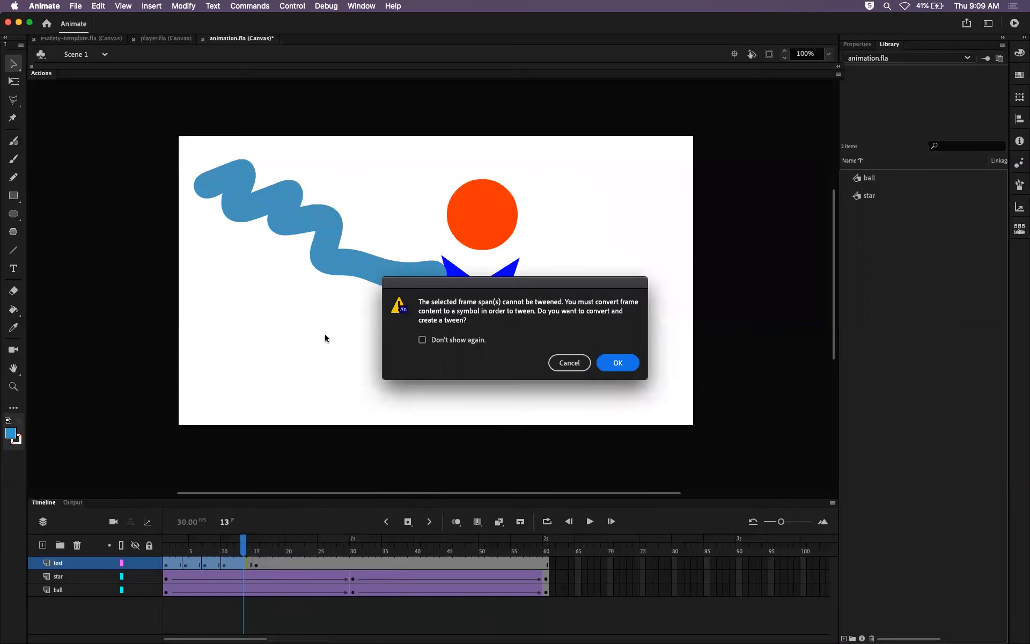
left_click(617, 365)
Step: Compare the library previews of the symbols Tween 5 through Tween 8
left_click(876, 214)
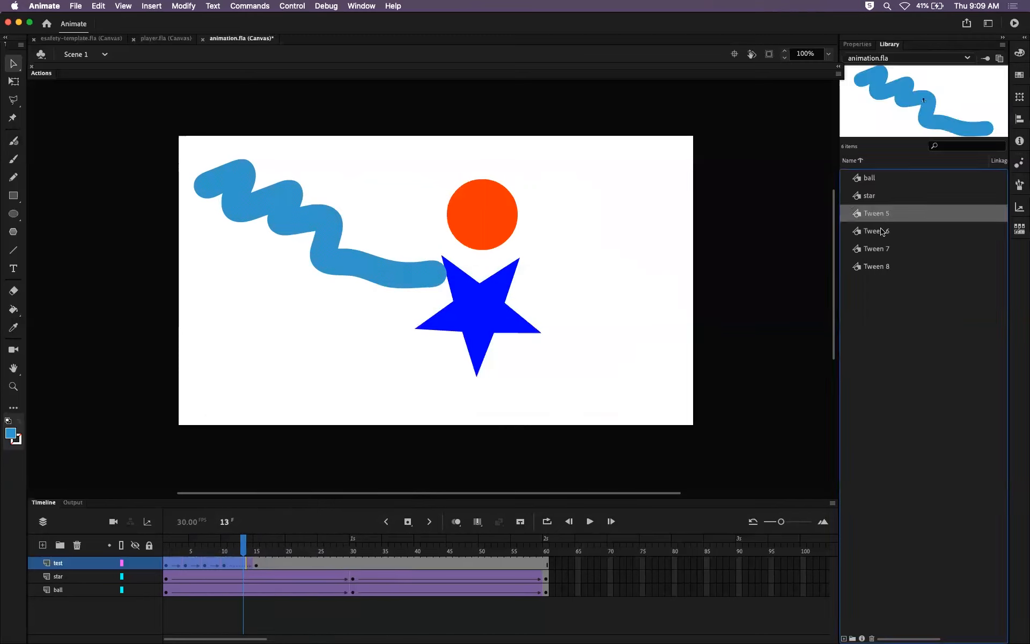
left_click(882, 231)
left_click(880, 249)
left_click(884, 266)
left_click(880, 249)
left_click(881, 232)
left_click(882, 214)
left_click(879, 232)
left_click(877, 248)
left_click(877, 266)
left_click(883, 249)
left_click(883, 232)
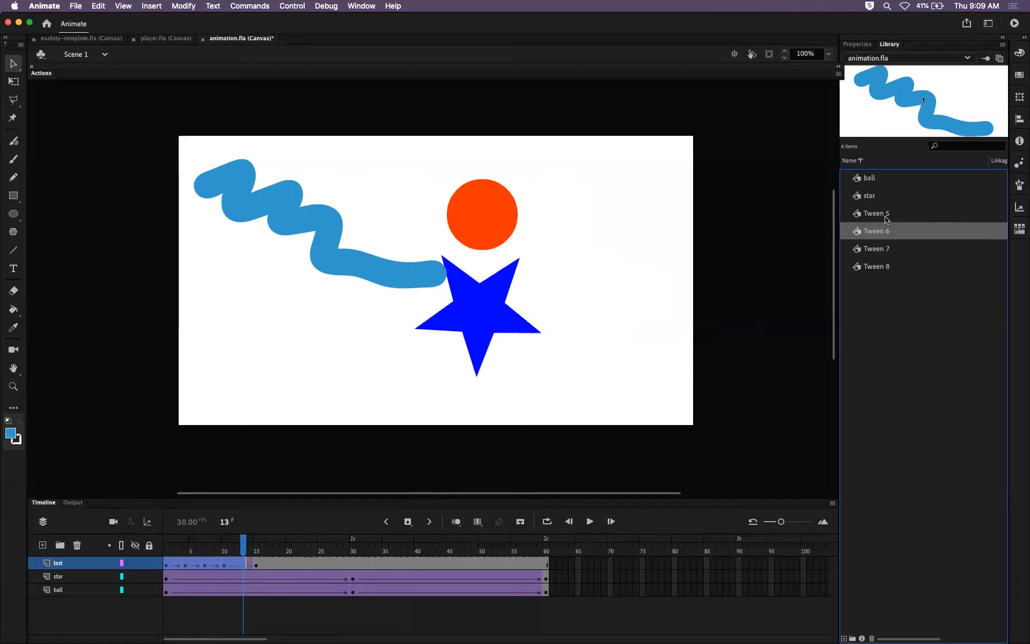
left_click(885, 214)
mouse_move(227, 546)
left_mouse_down()
mouse_move(172, 546)
mouse_move(249, 546)
mouse_move(212, 546)
left_mouse_up()
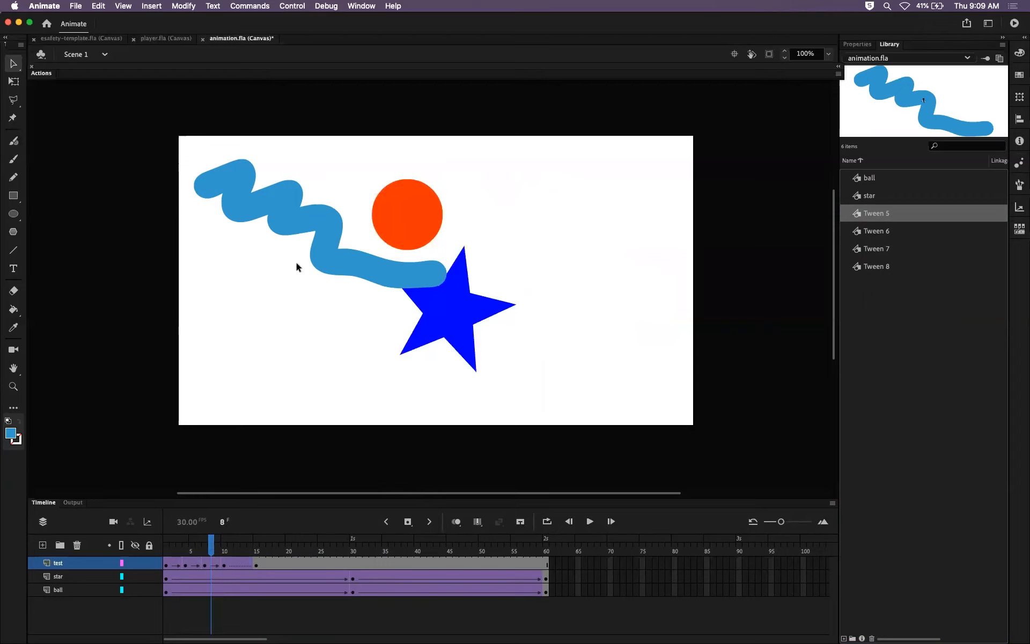
left_click_drag(222, 519, 231, 516)
key("Down")
key("Up")
key("Up")
key("Down")
key("Down")
key("Up")
key("Up")
Step: Undo the extra keyframes and classic tweens on the test layer, and delete the symbols Tween 5 through Tween 8 from the library
left_click_drag(224, 526, 232, 524)
left_click(869, 221)
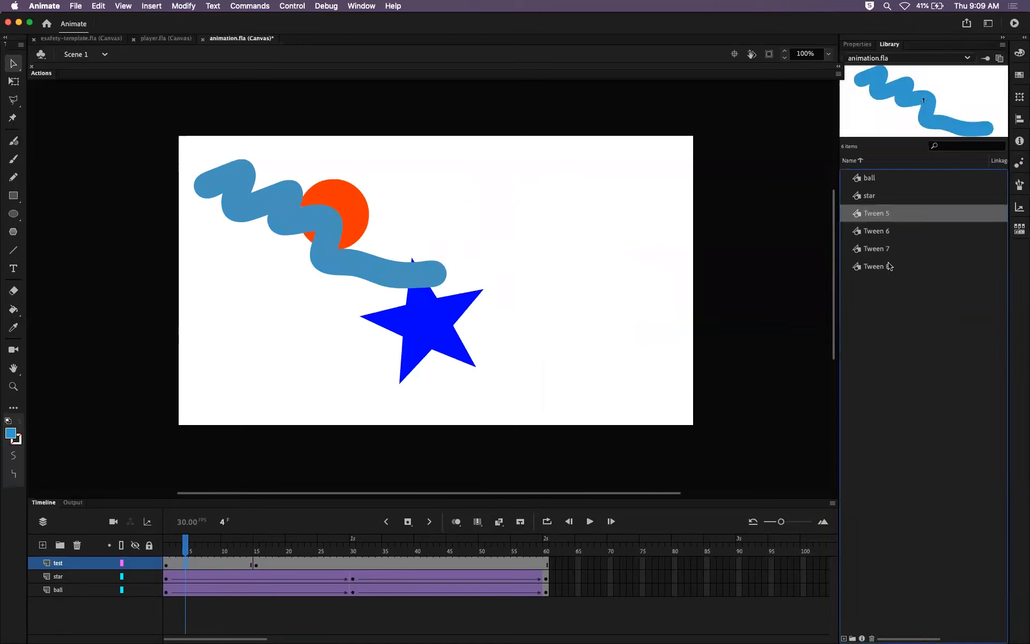
left_click(882, 267, "shift")
mouse_move(873, 637)
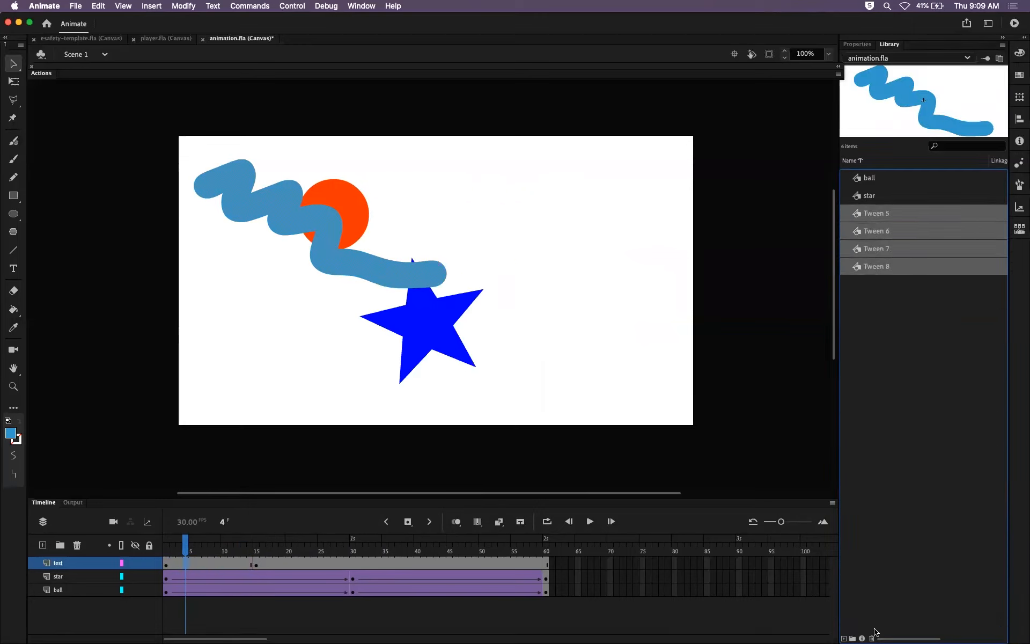
left_click(872, 637)
Step: Clear the test layer's keyframe at frame 15 and delete the blue brush stroke from the stage
left_click(255, 565)
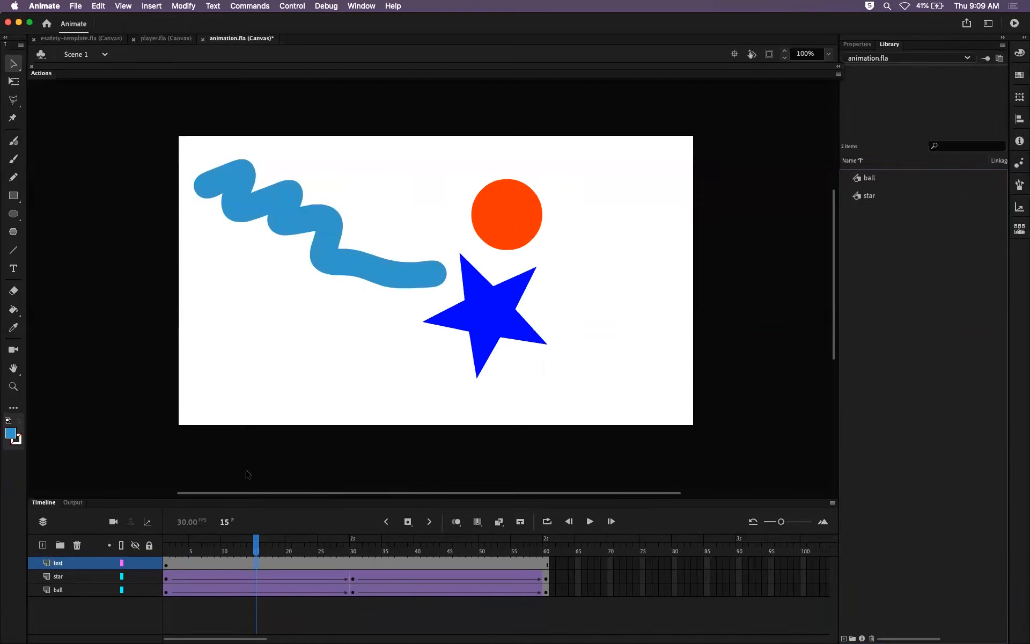
mouse_move(256, 548)
left_mouse_down()
mouse_move(198, 545)
mouse_move(251, 544)
left_mouse_up()
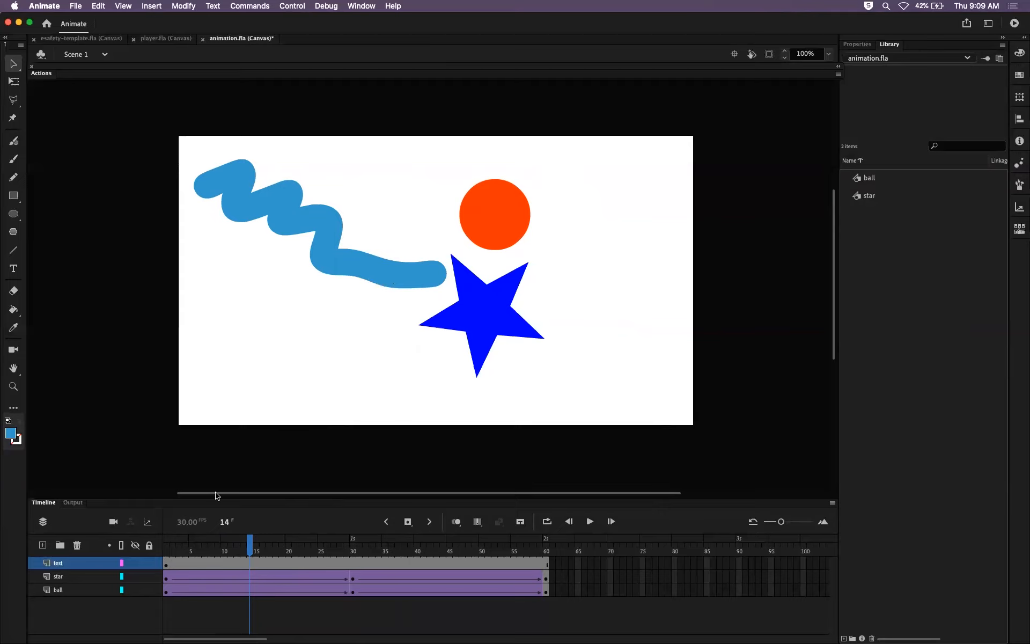
mouse_move(250, 548)
left_mouse_down()
mouse_move(172, 548)
mouse_move(310, 548)
mouse_move(276, 548)
left_mouse_up()
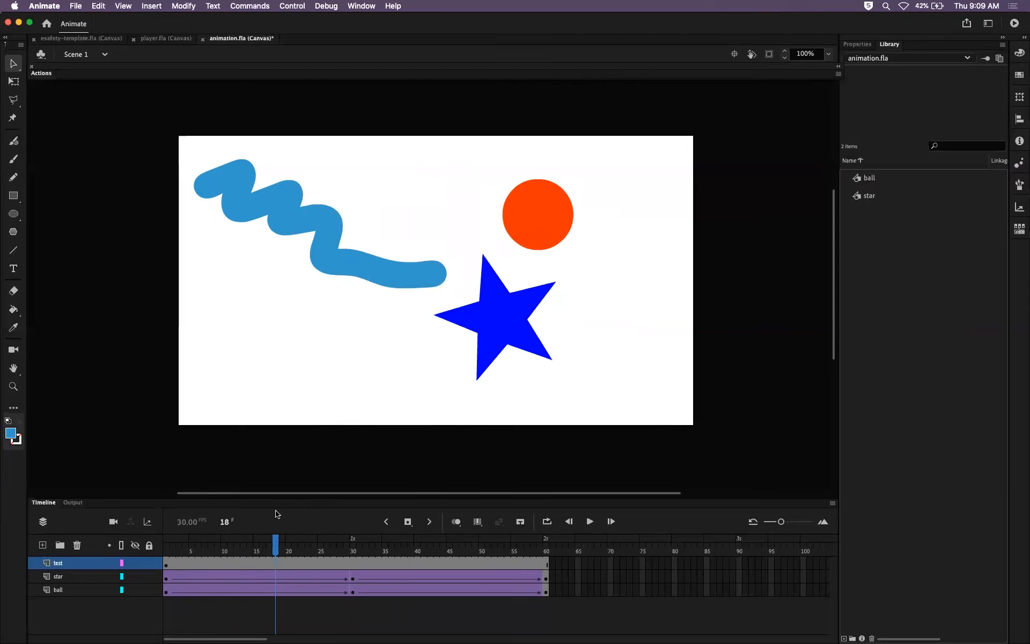
left_click(396, 268)
key("Delete")
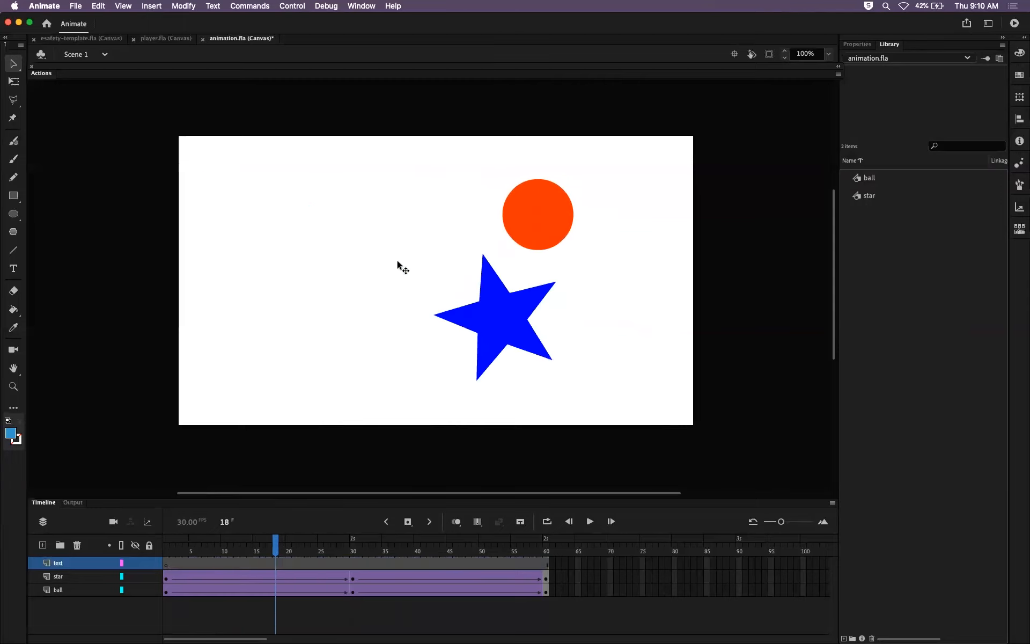
Step: Draw a blue rectangle of about 255 by 123 px on the test layer, with a dark purple stroke of size 6
left_click(20, 199)
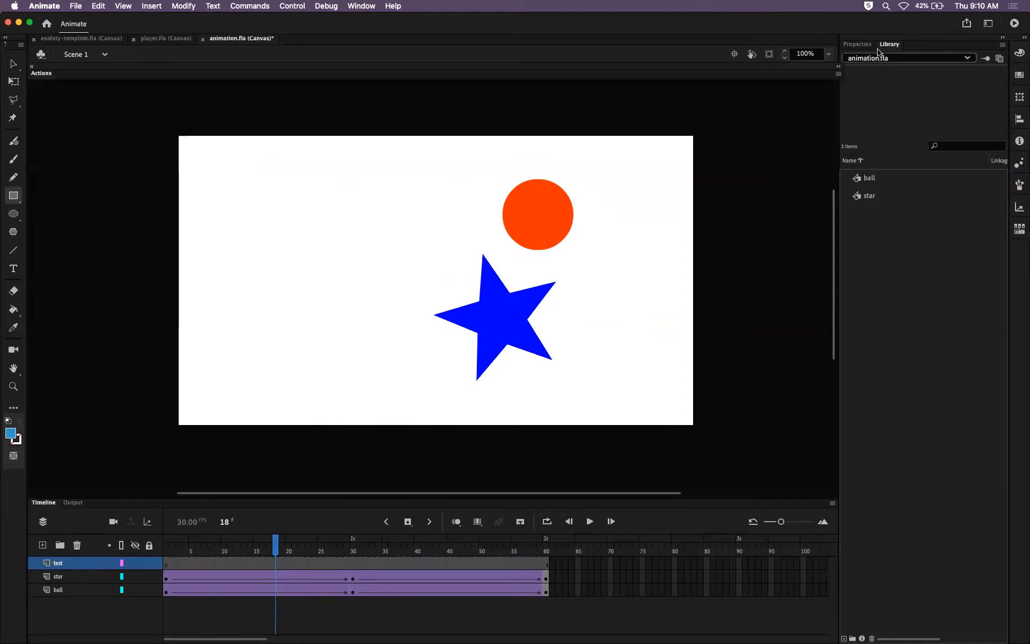
left_click(860, 45)
left_click(862, 187)
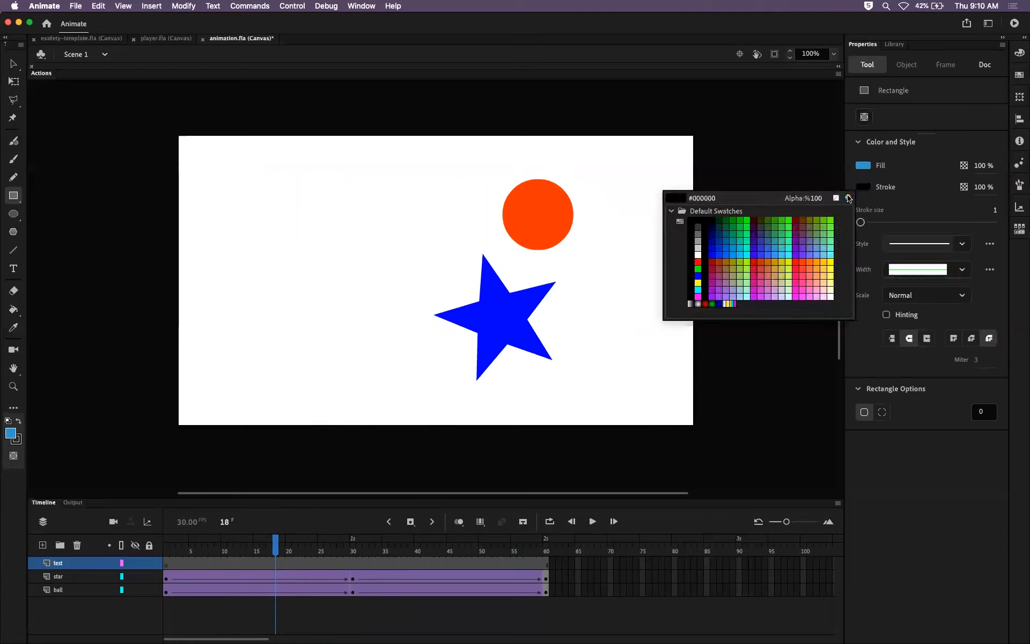
left_click(757, 236)
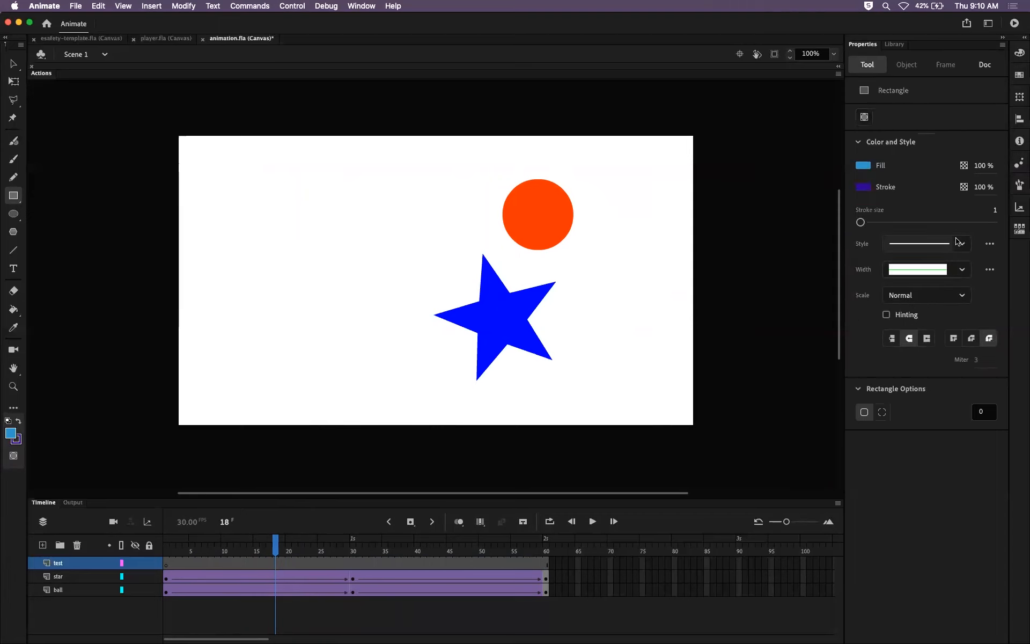
left_click_drag(860, 222, 866, 223)
mouse_move(255, 196)
left_mouse_down()
mouse_move(351, 266)
mouse_move(394, 263)
left_mouse_up()
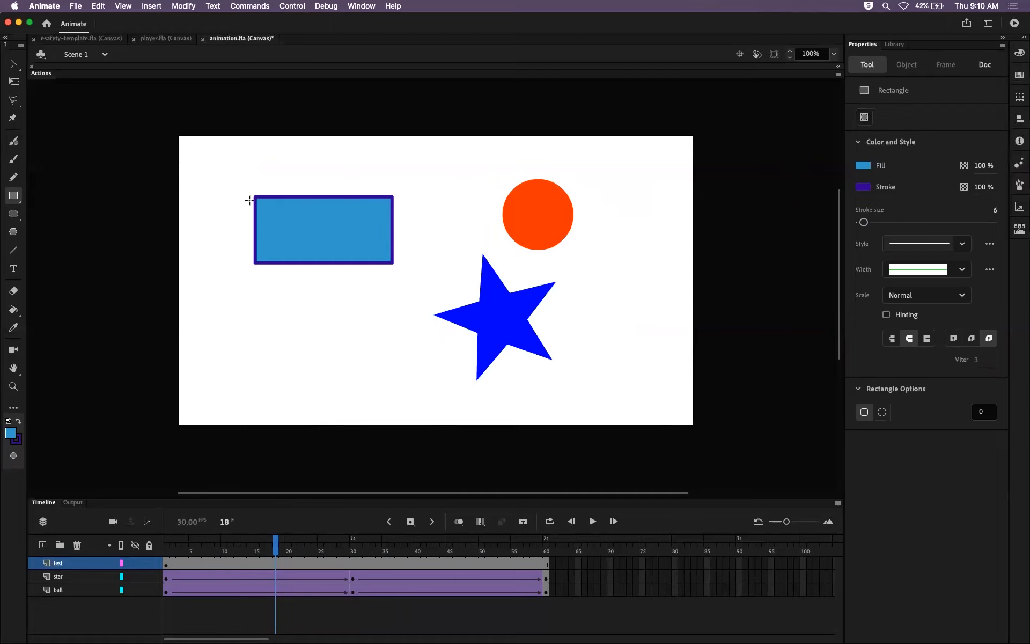
Step: Convert only the rectangle's fill, without its stroke, to a graphic symbol named box
left_click(13, 63)
left_click_drag(271, 553, 224, 553)
left_click(67, 563)
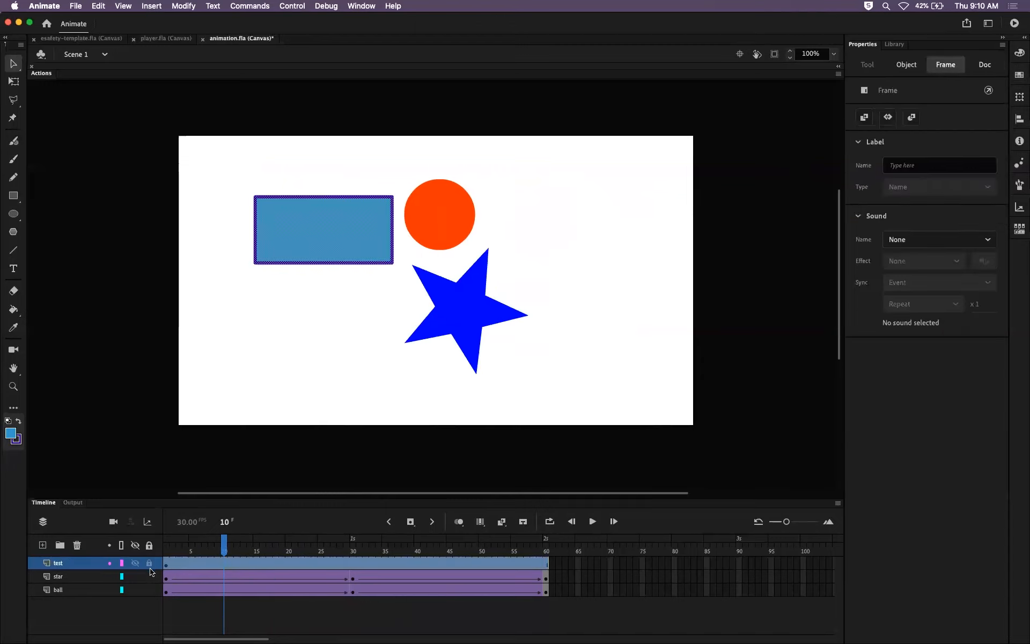
left_click(329, 323)
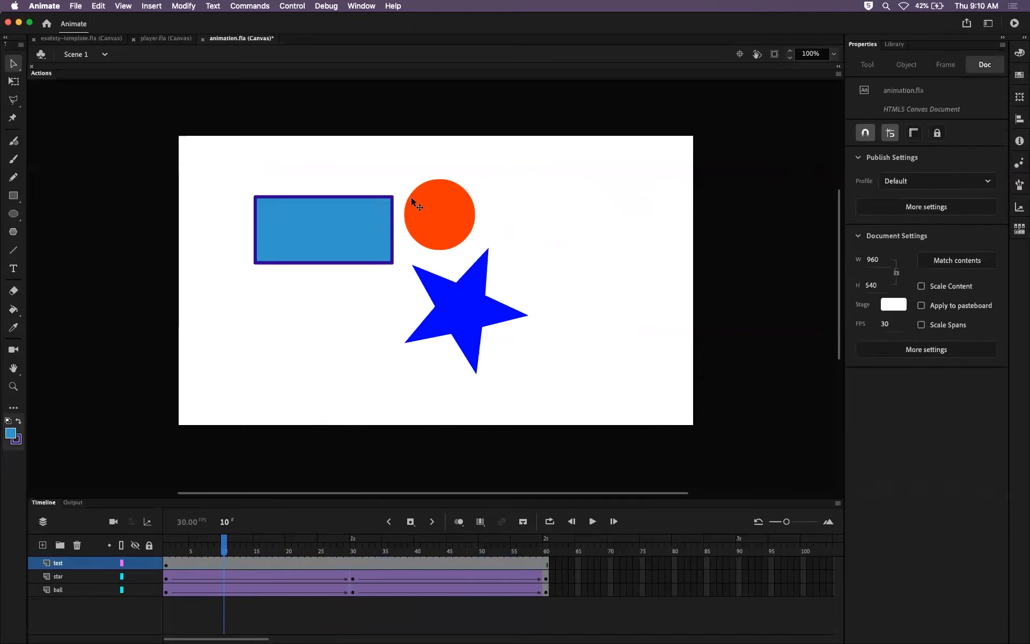
left_click_drag(225, 553, 385, 548)
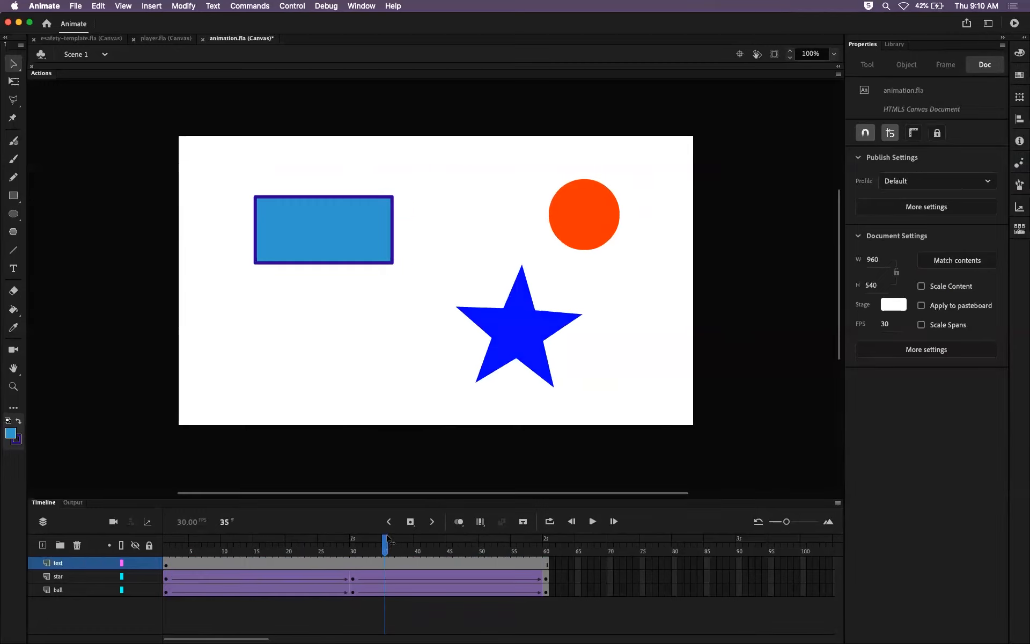
left_click(327, 229)
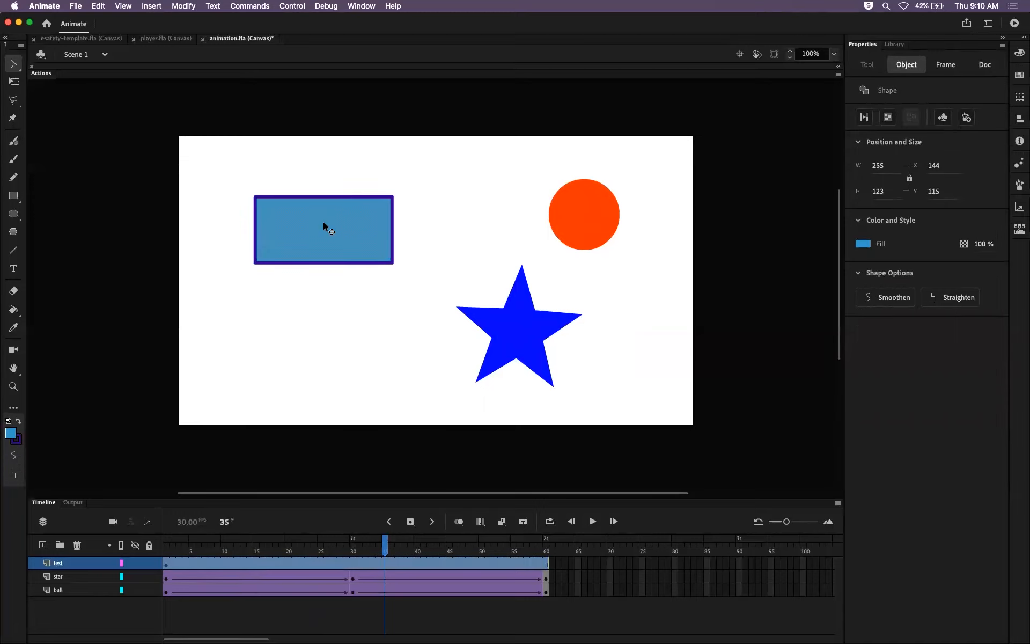
key("F8")
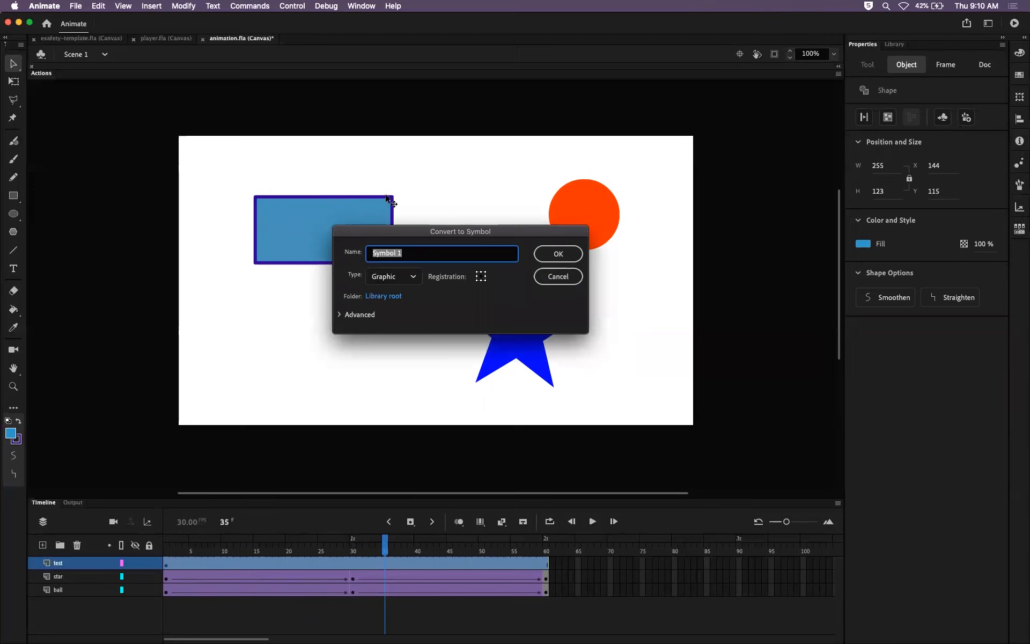
type("box")
key("Return")
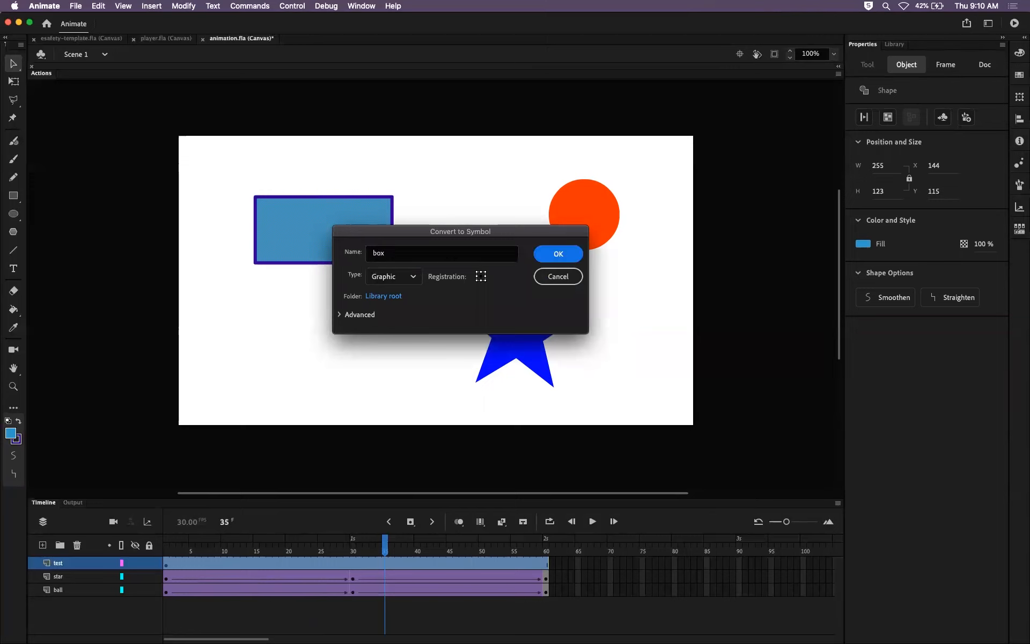
key("Escape")
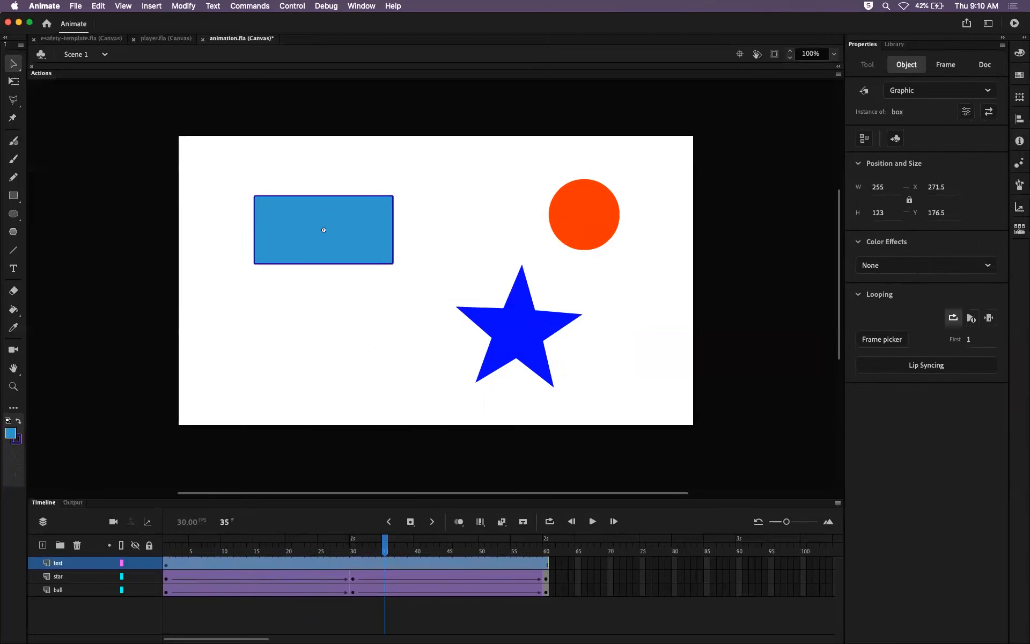
Step: Move the box symbol below its outline to show their separation, and return it to its original place
left_click_drag(324, 230, 334, 324)
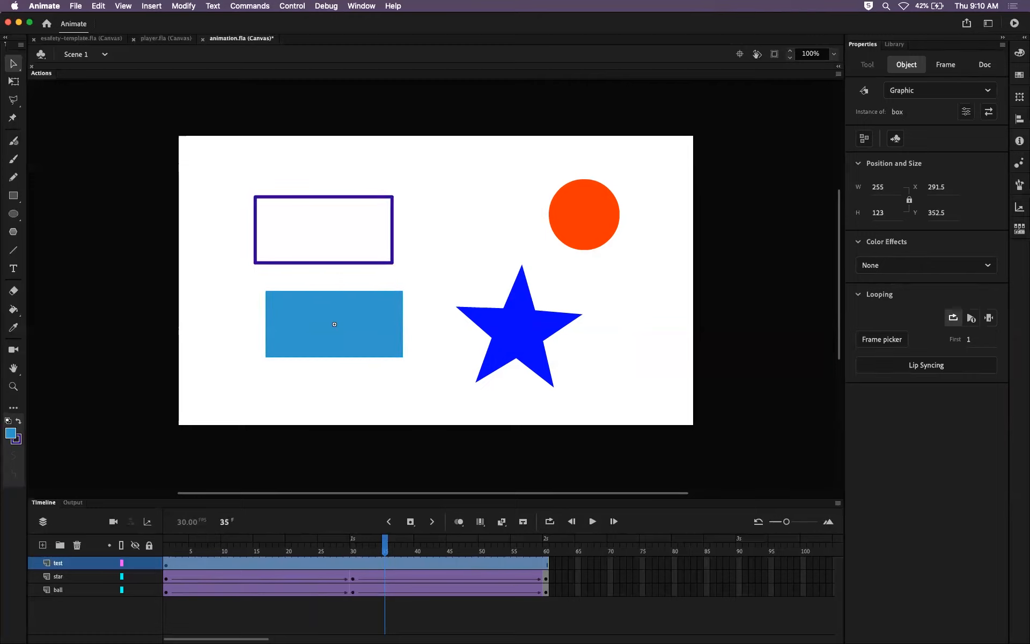
left_click_drag(334, 324, 324, 230)
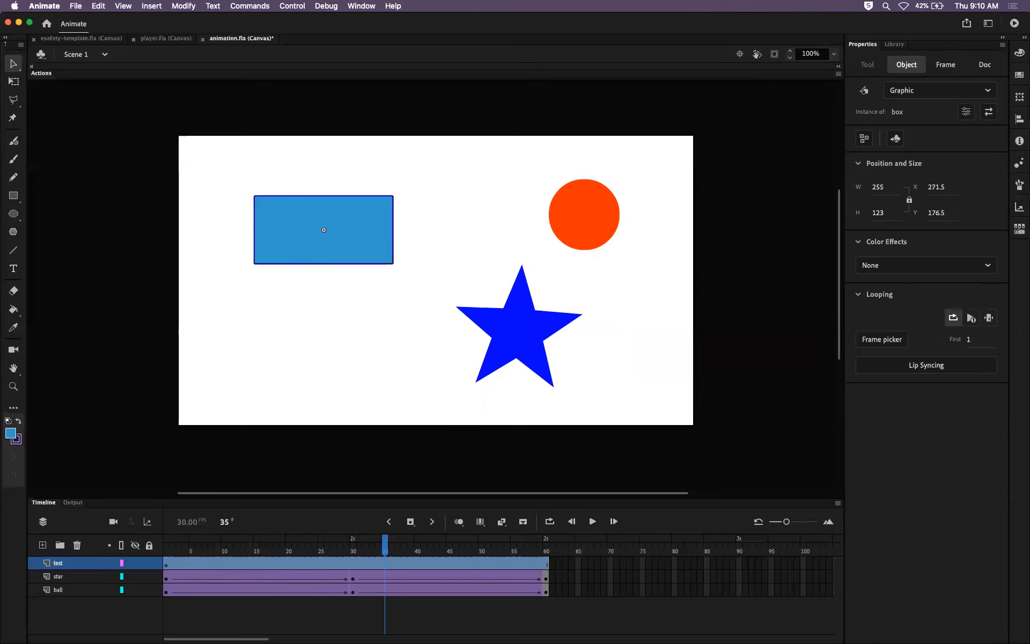
key("super+z")
Step: Select the box symbol together with its outline, and play the animation from frame 1
left_click_drag(229, 180, 449, 293)
left_click(449, 293)
left_click_drag(188, 165, 461, 296)
left_click(324, 230)
left_click_drag(384, 545, 166, 544)
key("Escape")
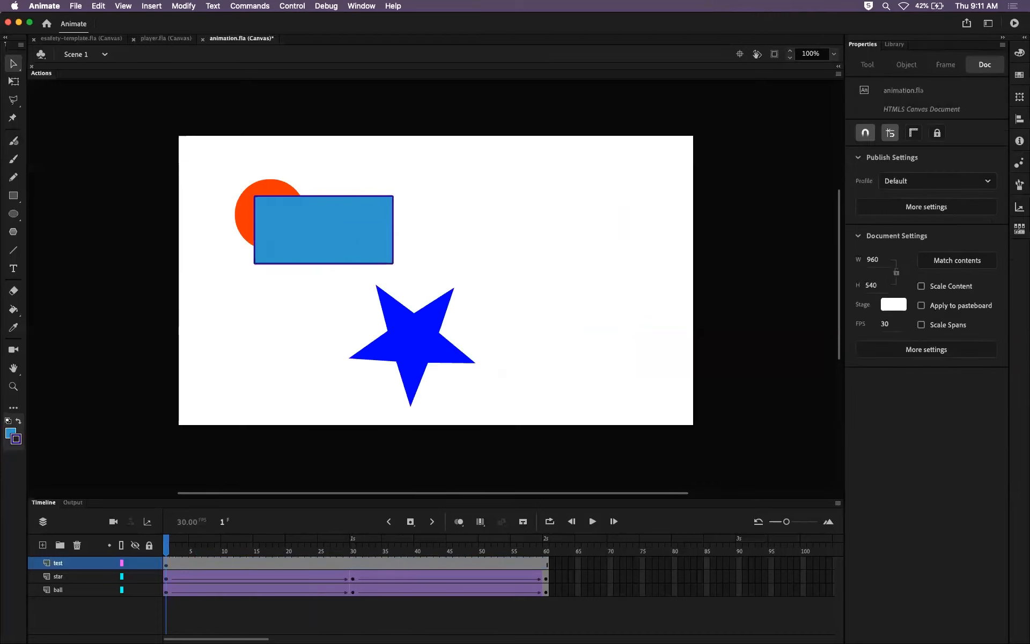
key("Return")
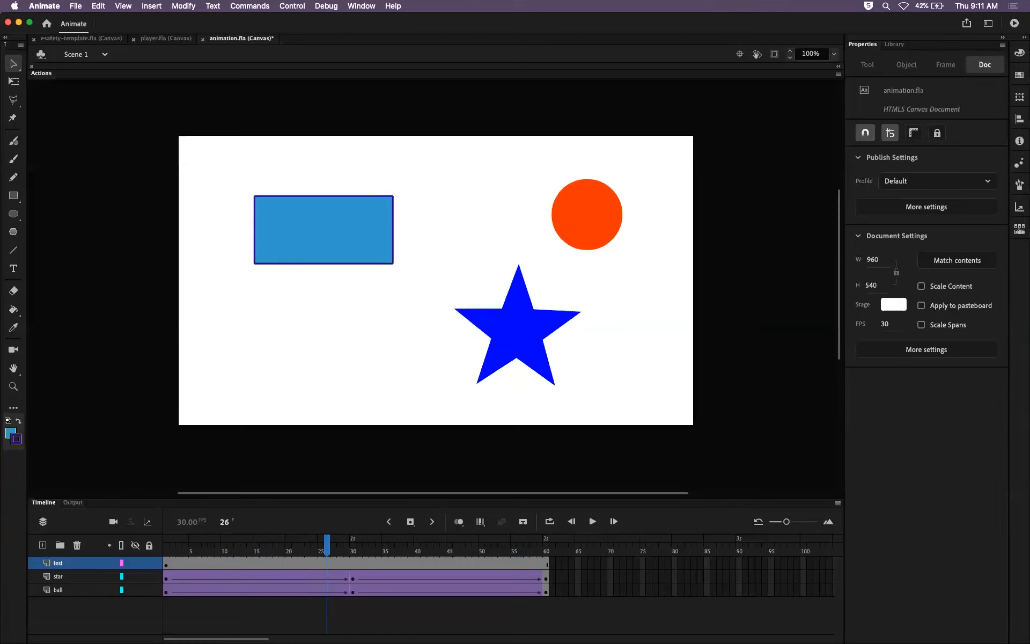
Step: Try moving the box symbol below its outline to about X 322, Y 390, and pulling the outline's edges
left_click(323, 230)
left_click_drag(323, 230, 350, 344)
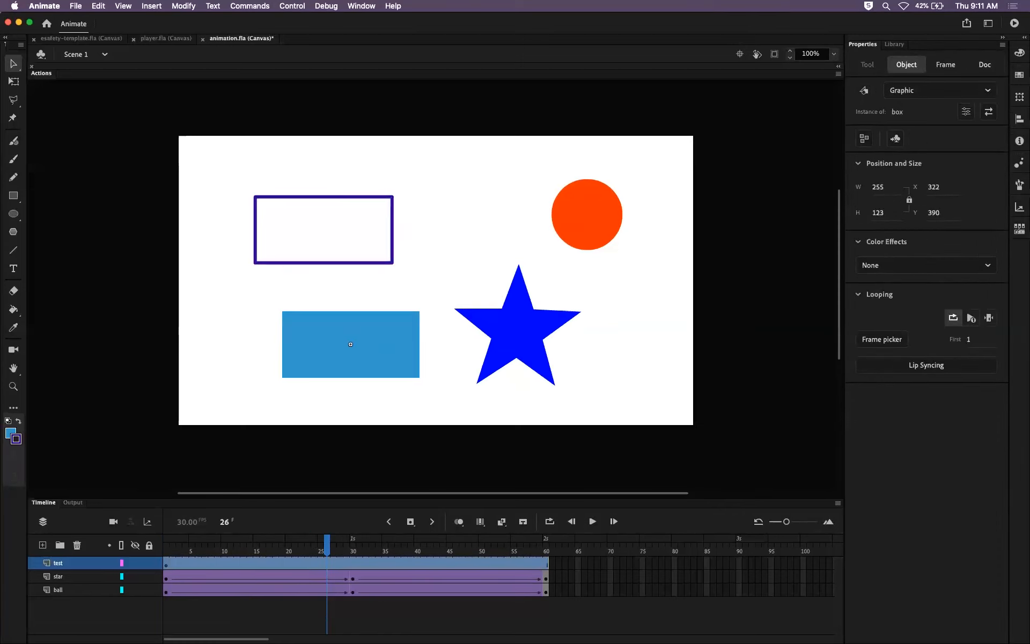
left_click(300, 236)
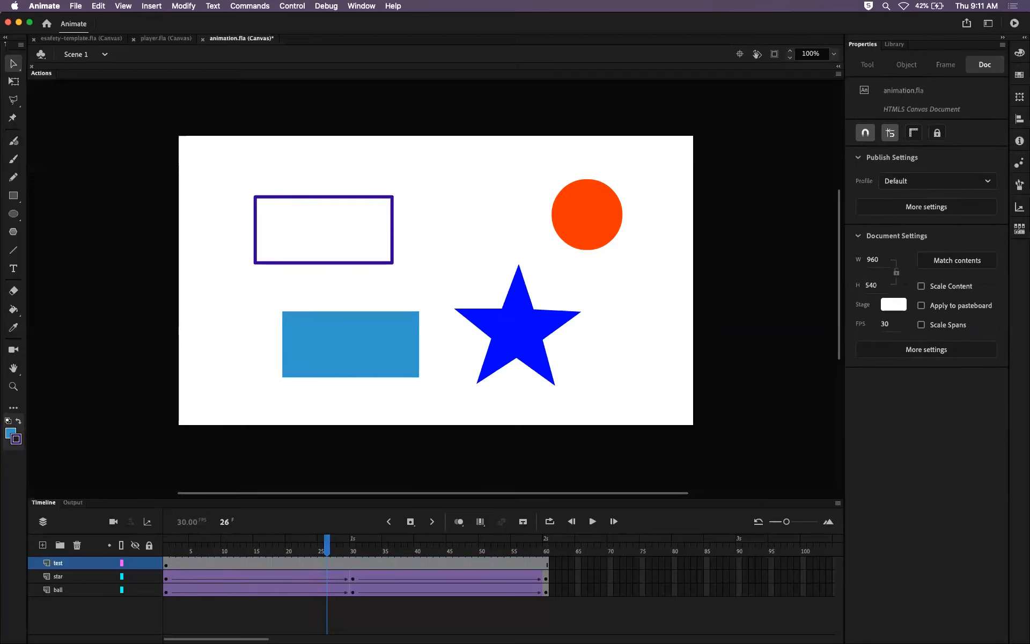
left_click(256, 230)
left_click(290, 236)
left_click(324, 262)
mouse_move(457, 167)
left_mouse_down()
mouse_move(360, 225)
mouse_move(469, 200)
left_mouse_up()
key("super+z")
left_click_drag(392, 209, 450, 194)
key("super+z")
Step: Undo the changes to the outline and the box symbol's move
key("super+shift+a")
key("super+z")
key("super+z")
key("super+z")
key("super+z")
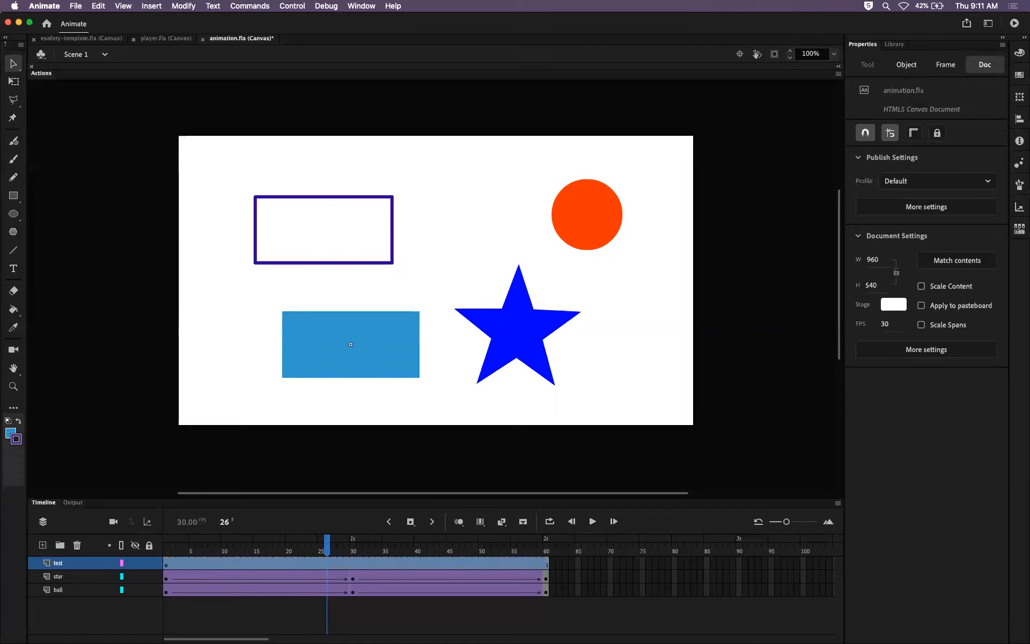
key("super+z")
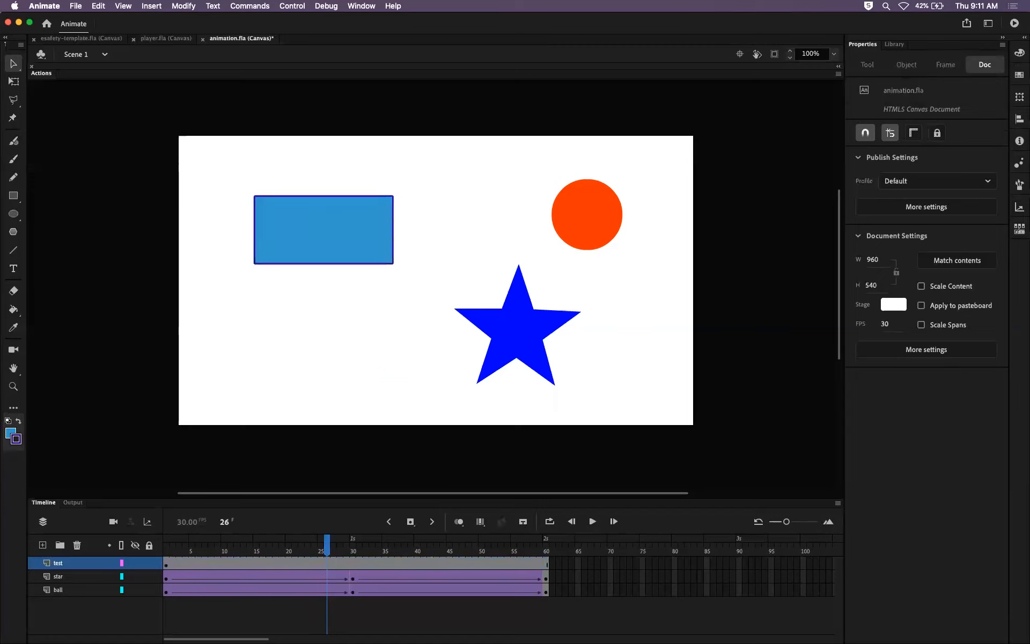
Step: Insert a keyframe at frame 15 of the test layer and create a classic tween before it, accepting the conversion to symbols
left_click(256, 563)
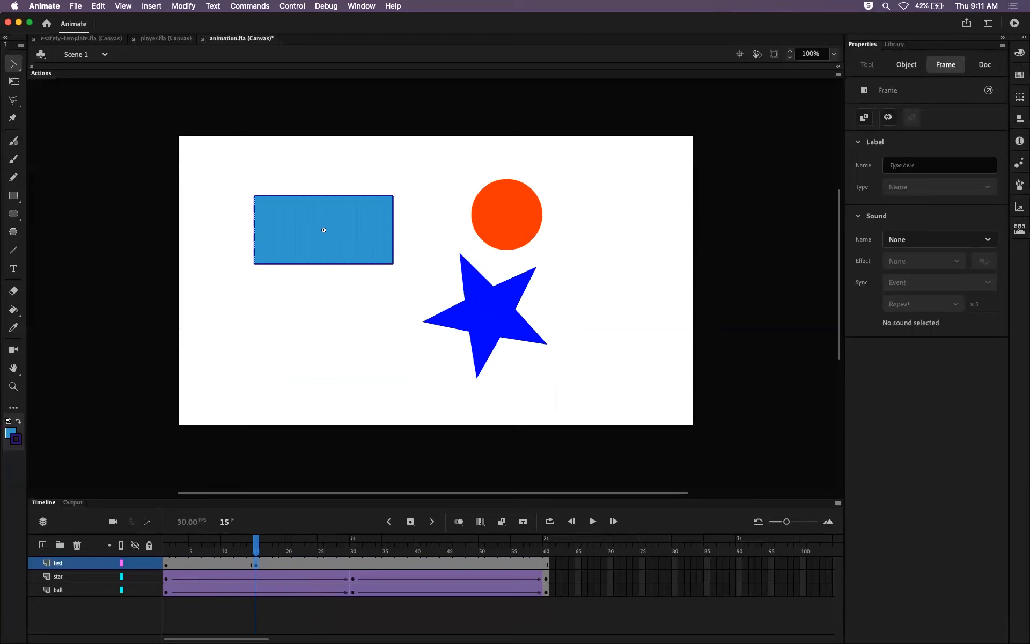
left_click(211, 563)
right_click(212, 566)
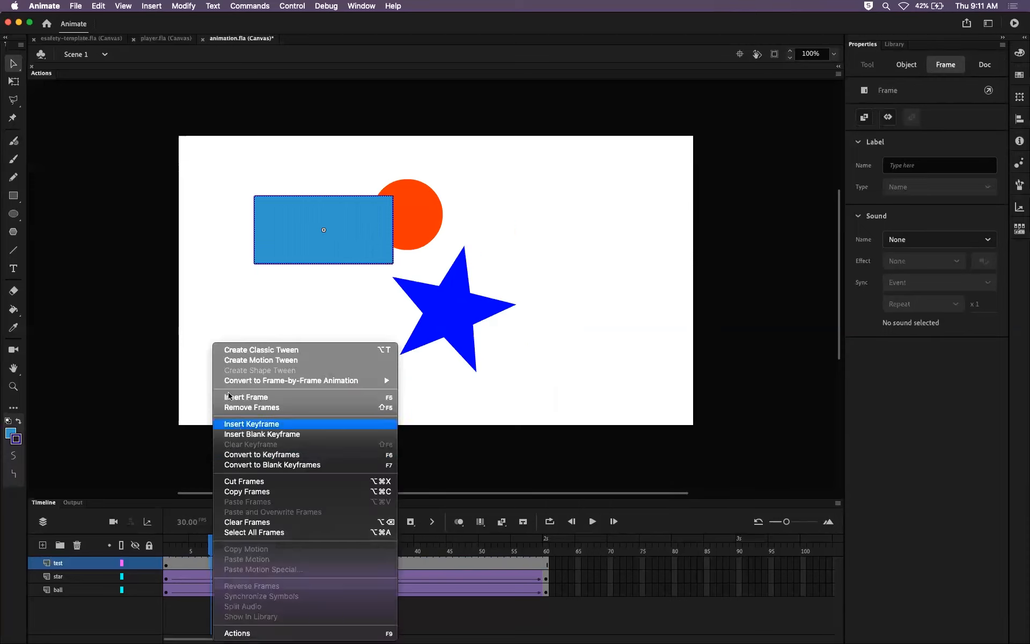
left_click(239, 349)
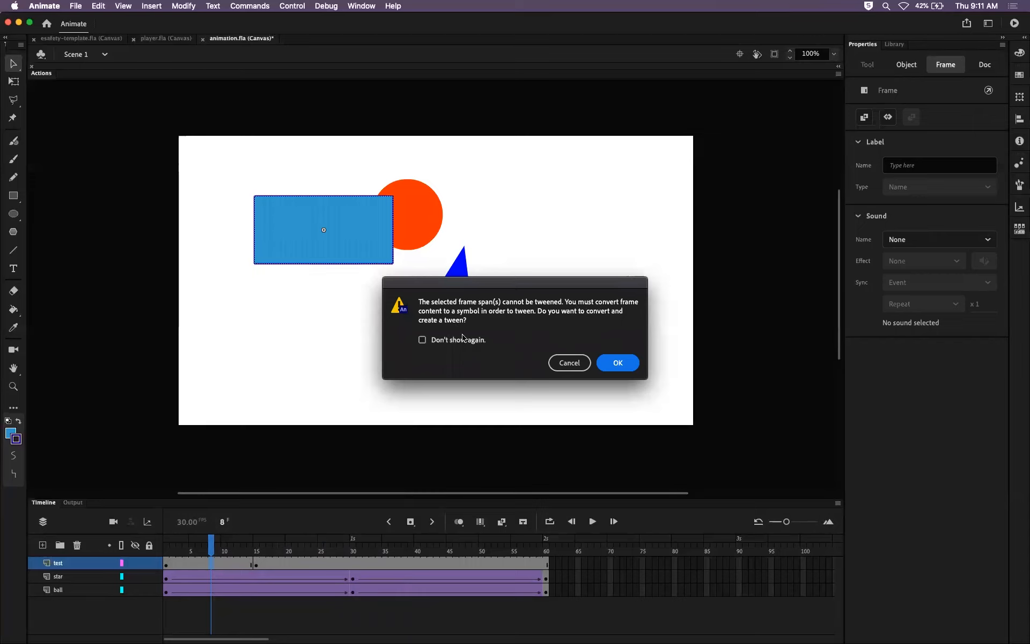
left_click(629, 361)
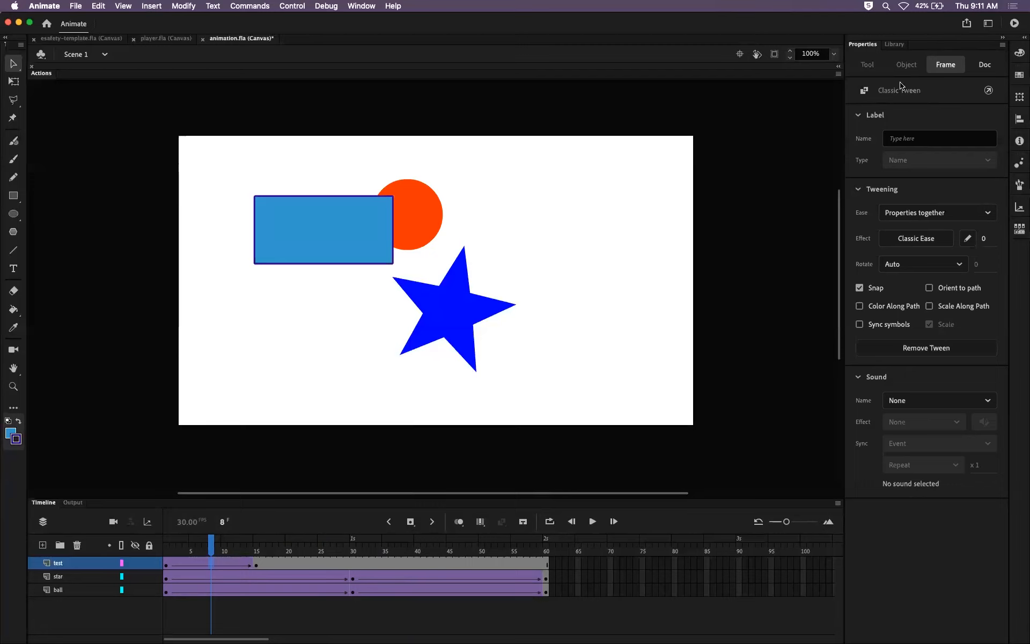
Step: Compare the library previews of the symbols box, Tween 9 and Tween 10
left_click(894, 44)
left_click(881, 234)
left_click(885, 247)
left_click(881, 227)
left_click(881, 246)
left_click(881, 231)
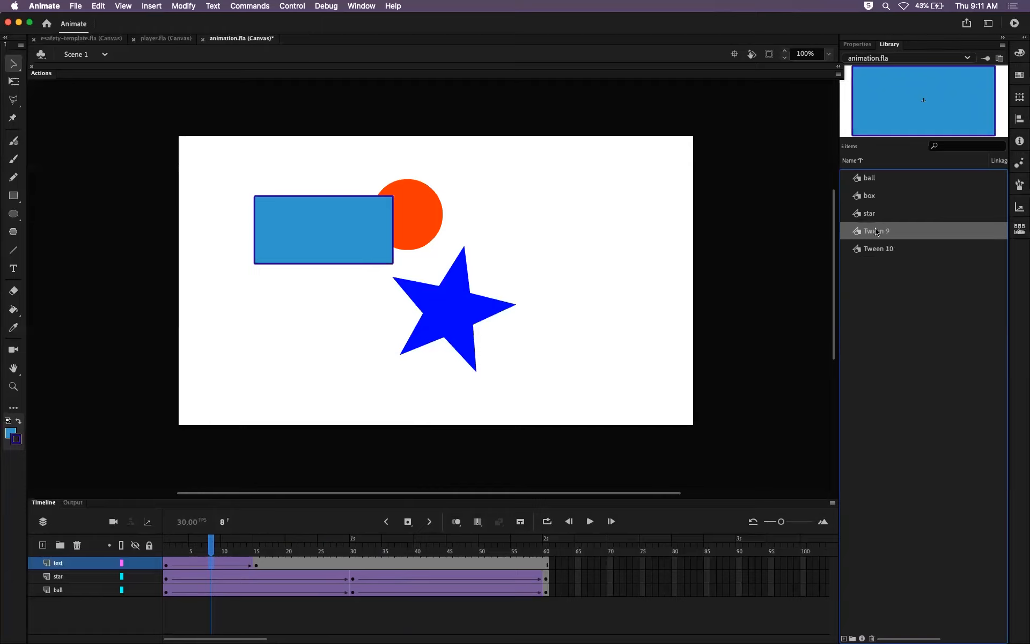
left_click(867, 192)
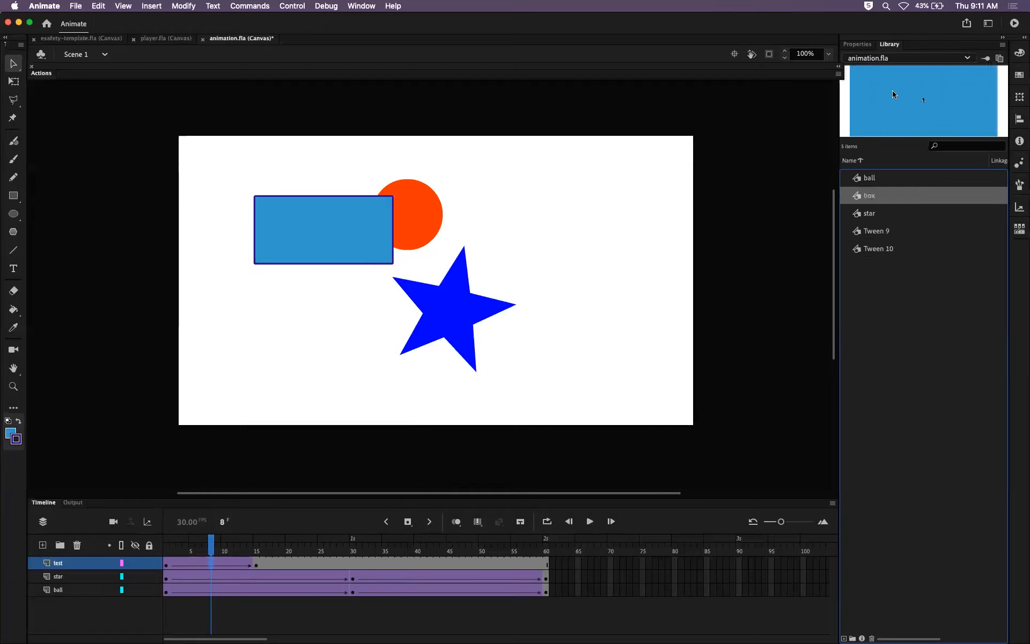
left_click(888, 232)
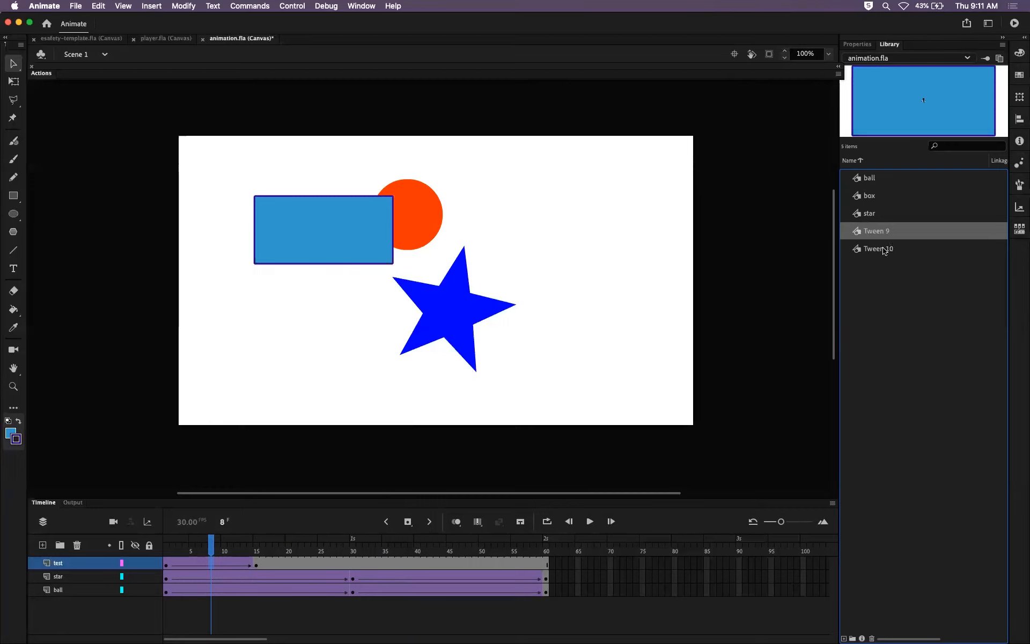
Step: At frame 15 of the test layer, move the rectangle down beside the star and rotate it counterclockwise to a steep diagonal
left_click(166, 564)
left_click(251, 565)
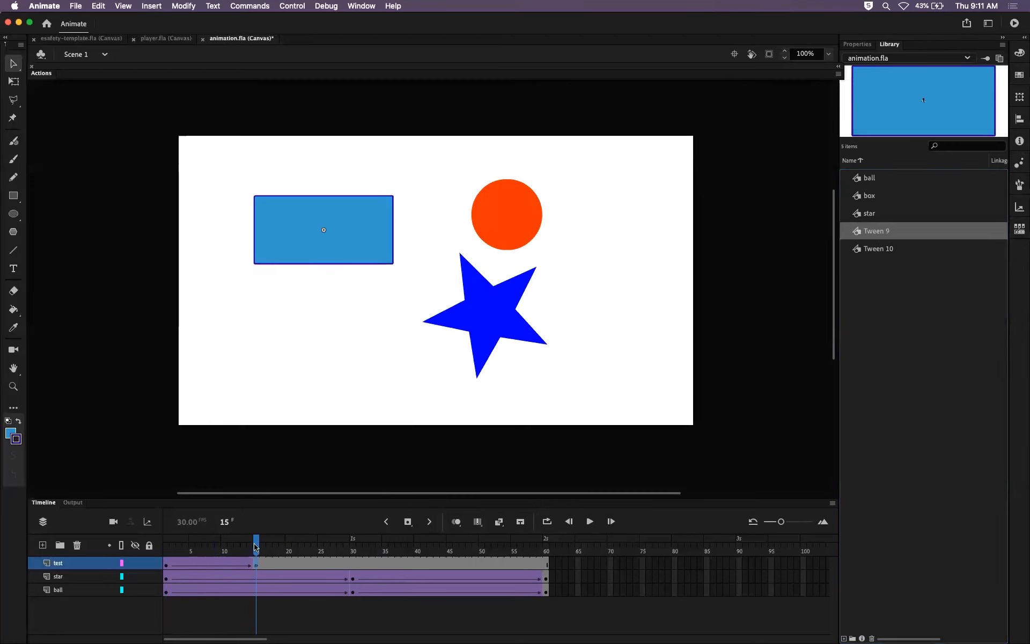
mouse_move(261, 549)
left_mouse_down()
mouse_move(221, 549)
mouse_move(256, 549)
left_mouse_up()
left_click_drag(347, 244, 370, 333)
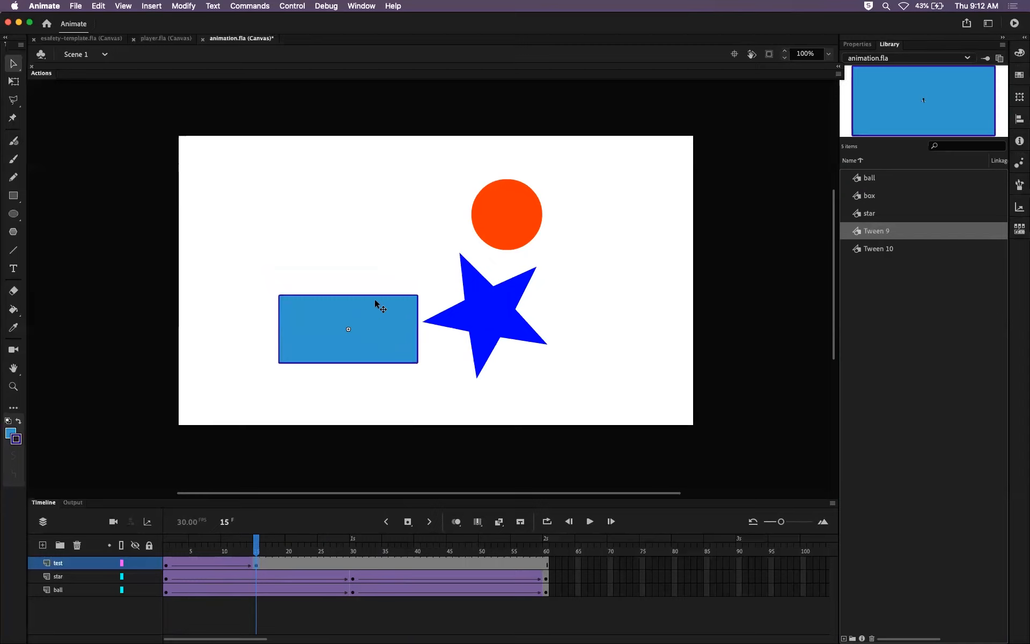
key("q")
left_click_drag(421, 301, 371, 240)
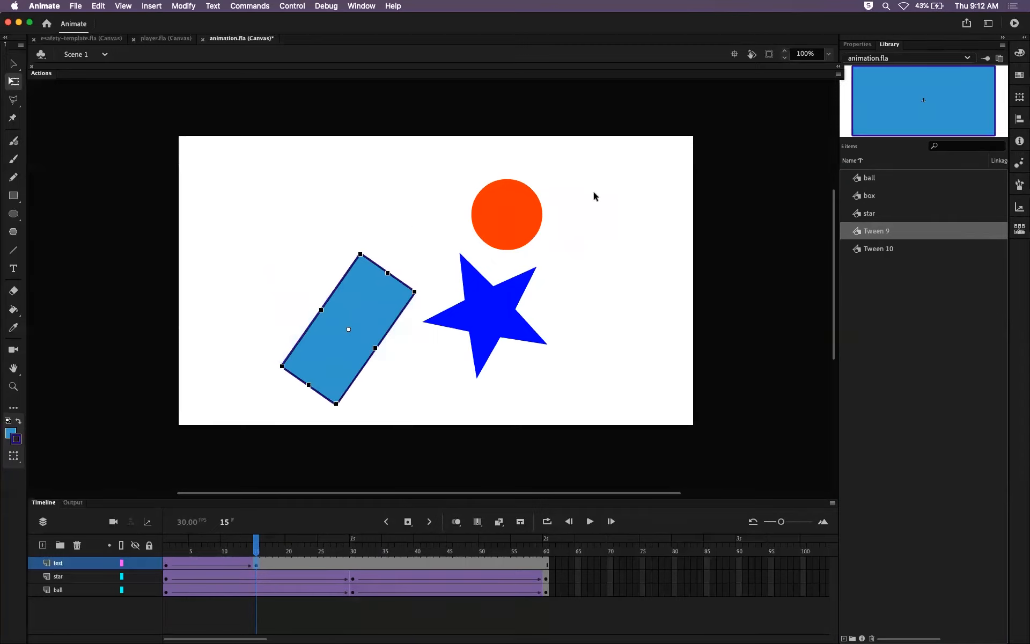
Step: Apply an Alpha color effect to the rectangle at frame 15 of the test layer to make it semi-transparent, and preview a following frame
left_click(857, 44)
left_click(925, 264)
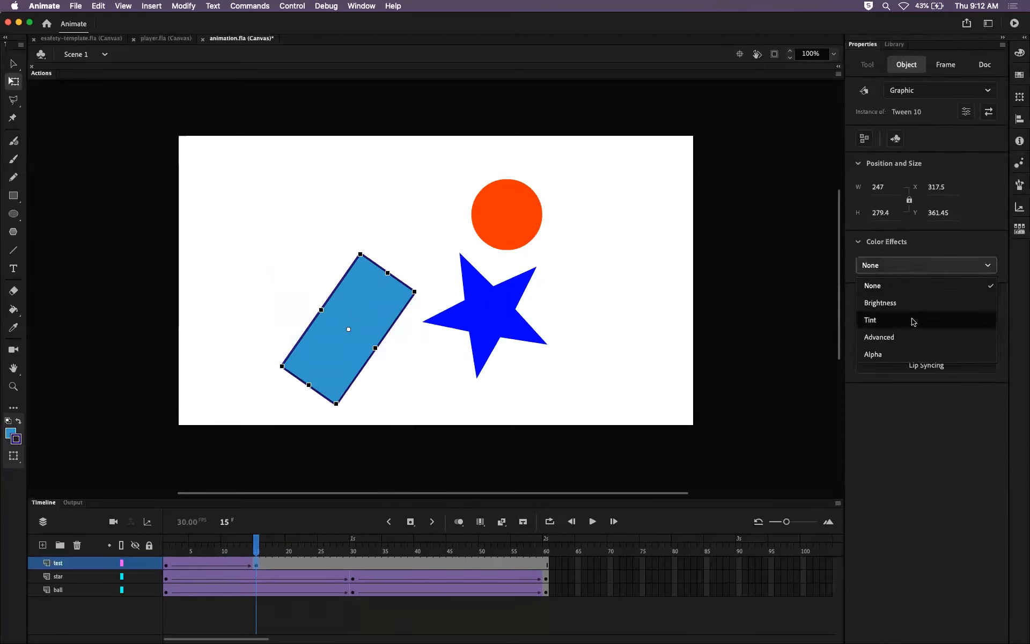
left_click(904, 352)
left_click_drag(859, 296, 939, 296)
left_click_drag(257, 548, 294, 548)
left_click(774, 221)
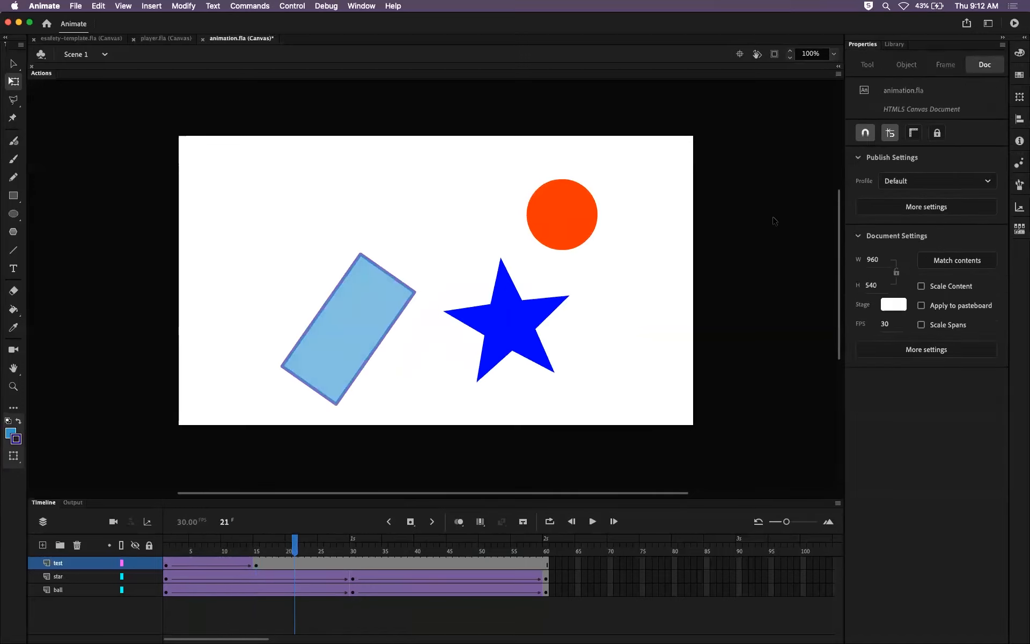
Step: Compare the library previews of box, Tween 9 and Tween 10, and scrub through the frames after the test layer's tween
left_click(893, 44)
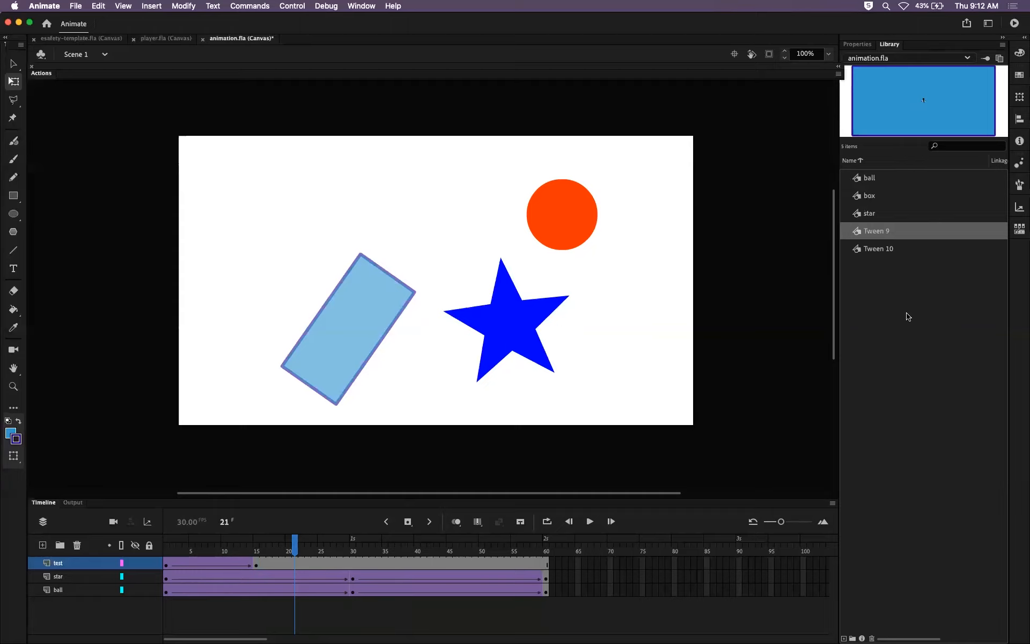
left_click(874, 197)
left_click(877, 233)
left_click(885, 250)
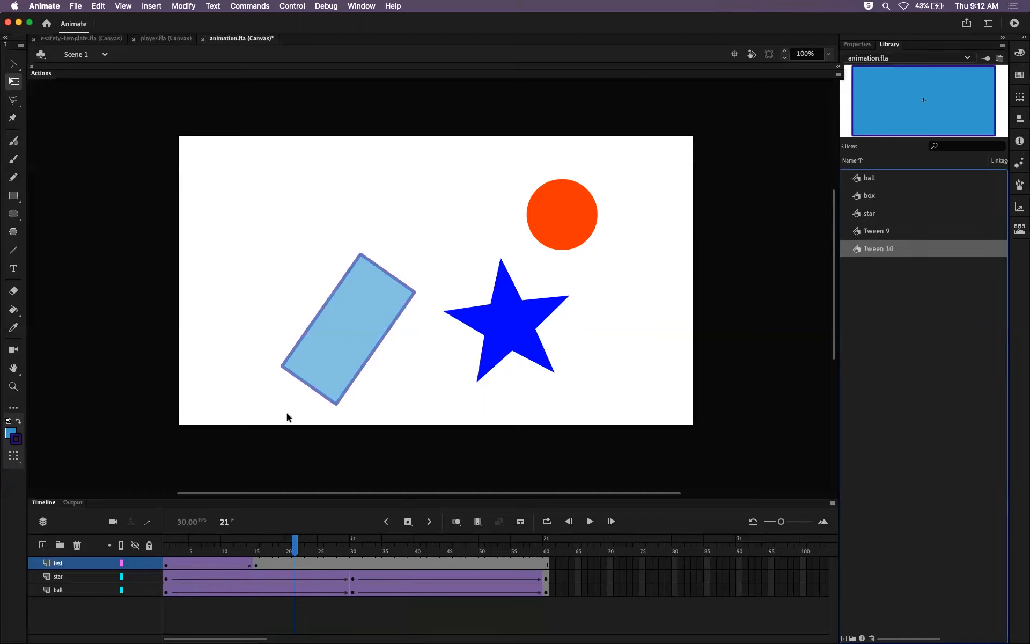
mouse_move(262, 547)
left_mouse_down()
mouse_move(212, 547)
mouse_move(276, 548)
left_mouse_up()
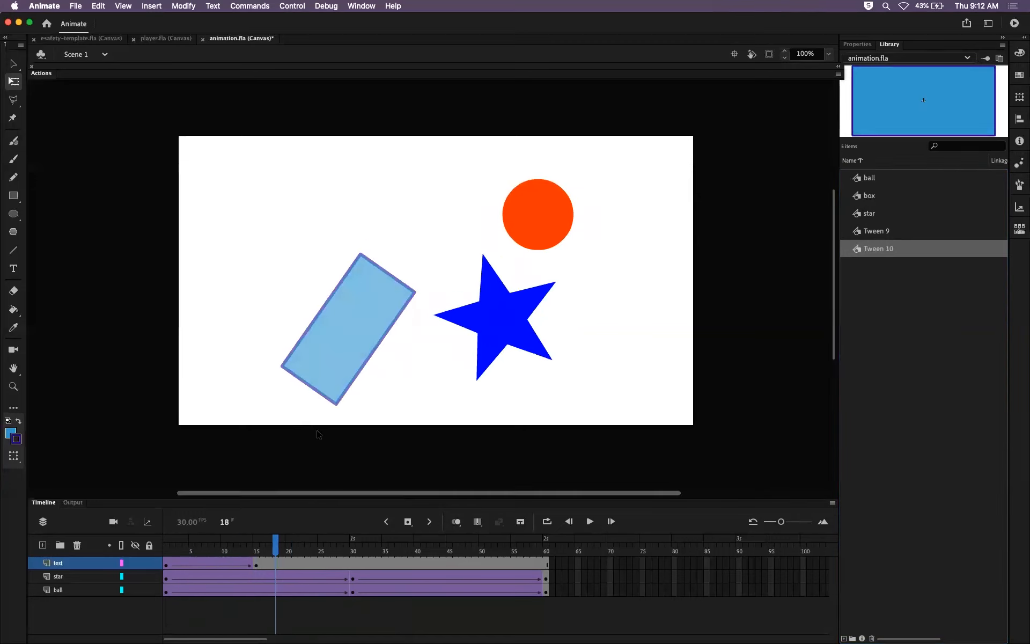
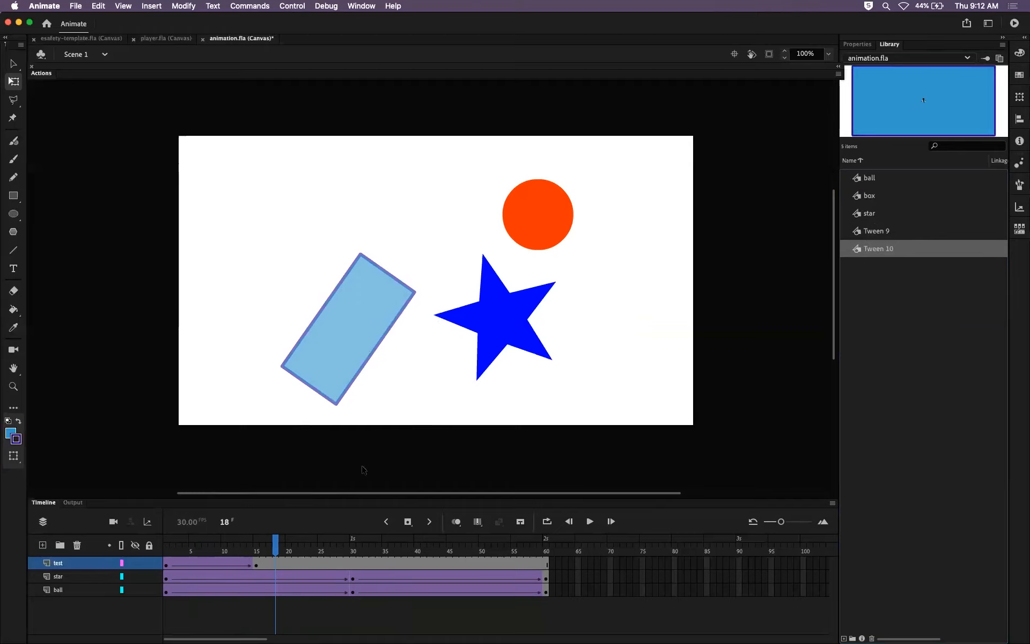
left_click_drag(272, 550, 295, 539)
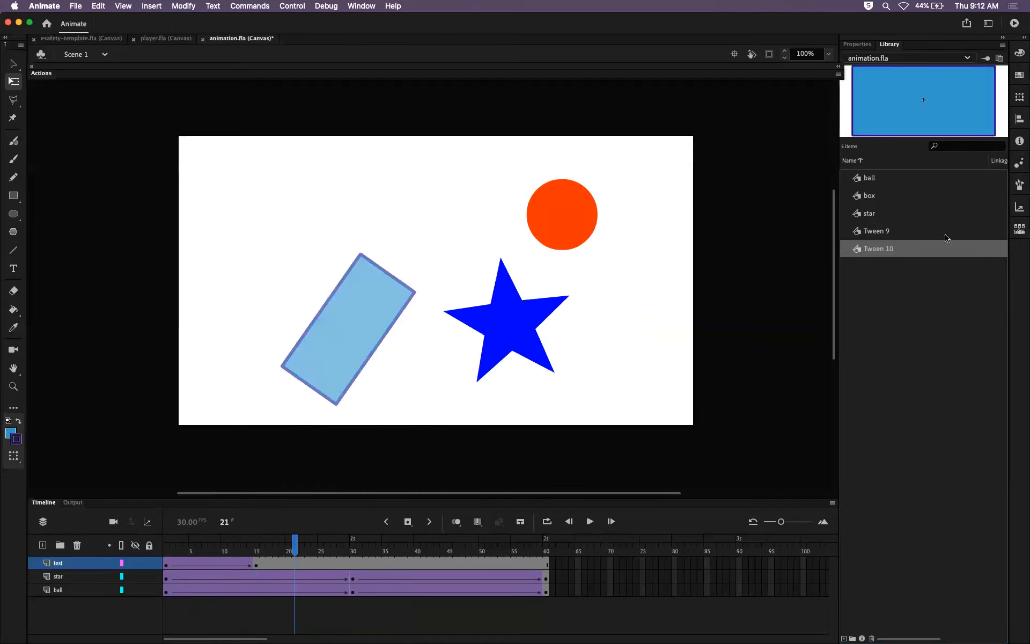
Step: Delete the Tween 9 and Tween 10 symbols from the library and check the test layer's tween and its frame 15 keyframe
left_click(879, 236, "shift")
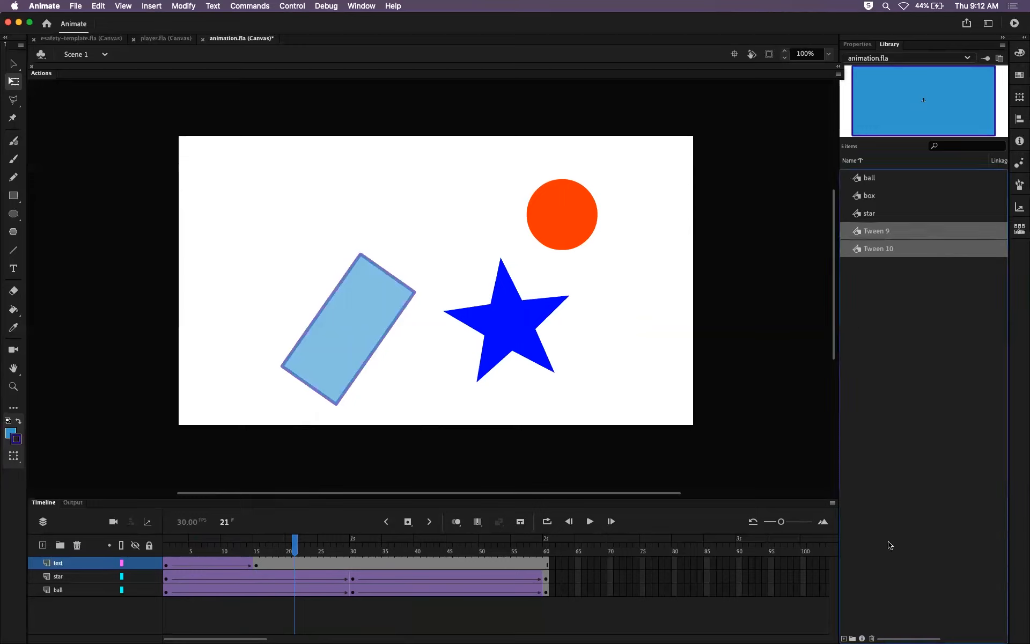
left_click(871, 639)
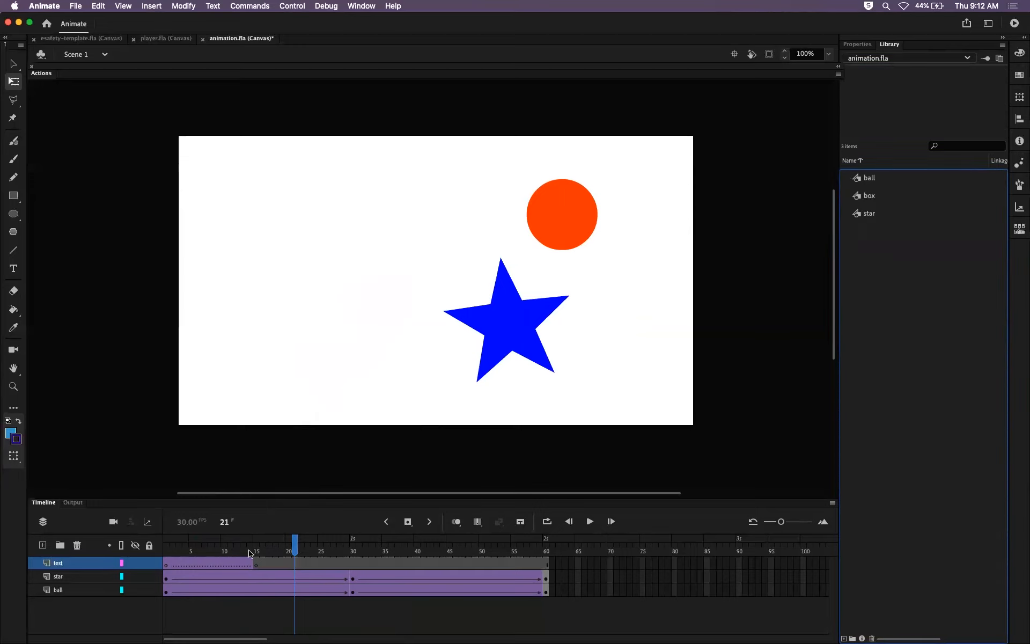
mouse_move(250, 559)
left_mouse_down()
mouse_move(198, 561)
mouse_move(269, 560)
mouse_move(180, 561)
mouse_move(241, 560)
left_mouse_up()
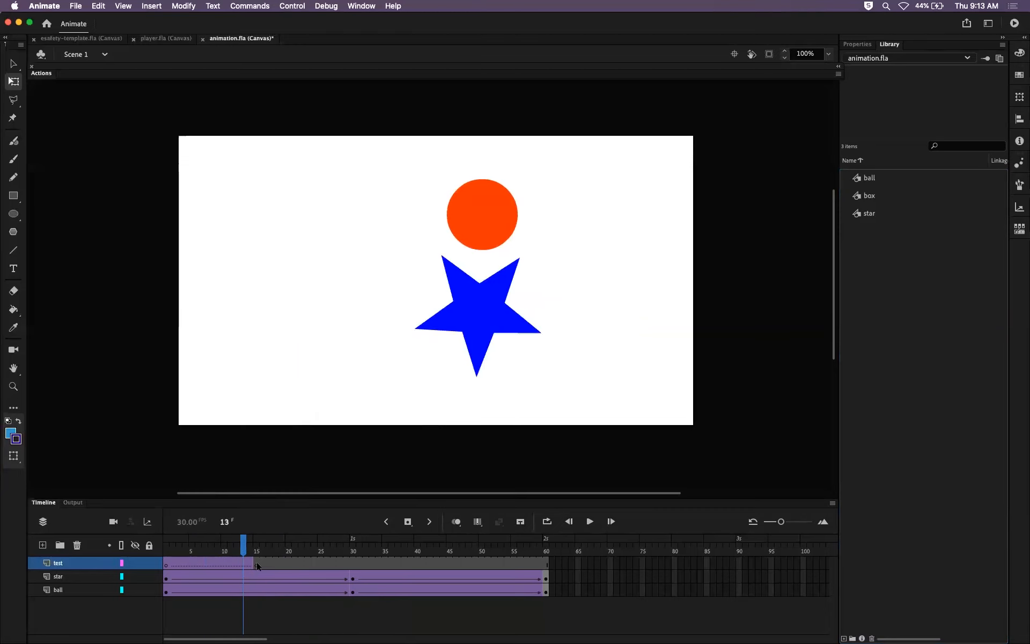
left_click(211, 562)
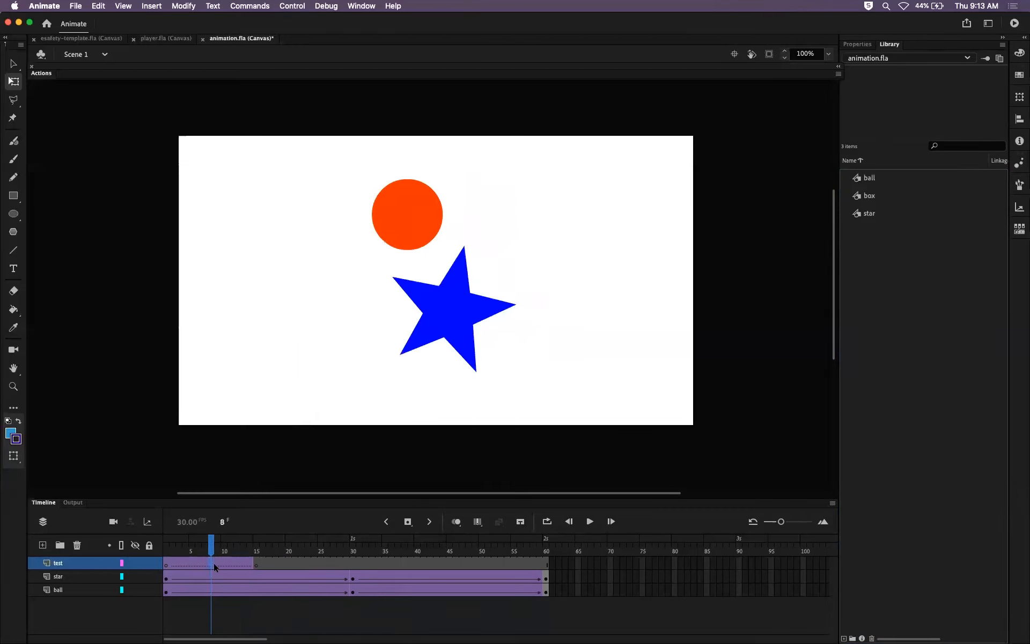
left_click(256, 563)
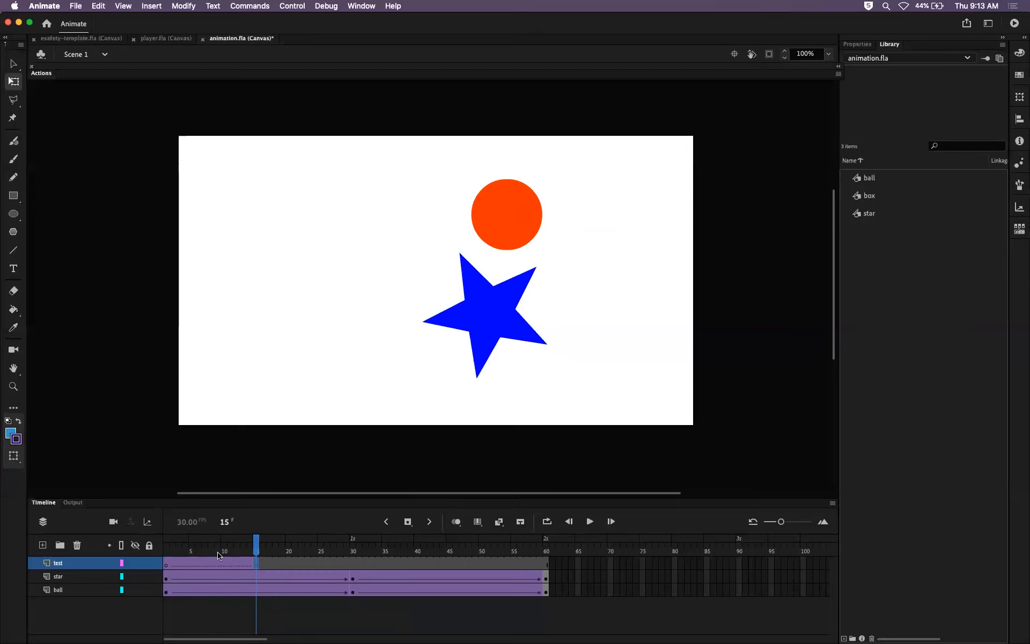
Step: Undo the deletion of the Tween 9 and Tween 10 symbols
key("super+z")
key("super+z")
key("super+z")
key("super+z")
key("super+z")
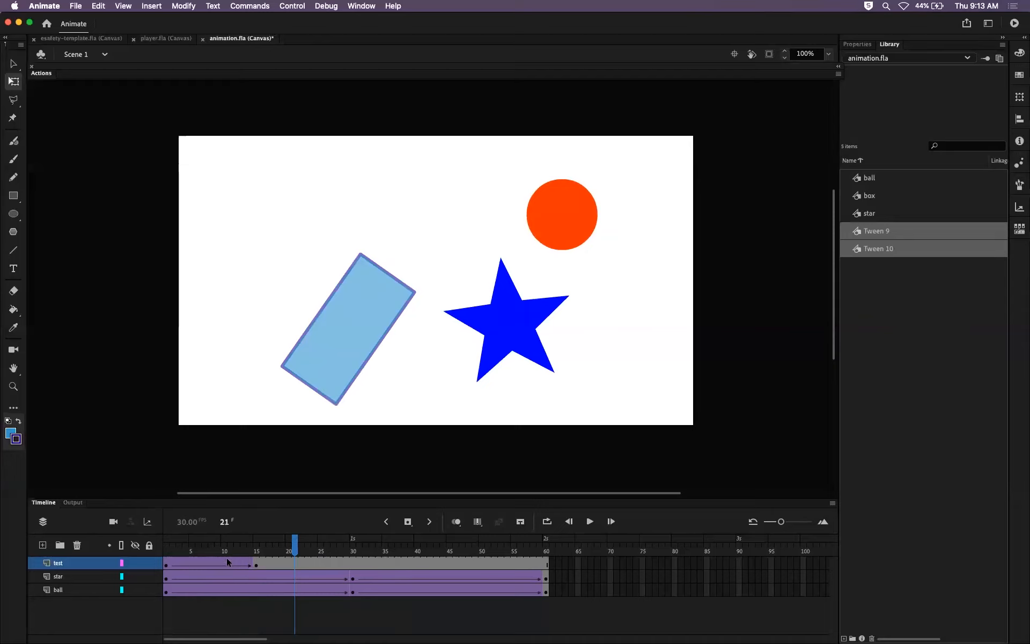
Step: Remove the classic tween from the first 14 frames of the test layer
left_click(206, 565)
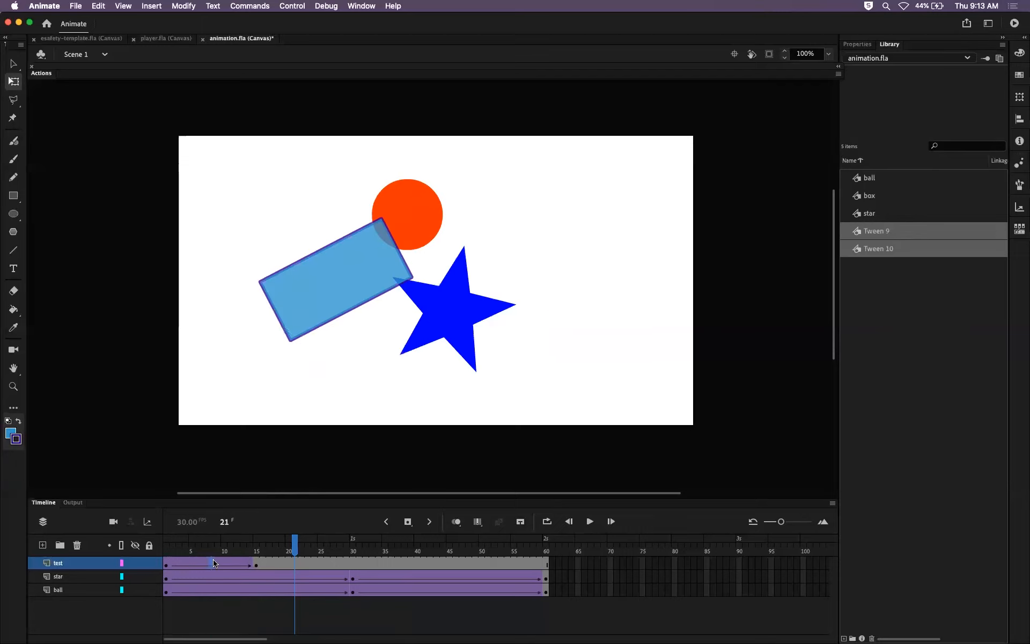
right_click(205, 565)
left_click(200, 564)
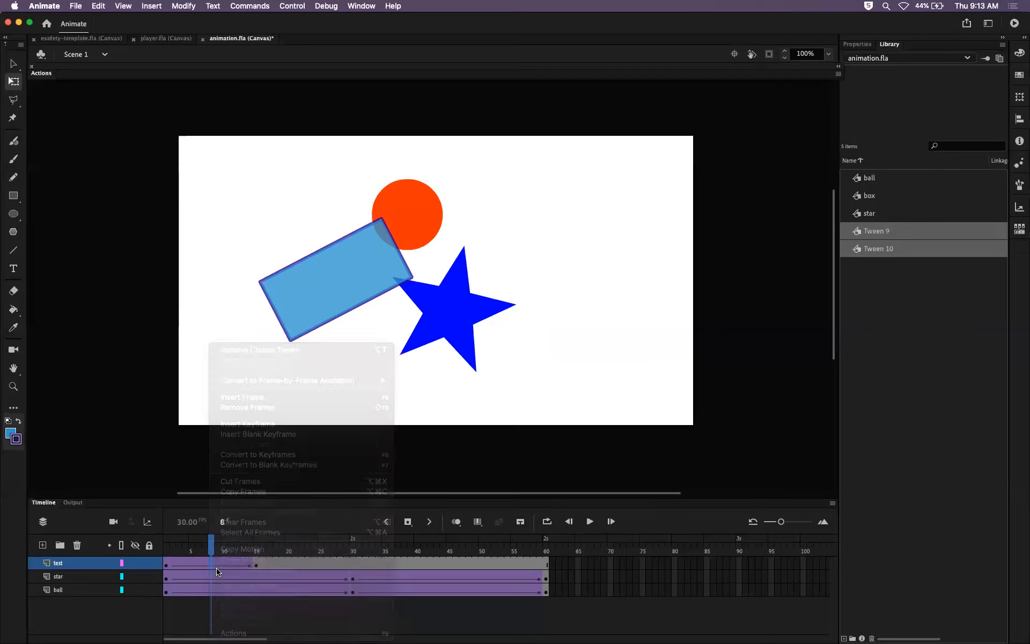
right_click(210, 561)
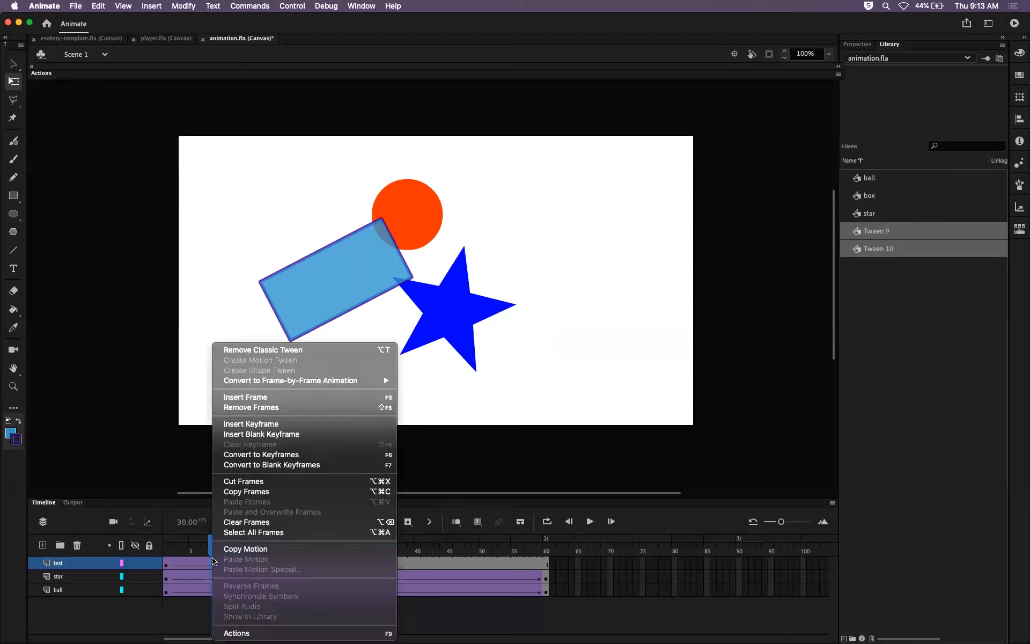
left_click(265, 350)
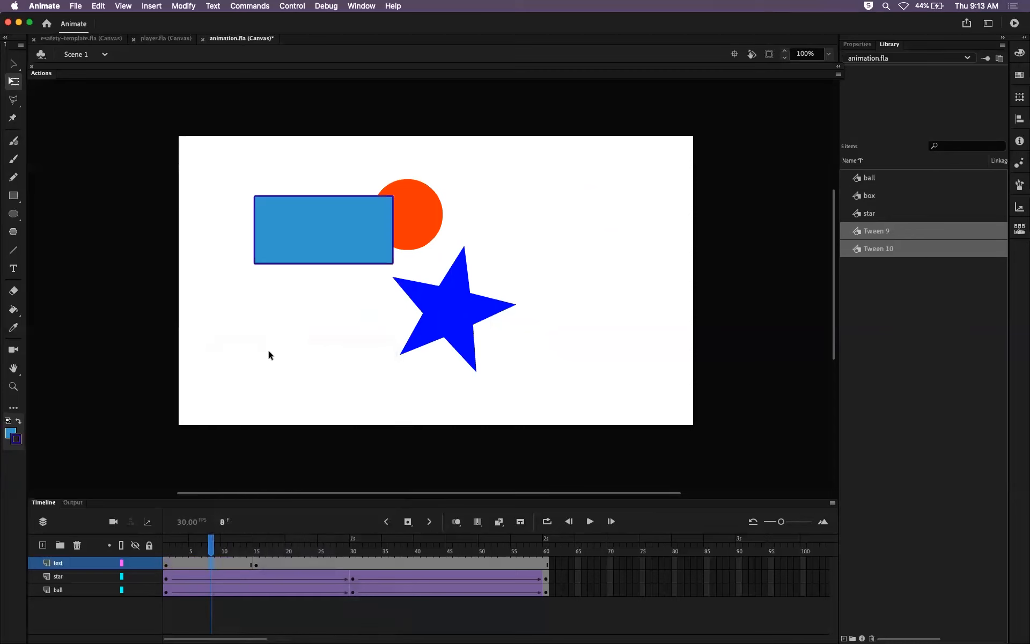
Step: Clear the keyframe at frame 15 of the test layer
left_click(259, 565)
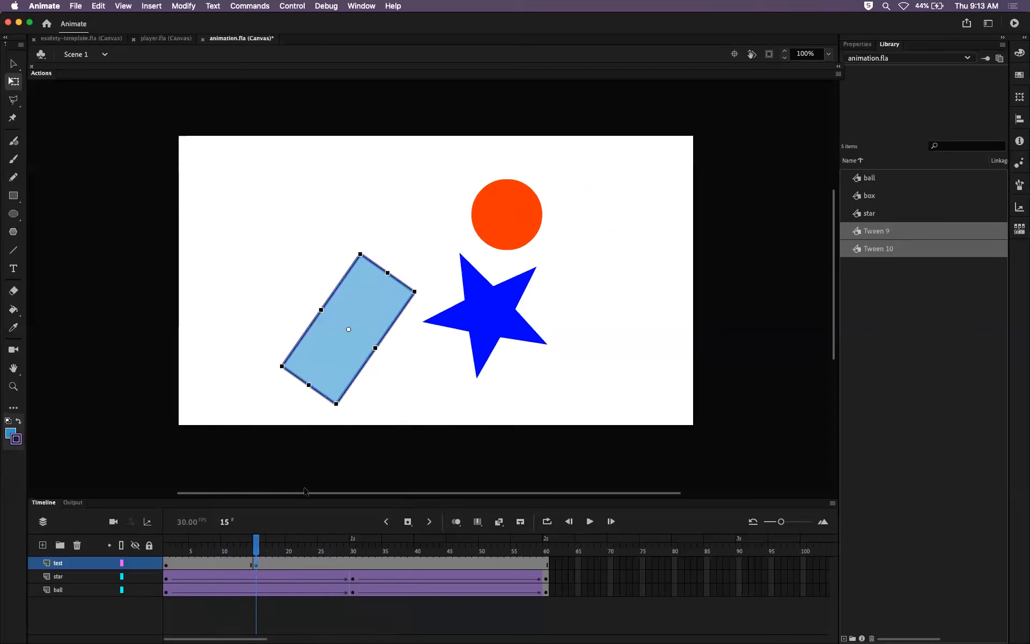
right_click(262, 561)
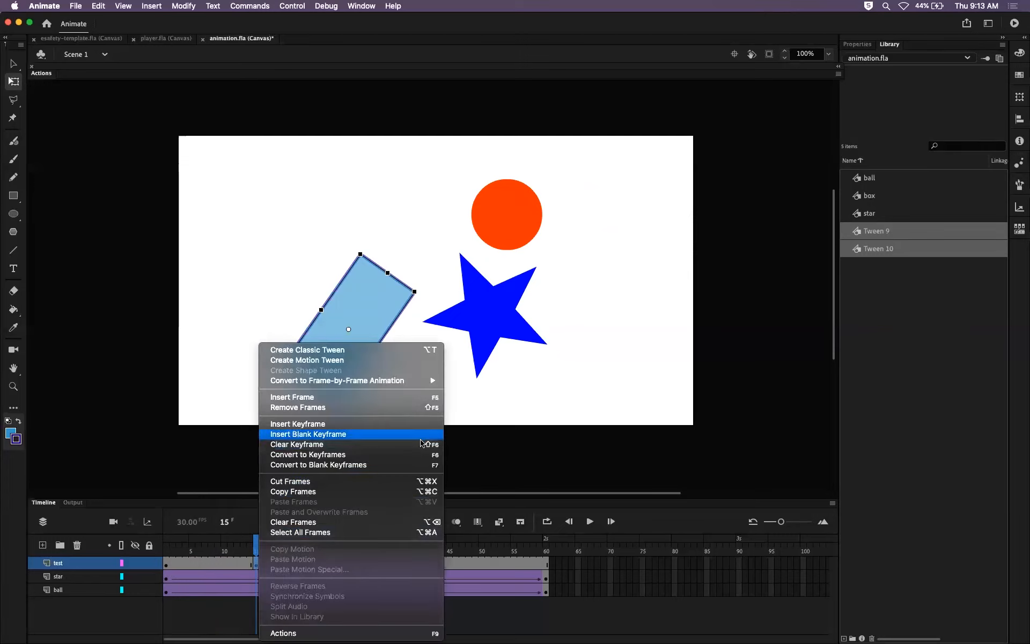
left_click(533, 472)
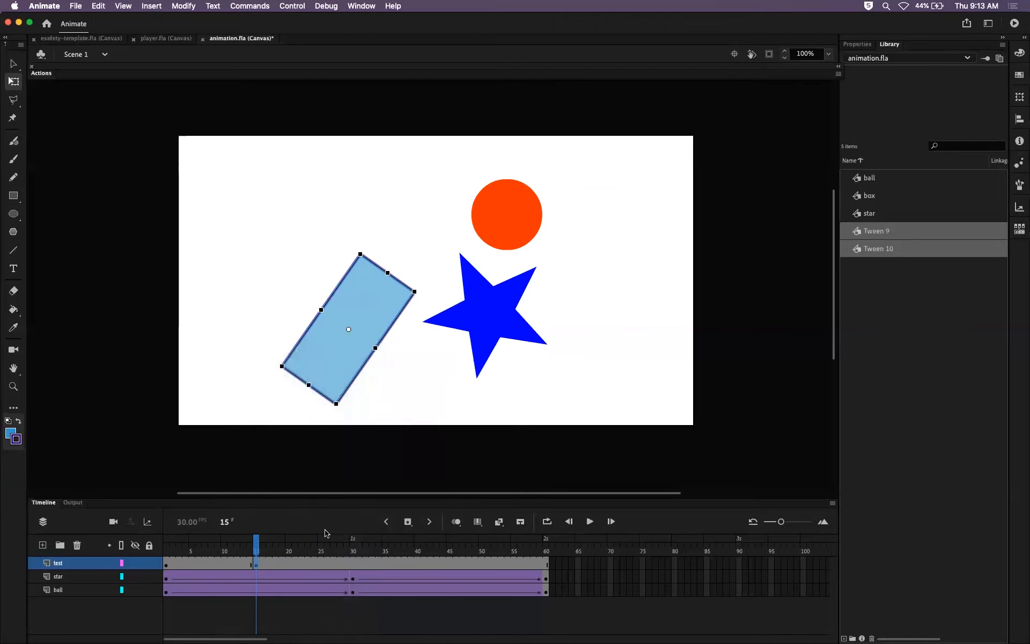
key("shift+F6")
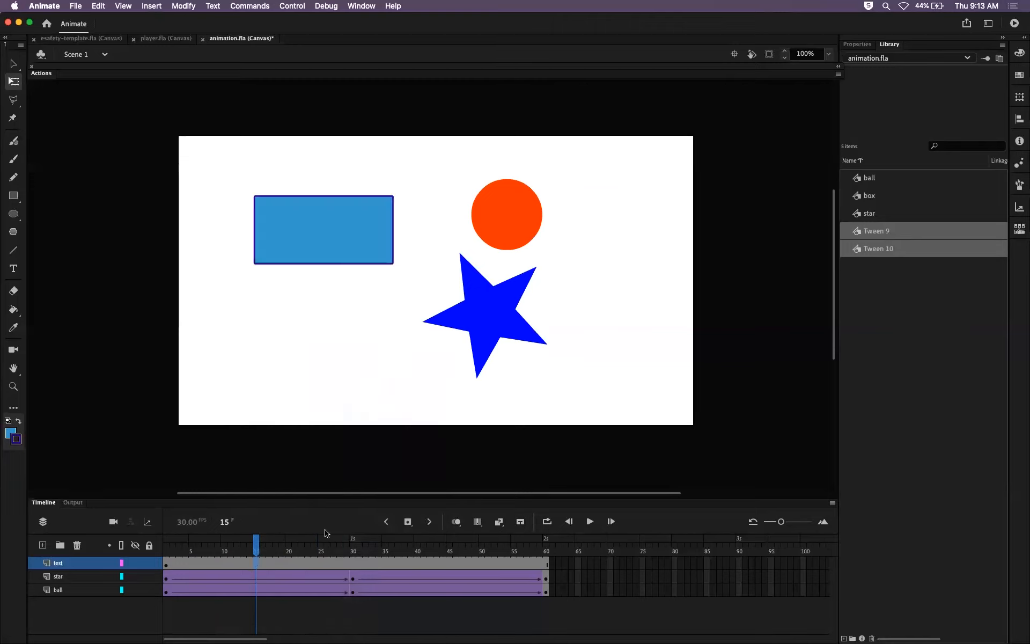
Step: Break apart the rectangle's tween symbol instance on frame 1 of the test layer and check the layer's first frames
left_click(166, 562)
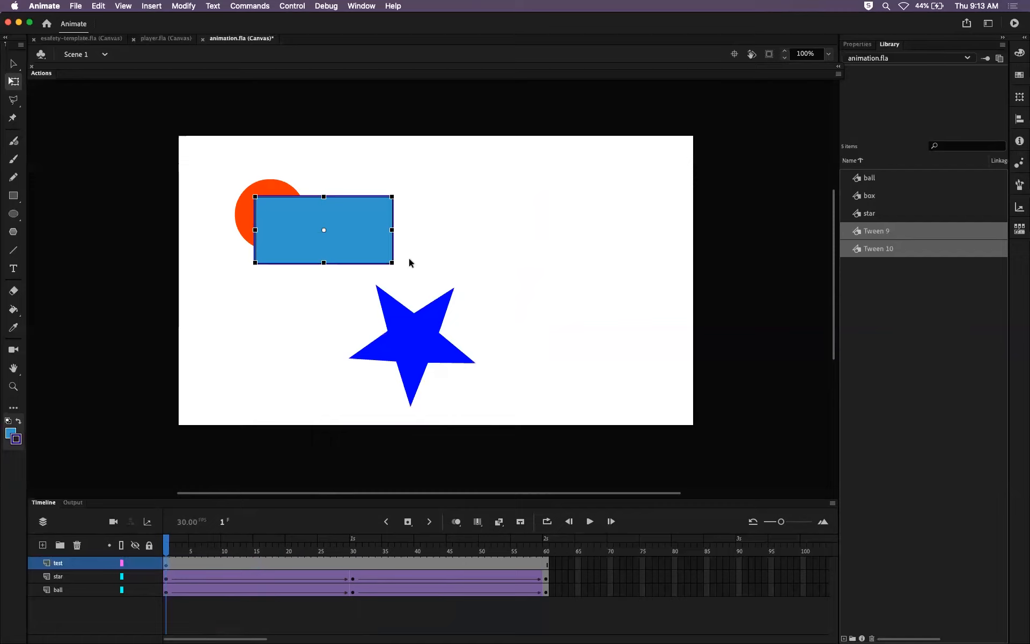
left_click(883, 196)
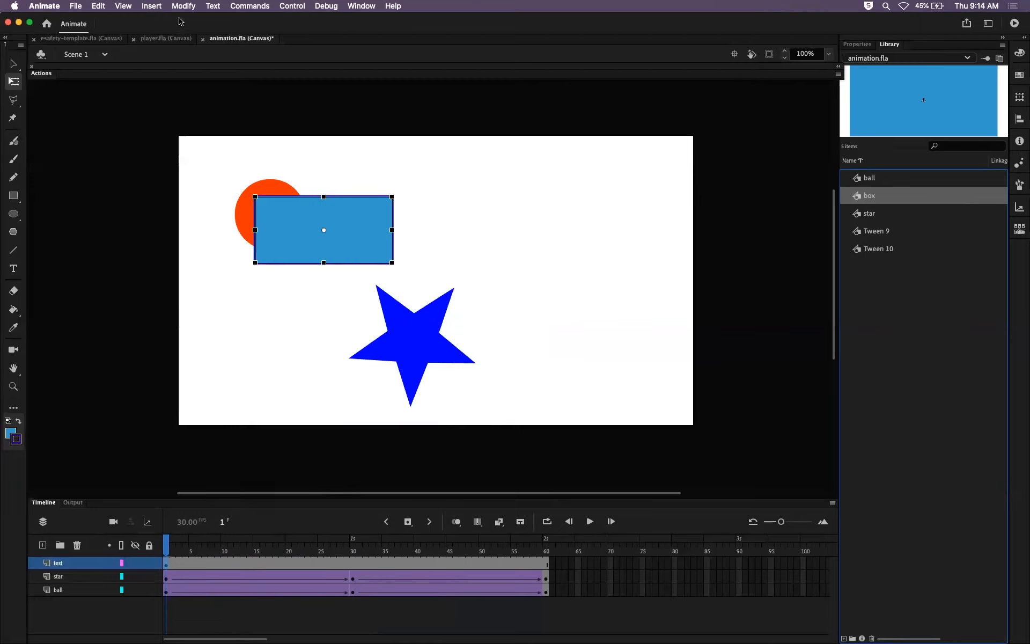
left_click(194, 6)
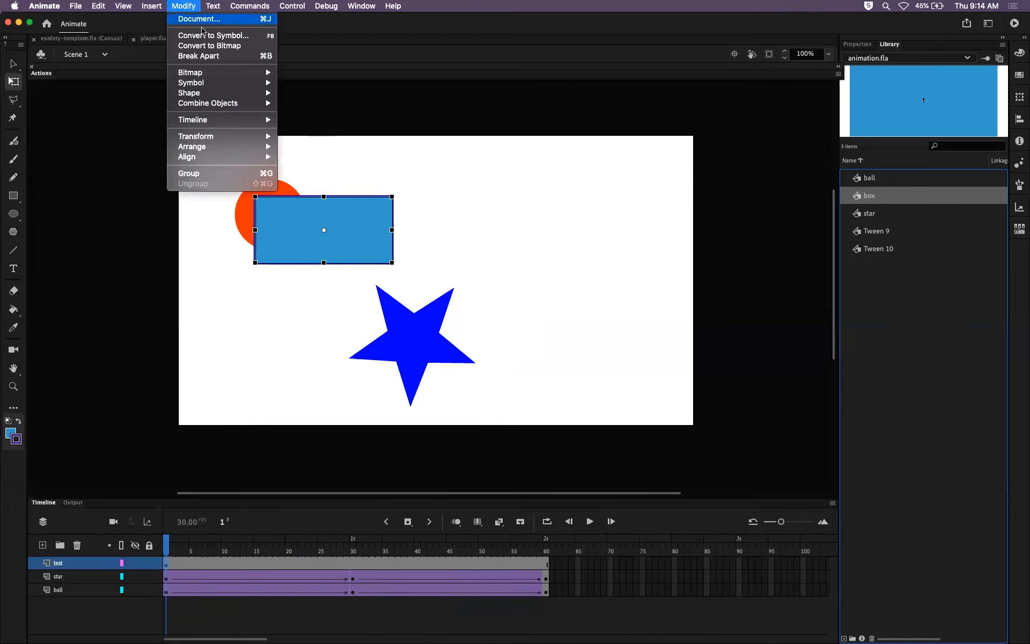
left_click(288, 353)
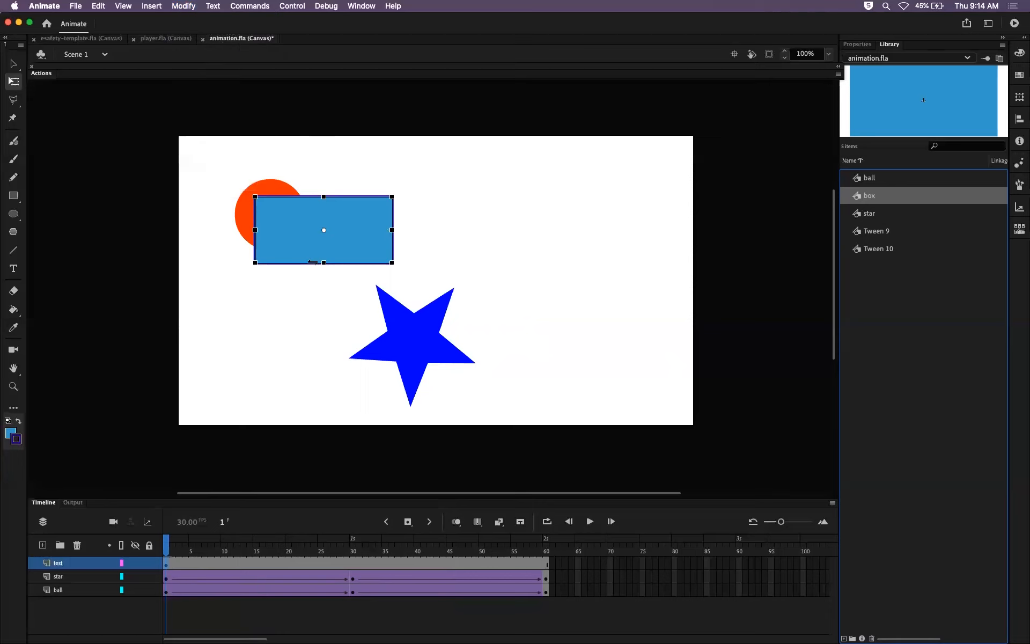
right_click(300, 252)
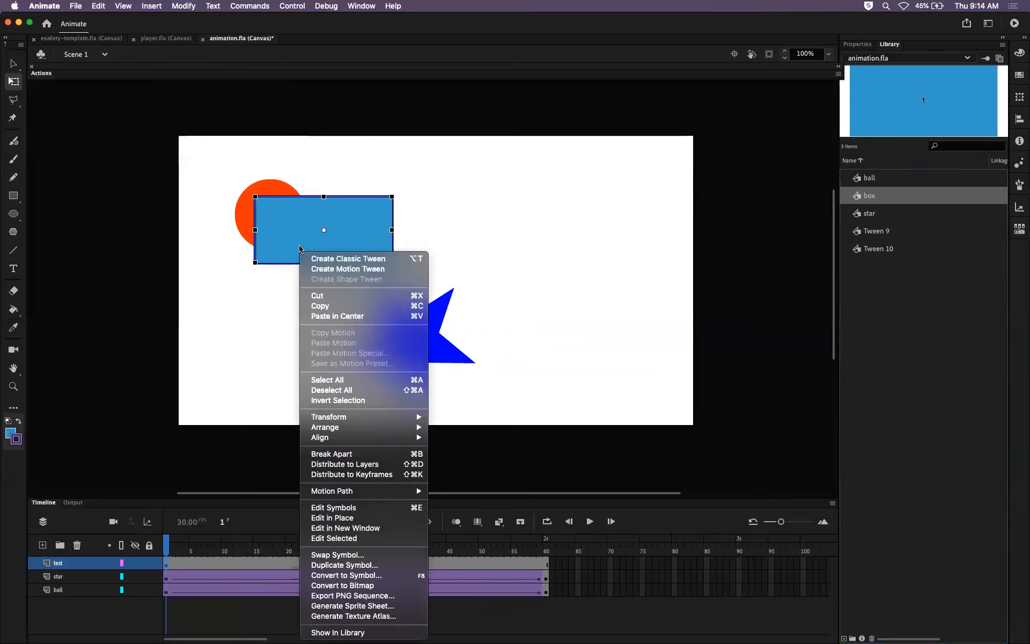
left_click(339, 453)
left_click(318, 323)
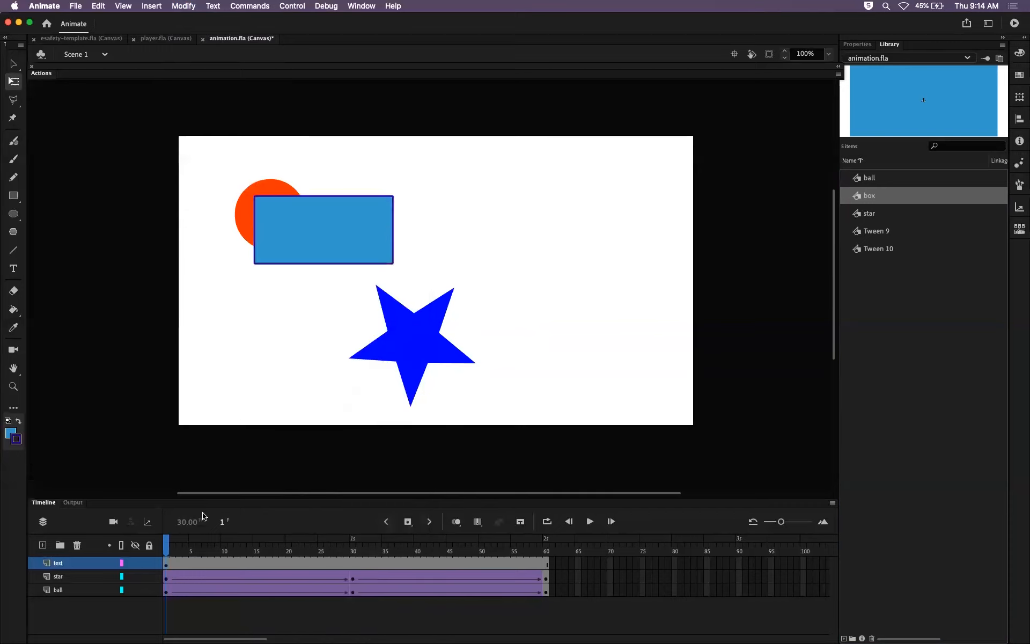
key("Return")
left_click(188, 545)
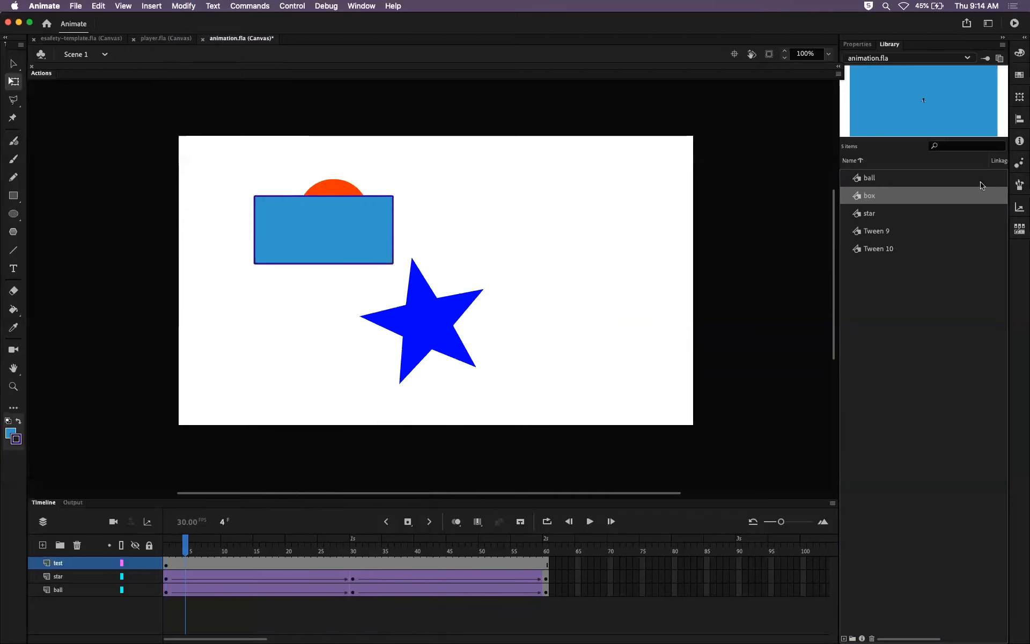
mouse_move(196, 547)
left_mouse_down()
mouse_move(166, 547)
mouse_move(294, 547)
mouse_move(198, 547)
left_mouse_up()
left_click(165, 564)
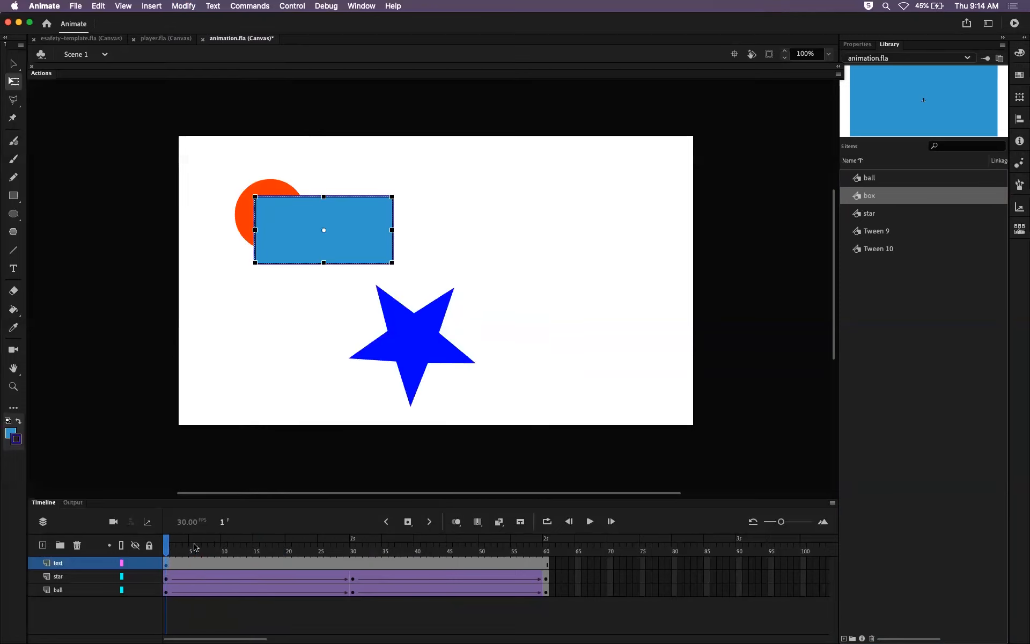
Step: Break apart the box symbol instance into a raw shape and pull its upper-right corner area away, above and to the right of the star
left_click(13, 63)
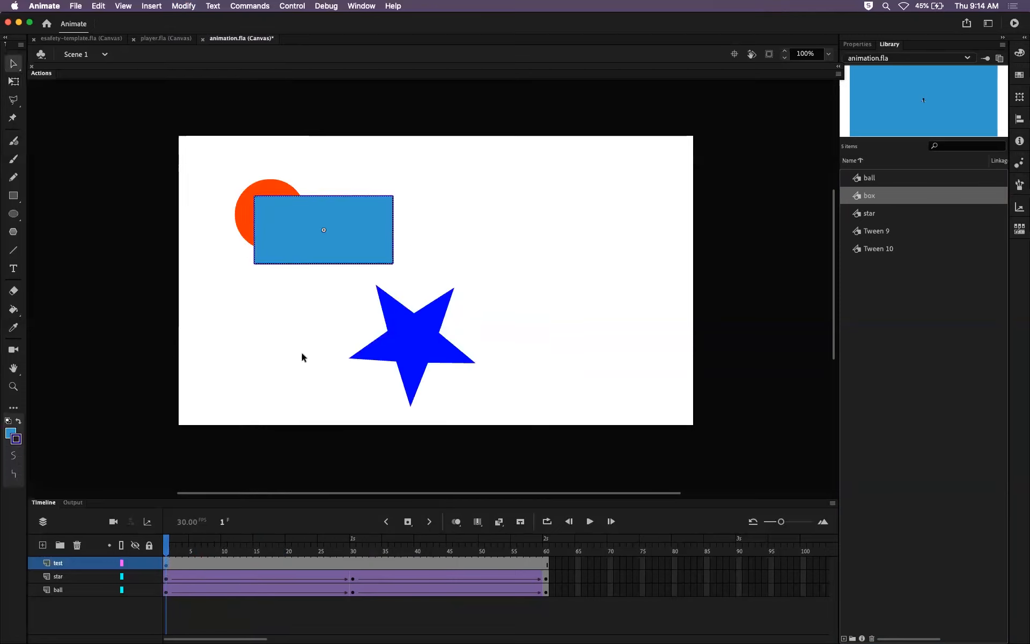
left_click(348, 239)
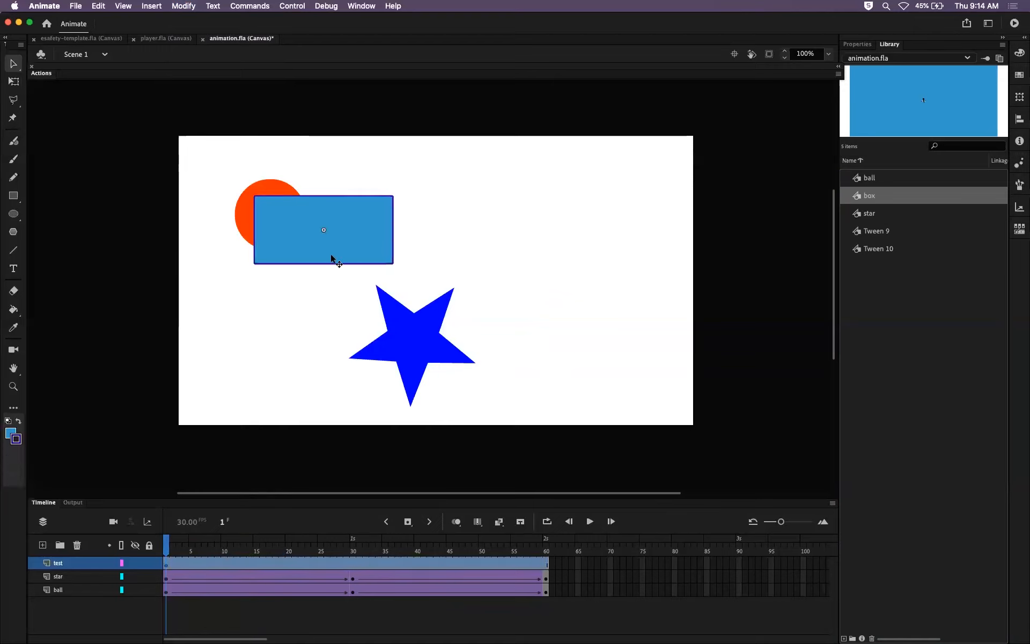
right_click(355, 237)
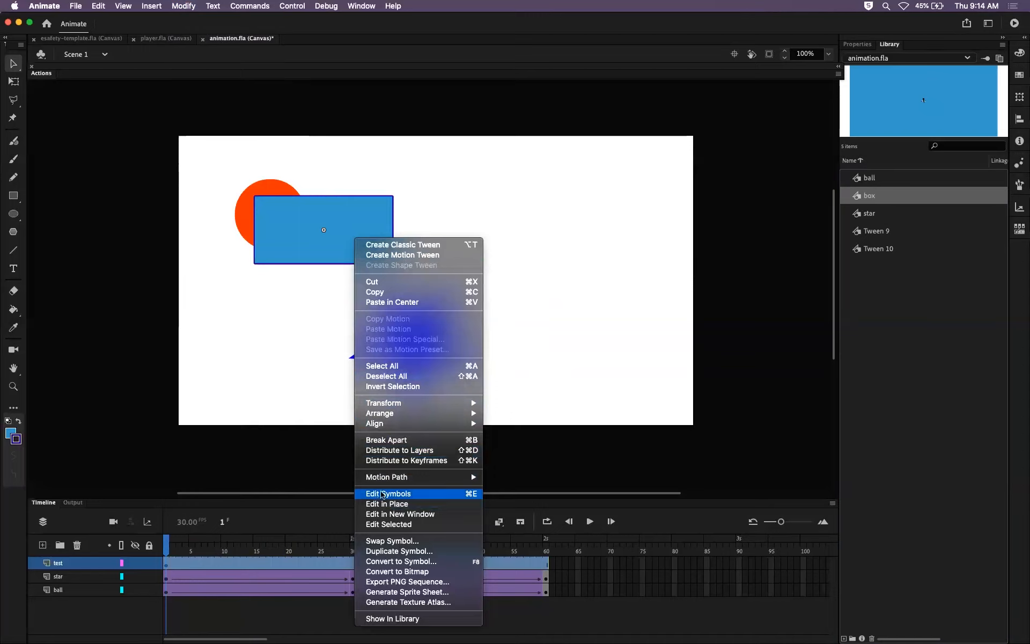
mouse_move(395, 427)
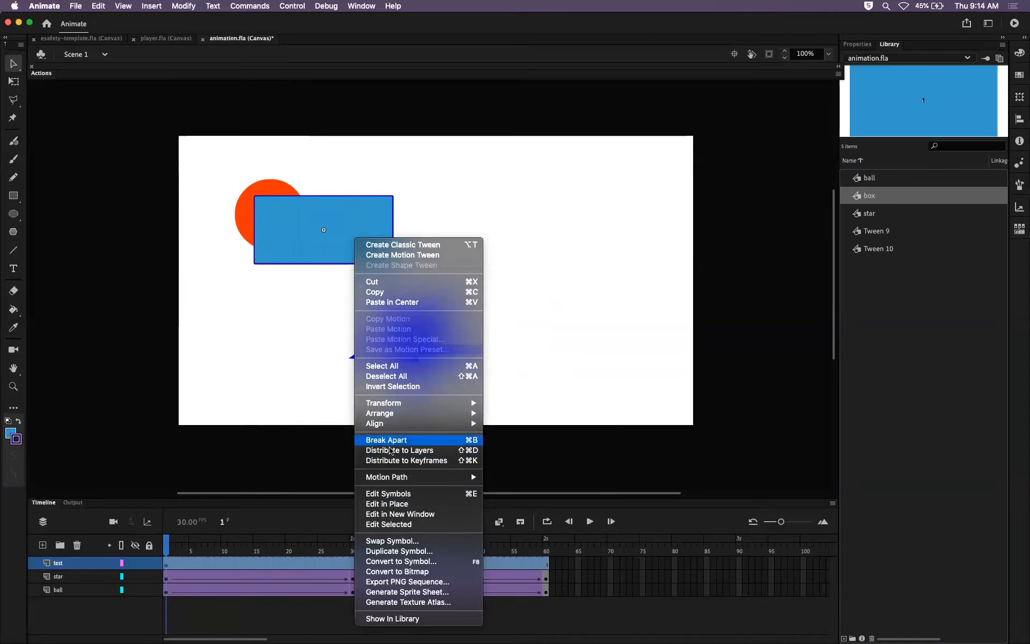
left_click(395, 441)
left_click(285, 329)
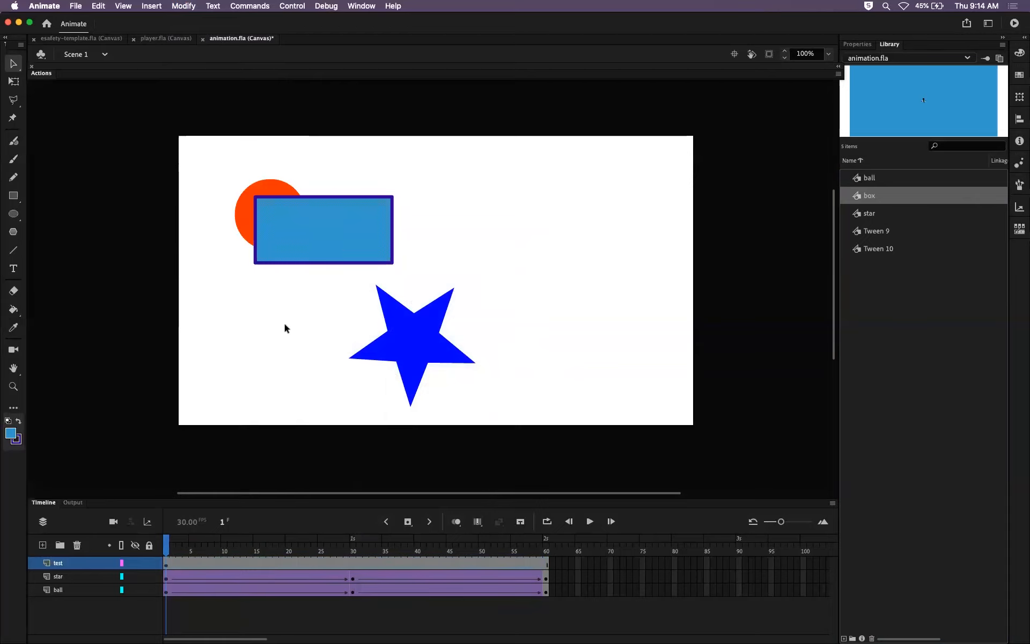
left_click_drag(357, 170, 475, 249)
left_click_drag(391, 208, 542, 190)
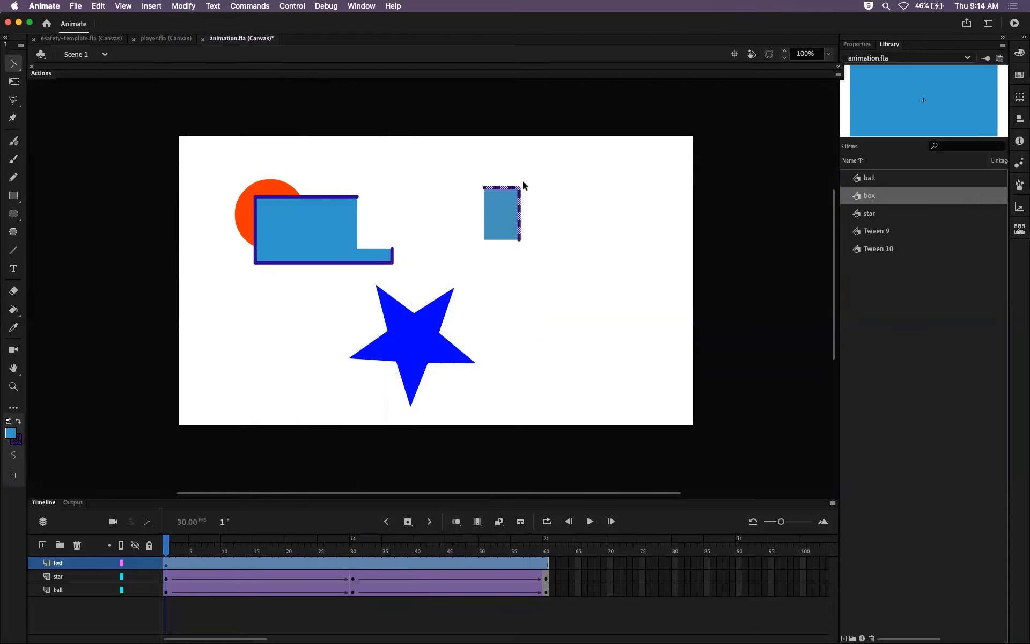
Step: Undo the last move of the rectangle's corner area and clear the selection
key("super+z")
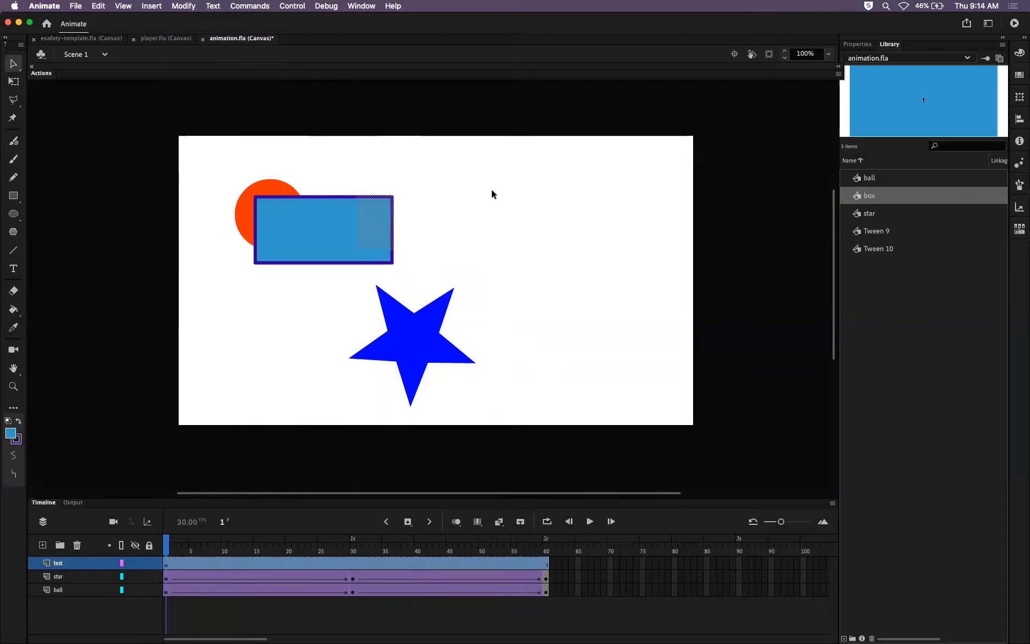
left_click(218, 471)
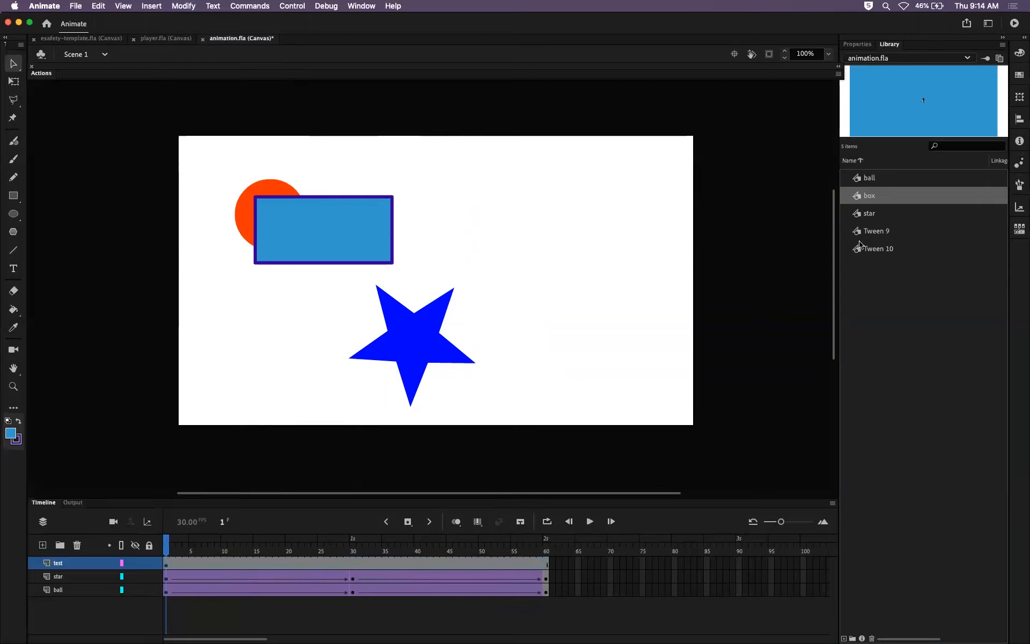
Step: Delete the Tween 9 and Tween 10 symbols and the box symbol from the library
left_click(879, 236)
left_click(881, 250, "shift")
left_click(873, 256)
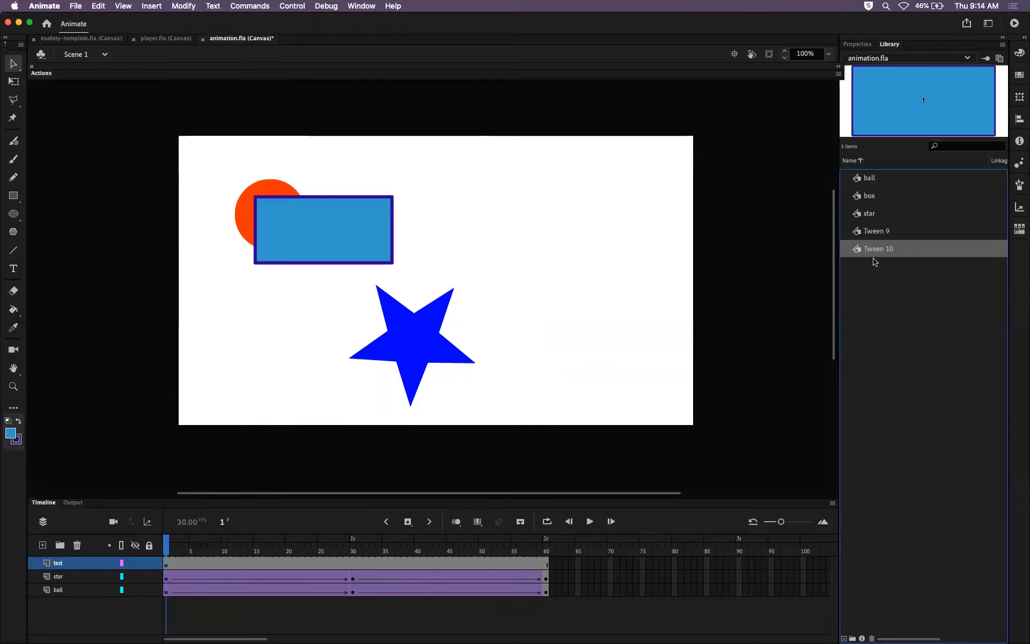
left_click(875, 234, "shift")
left_click(862, 627)
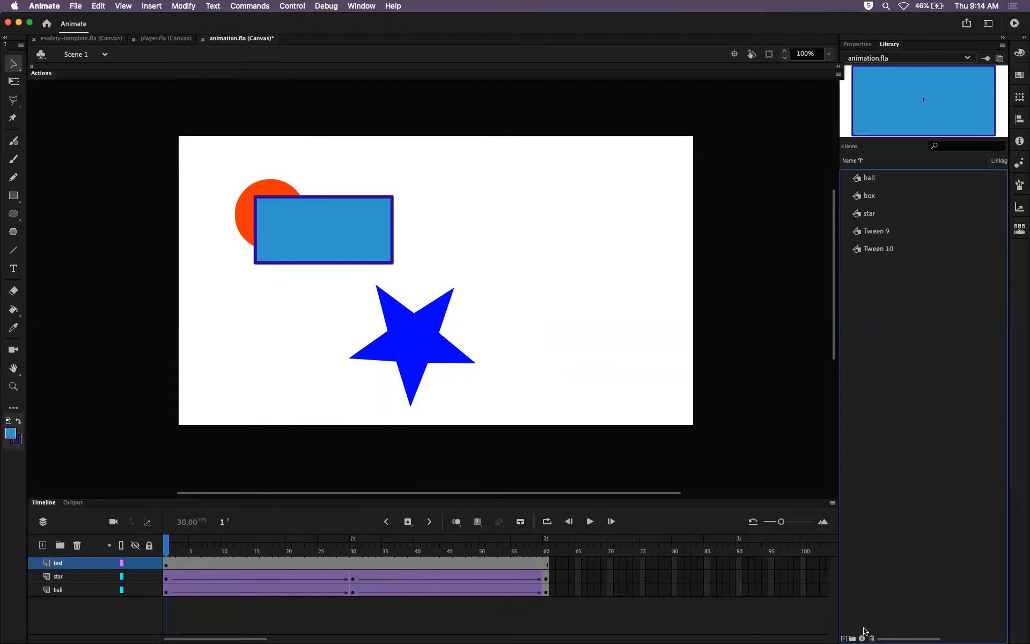
left_click(867, 252)
left_click(885, 235, "shift")
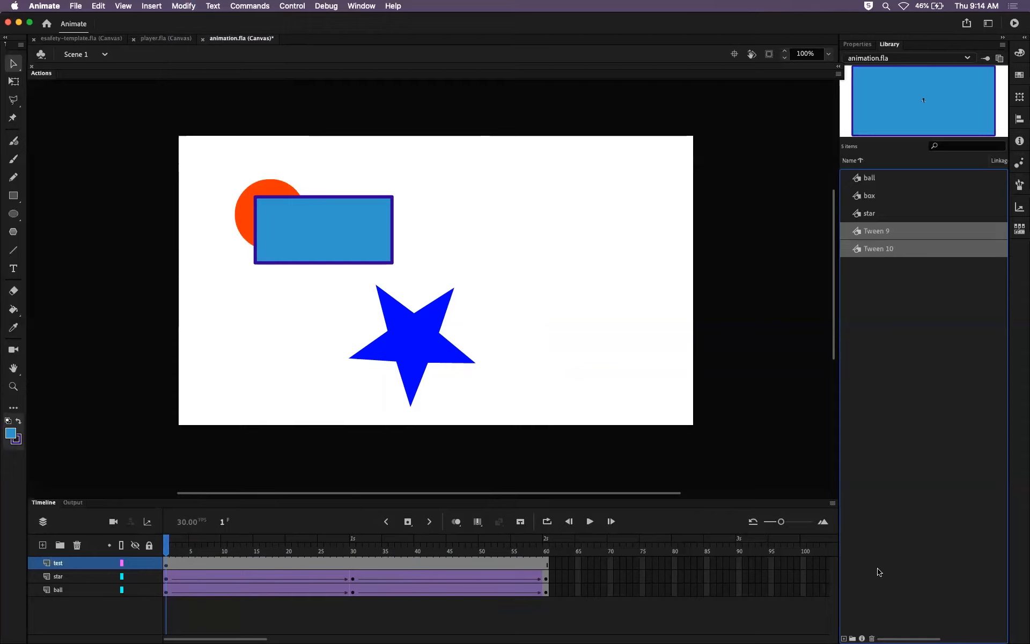
left_click(872, 637)
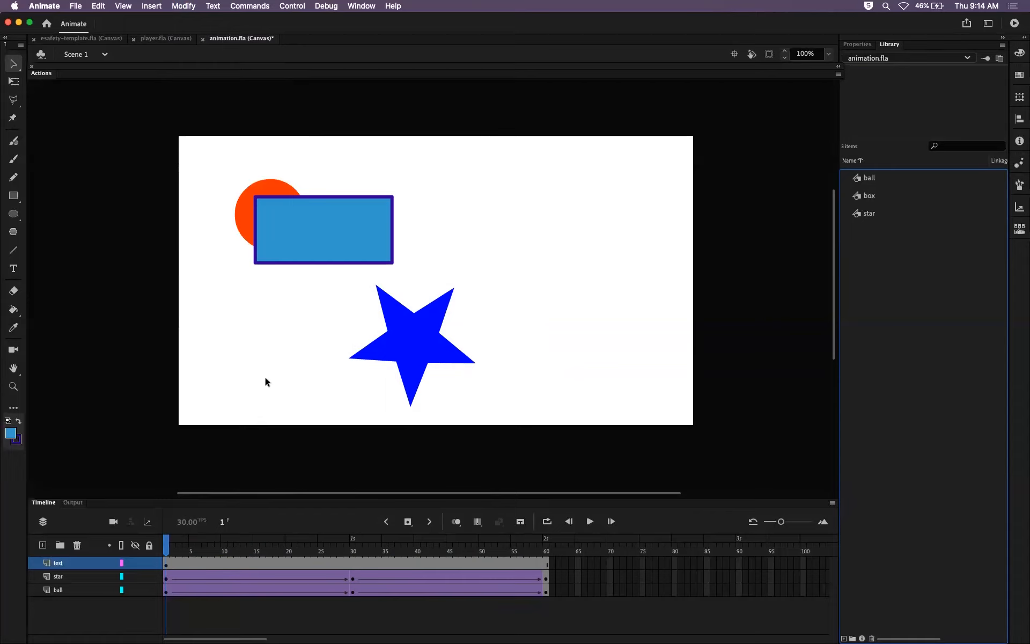
left_click(867, 197)
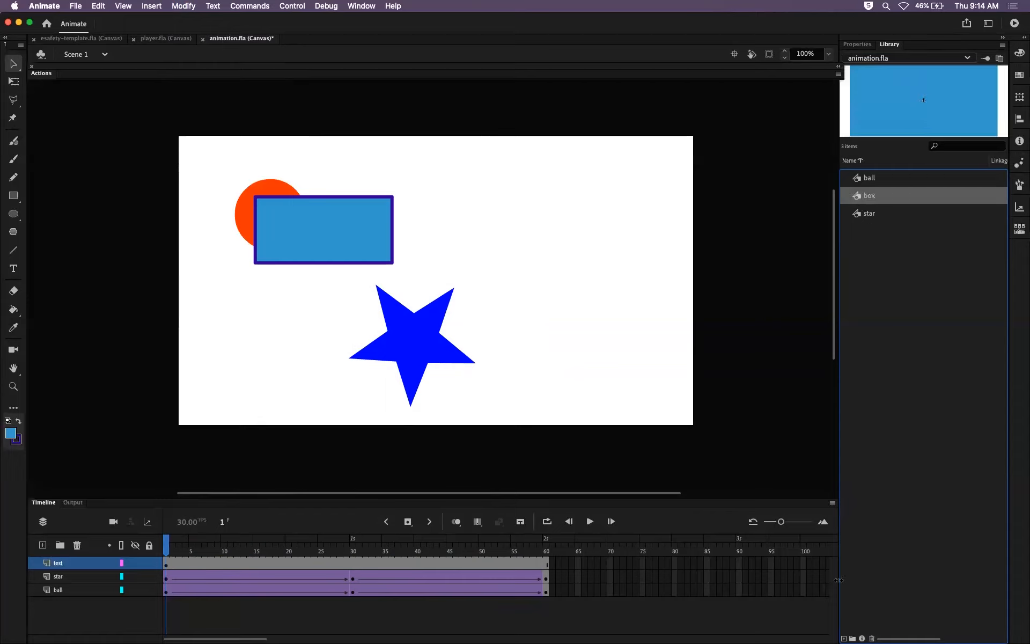
left_click(872, 638)
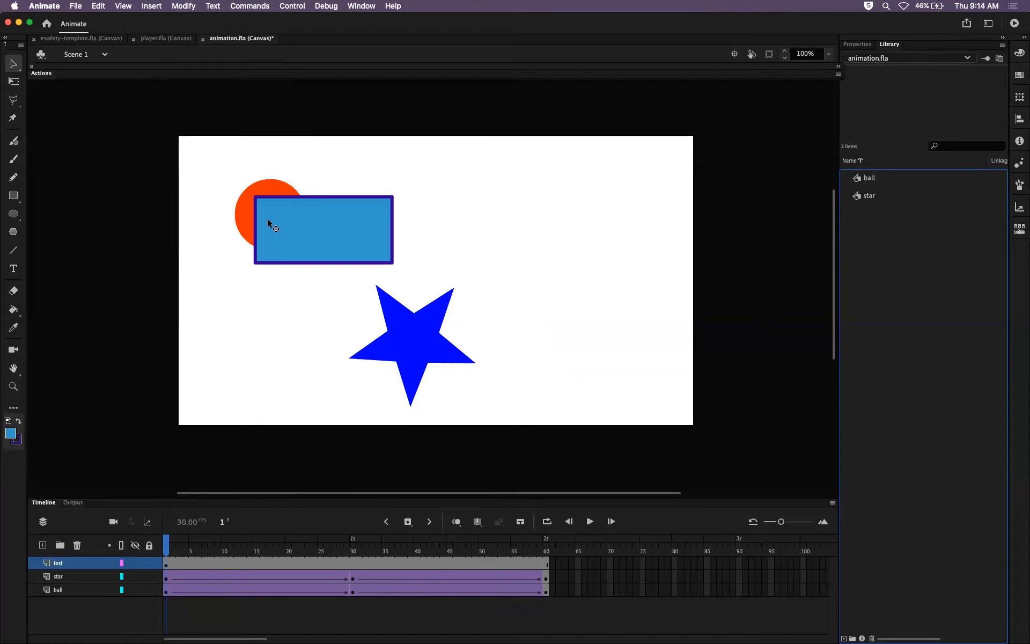
Step: Select the whole raw rectangle on the test layer and shift it slightly up and to the left
left_click_drag(200, 554, 301, 551)
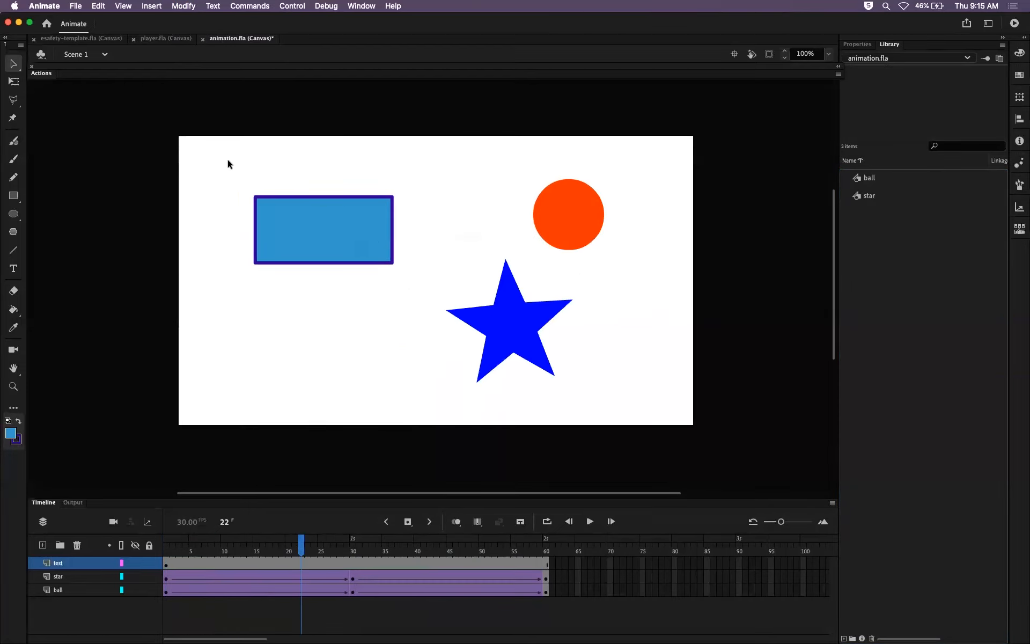
mouse_move(196, 162)
left_mouse_down()
mouse_move(458, 310)
mouse_move(449, 264)
left_mouse_up()
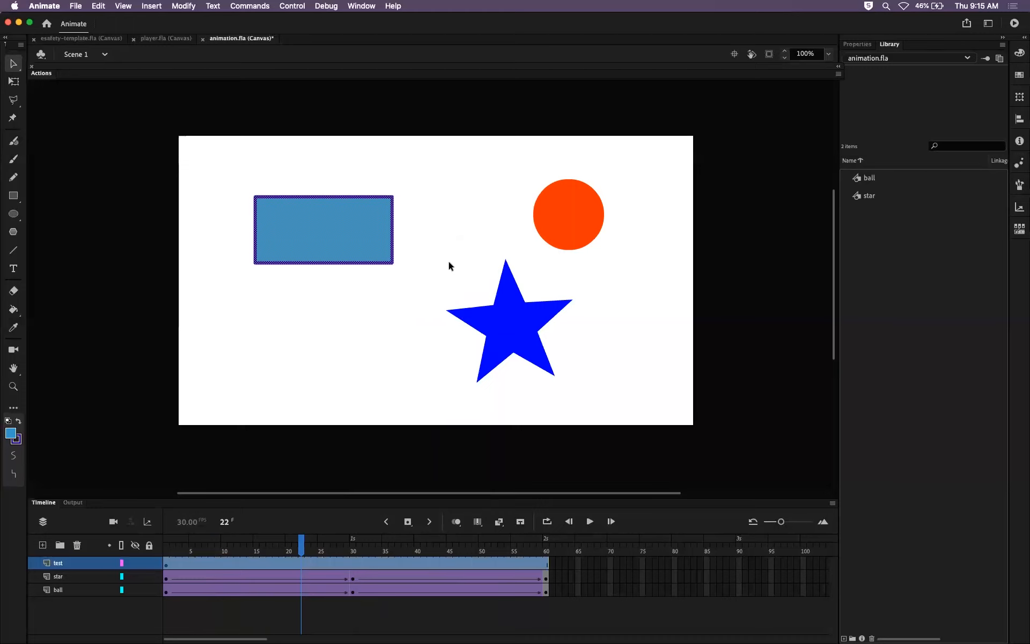
mouse_move(326, 234)
left_mouse_down()
mouse_move(291, 201)
mouse_move(350, 249)
mouse_move(320, 222)
left_mouse_up()
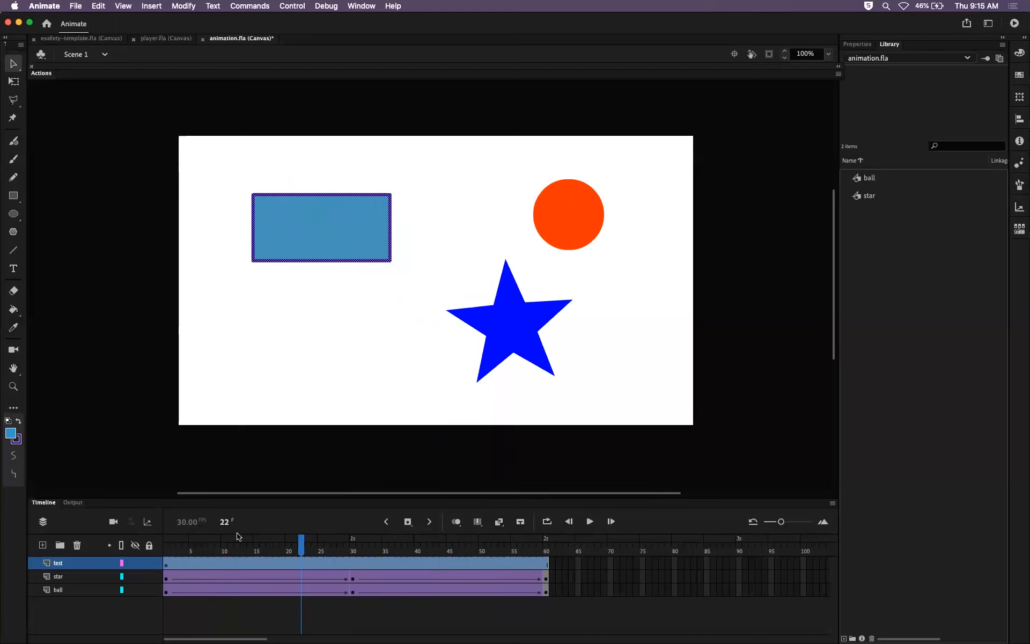
Step: Convert the rectangle on the test layer to a symbol named box
left_click(185, 561)
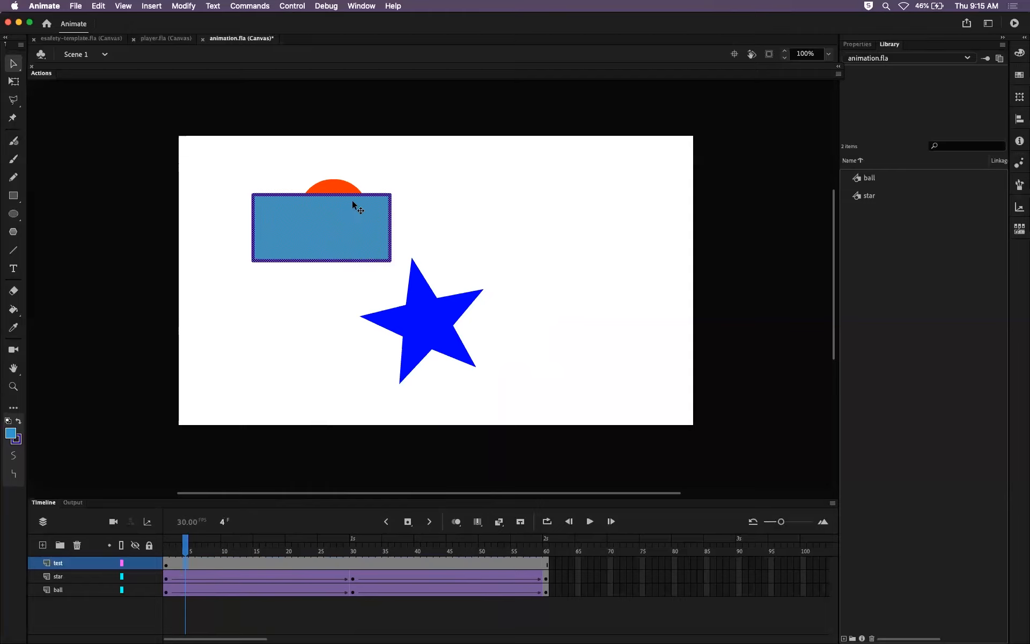
left_click_drag(314, 231, 362, 207)
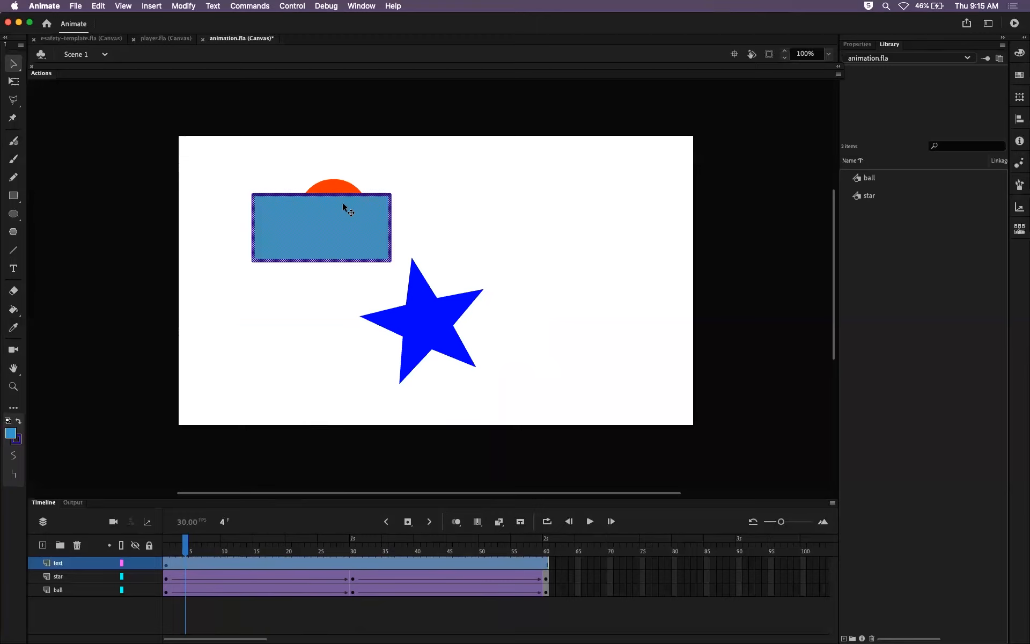
key("F8")
type("box")
key("Return")
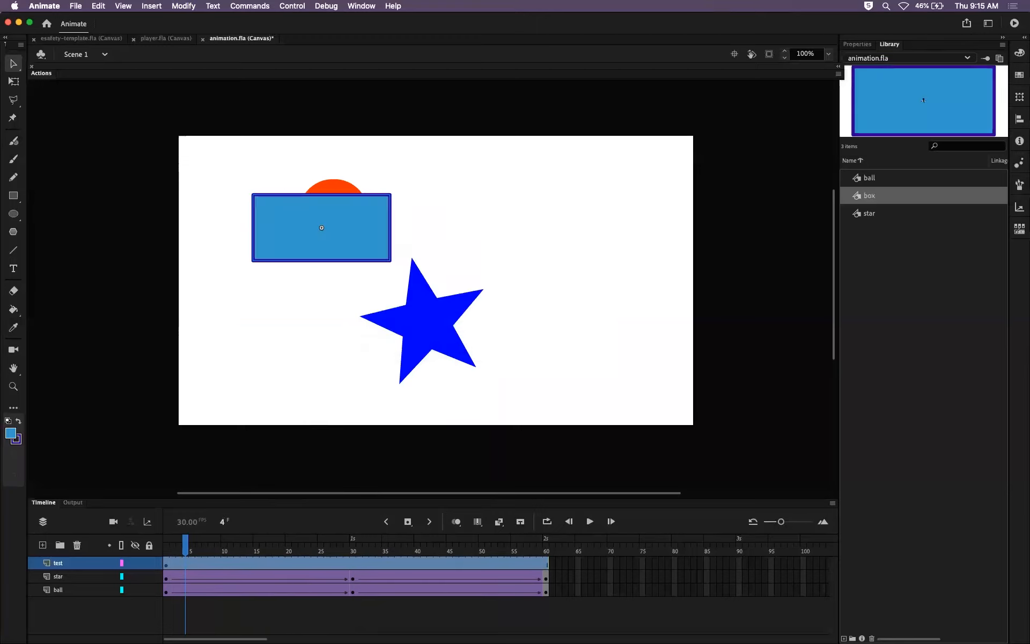
Step: Draw a second, smaller rectangle below the box instance on the test layer at frame 36
left_click(260, 562)
left_click(326, 562)
left_click(391, 561)
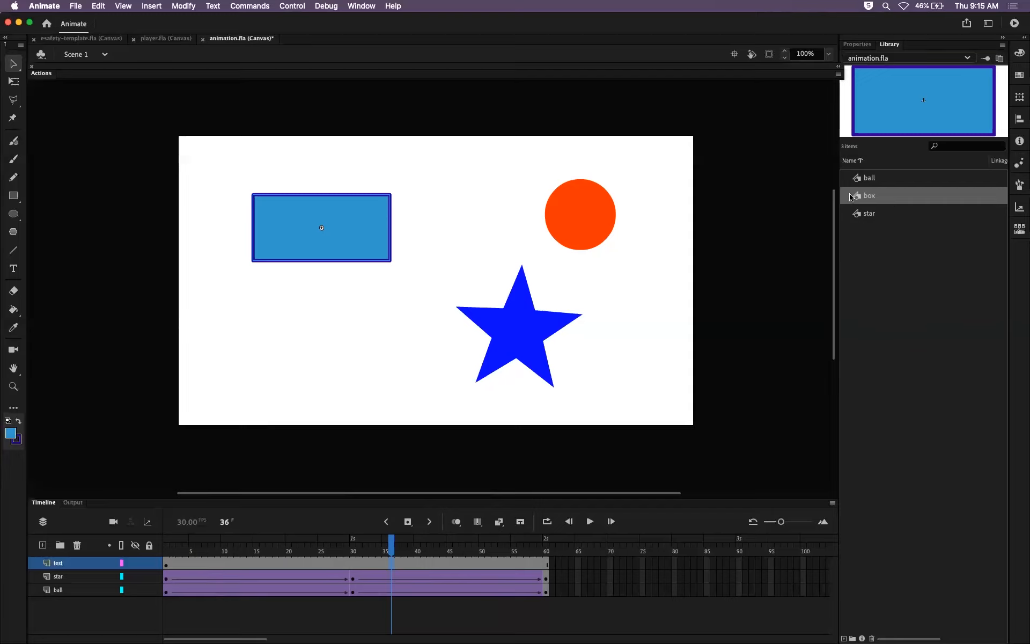
left_click(330, 358)
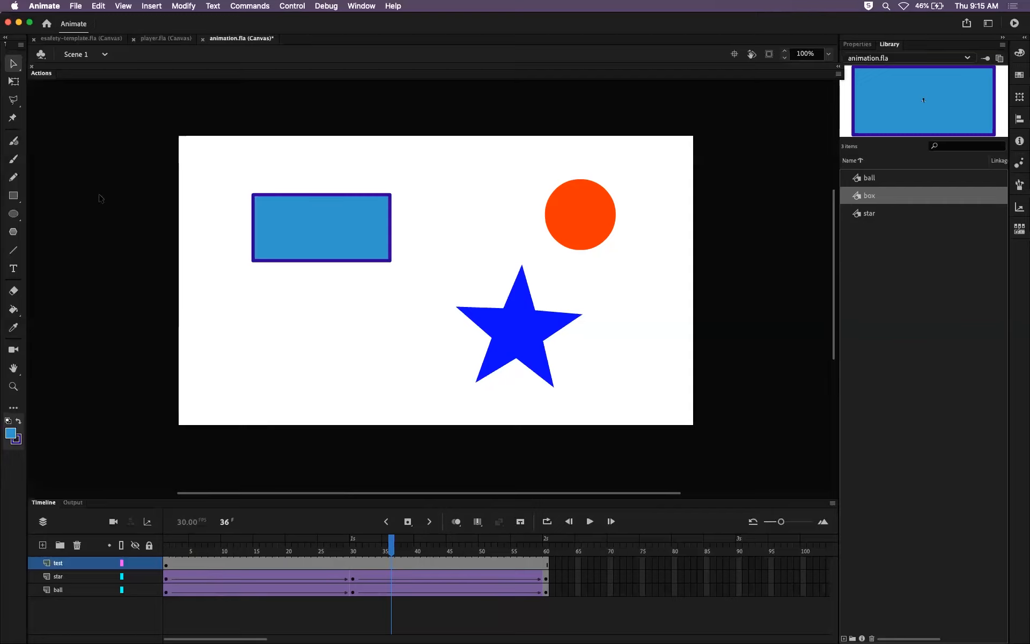
left_click(14, 195)
mouse_move(290, 297)
left_mouse_down()
mouse_move(365, 326)
mouse_move(361, 340)
left_mouse_up()
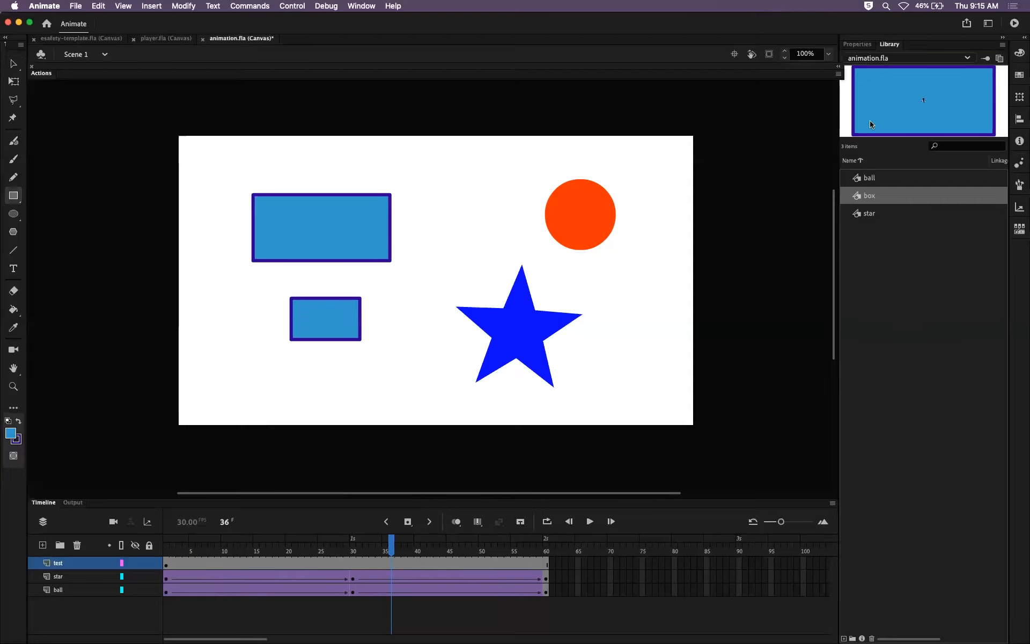
Step: Convert the smaller rectangle to a symbol named box2
left_click(14, 63)
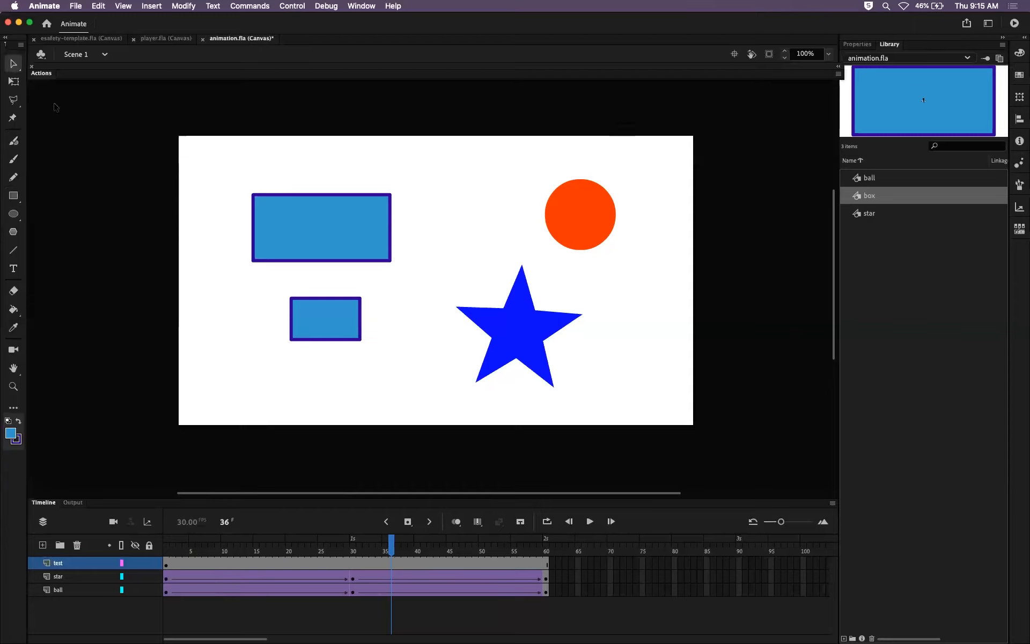
left_click_drag(263, 289, 423, 371)
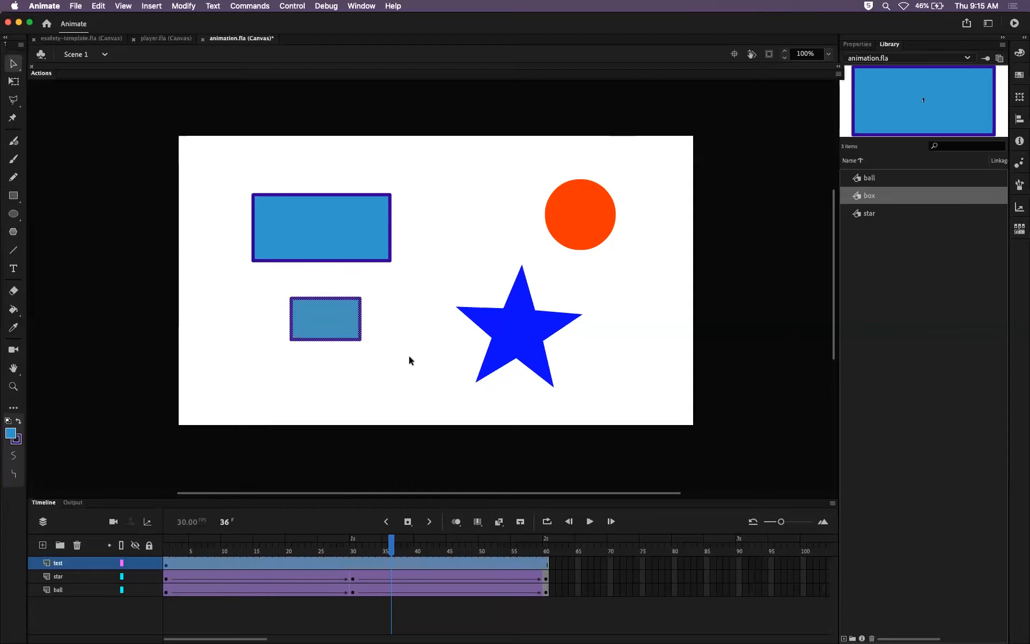
key("F8")
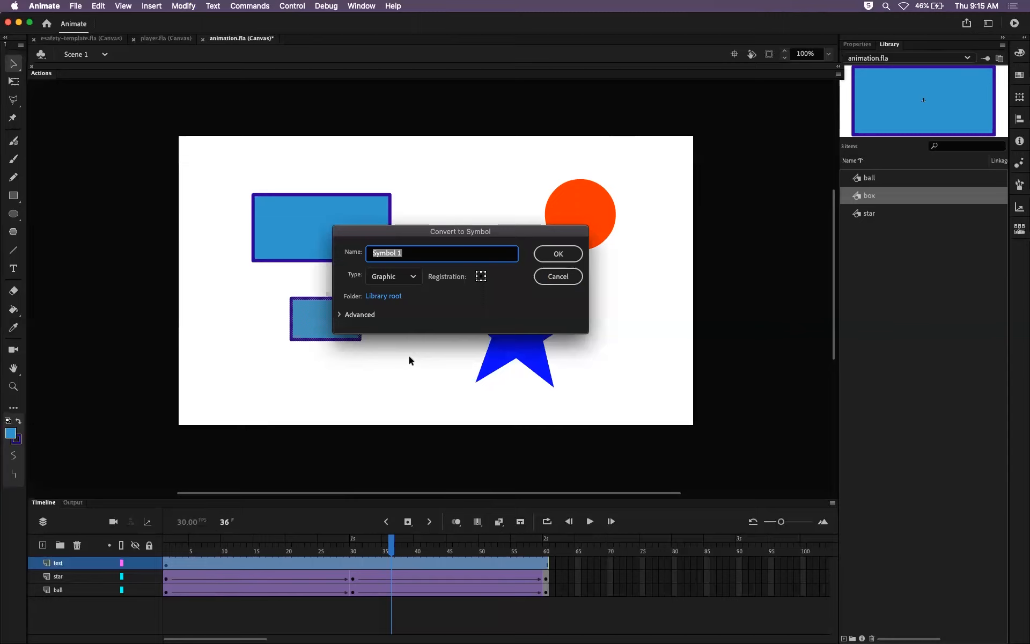
type("box2")
key("Return")
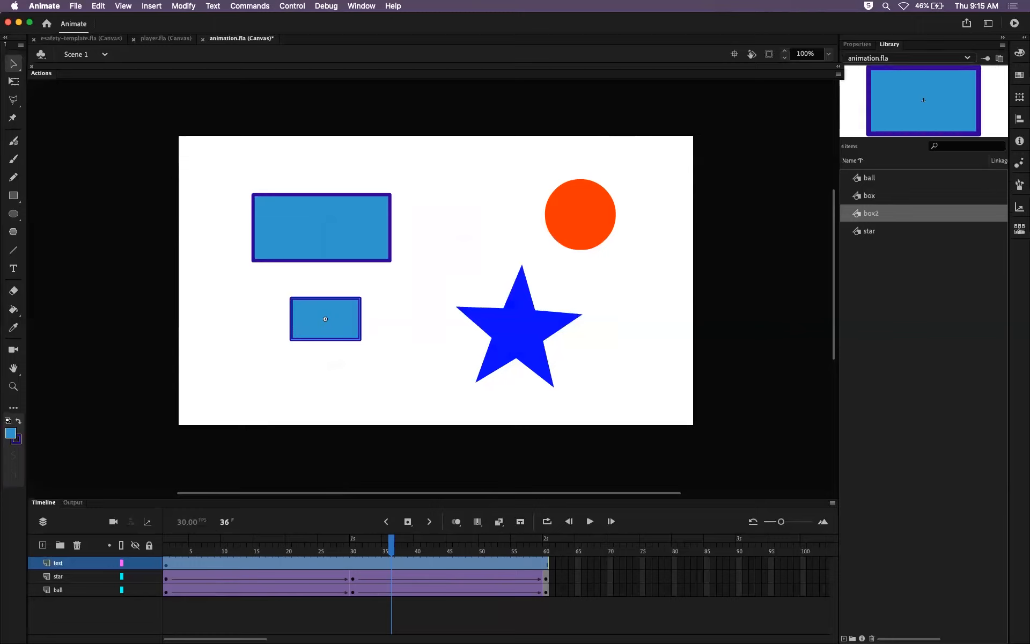
Step: Insert a keyframe at frame 30 of the test layer
key("Return")
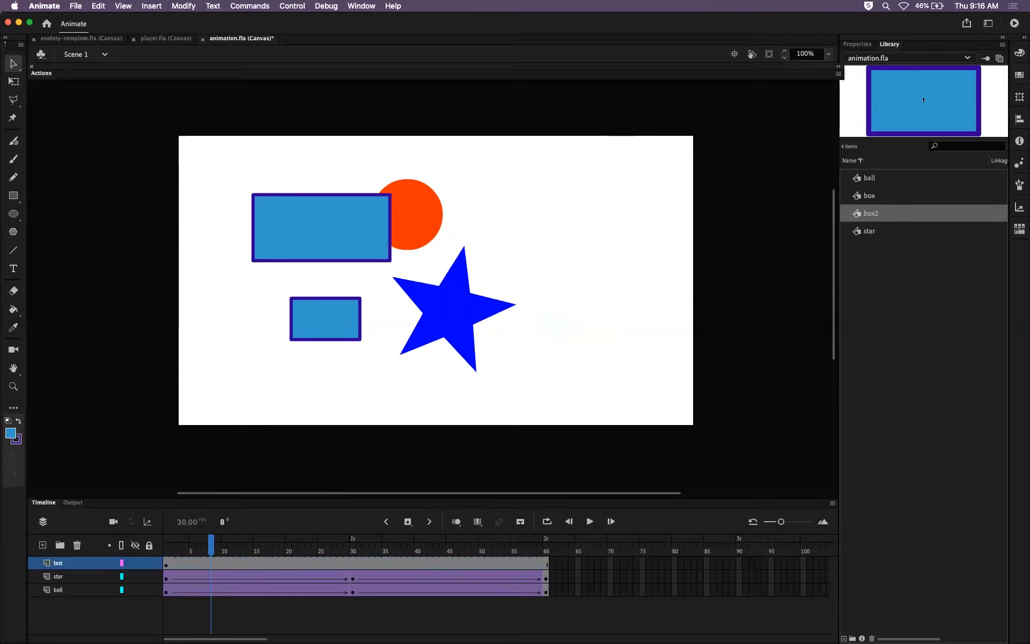
left_click_drag(269, 544, 256, 544)
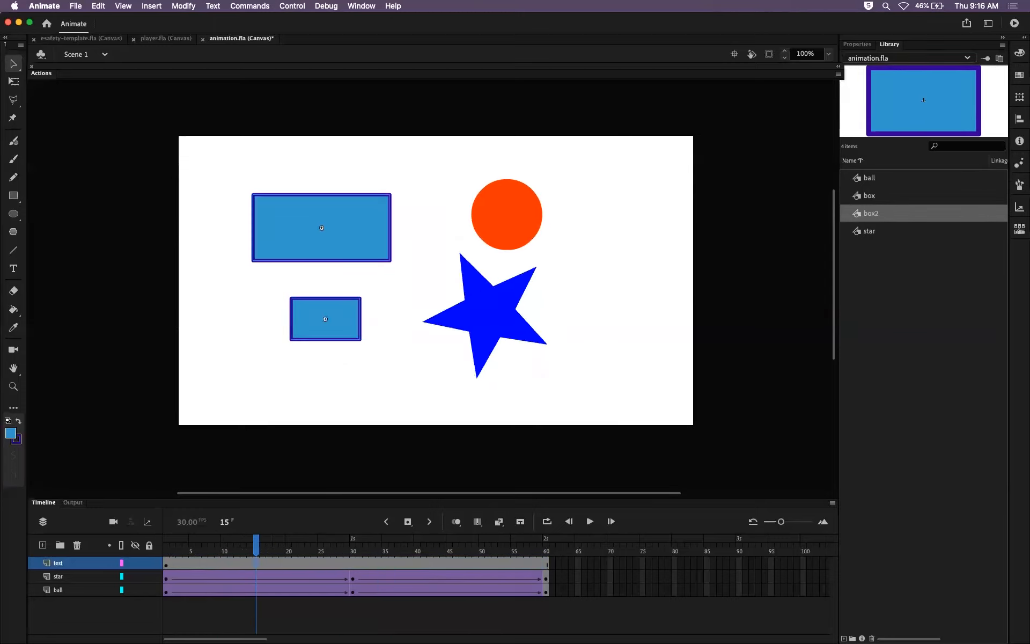
left_click(352, 563)
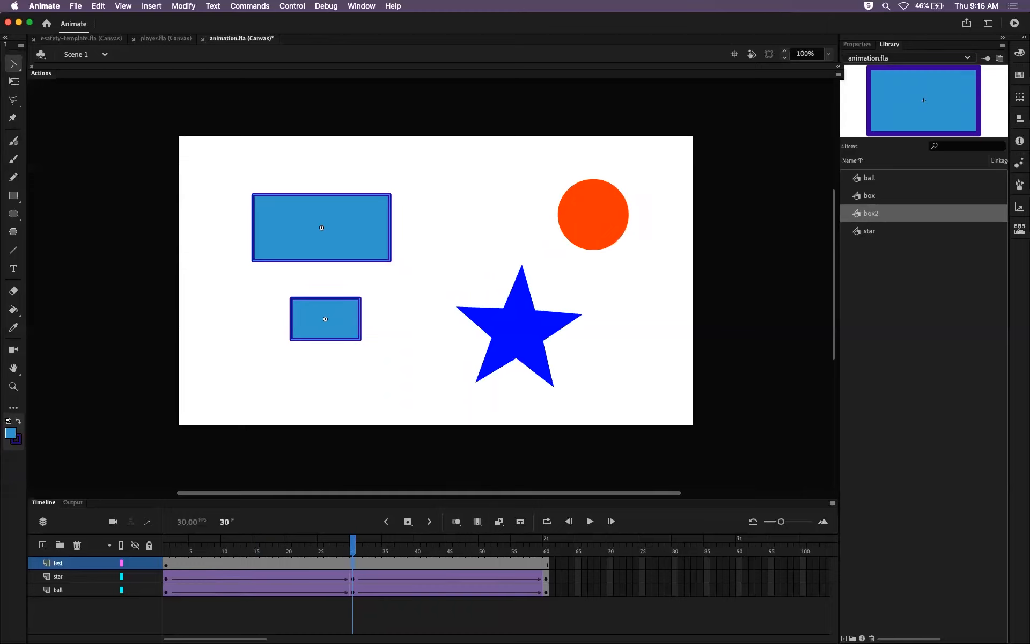
key("Escape")
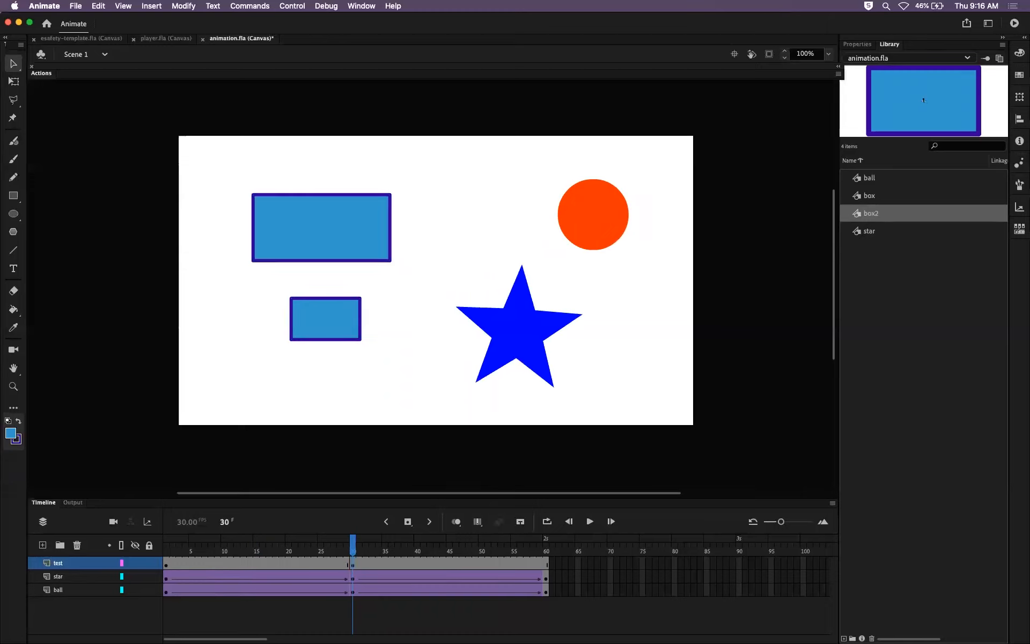
Step: Move the box instance in the test layer's first frame span over the stage's left edge, partly off the stage
left_click(256, 563)
left_click_drag(344, 244, 197, 215)
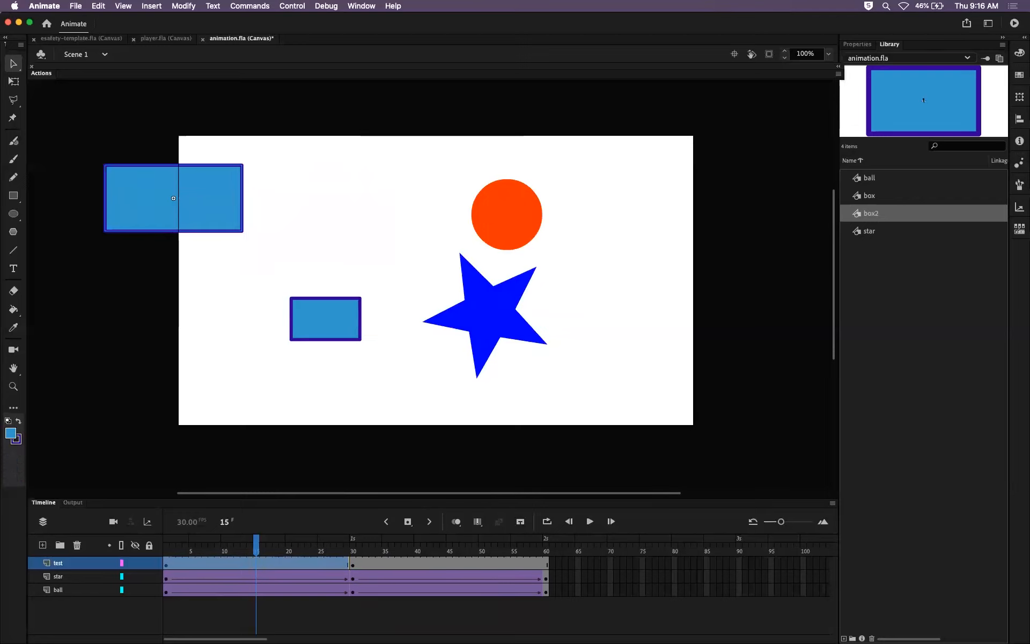
left_click(243, 563)
right_click(243, 563)
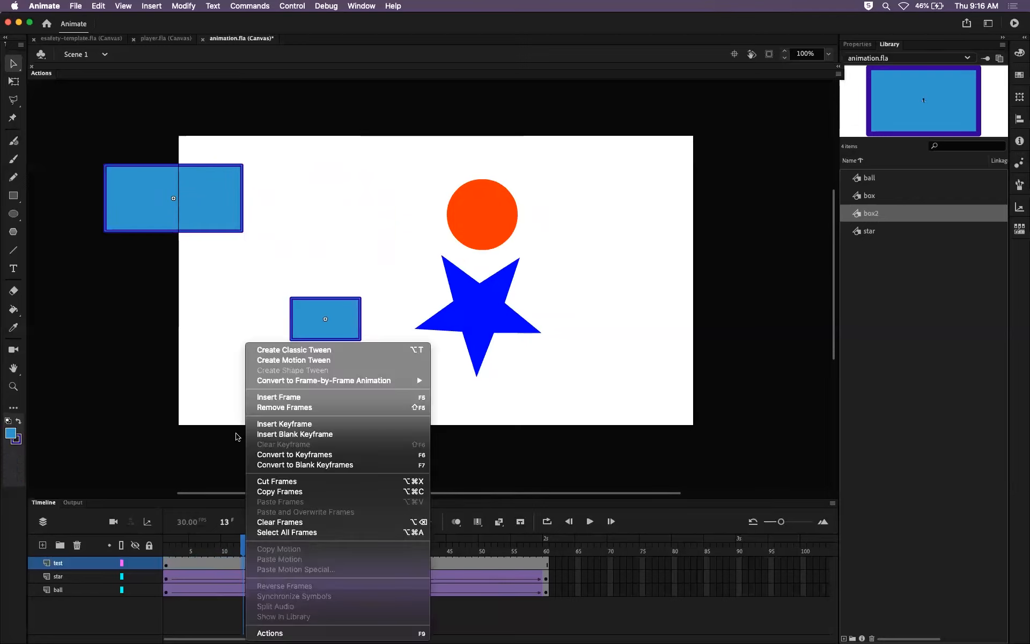
left_click(301, 351)
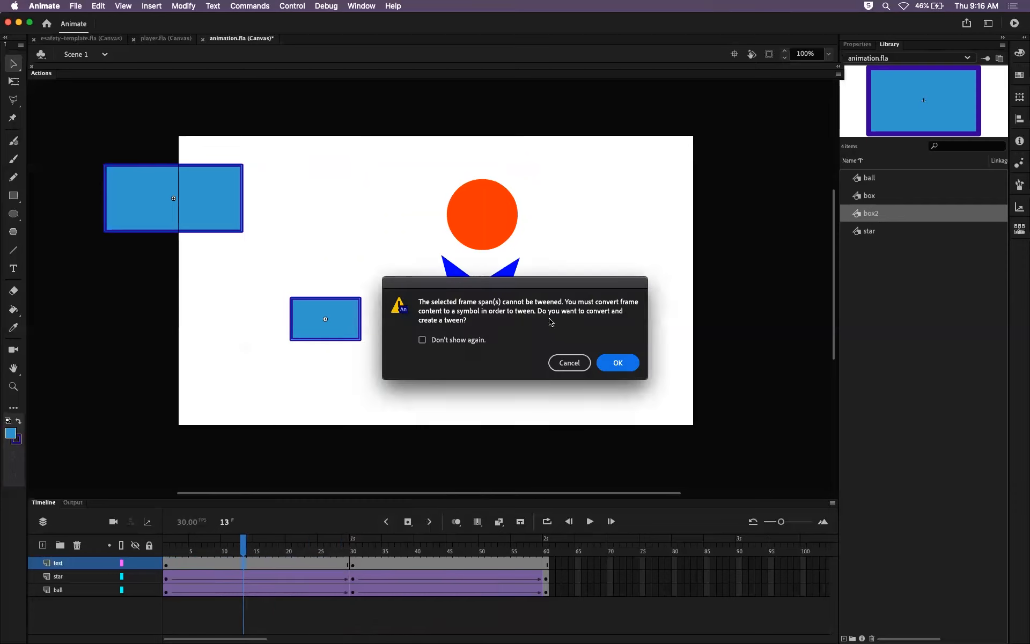
left_click(567, 364)
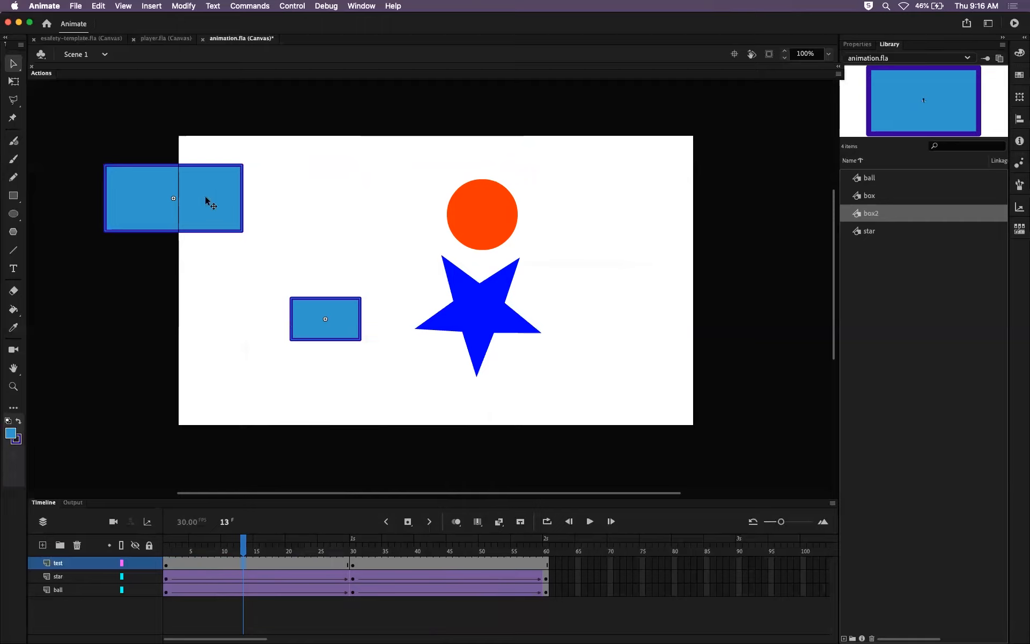
Step: Create a classic tween on the test layer's first 29 frames, accepting the conversion of the frame content to symbols
right_click(244, 563)
left_click(311, 349)
left_click(622, 363)
Step: Preview the Tween 11, Tween 12, box and box2 symbols in the library against the tweened boxes on stage
left_click(880, 251)
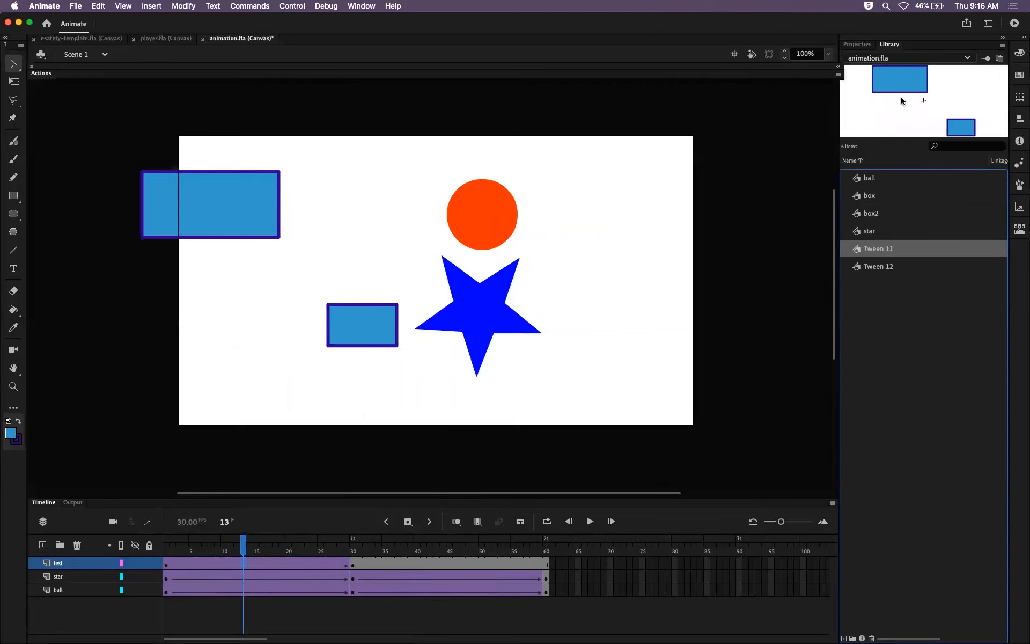
left_click(889, 268)
left_click(874, 251)
left_click_drag(244, 545, 172, 544)
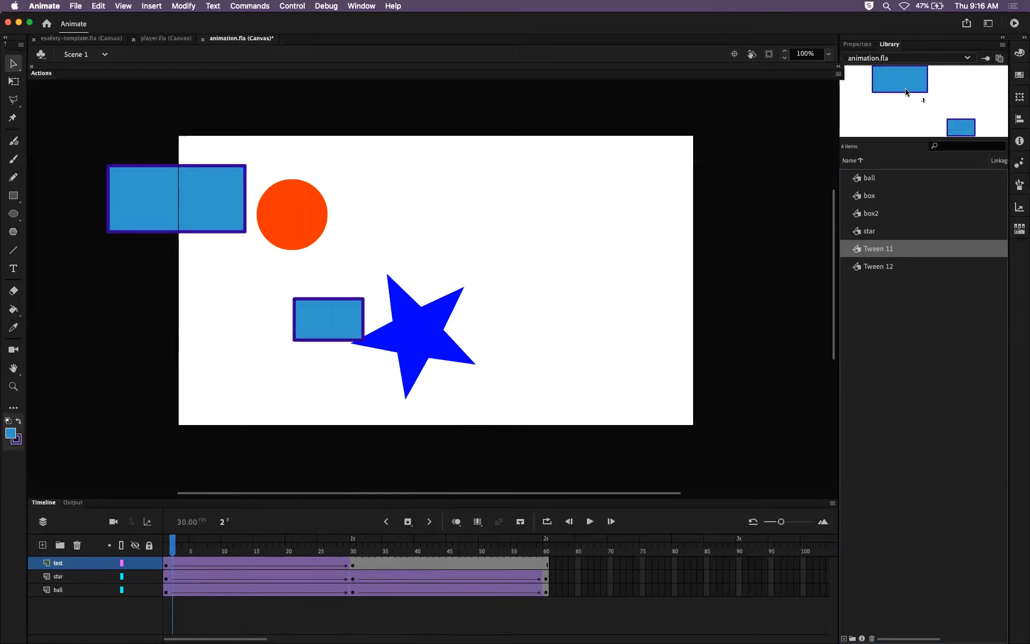
left_click(873, 199)
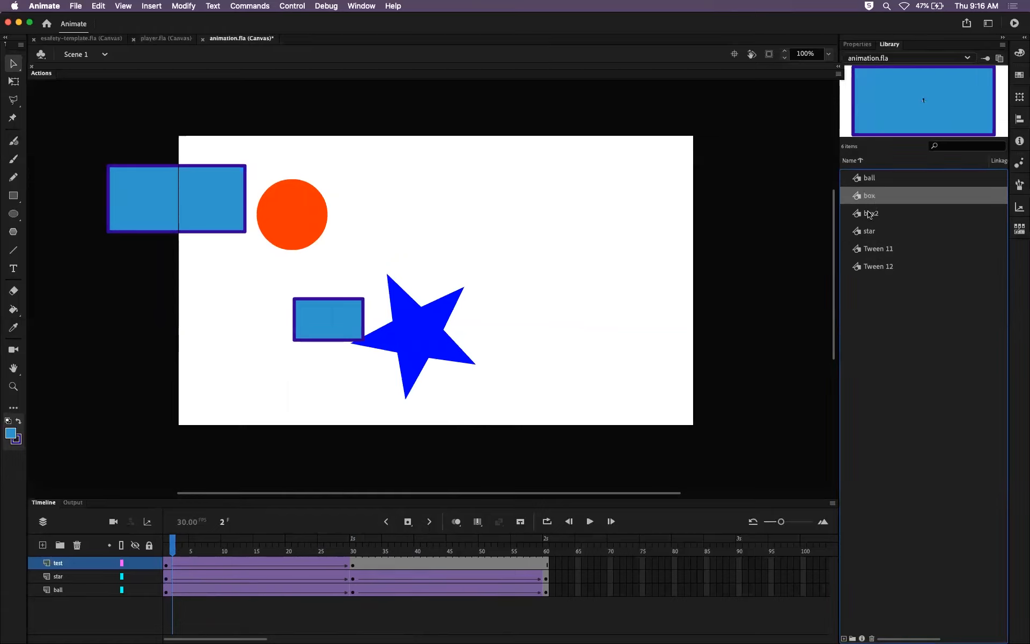
left_click(870, 213)
Step: Scrub through the test layer's classic tween up to frame 29 and step back to frame 26 to examine the boxes' motion
left_click_drag(173, 545, 330, 571)
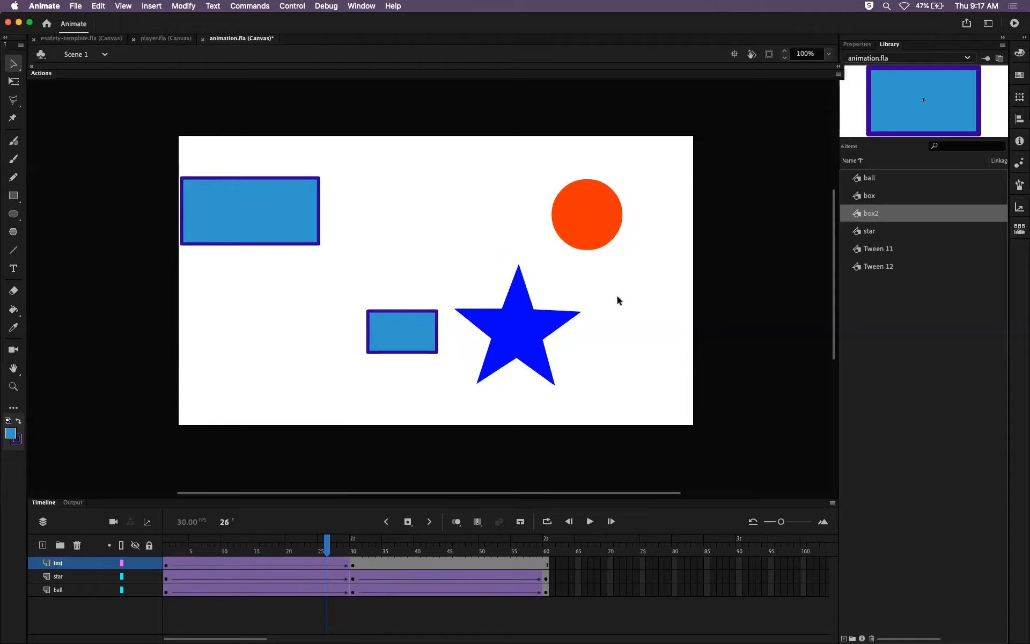
left_click_drag(326, 542, 346, 560)
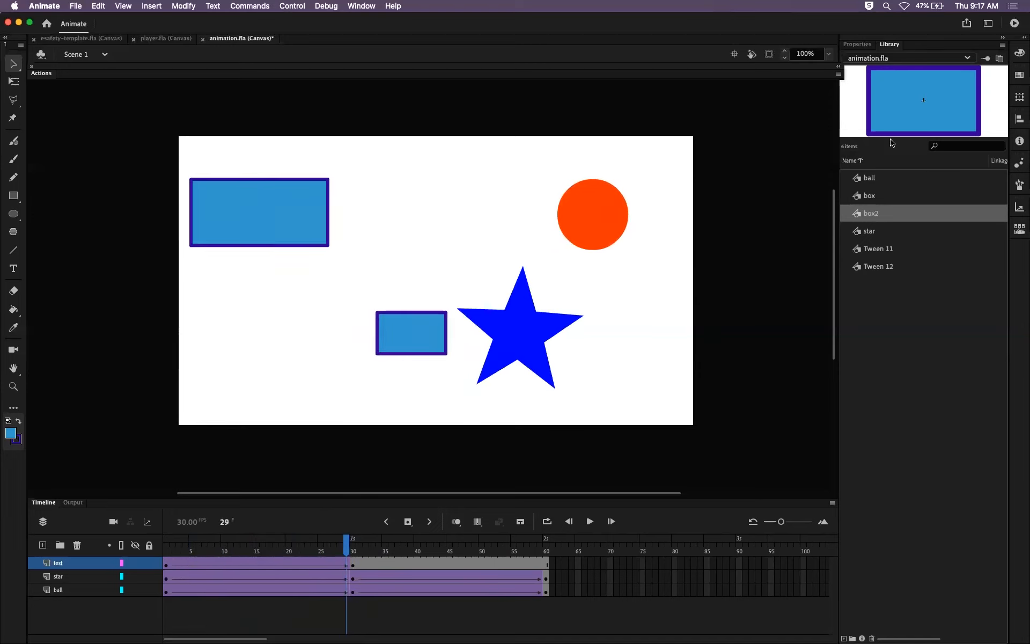
key("comma")
key("comma")
key("comma")
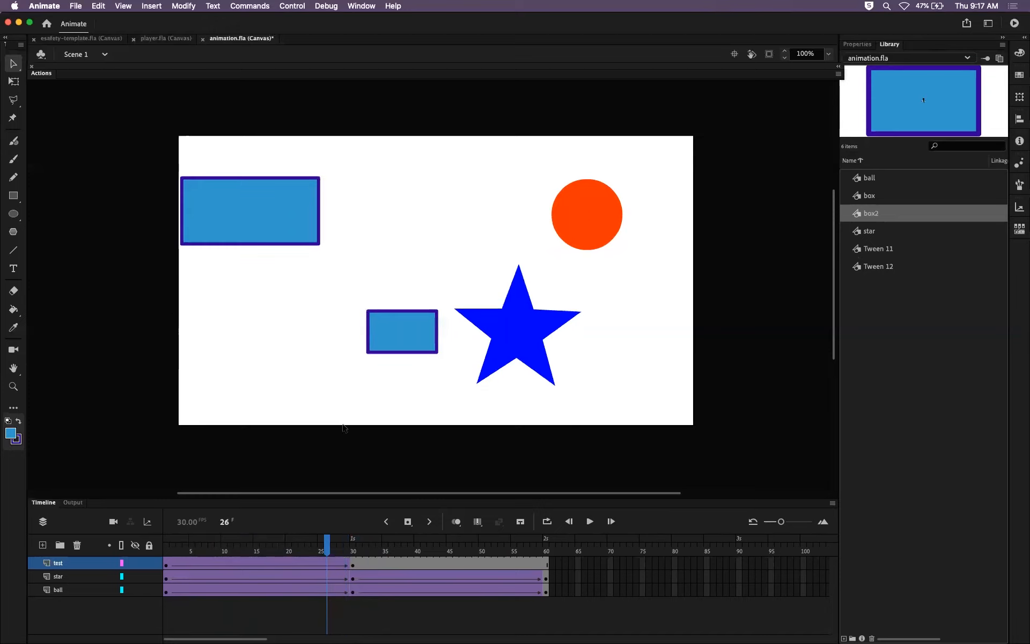
Step: Delete the test layer and remove the box, box2, Tween 11 and Tween 12 symbols from the library
left_click(76, 545)
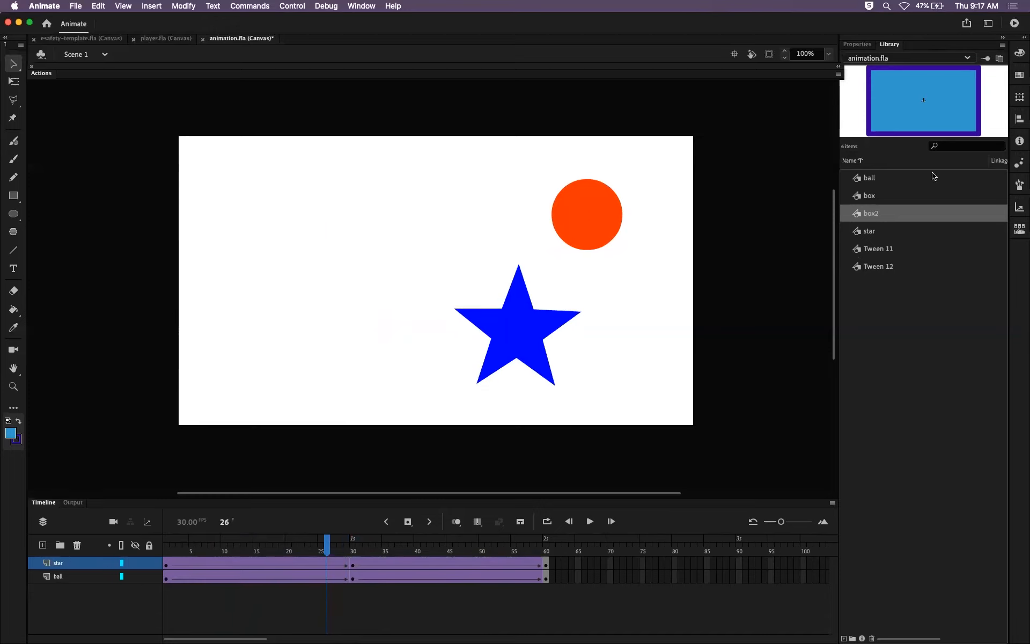
left_click(883, 249)
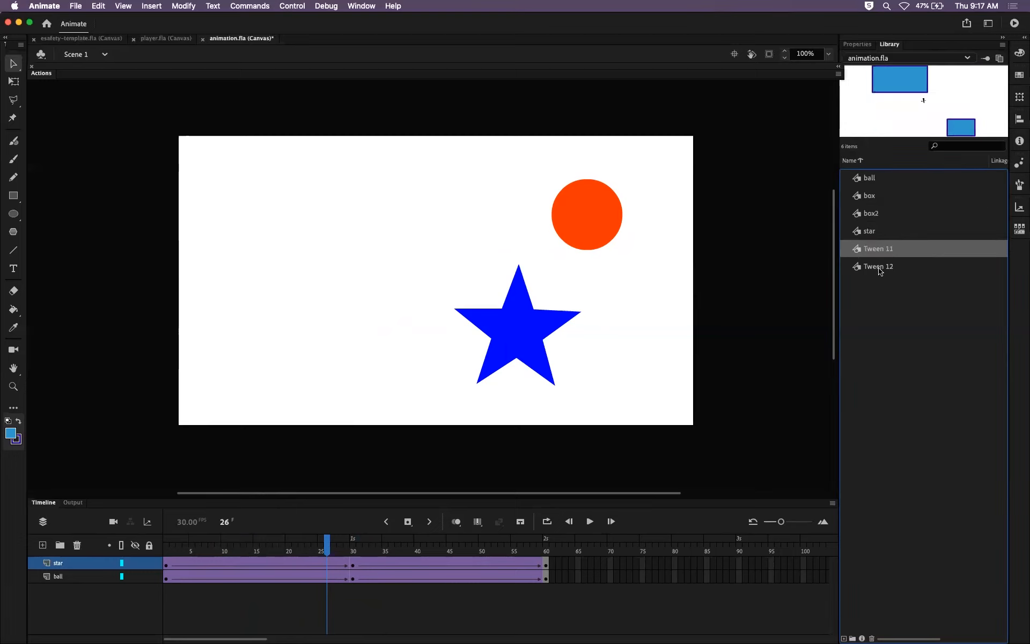
left_click(880, 267, "shift")
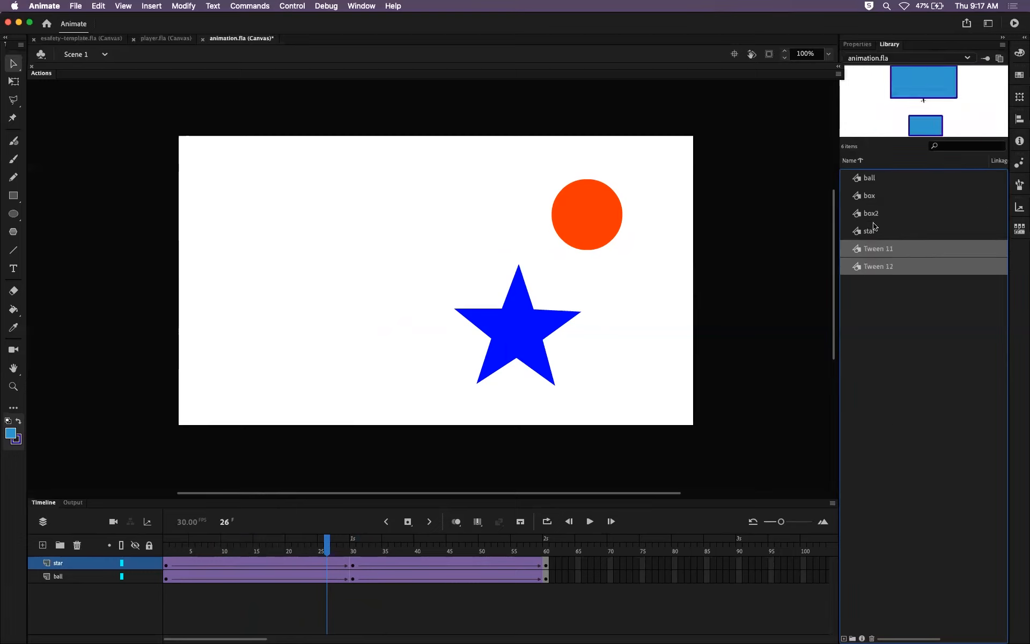
left_click(874, 213, "super")
left_click(871, 196, "super")
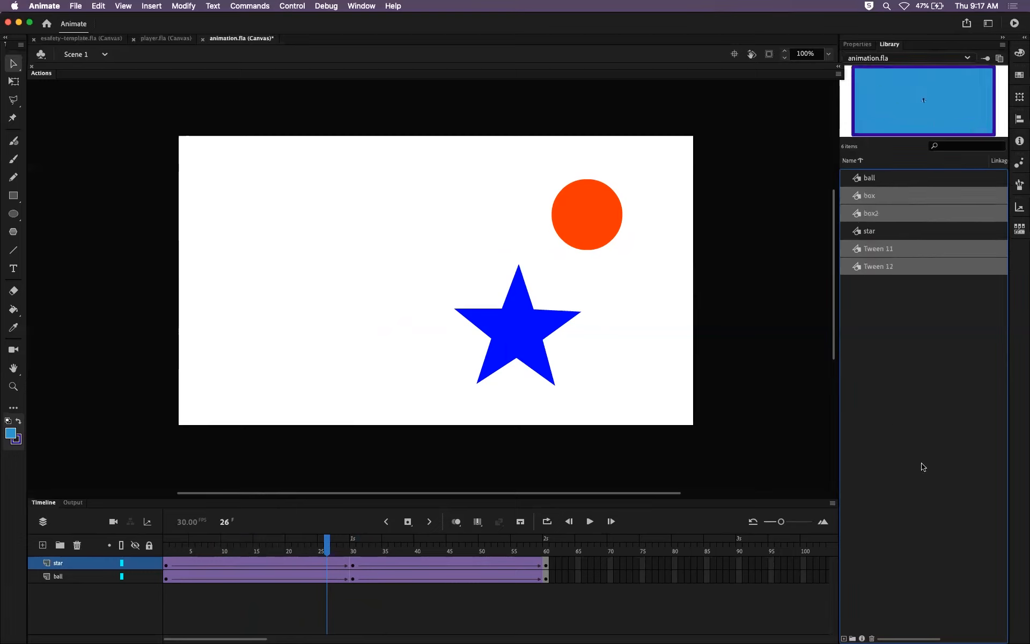
left_click(872, 638)
Step: Scrub the star and ball animation through frame 30 to frame 44 and back to frame 30 to examine both tweens
left_click_drag(326, 548, 348, 575)
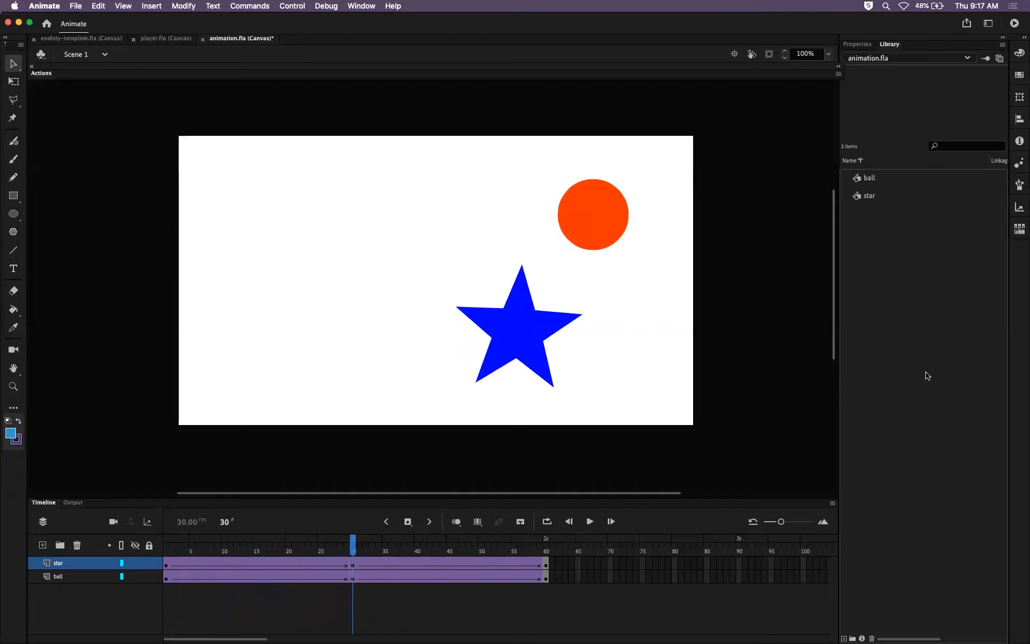
left_click_drag(348, 544, 444, 573)
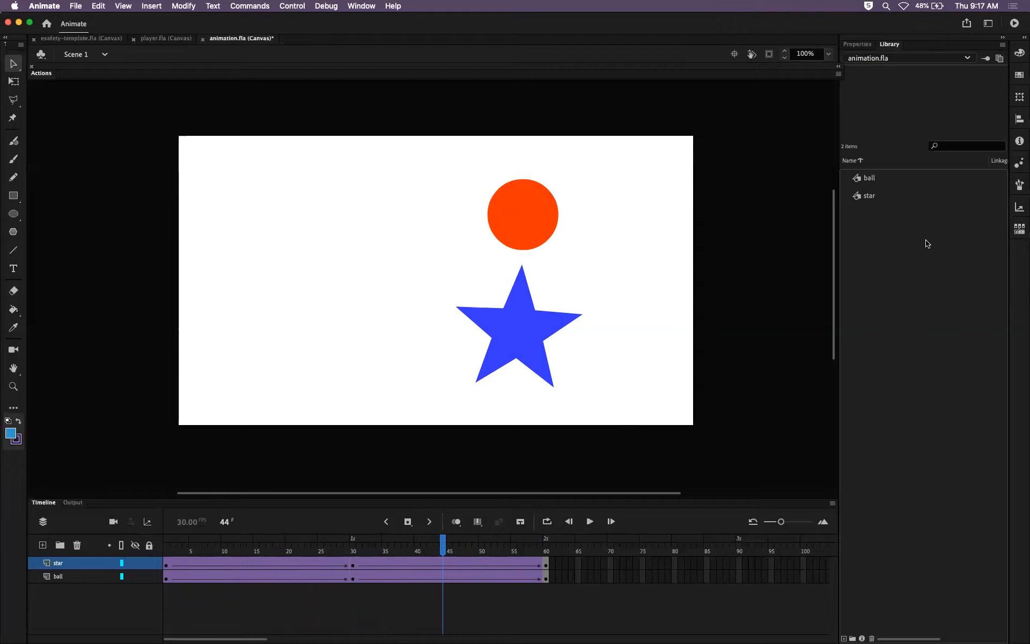
left_click_drag(443, 548, 353, 577)
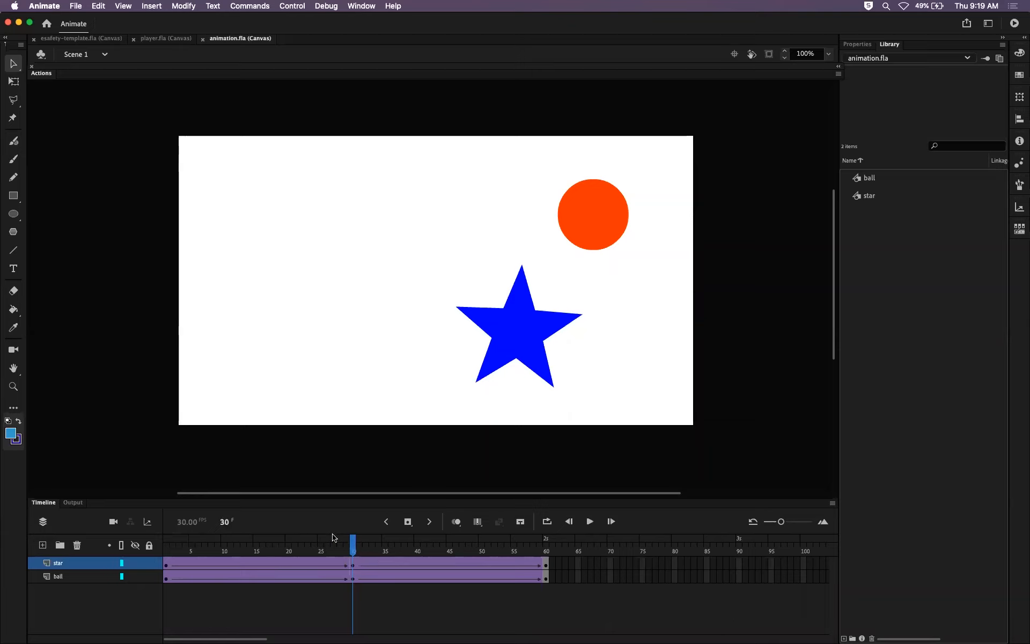
Step: Select frames within the second classic tween on the star and ball layers, ending at frame 41 of the star layer
left_click(419, 564)
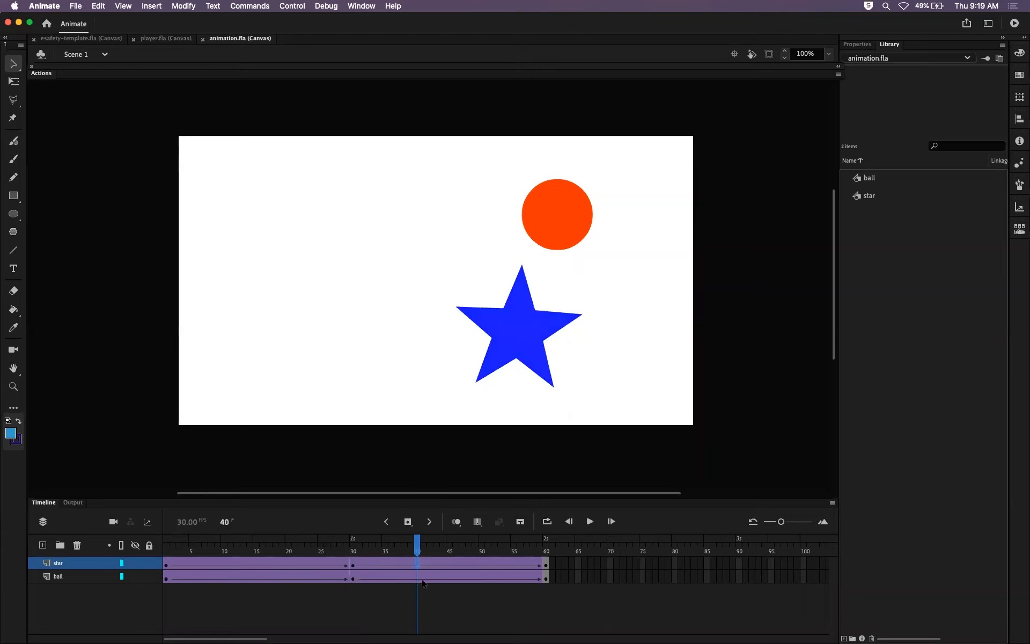
left_click(423, 576)
left_click(423, 564)
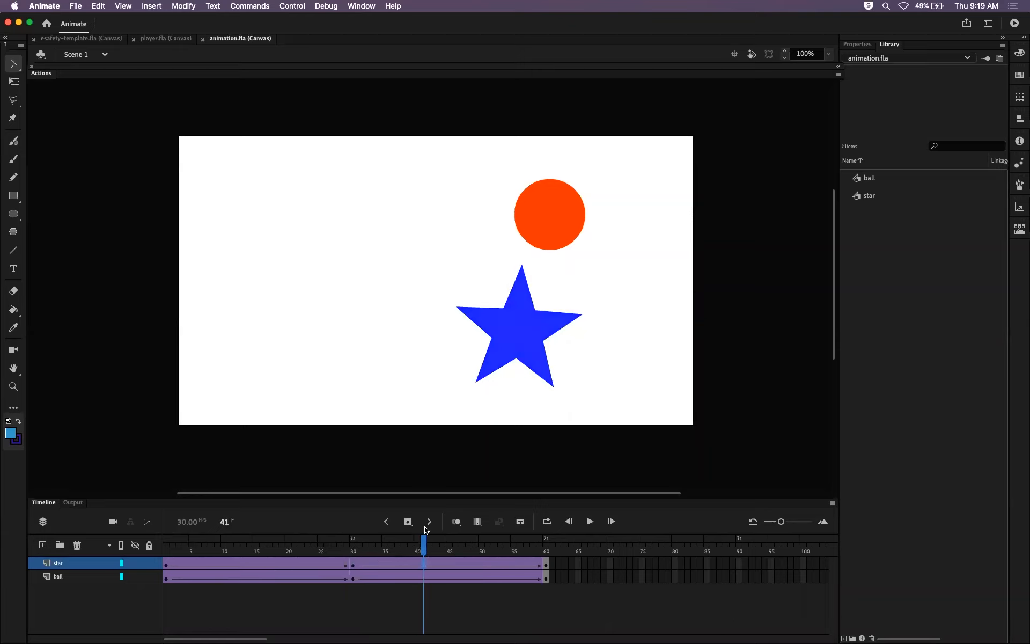